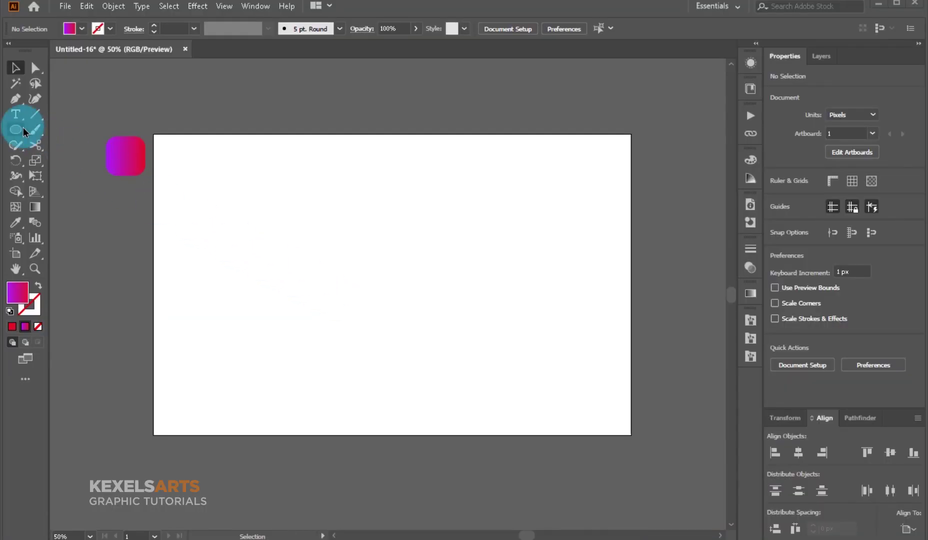
Confirm the 1200 × 755 px artboard size and draw a rectangle covering the whole artboard
click(21, 254)
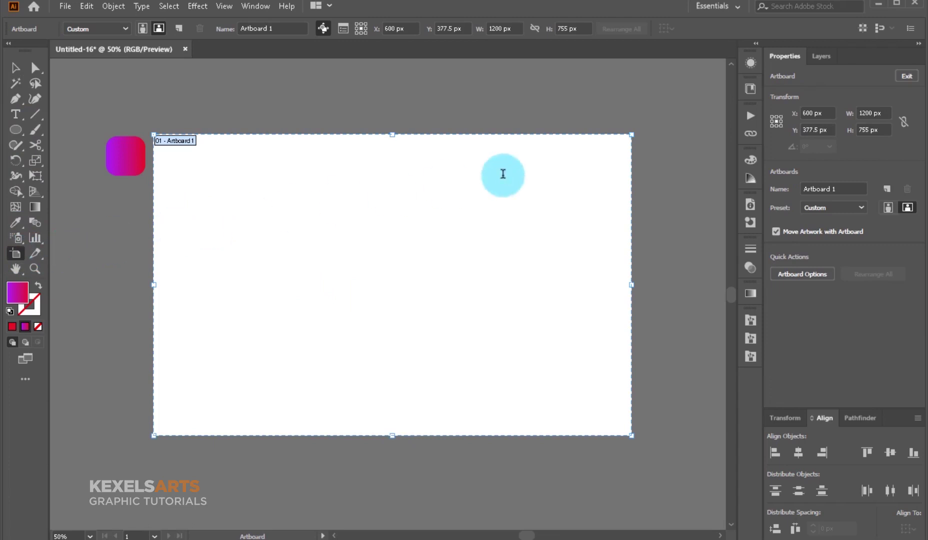
click(870, 113)
click(870, 129)
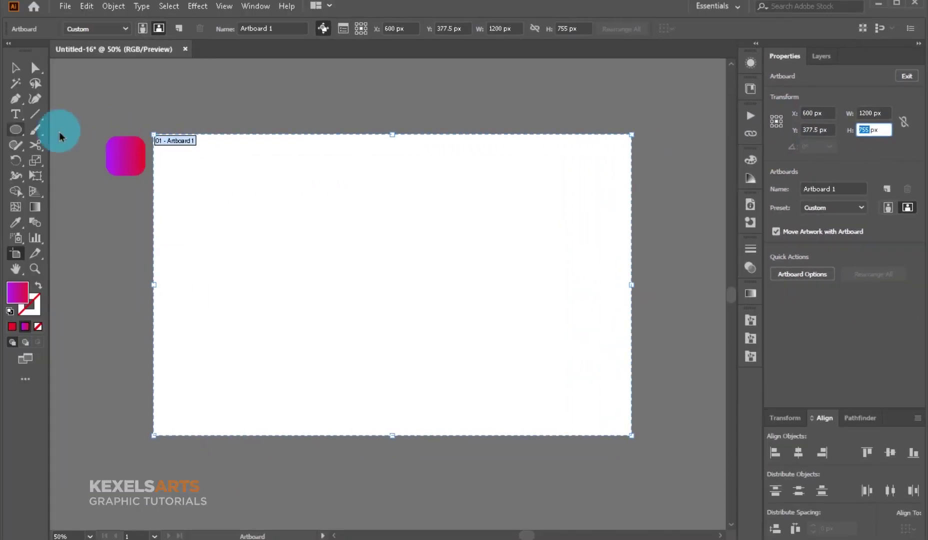
click(16, 131)
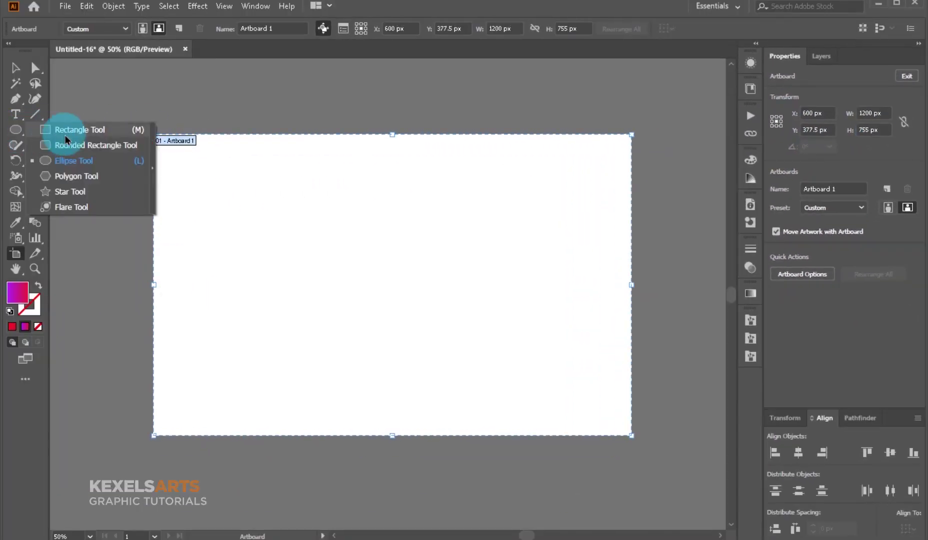
click(65, 134)
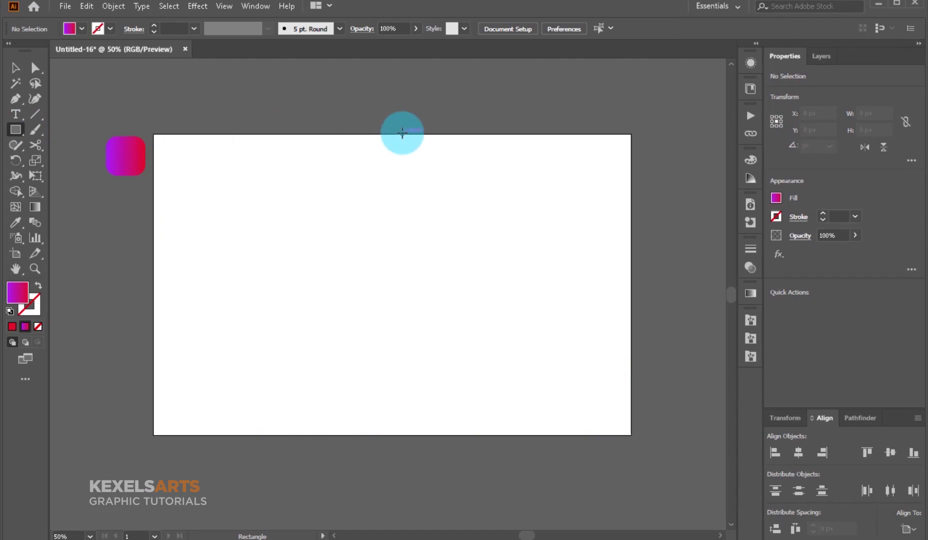
drag(402, 133, 630, 433)
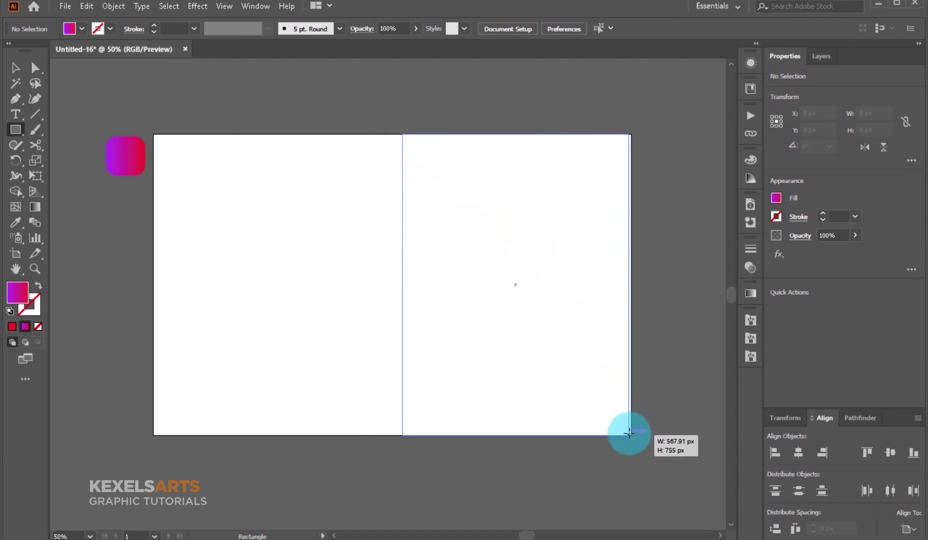
drag(629, 434, 631, 435)
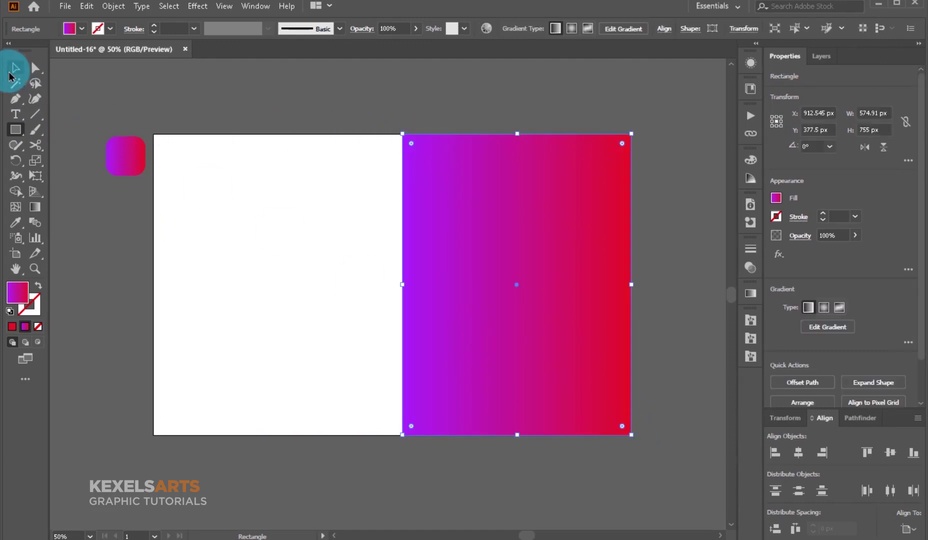
drag(403, 285, 153, 270)
Fill the artboard-sized background rectangle with white from the swatches
click(776, 197)
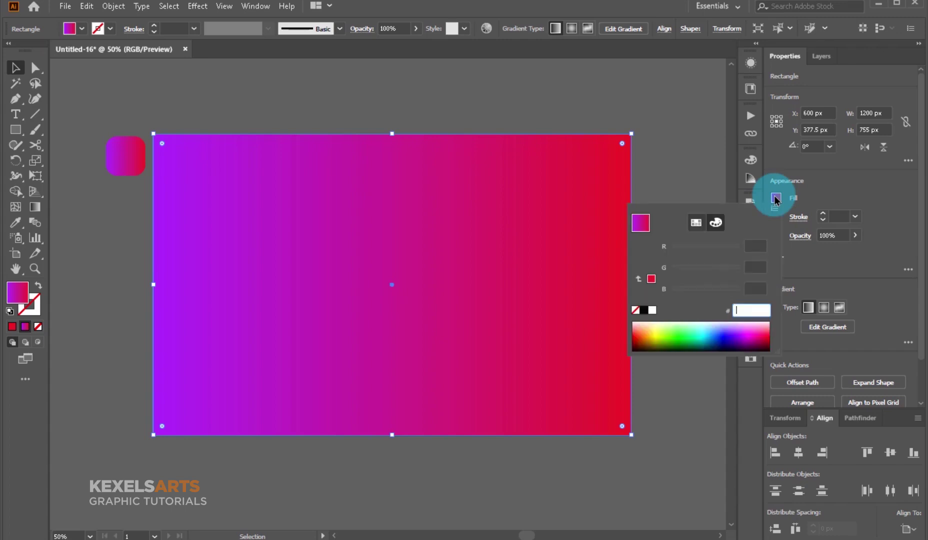
click(696, 223)
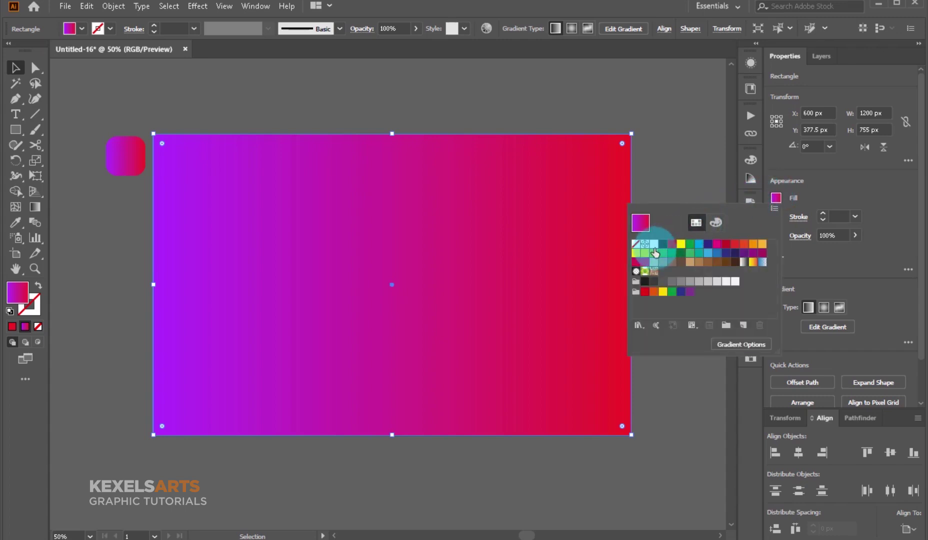
click(649, 245)
click(658, 134)
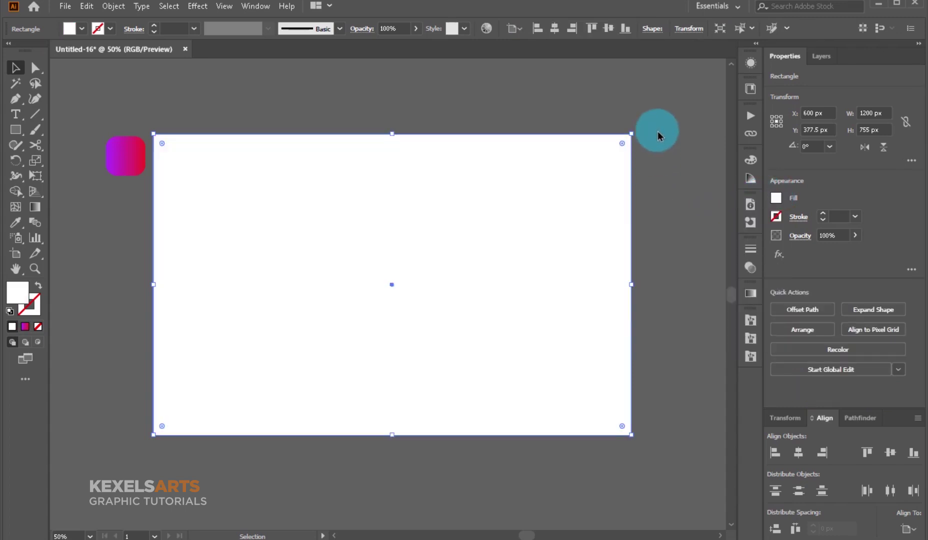
click(556, 202)
click(551, 110)
Draw a rectangle over the artboard's right half and eyedrop the sample square's gradient onto it
click(15, 131)
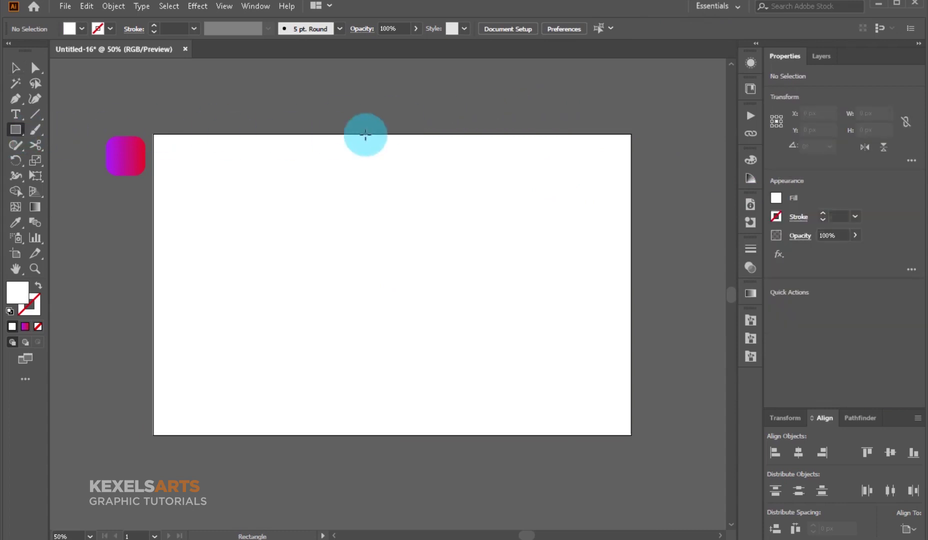
drag(390, 134, 633, 434)
click(15, 222)
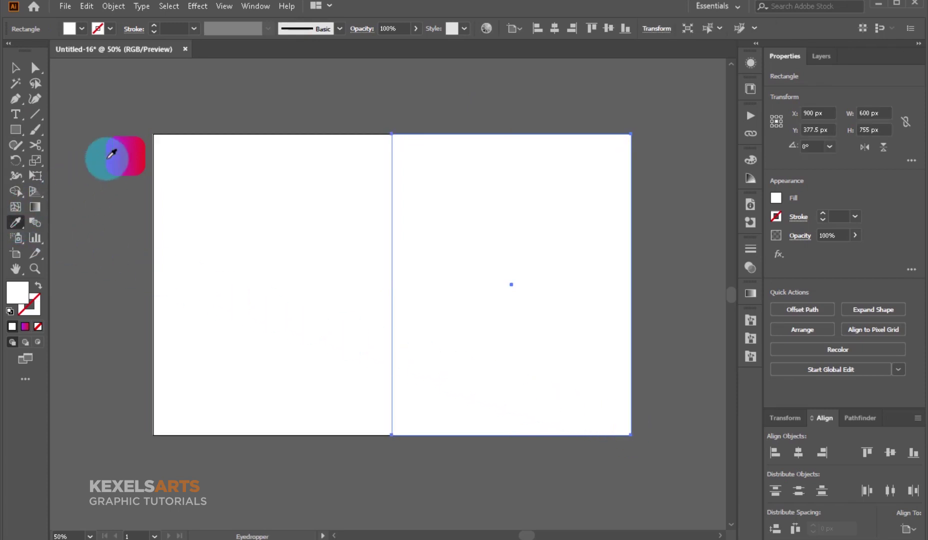
click(104, 159)
Edit the left and right gradient stop colours for a purple-to-red gradient
click(750, 293)
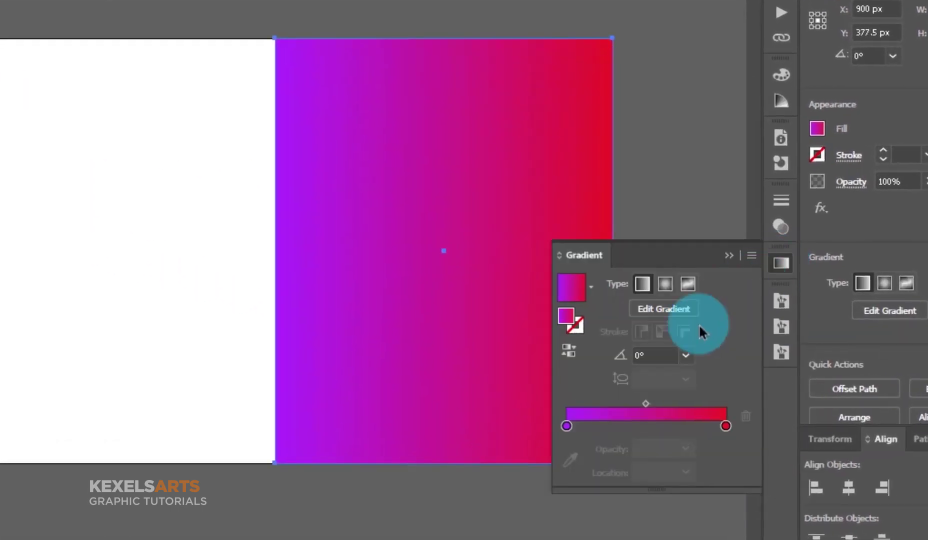
click(566, 427)
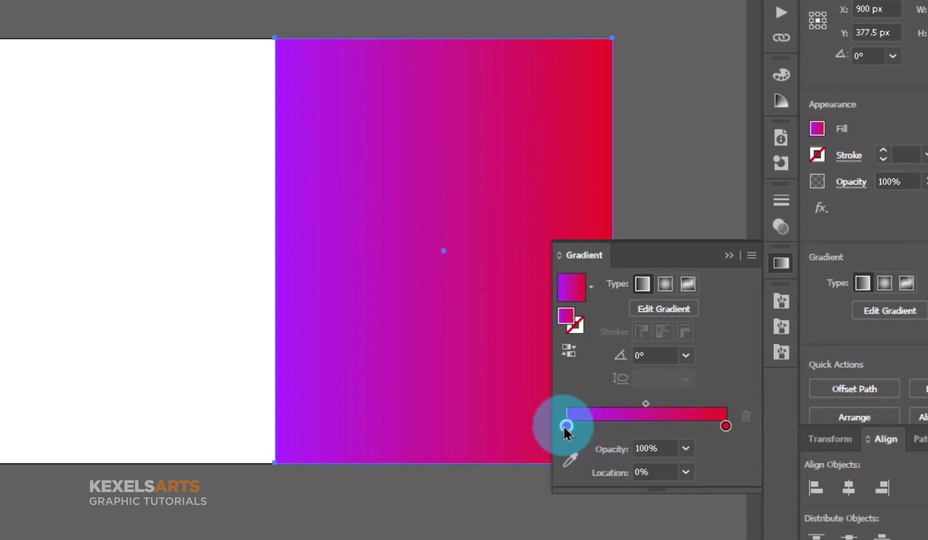
double_click(565, 425)
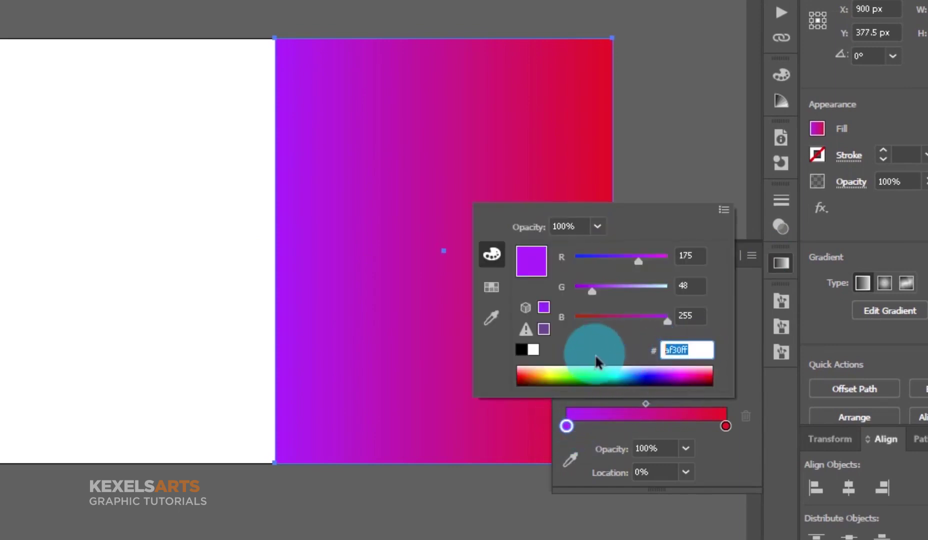
click(726, 426)
double_click(725, 426)
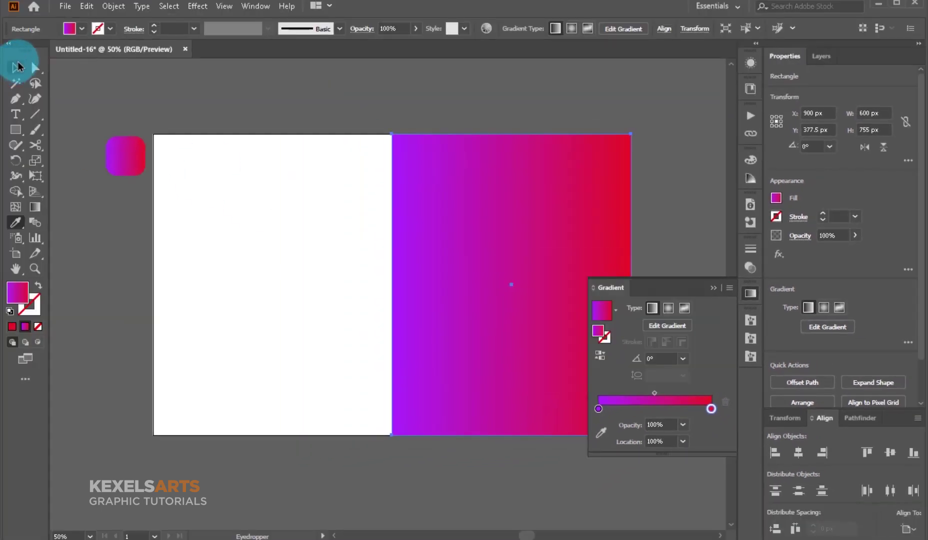
click(712, 281)
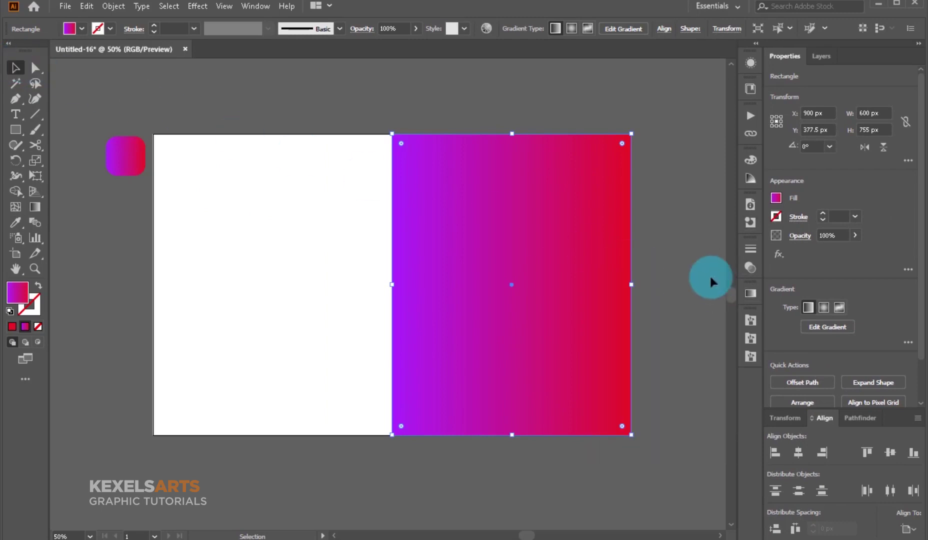
click(686, 196)
Angle the gradient diagonally toward the lower right and shift its midpoint toward red
click(493, 258)
click(35, 207)
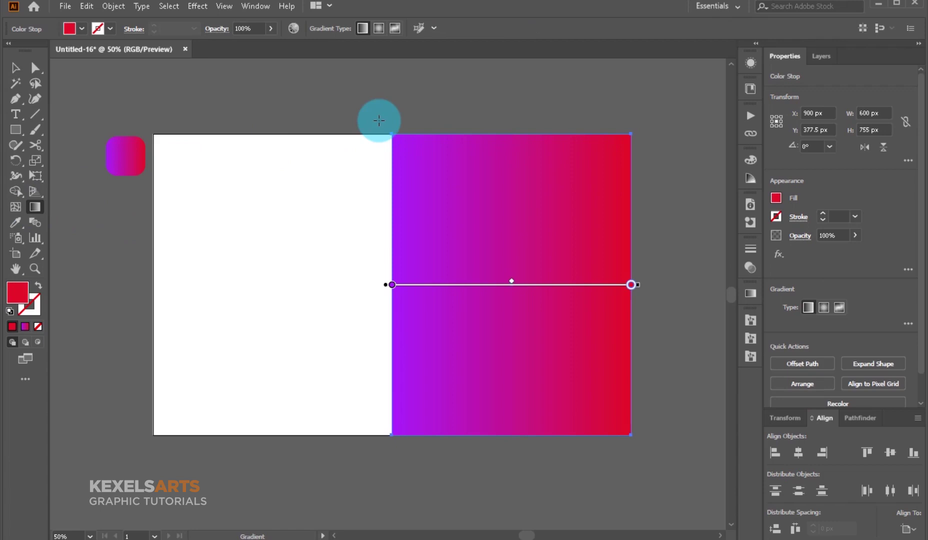
drag(379, 120, 676, 492)
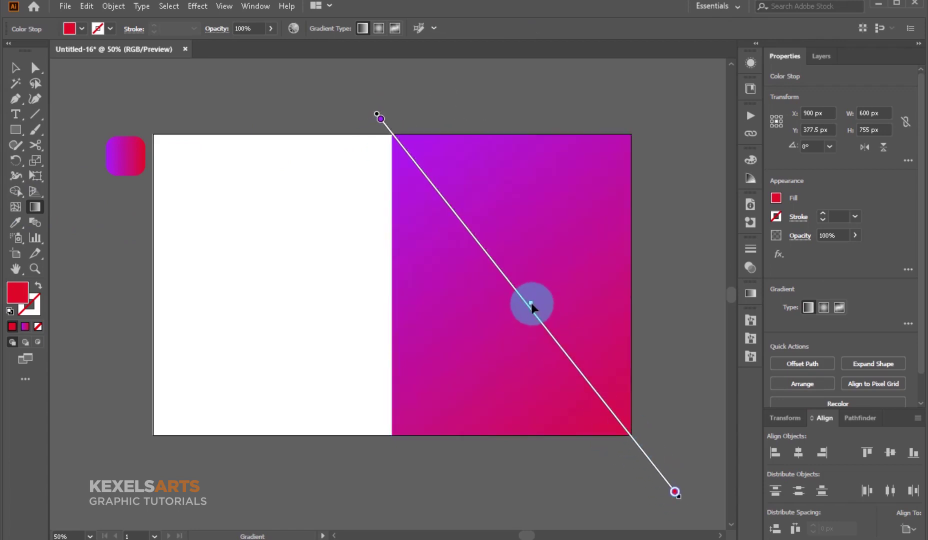
drag(531, 305, 544, 333)
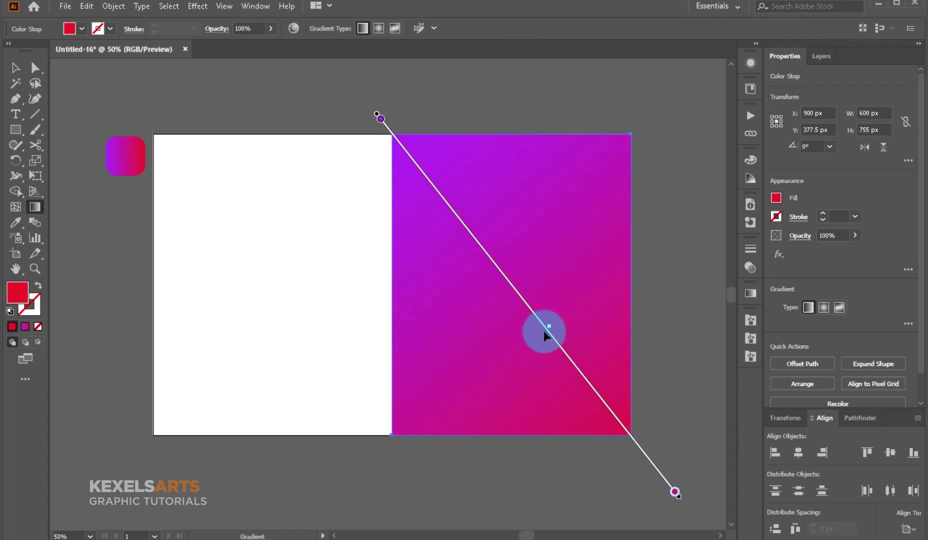
click(15, 68)
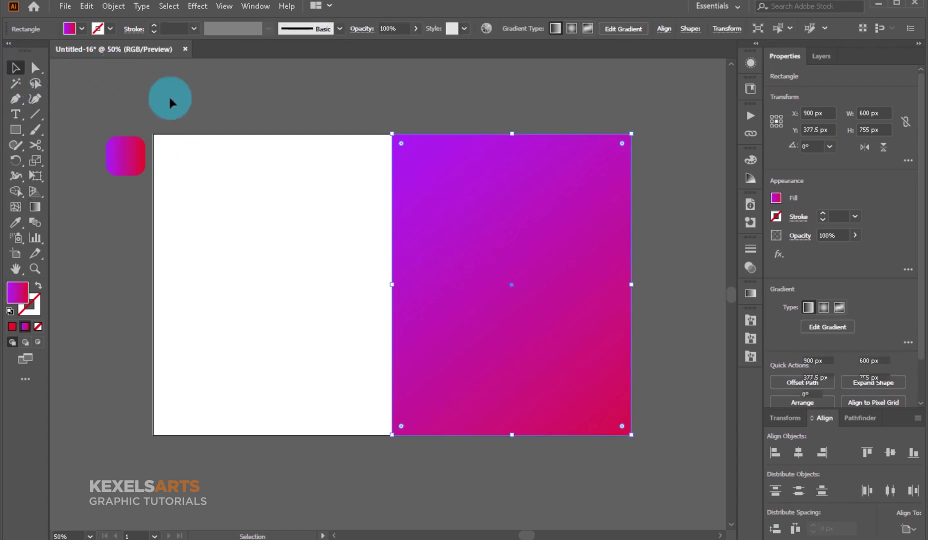
click(145, 91)
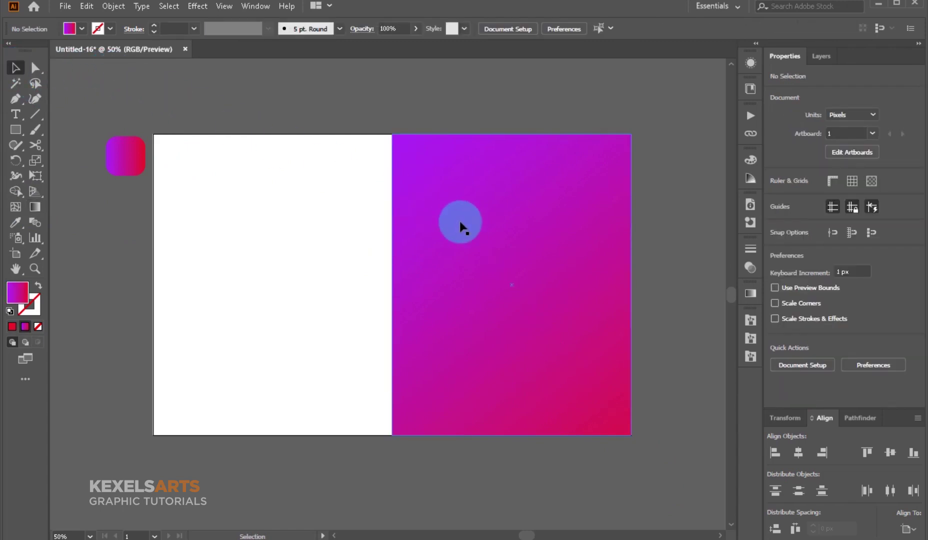
click(461, 226)
click(516, 95)
Draw a cyan square straddling the white and gradient halves at the artboard centre
key(m)
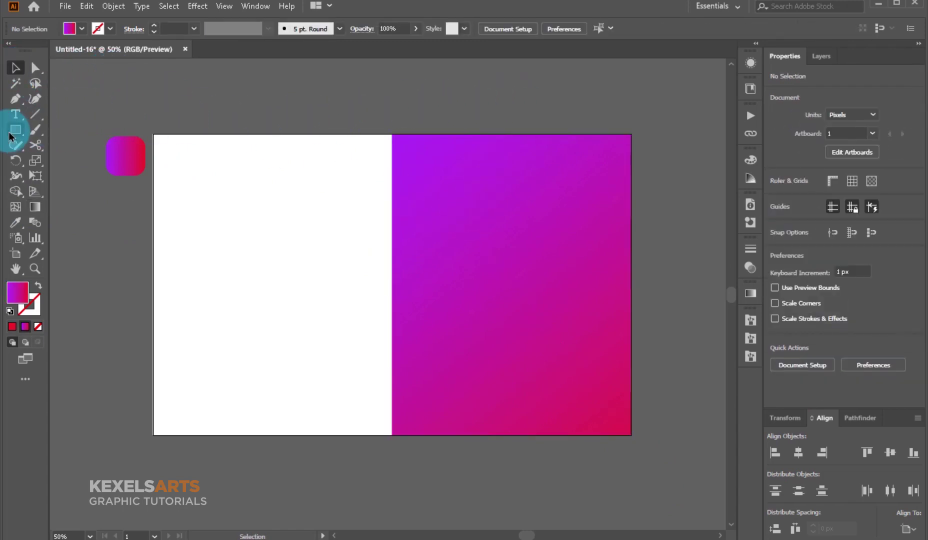
click(11, 133)
click(775, 198)
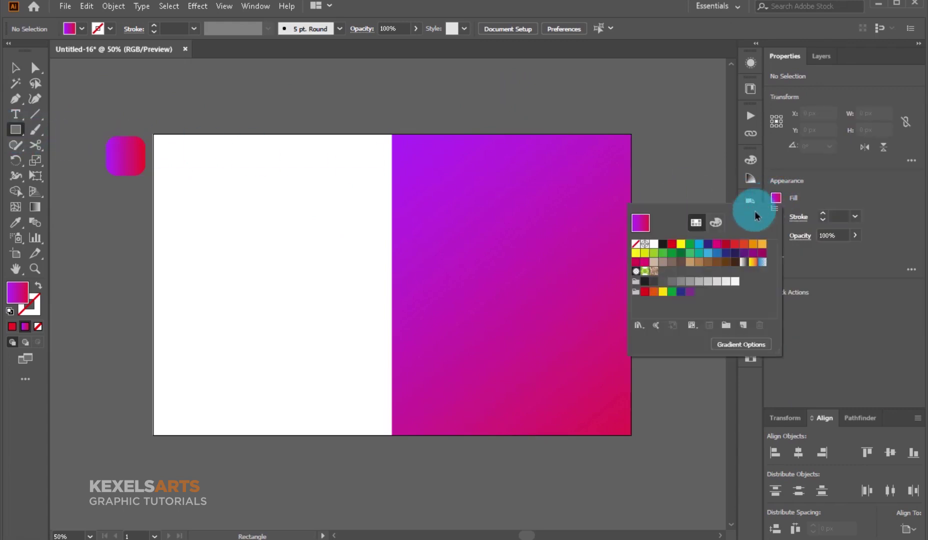
click(698, 244)
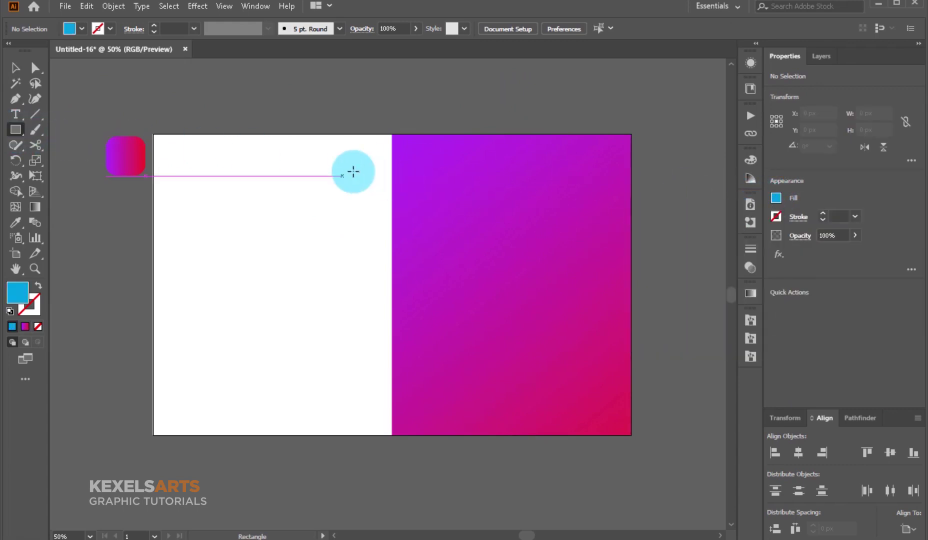
mouse_move(351, 189)
mouse_down()
mouse_move(566, 384)
mouse_move(552, 390)
mouse_up()
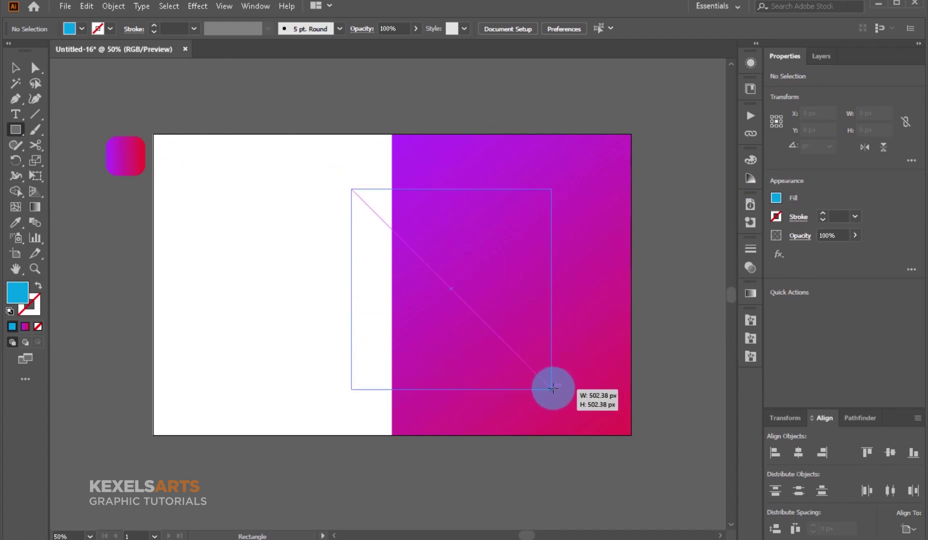
drag(553, 388, 554, 391)
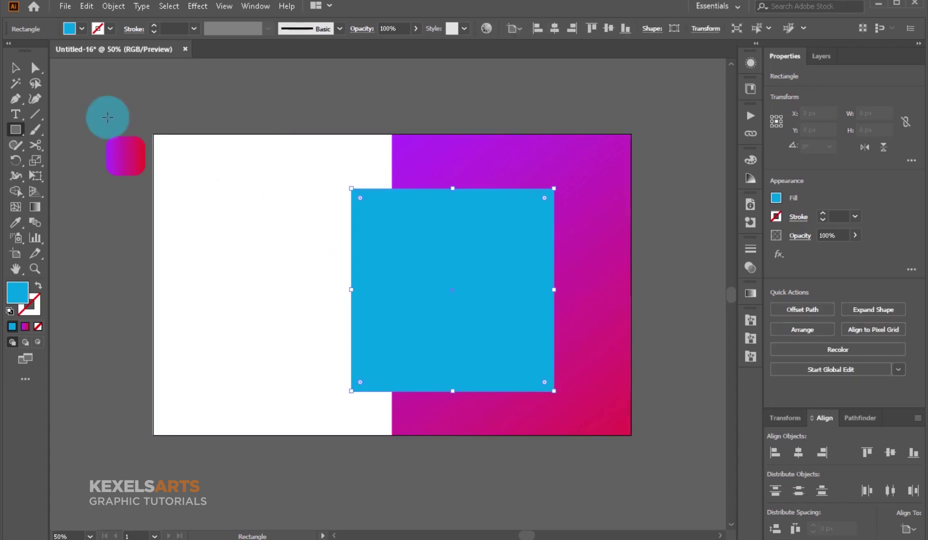
Enlarge the cyan square from its top-left corner to about 537 × 527 px
click(24, 70)
drag(351, 189, 339, 181)
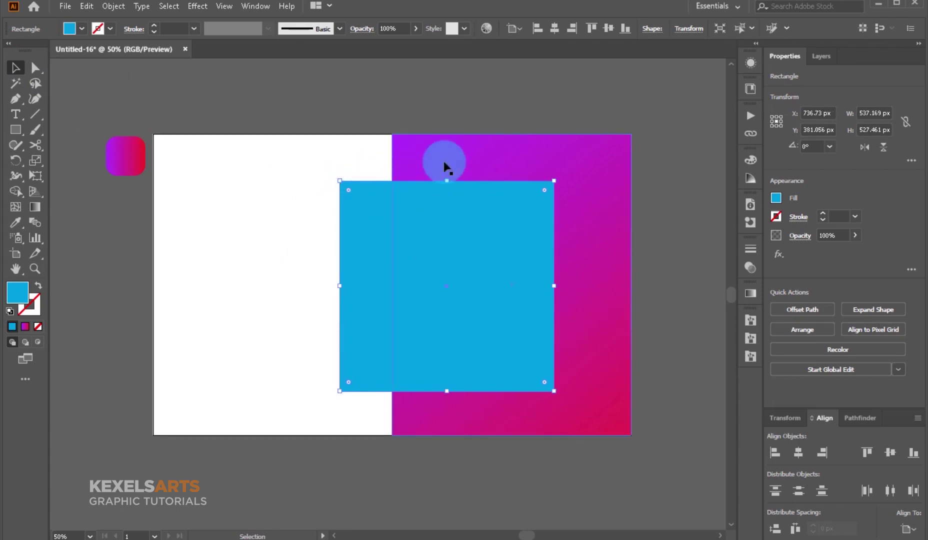
click(662, 118)
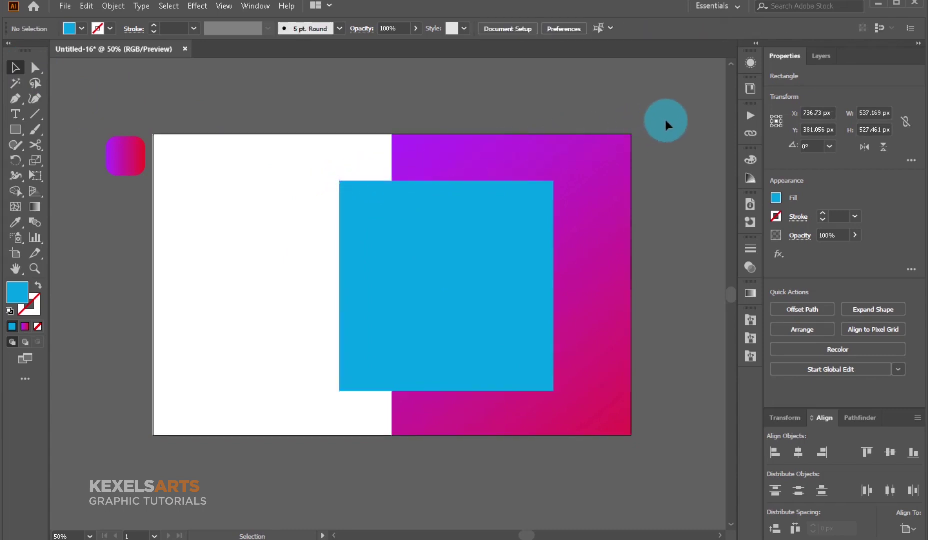
click(480, 290)
click(667, 157)
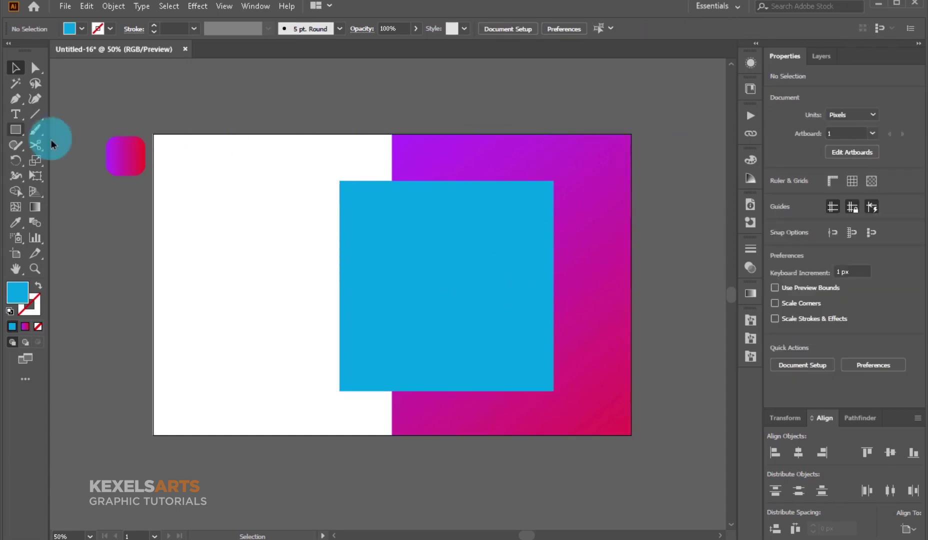
click(16, 130)
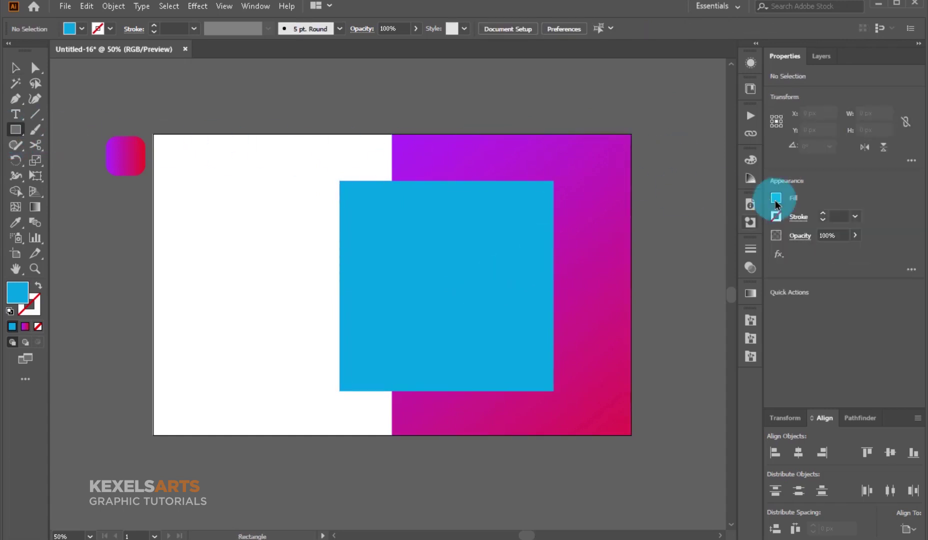
Draw a thin white vertical bar over the cyan square and make it slightly narrower
click(775, 198)
click(635, 247)
click(538, 261)
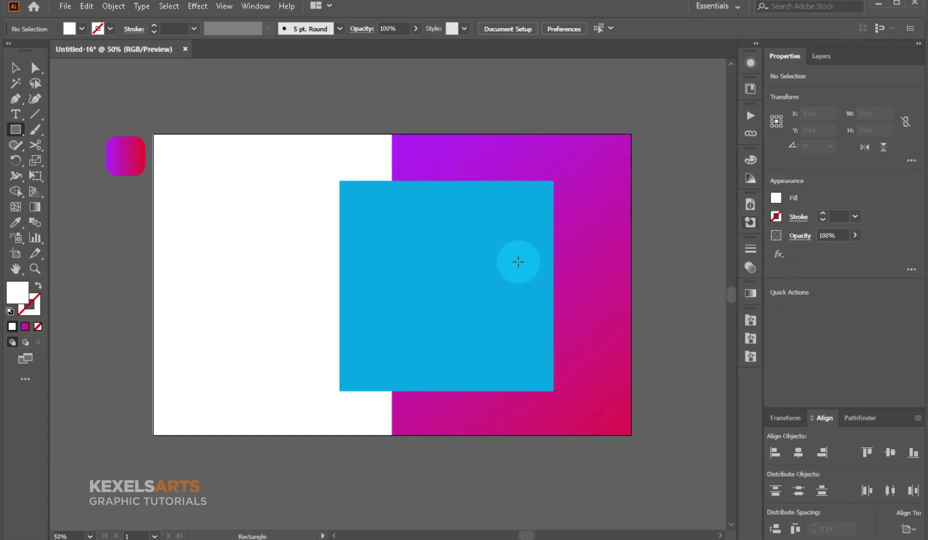
drag(479, 177, 484, 402)
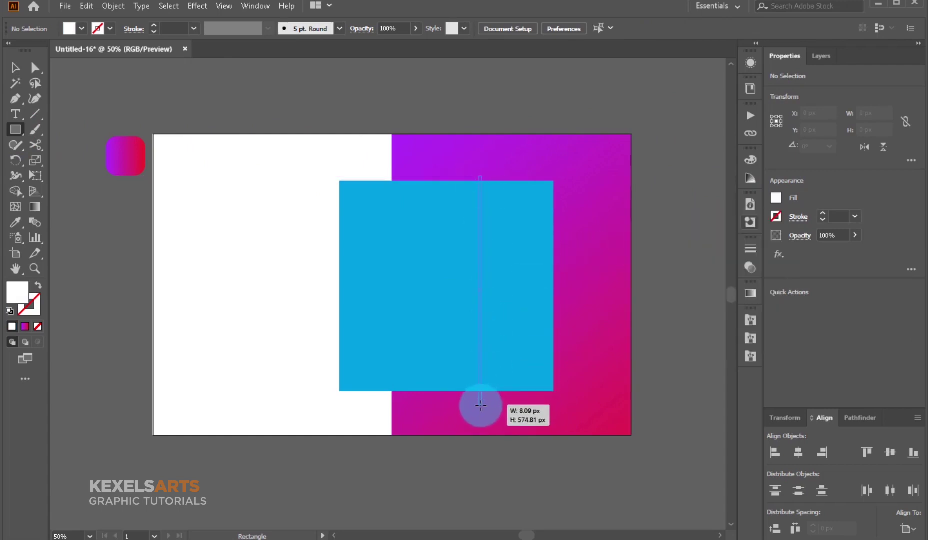
drag(486, 404, 485, 404)
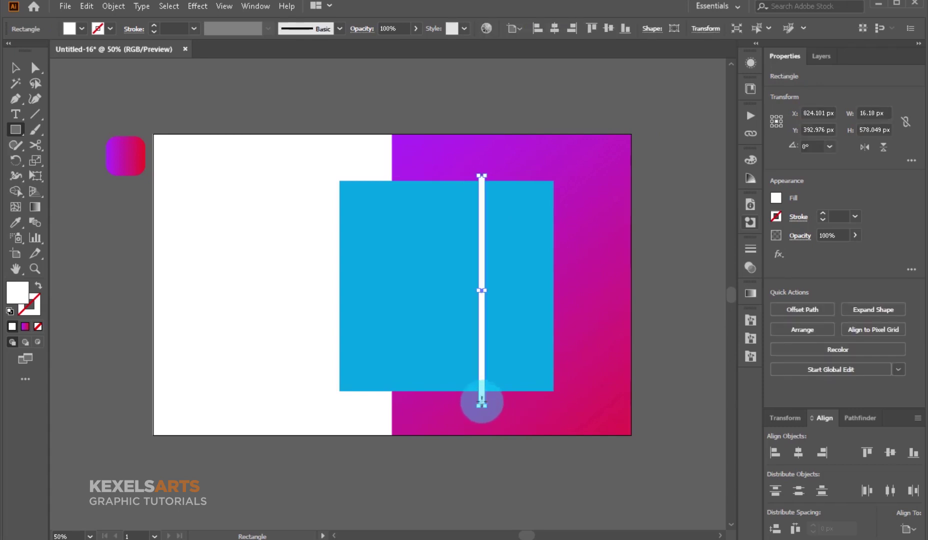
click(15, 67)
key(ctrl+equal)
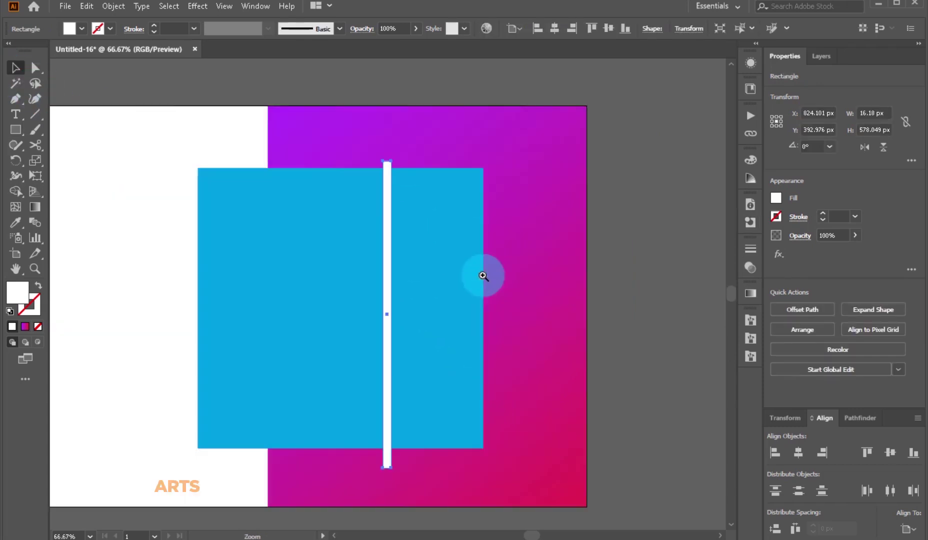
key(ctrl+equal)
drag(464, 269, 534, 214)
drag(350, 263, 347, 263)
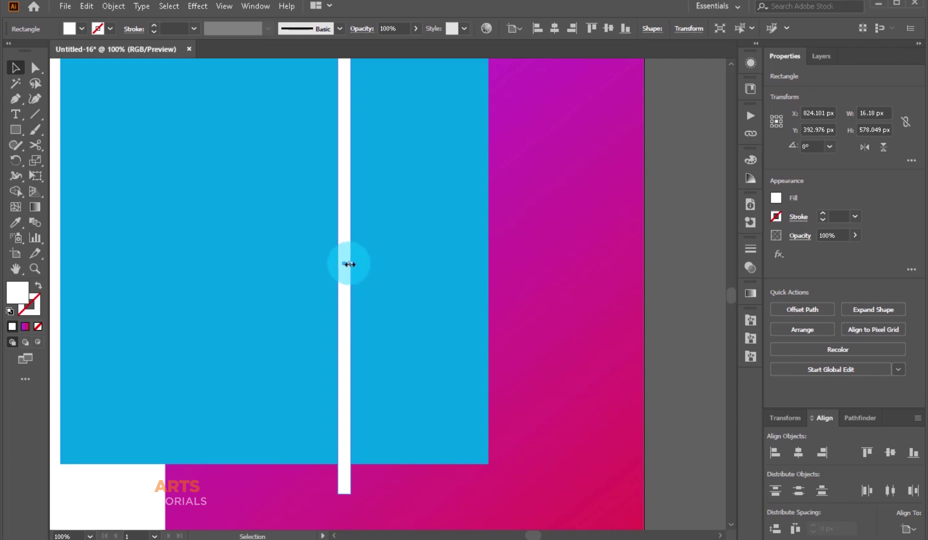
ctrl+alt+click(416, 263)
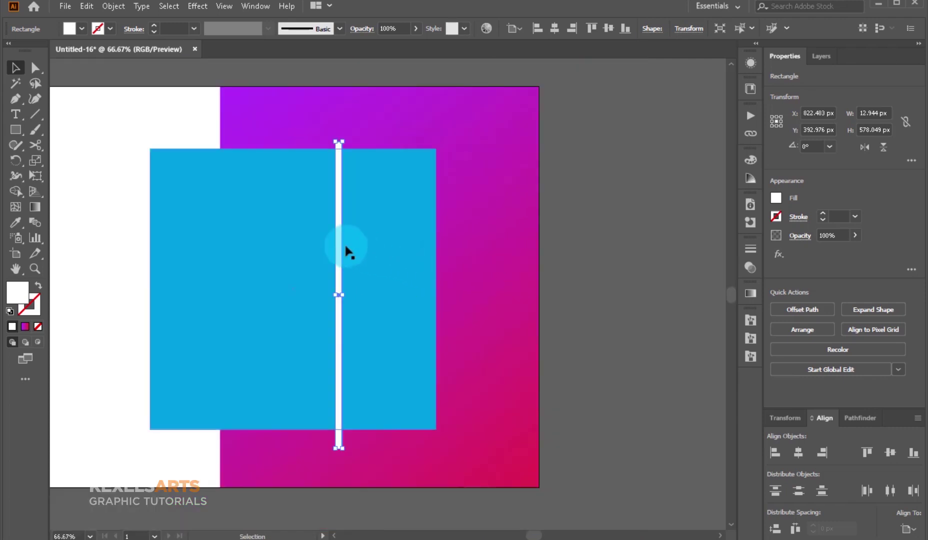
Alt-drag copies of the bar: a second vertical bar and one rotated 90° to horizontal
drag(340, 242, 384, 241)
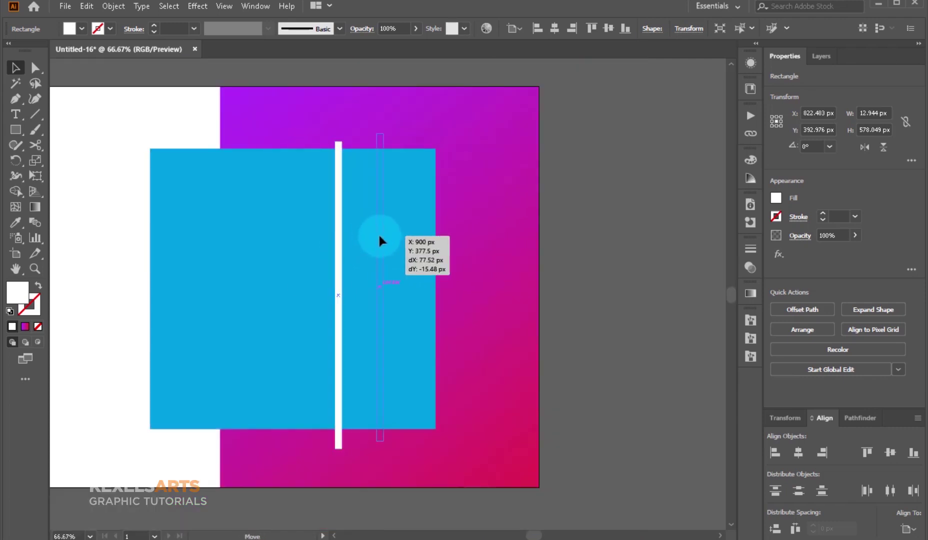
mouse_move(384, 237)
mouse_down()
mouse_move(215, 328)
mouse_move(273, 338)
mouse_up()
drag(275, 233, 441, 353)
drag(348, 388, 365, 391)
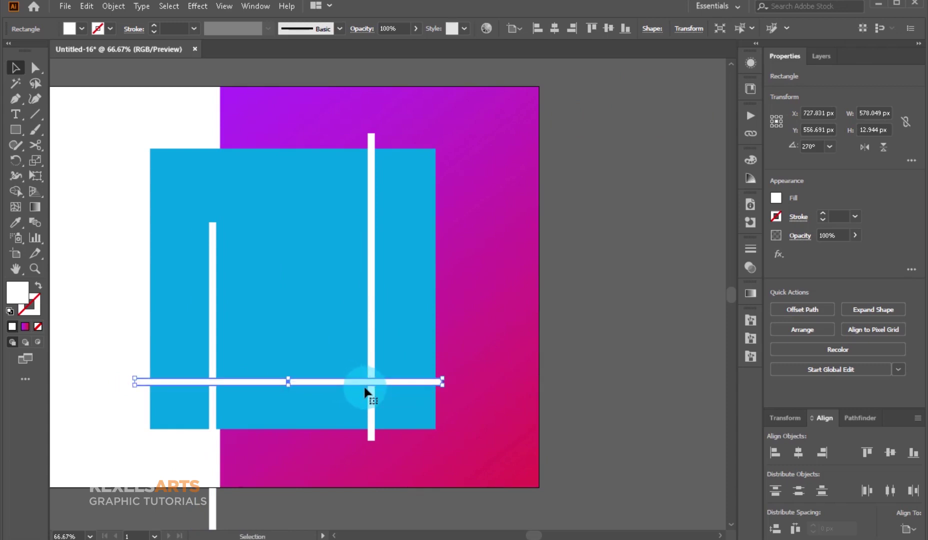
key(shift+Up)
key(shift+Up)
key(shift+Up)
key(shift+Up)
key(shift+Up)
key(shift+Up)
key(shift+Up)
key(shift+Up)
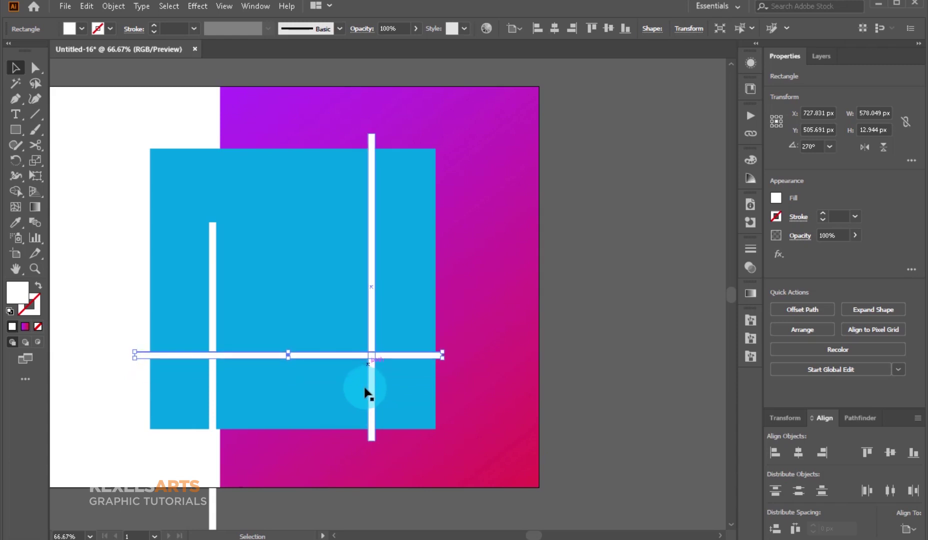
key(Up)
key(Up)
key(Up)
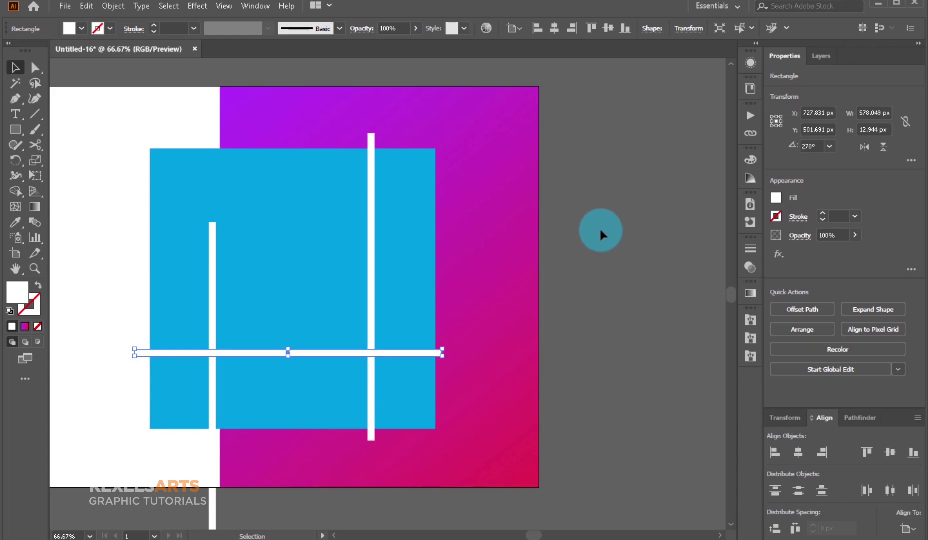
click(601, 232)
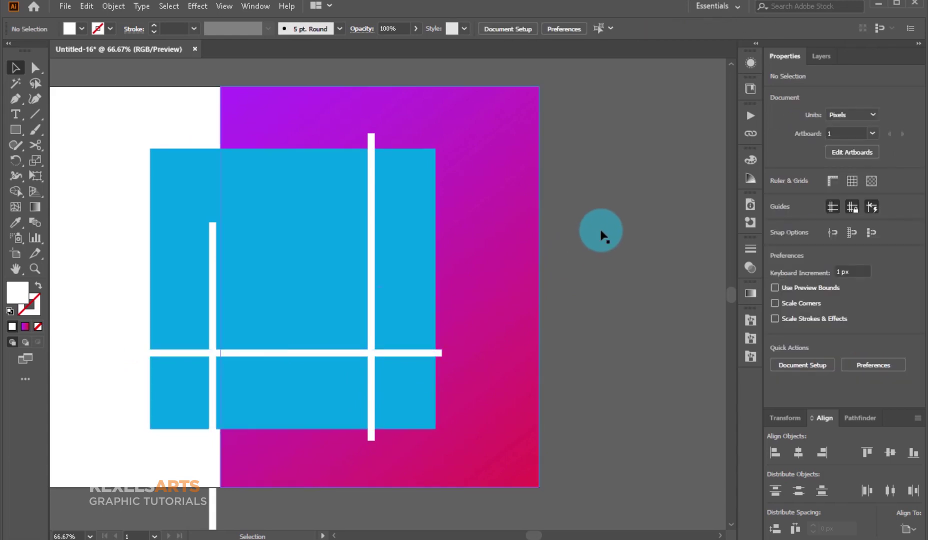
Create Layer 2 and move the cyan square and three white bars into it
click(808, 57)
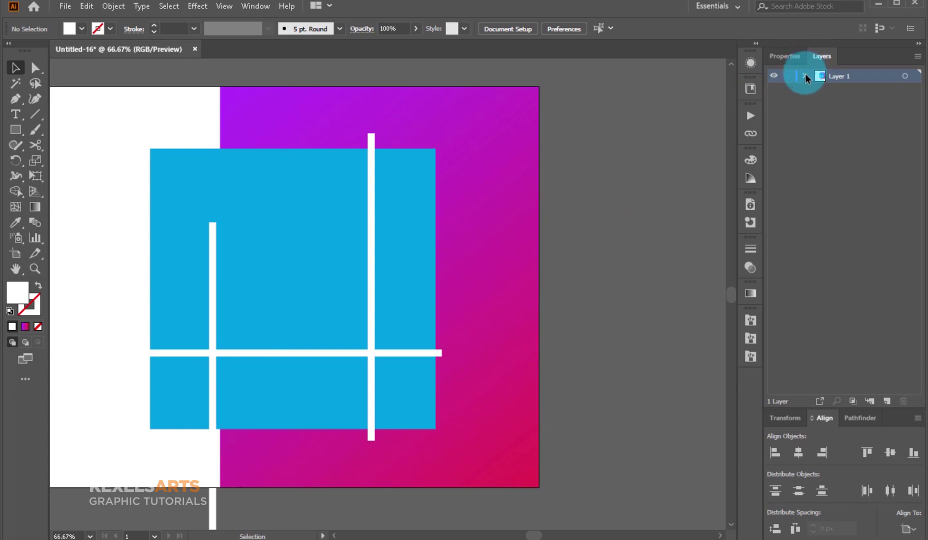
click(805, 75)
click(845, 129)
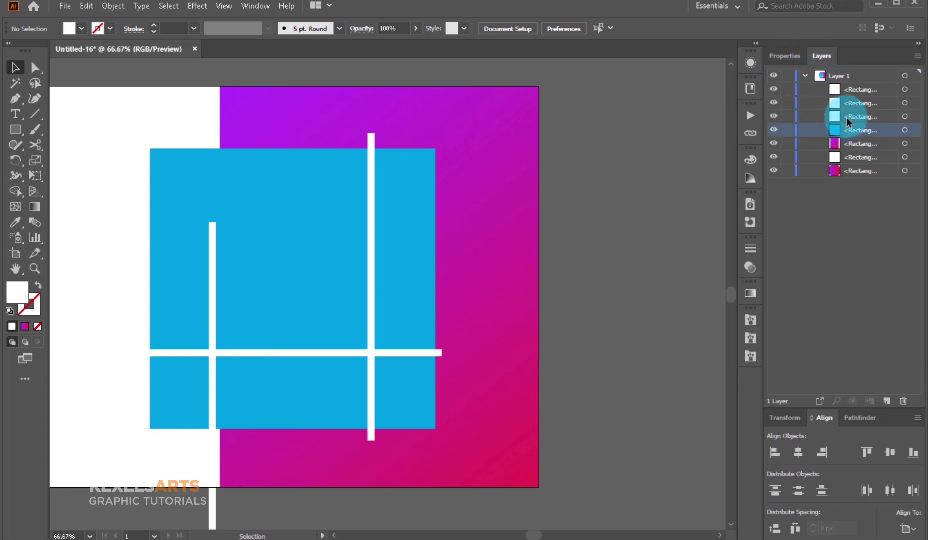
shift+click(855, 91)
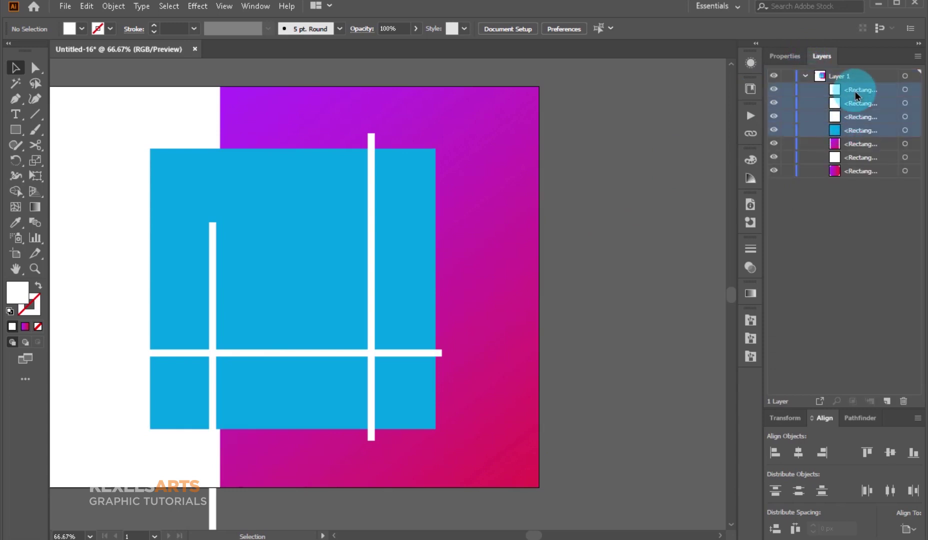
click(888, 400)
click(847, 105)
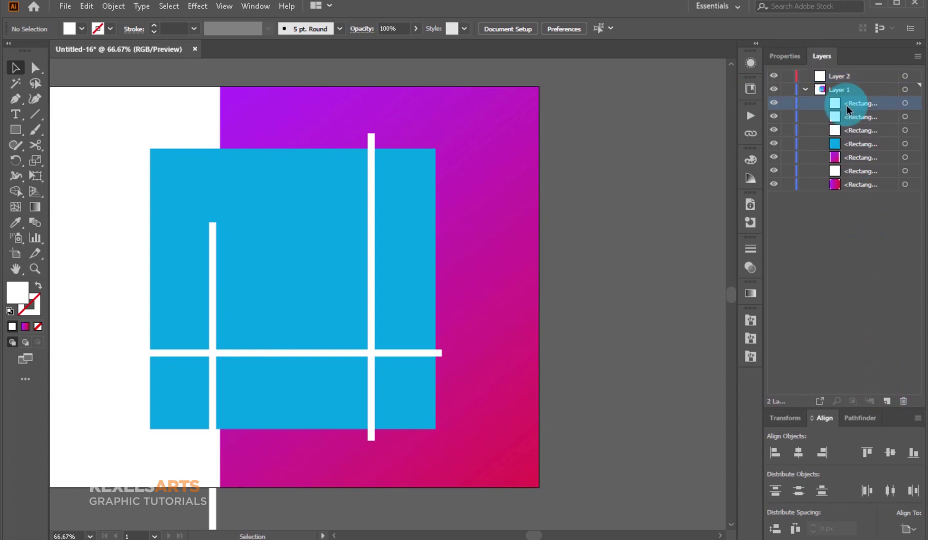
shift+click(861, 144)
drag(863, 124, 856, 79)
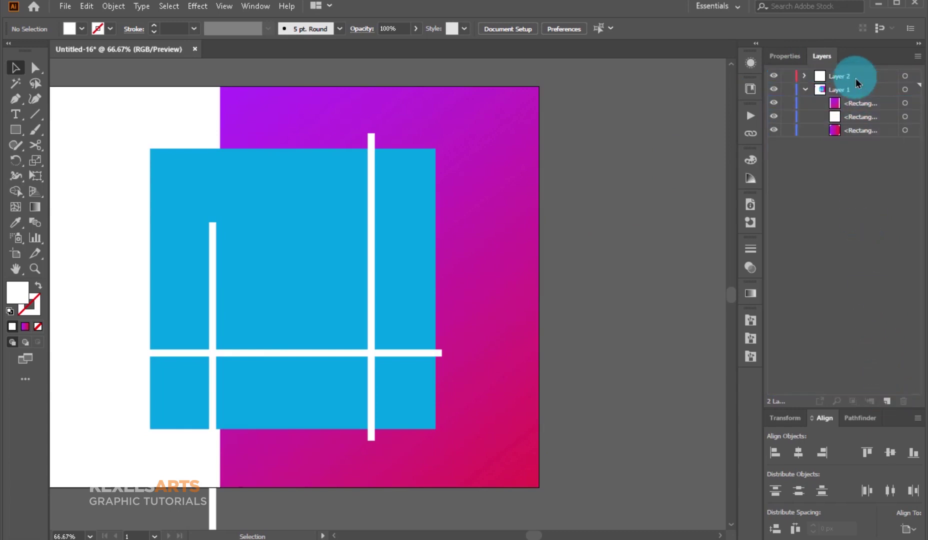
Lock Layer 1 and marquee-select the cyan square and all white bars
click(805, 89)
click(789, 89)
drag(149, 125, 441, 455)
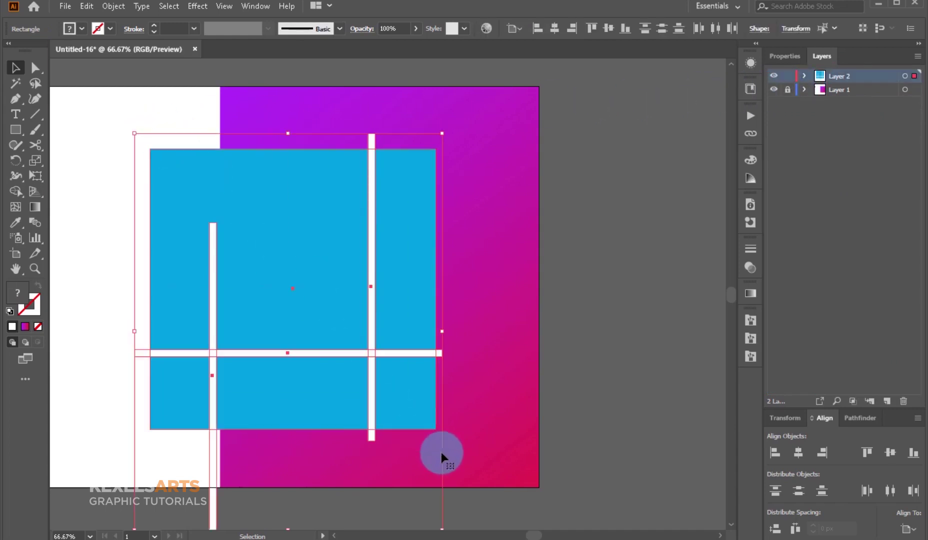
click(14, 191)
Delete the white bar ends protruding beyond the cyan square with Shape Builder
drag(139, 326, 148, 433)
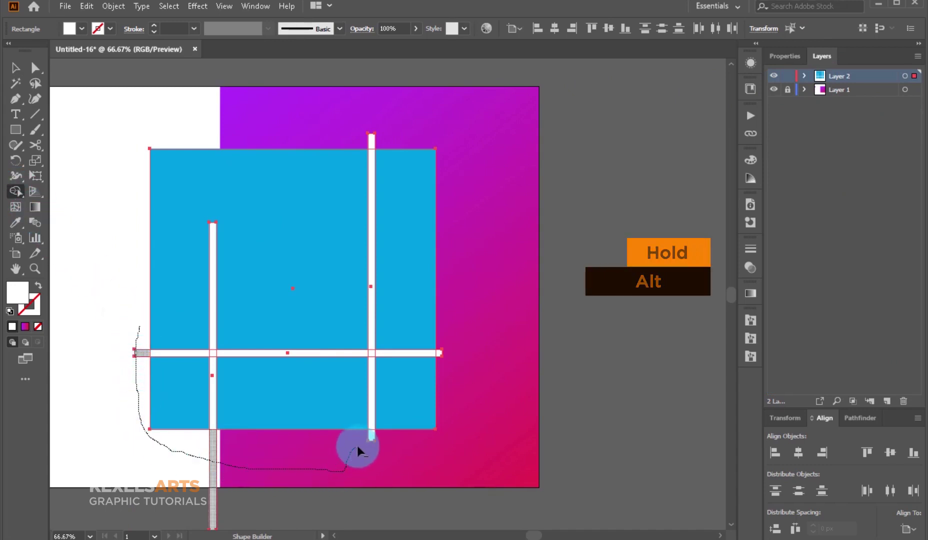
drag(357, 446, 385, 441)
drag(442, 357, 468, 131)
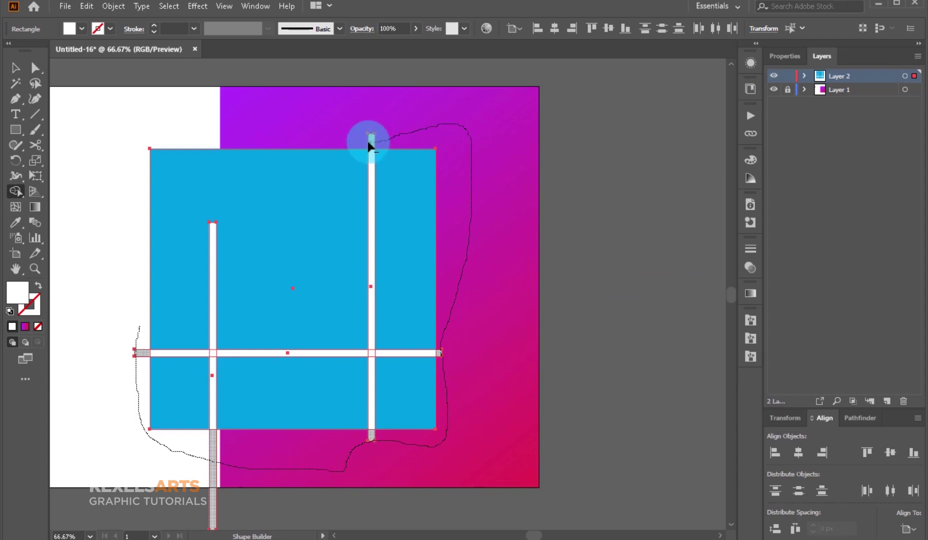
drag(369, 145, 358, 145)
Merge the top-left area into one shape filled cyan
mouse_move(197, 233)
mouse_down()
mouse_move(254, 281)
mouse_move(252, 273)
mouse_up()
key(v)
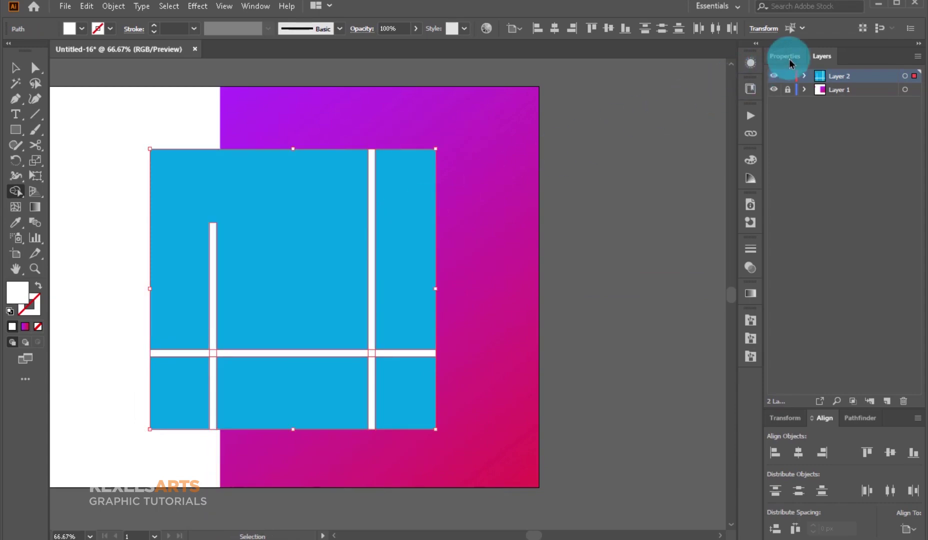
click(787, 58)
click(776, 198)
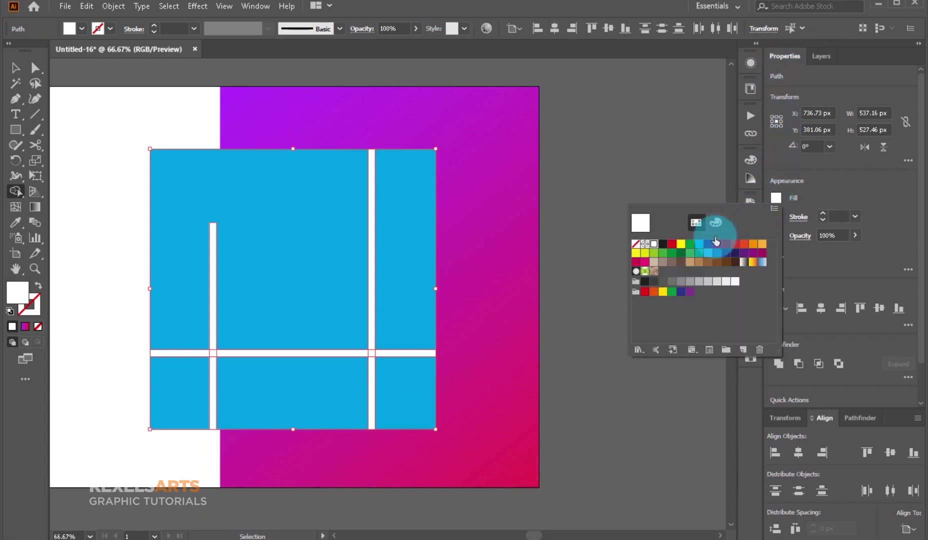
click(699, 243)
key(shift+m)
drag(179, 221, 258, 278)
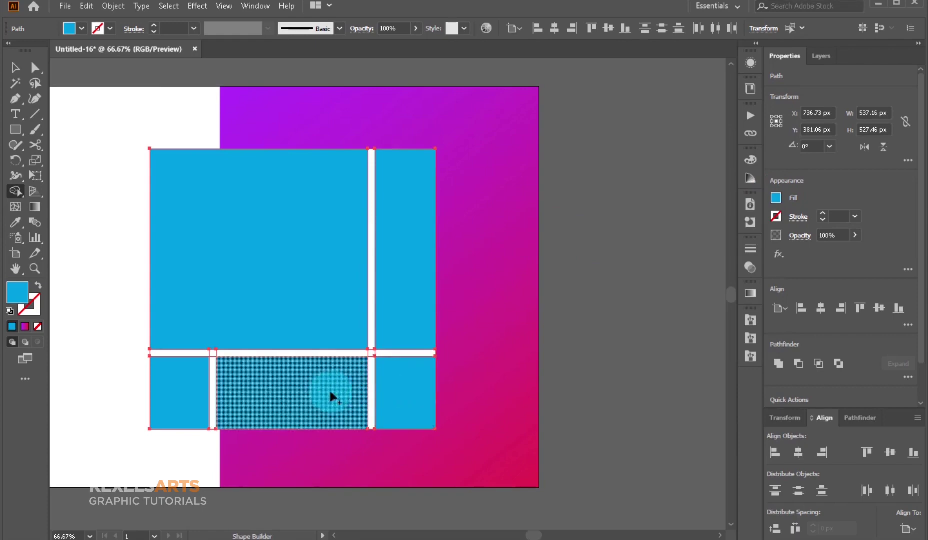
Remove the white gutter strips so the background shows between five cyan tiles
click(299, 395)
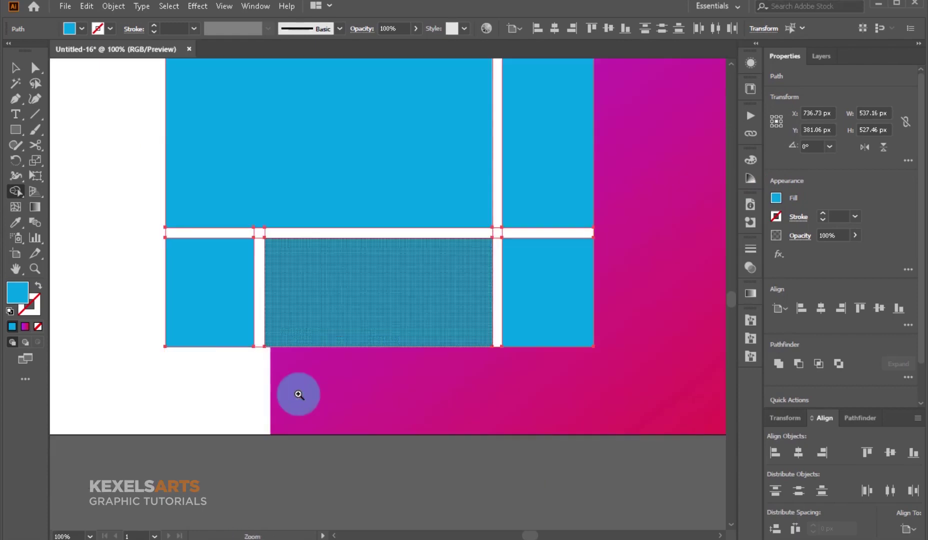
drag(467, 203, 439, 245)
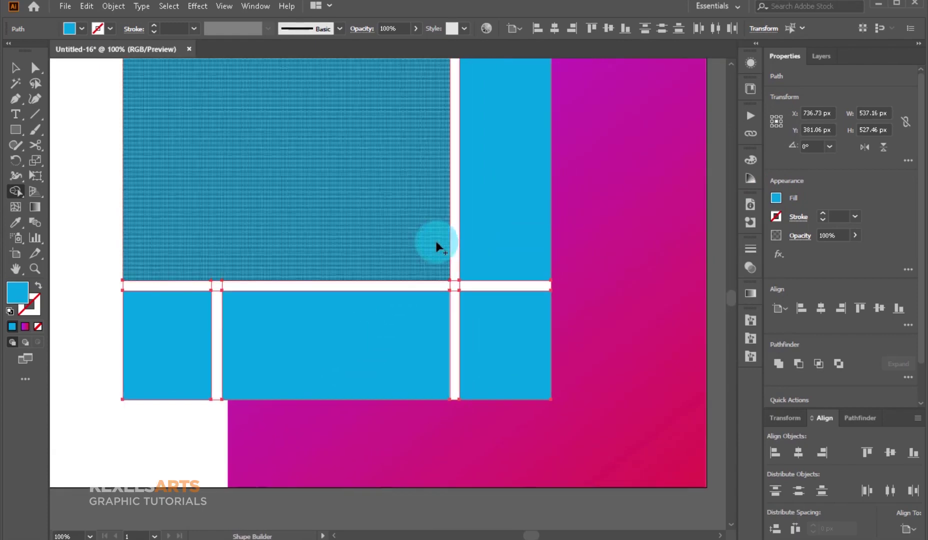
drag(182, 282, 219, 300)
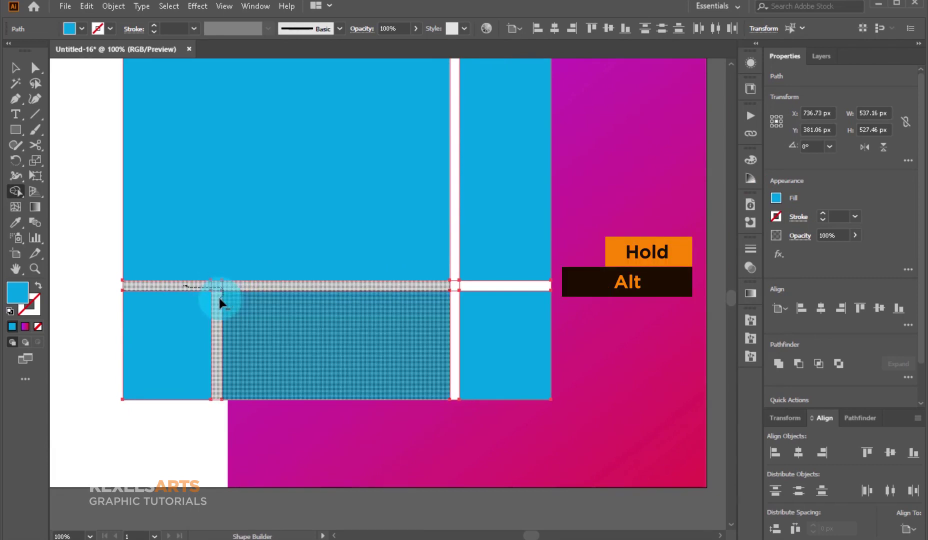
key(ctrl+z)
mouse_move(201, 285)
mouse_down()
mouse_move(224, 282)
mouse_move(215, 292)
mouse_up()
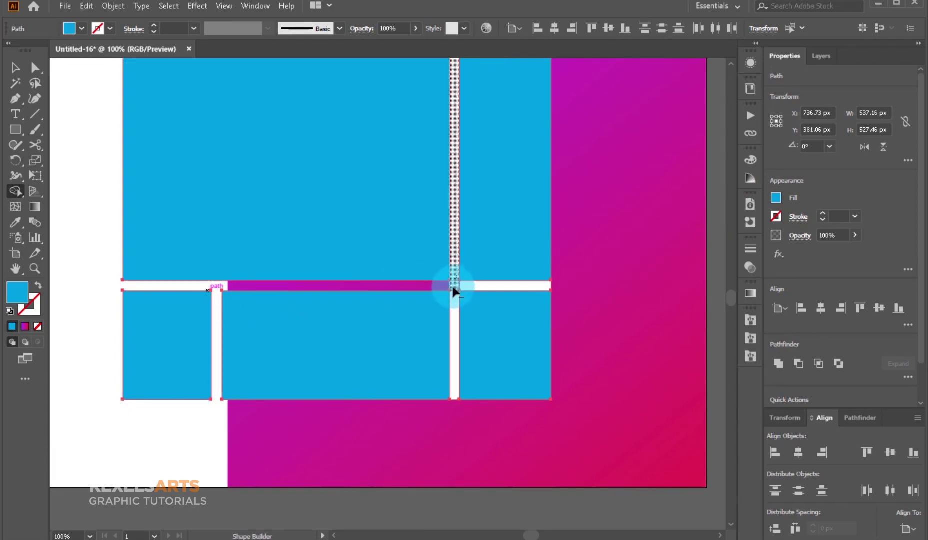
drag(455, 288, 454, 310)
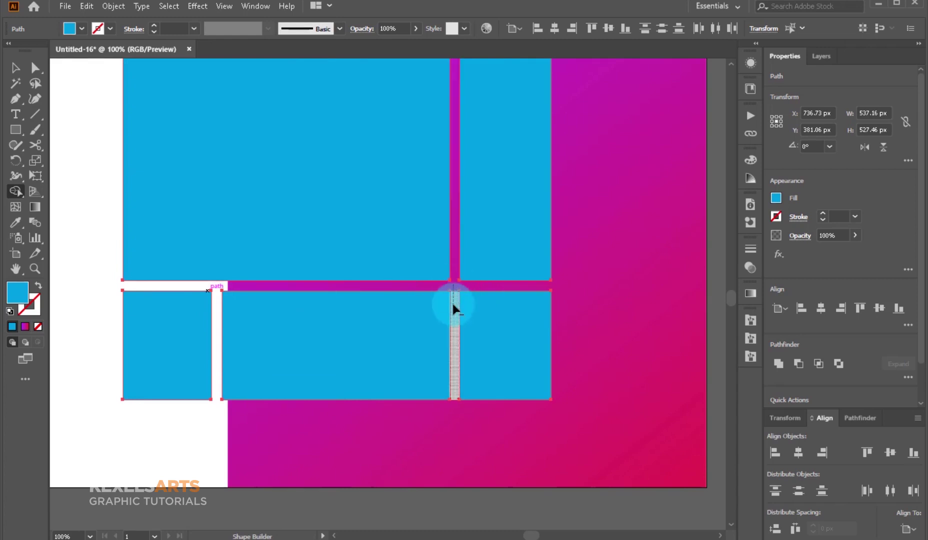
click(15, 70)
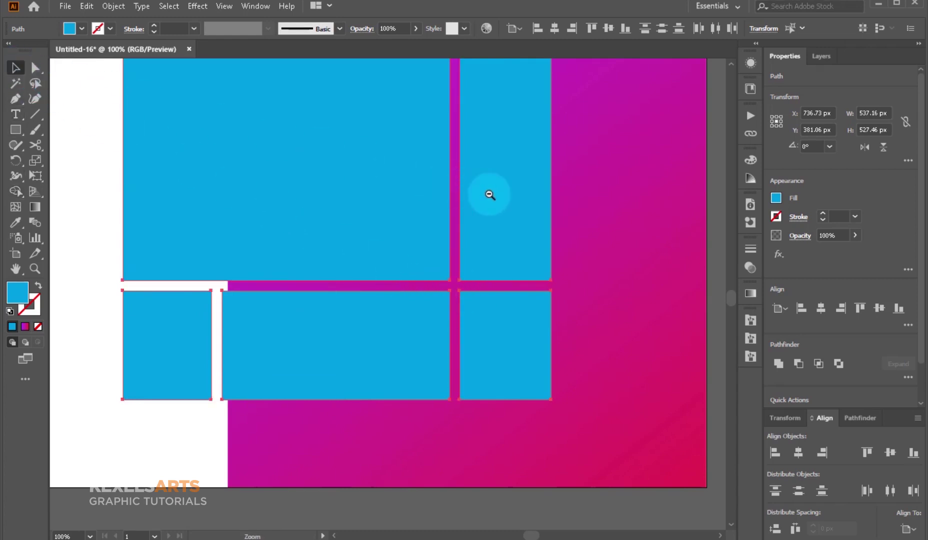
key(ctrl+minus)
key(ctrl+minus)
scroll(445, 174, down, 2)
click(500, 207)
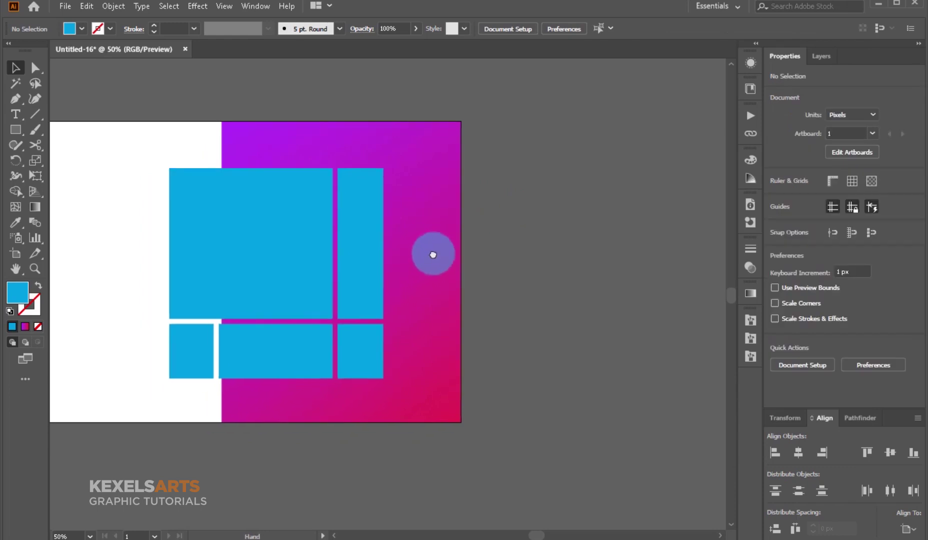
Alt-drag copies of the tall right tile and wide bottom middle tile onto the pasteboard
drag(377, 252, 617, 223)
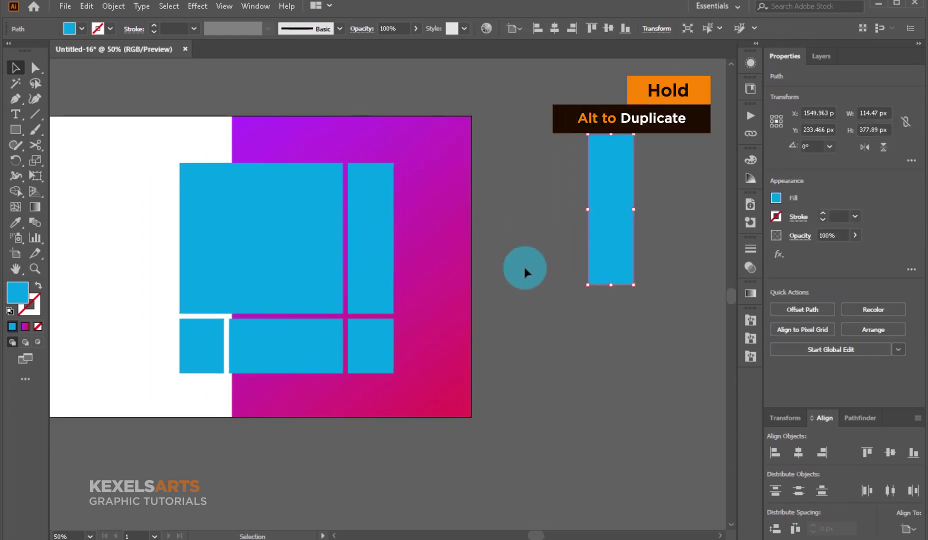
mouse_move(393, 347)
mouse_down()
mouse_move(585, 344)
mouse_move(576, 342)
mouse_up()
key(ctrl+z)
drag(280, 352, 587, 330)
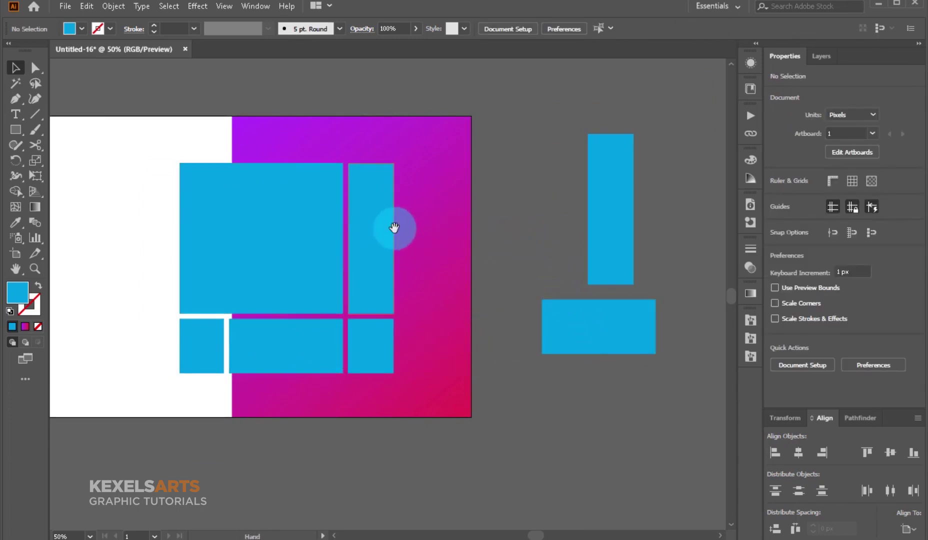
Recentre the view on the poster and marquee-select all the cyan grid rectangles
drag(394, 228, 423, 211)
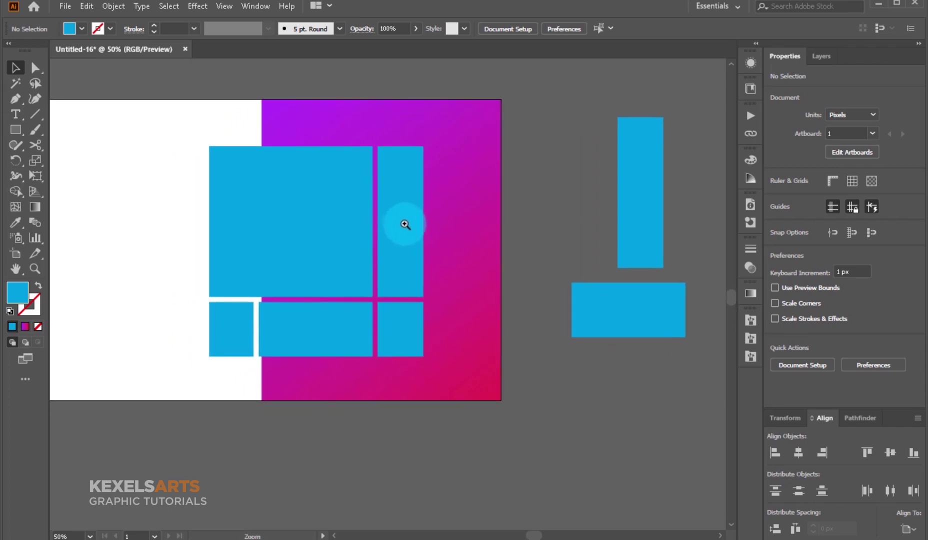
click(406, 227)
drag(420, 232, 437, 170)
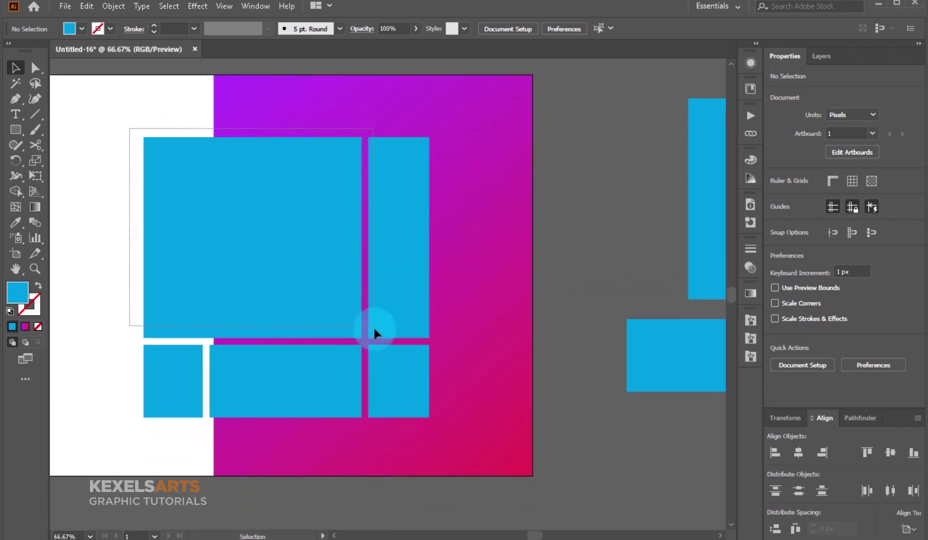
drag(440, 407, 442, 402)
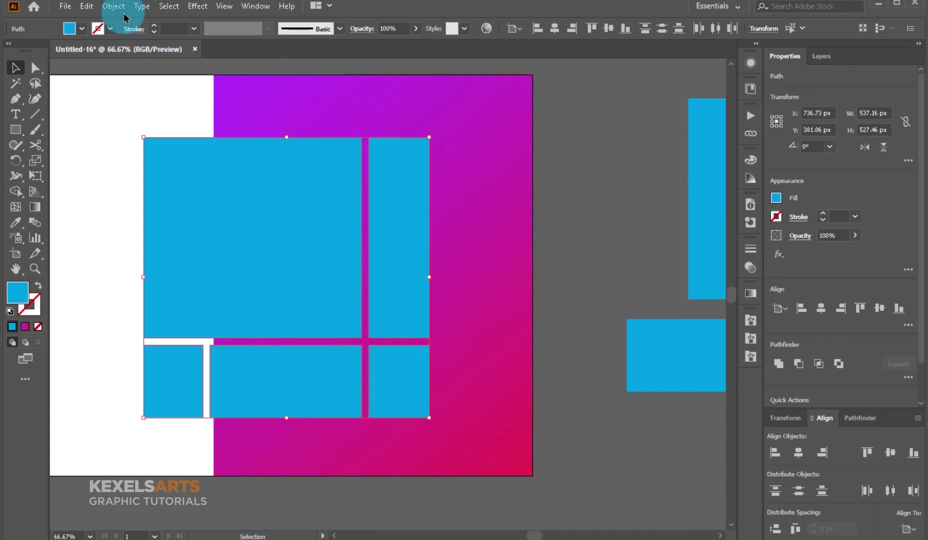
Combine the five cyan grid panels into one compound path via Object > Compound Path > Make
click(120, 7)
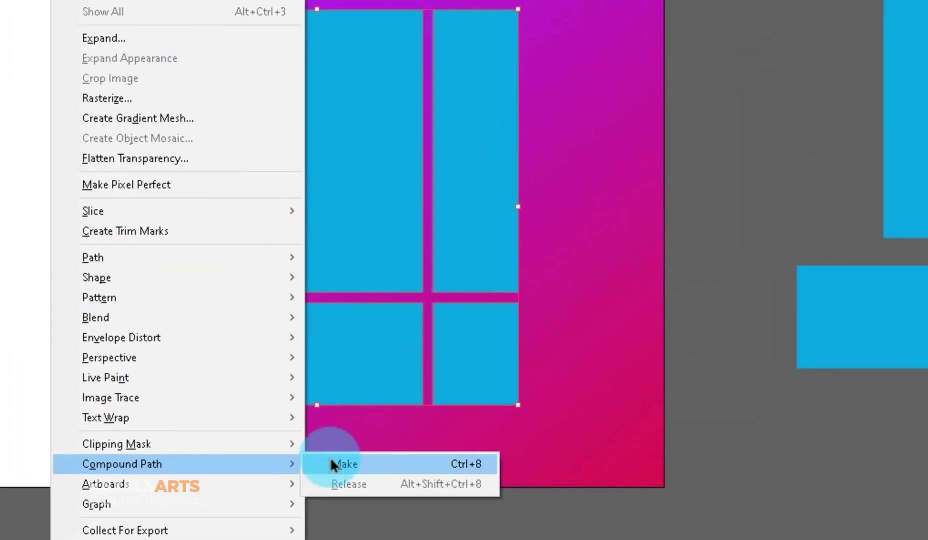
mouse_move(122, 464)
click(330, 460)
click(713, 145)
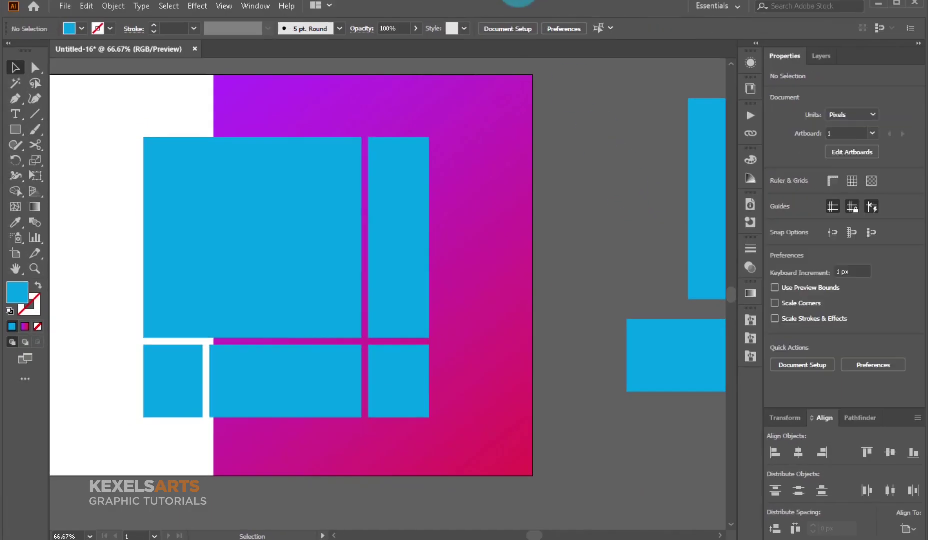
Place the woman's photo, shrink it, and position it over the cyan grid
click(366, 294)
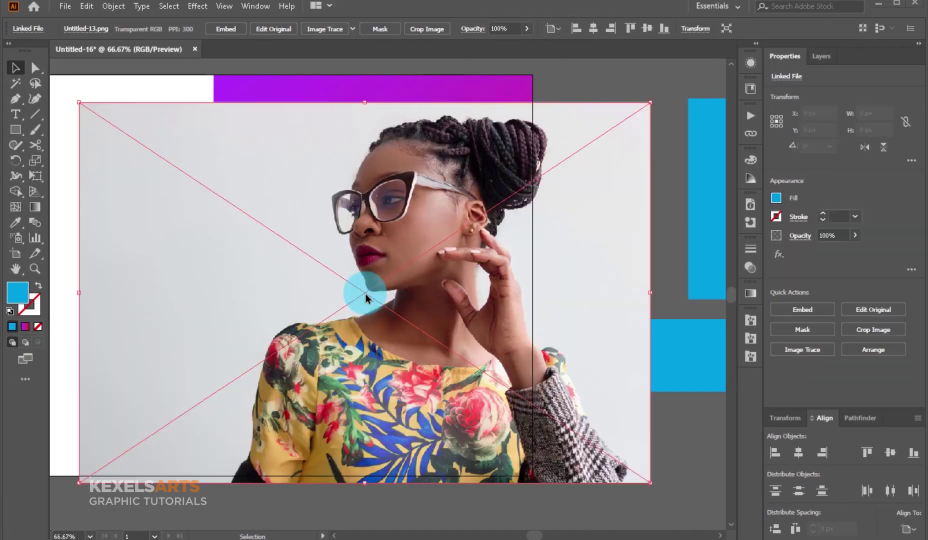
drag(651, 486, 611, 441)
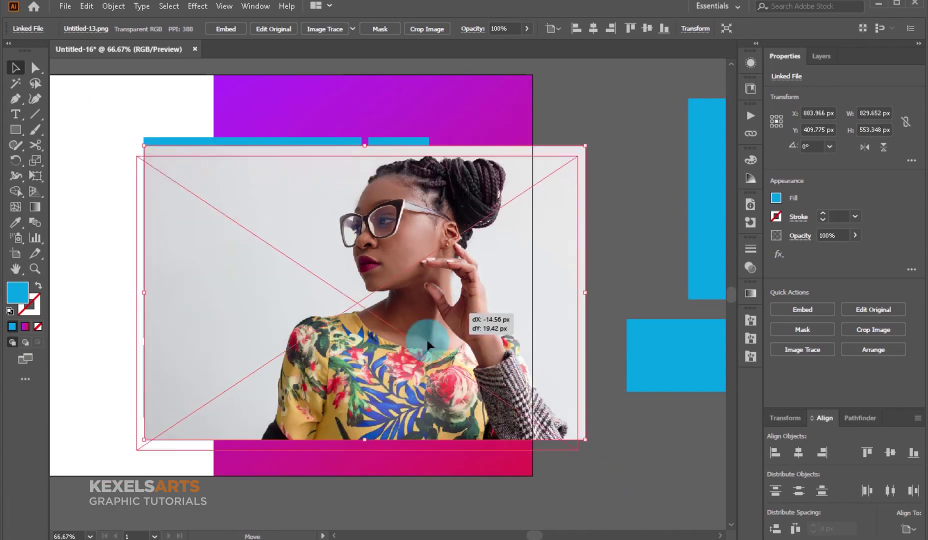
drag(415, 328, 380, 380)
Bring the grid compound path to front and make a clipping mask with the photo
click(601, 201)
click(315, 164)
right_click(315, 162)
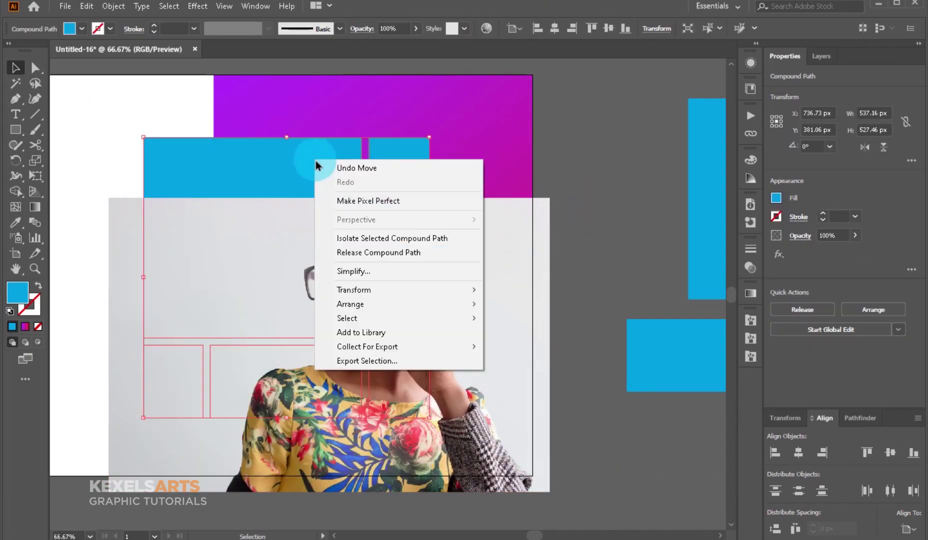
click(503, 305)
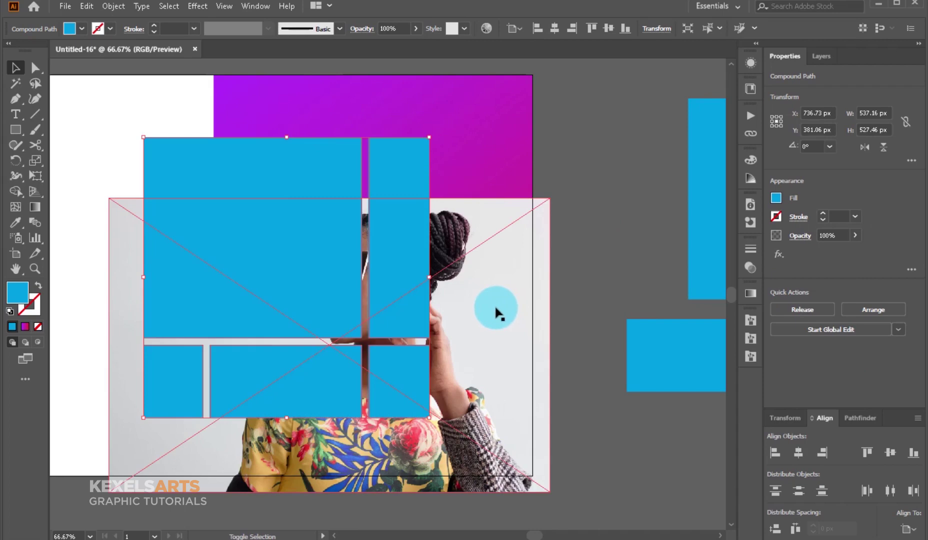
right_click(443, 285)
click(468, 382)
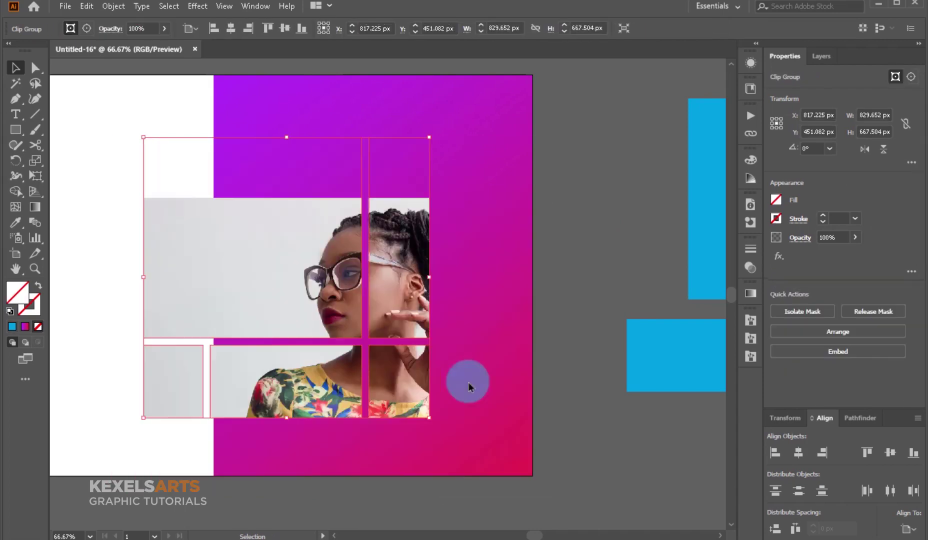
Isolate the clip group and reposition the photo so her face fills the large square
right_click(338, 261)
click(391, 354)
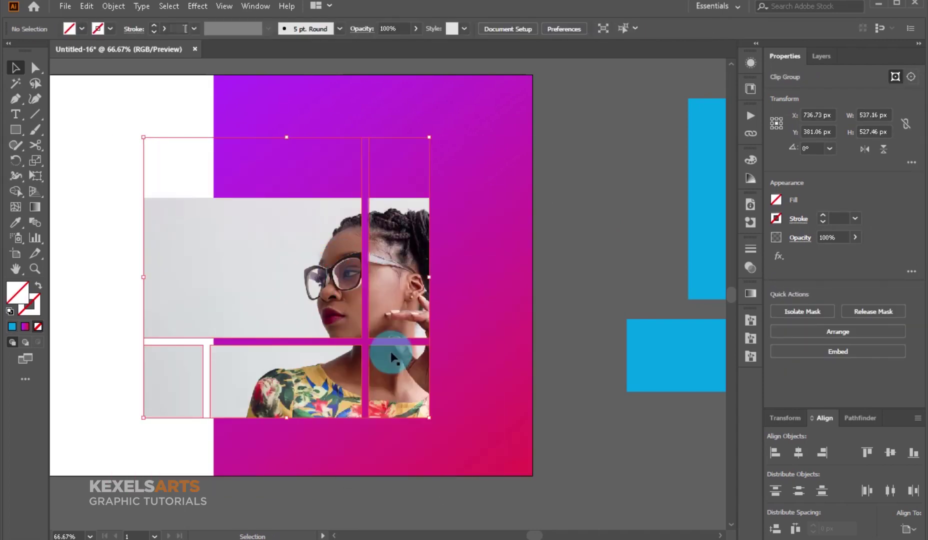
mouse_move(391, 354)
mouse_down()
mouse_move(332, 254)
mouse_move(325, 270)
mouse_move(282, 266)
mouse_up()
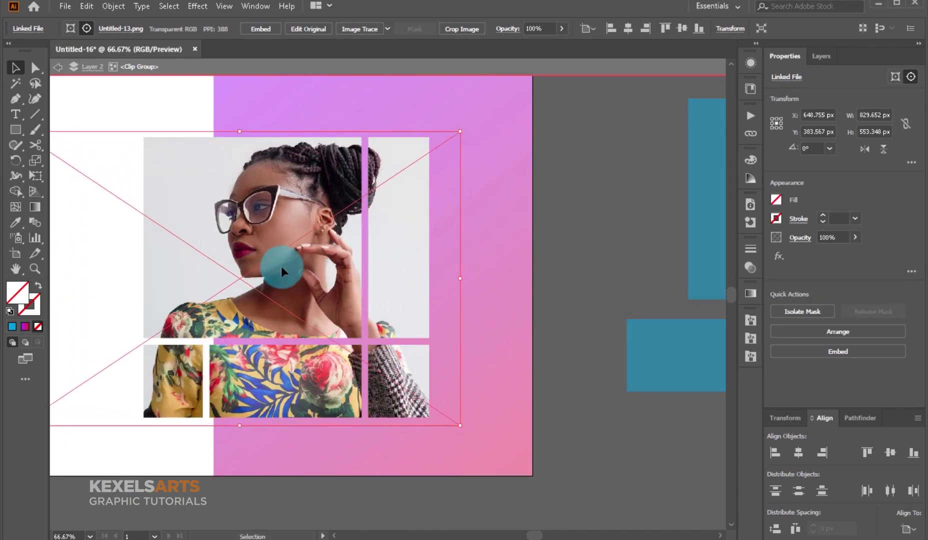
key(Down)
key(Down)
key(Down)
key(Down)
key(Down)
key(Down)
key(Down)
key(Down)
key(Down)
key(Down)
key(Down)
key(Left)
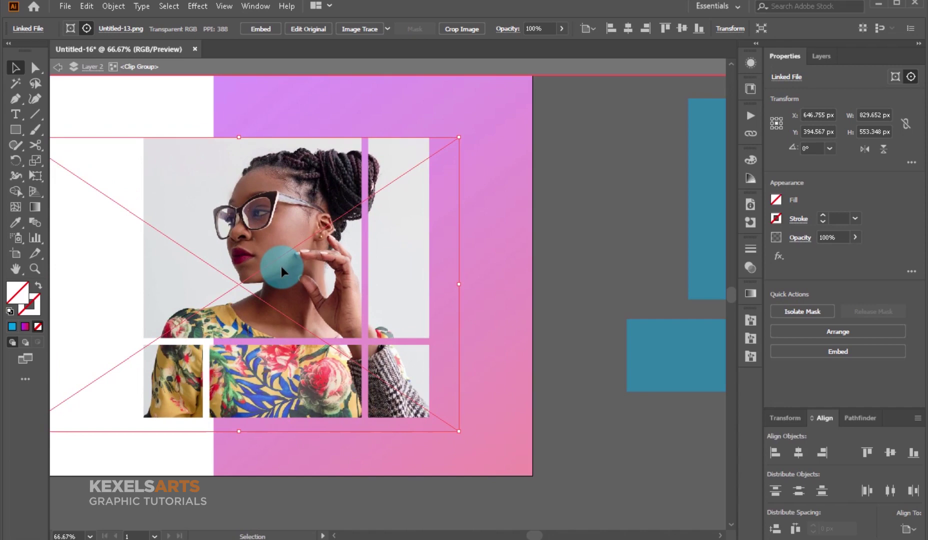
key(Left)
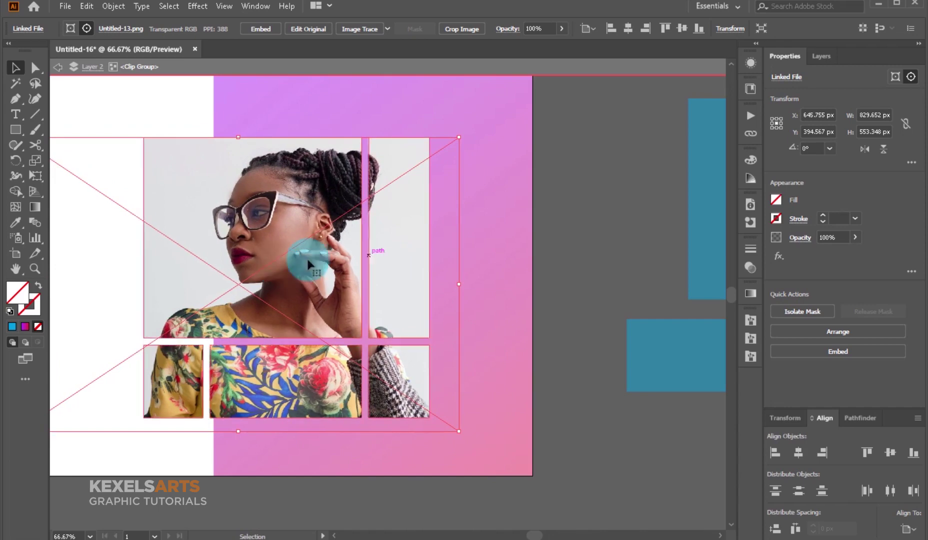
double_click(583, 184)
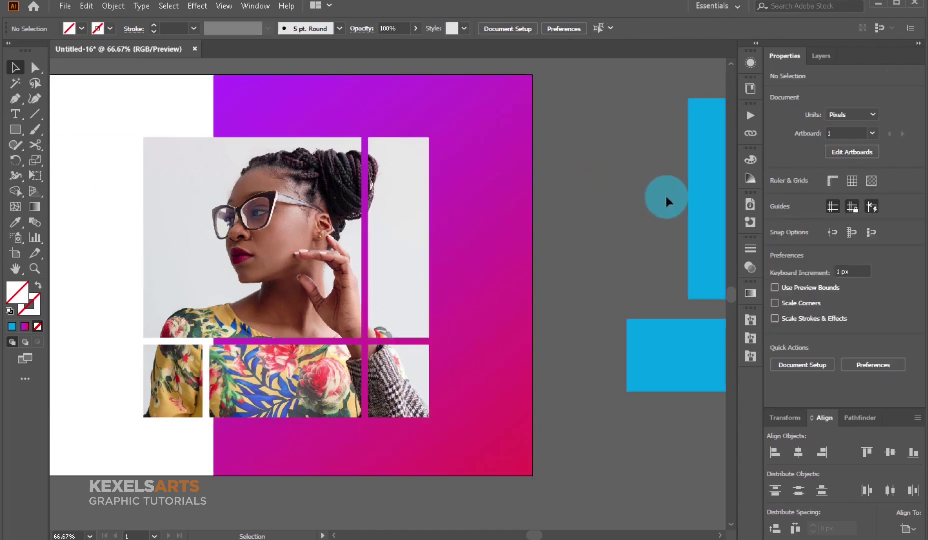
Fill the tall blue copy with crimson and move it onto the grid's tall right cell
click(702, 205)
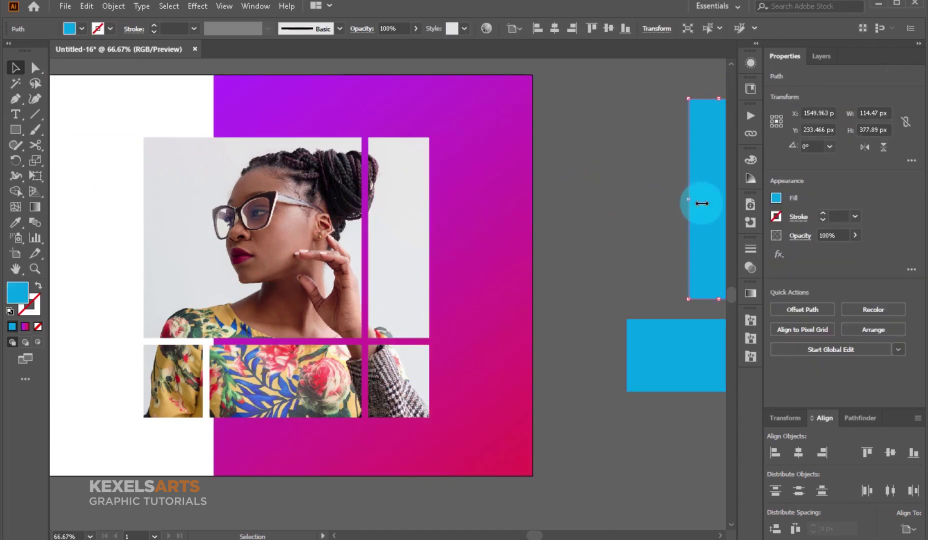
drag(706, 199, 621, 200)
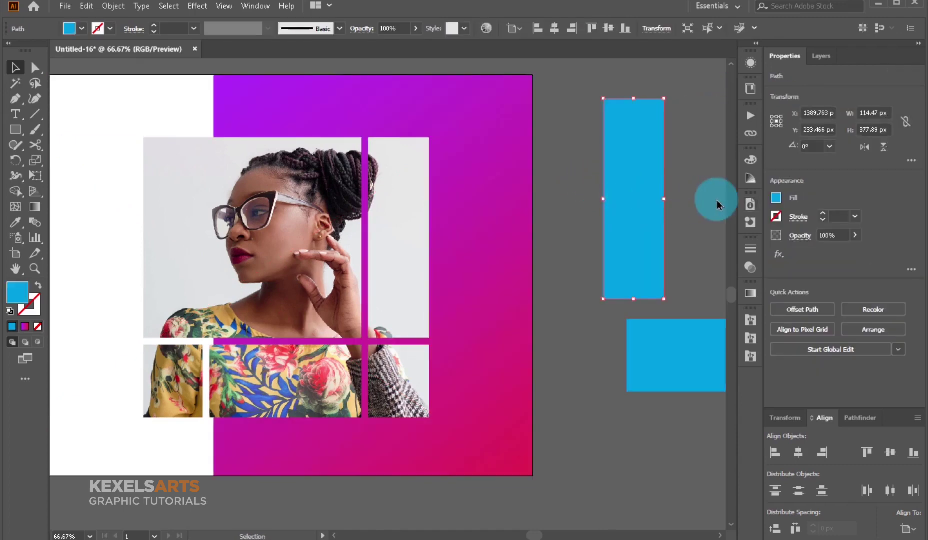
click(776, 200)
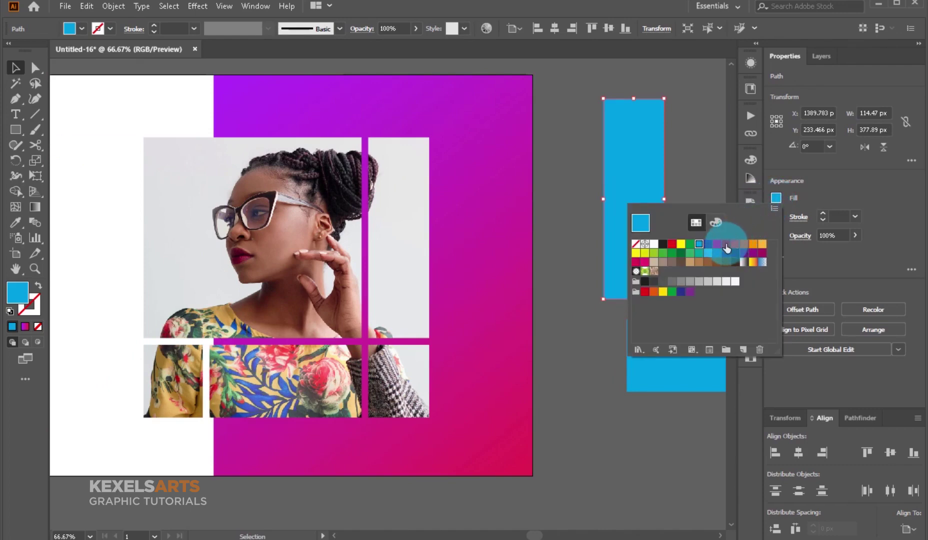
click(725, 245)
click(601, 332)
drag(546, 272, 403, 296)
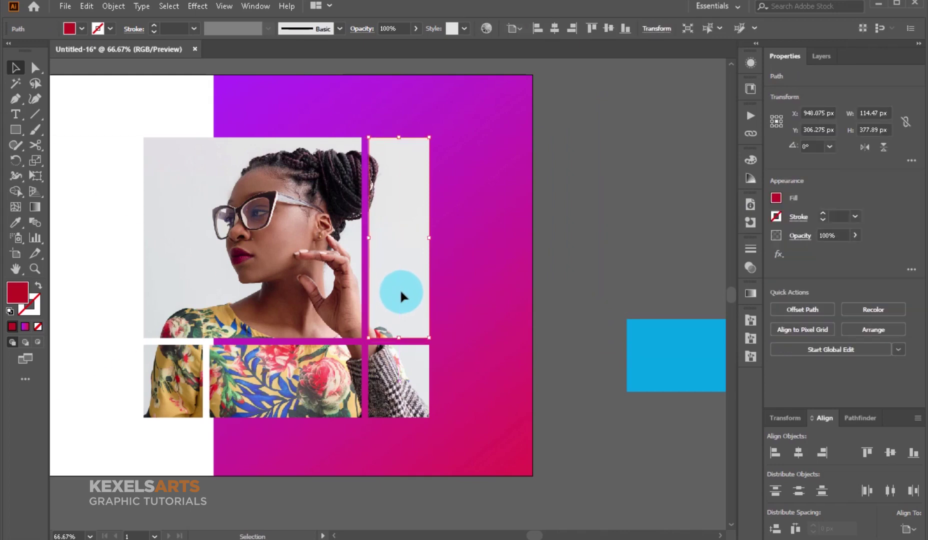
Bring the crimson rectangle in front of the photo and nudge it right to fit the cell
right_click(413, 215)
mouse_move(479, 430)
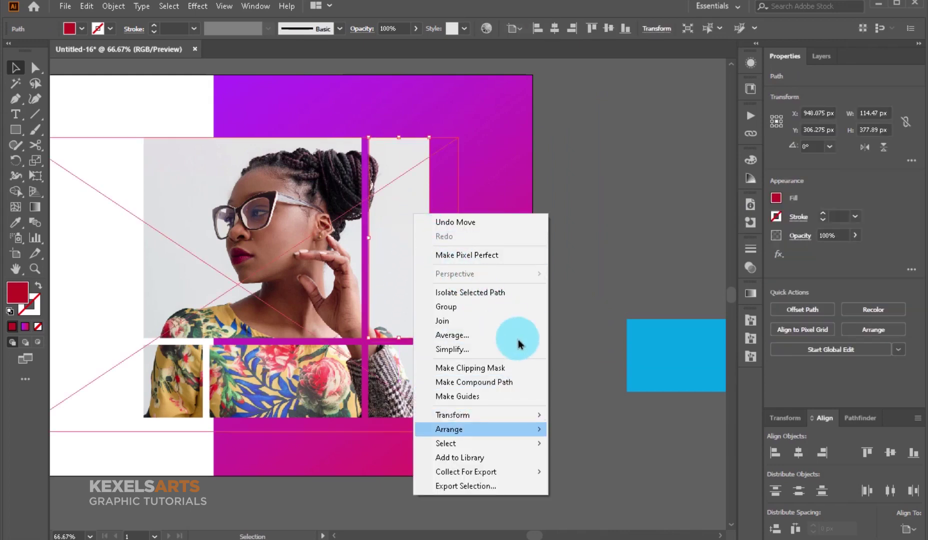
click(599, 436)
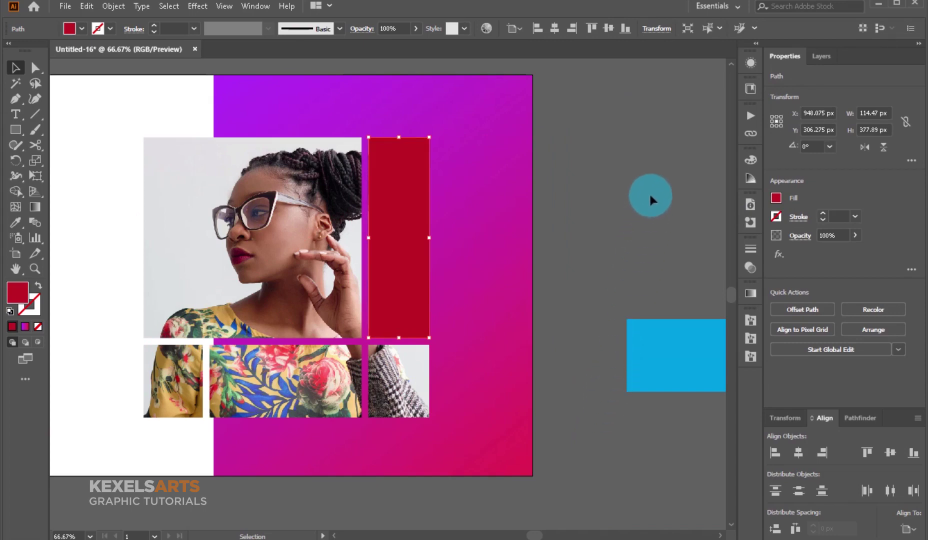
click(649, 192)
click(656, 351)
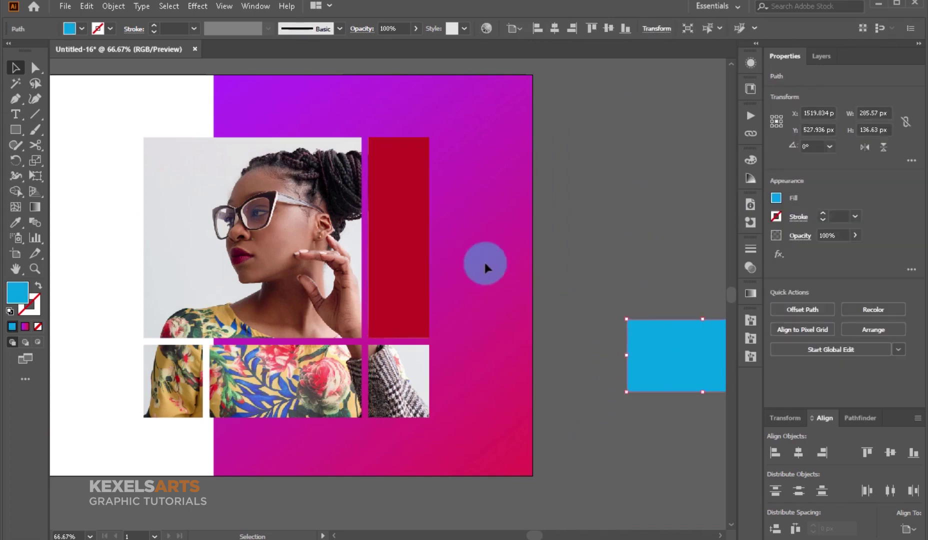
click(403, 219)
click(611, 173)
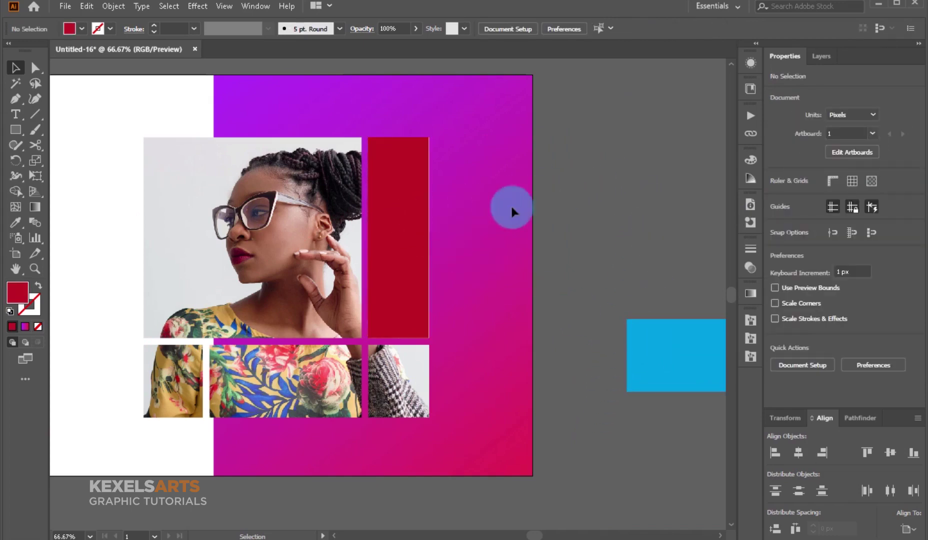
click(382, 247)
click(409, 265)
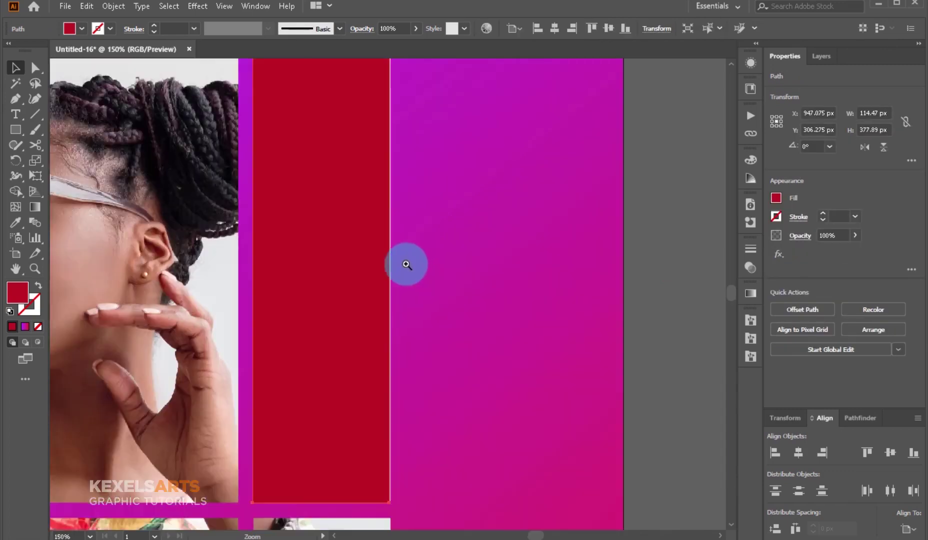
key(Right)
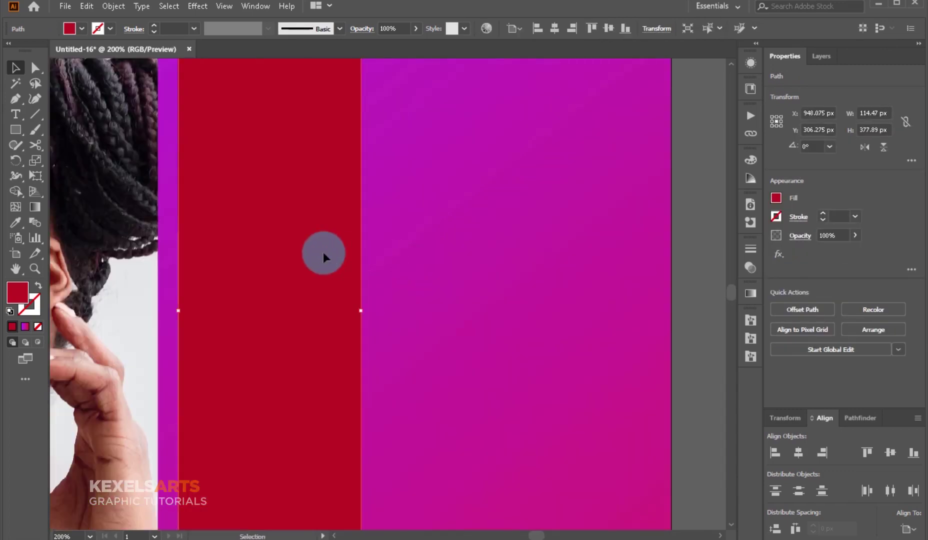
click(693, 145)
scroll(365, 259, down, 3)
drag(370, 267, 379, 180)
click(650, 353)
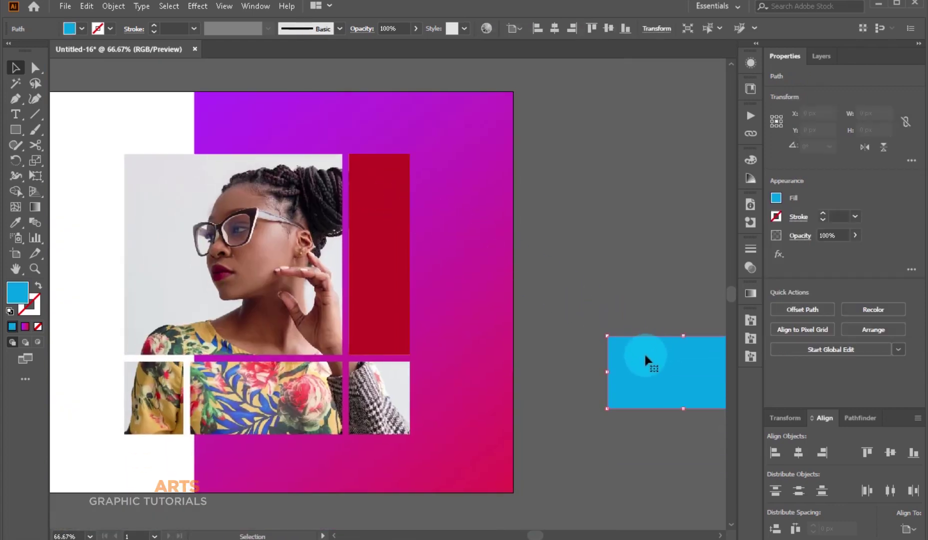
Try placing the wide blue copy over the bottom grid row, then undo the move
drag(644, 352, 230, 382)
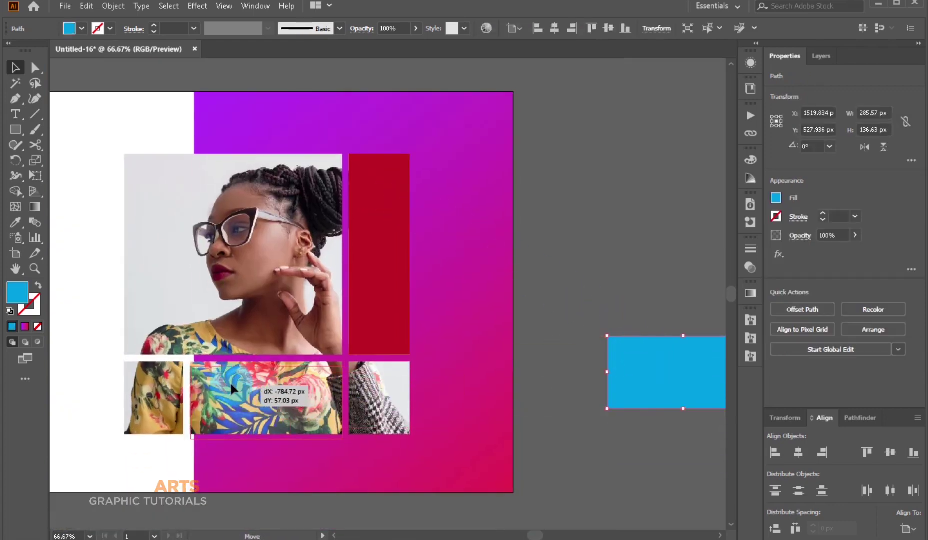
drag(231, 384, 233, 385)
click(233, 10)
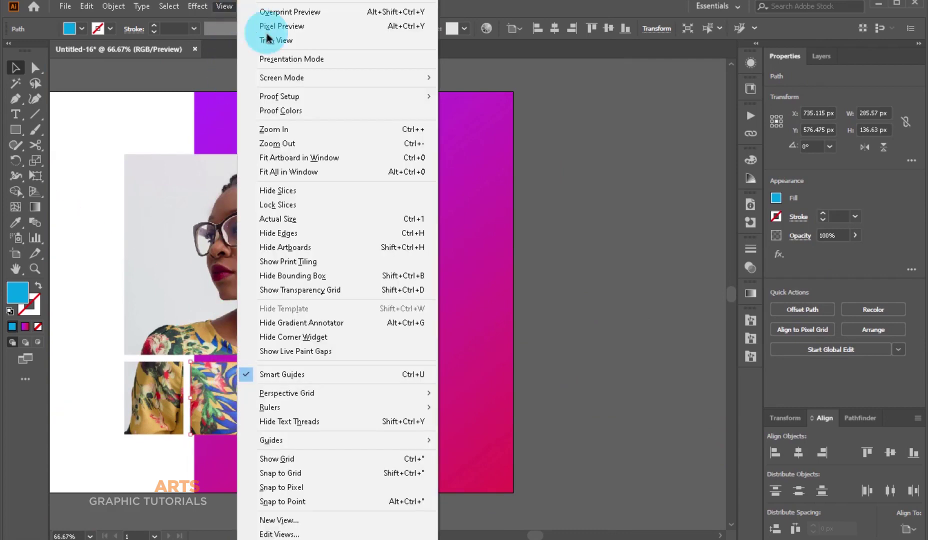
click(706, 378)
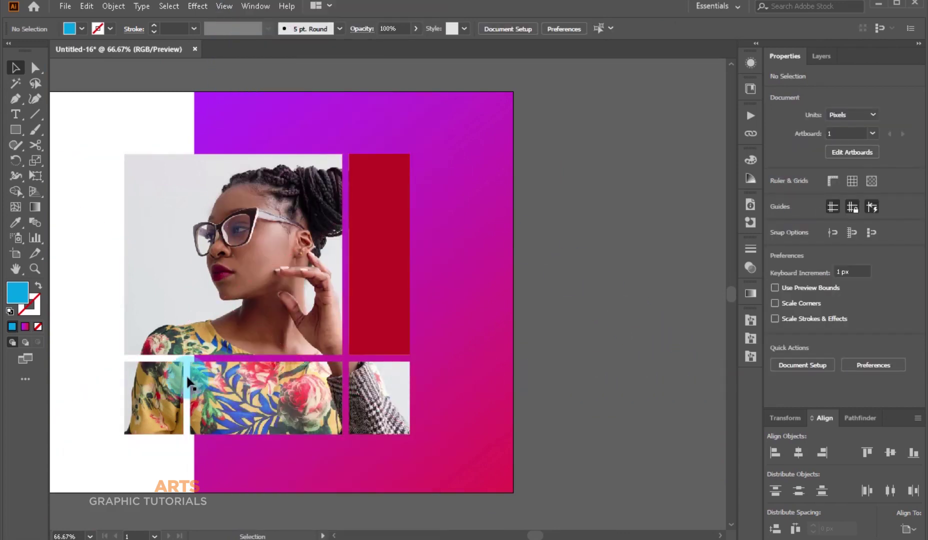
key(ctrl+z)
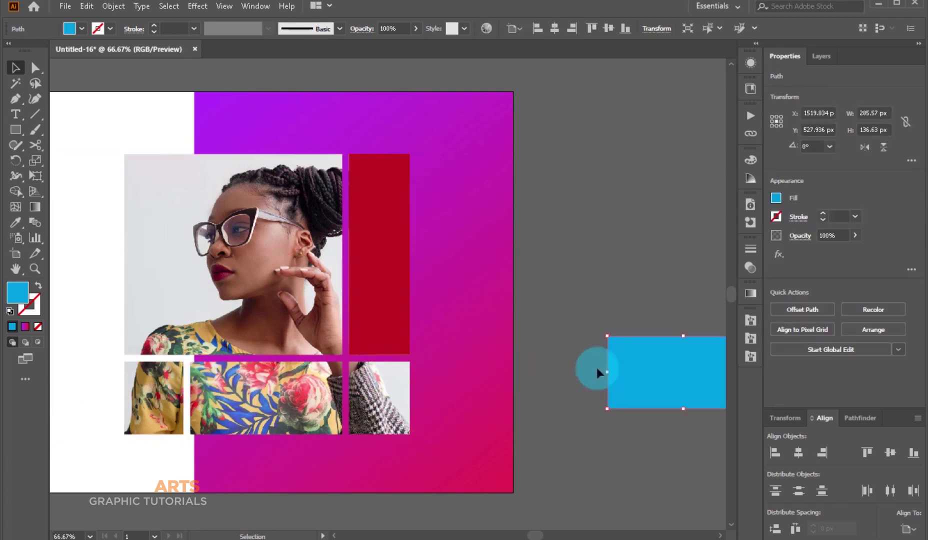
Bring the wide rectangle to front and fit it exactly over the lower middle photo
right_click(655, 363)
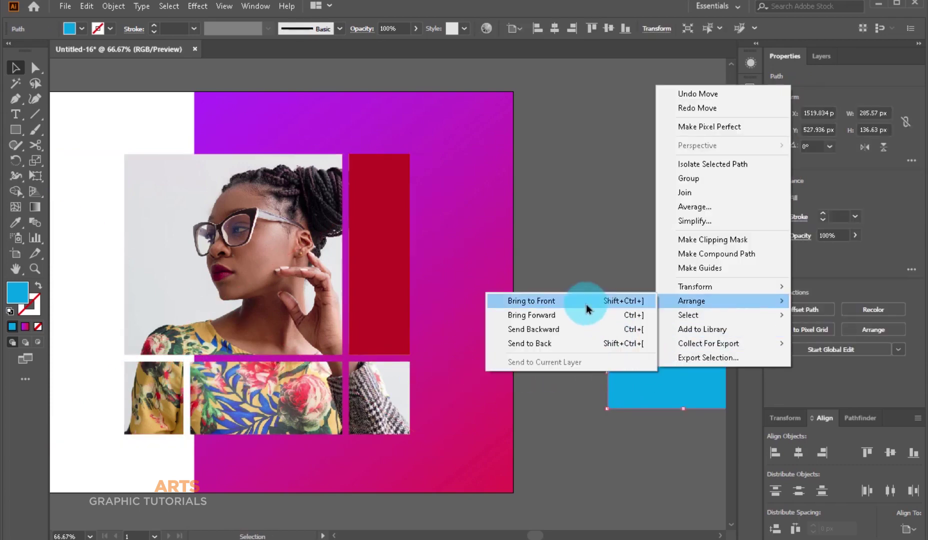
mouse_move(692, 300)
click(587, 302)
drag(606, 372, 228, 396)
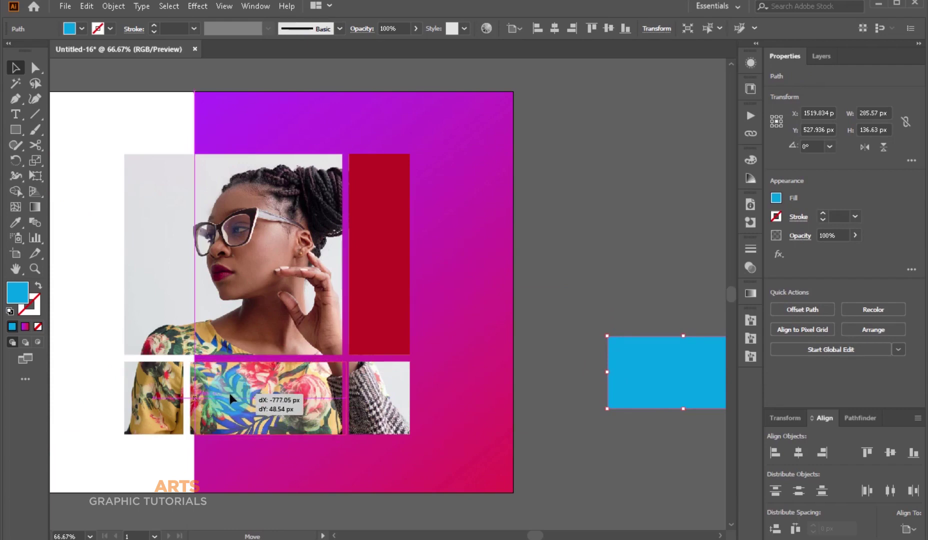
drag(227, 391, 227, 391)
key(Left)
key(Left)
key(Left)
key(Left)
key(Left)
key(Left)
key(Left)
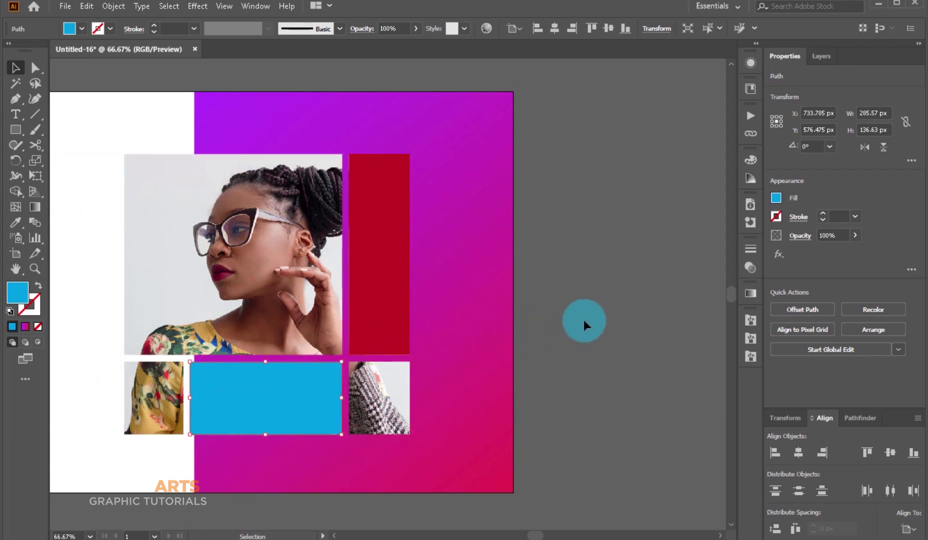
key(Right)
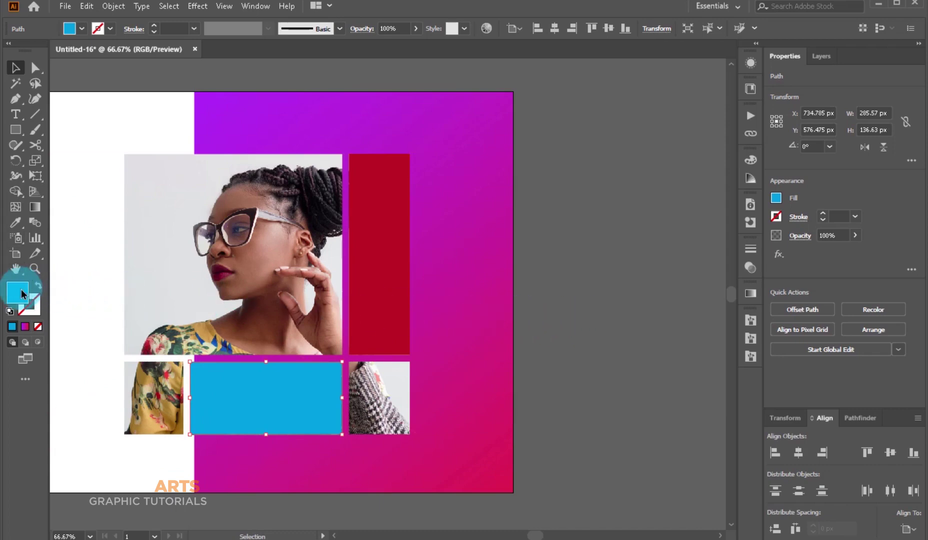
double_click(22, 294)
click(288, 195)
Try a bright blue-violet fill in the Color Picker, then undo it
drag(289, 195, 290, 192)
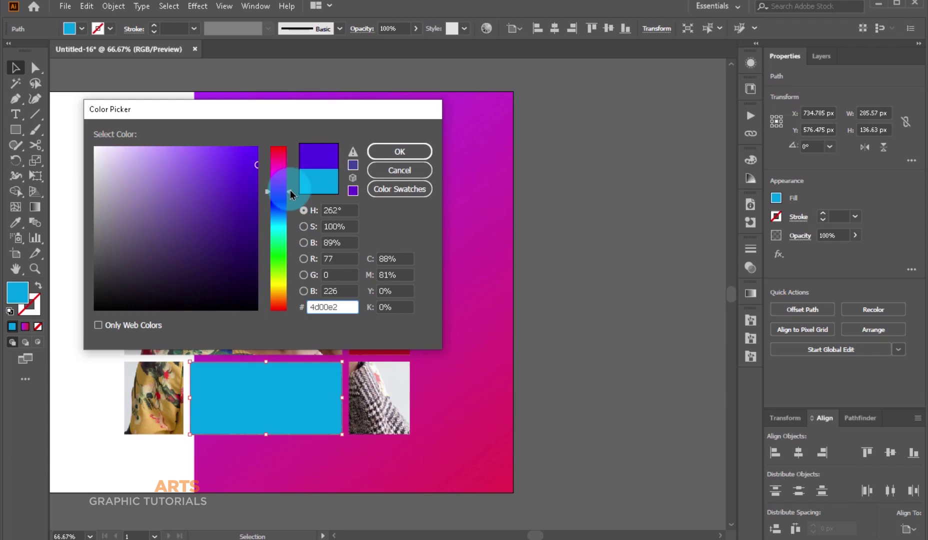
click(256, 165)
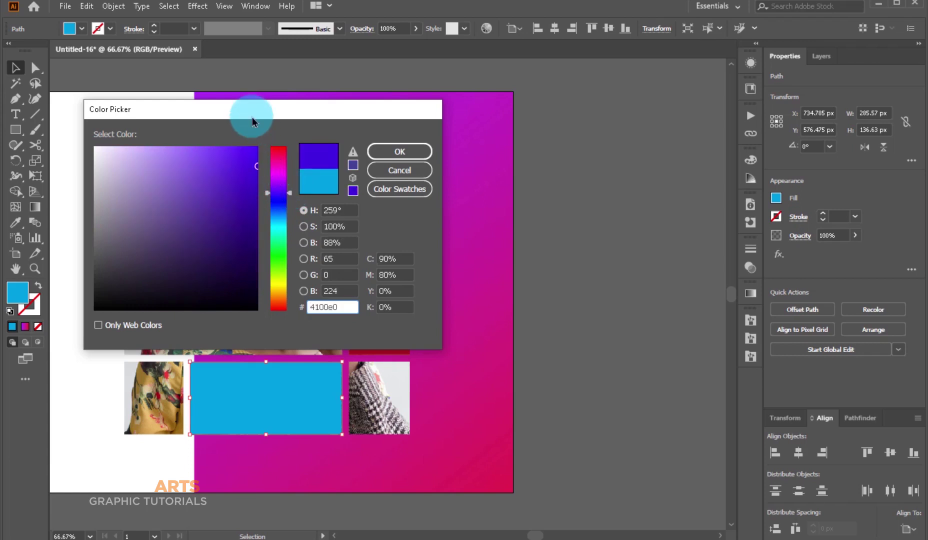
drag(256, 146, 254, 146)
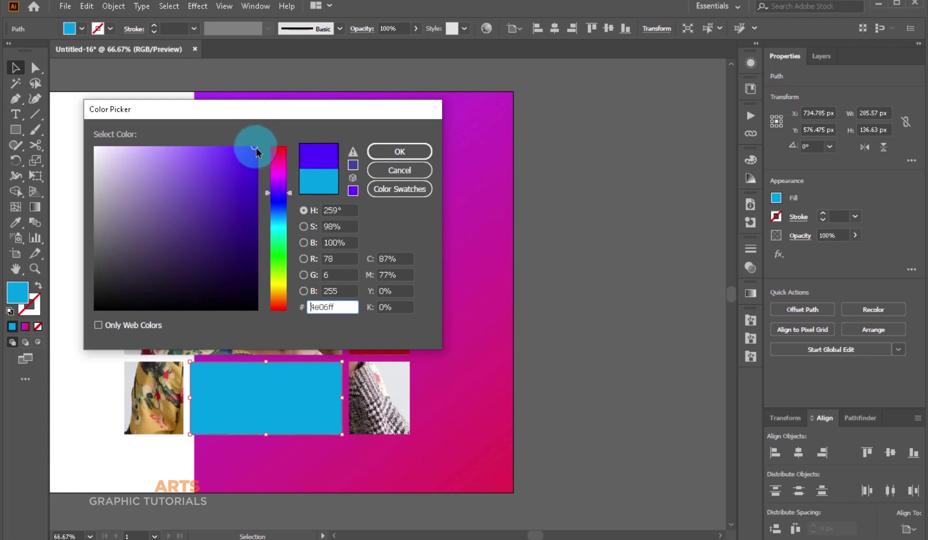
drag(289, 195, 289, 197)
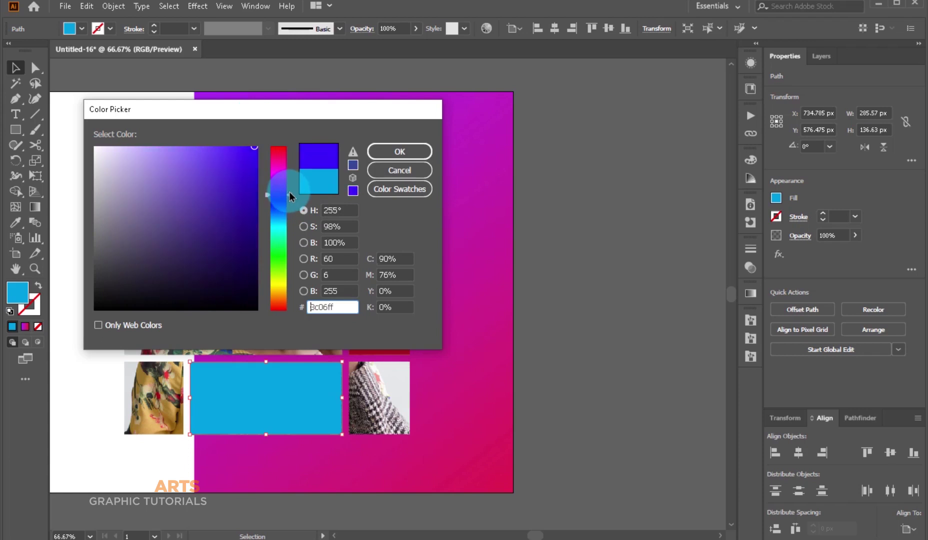
click(382, 146)
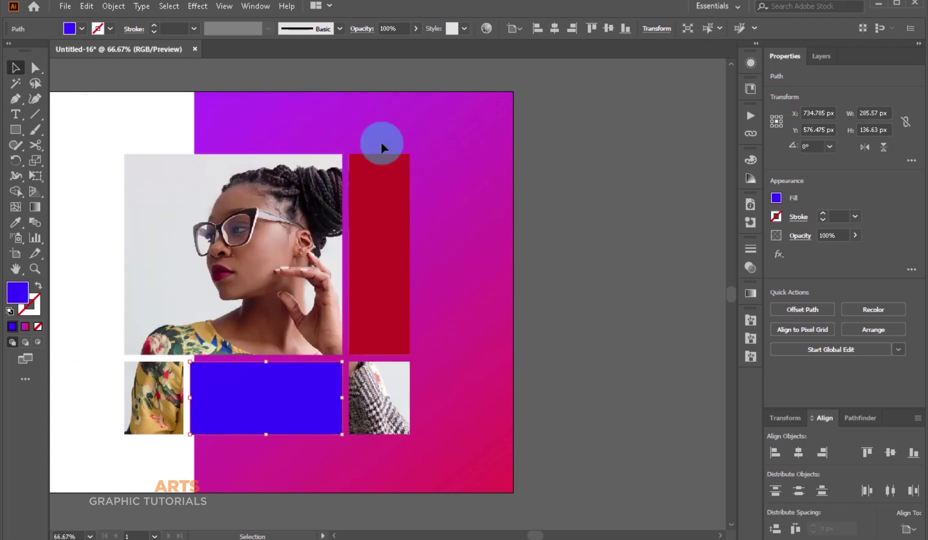
key(ctrl+z)
Refill the lower middle rectangle with the deeper blue #007ce2
click(19, 293)
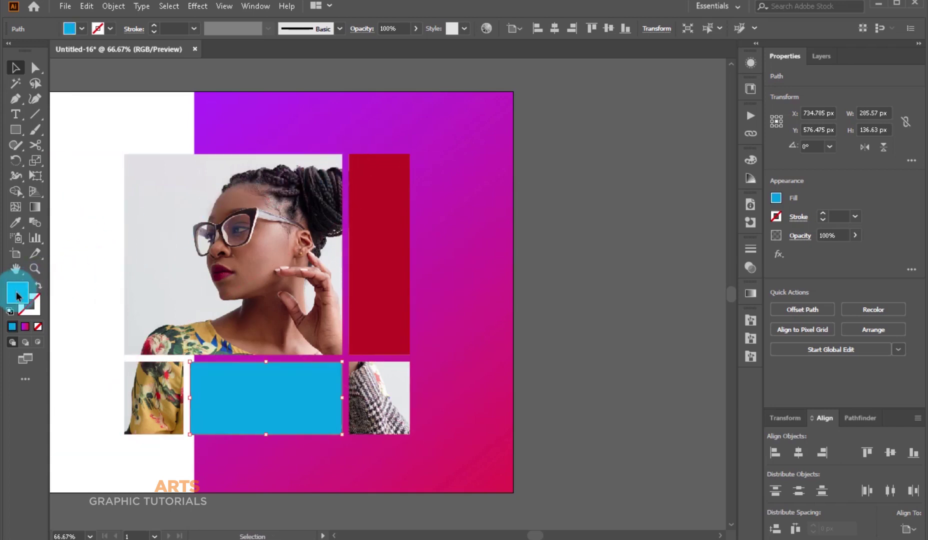
double_click(16, 296)
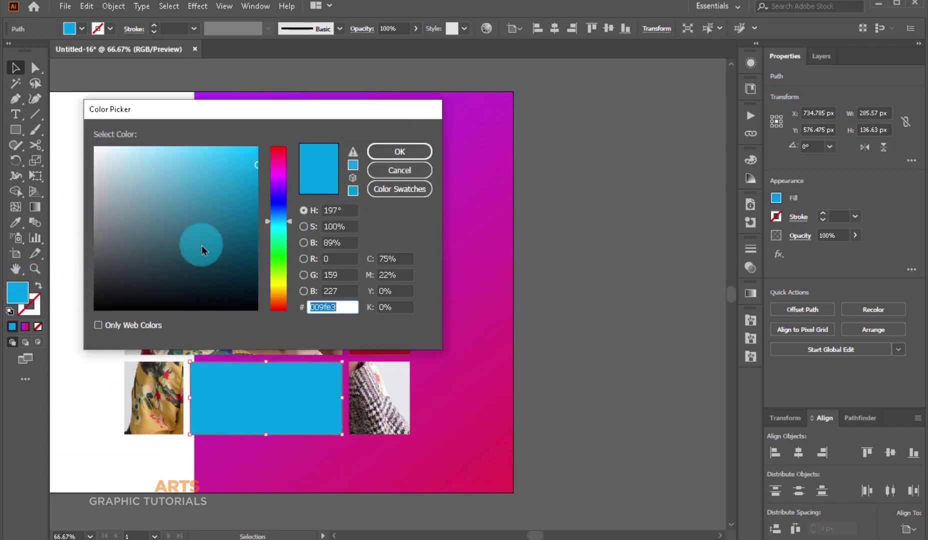
click(289, 216)
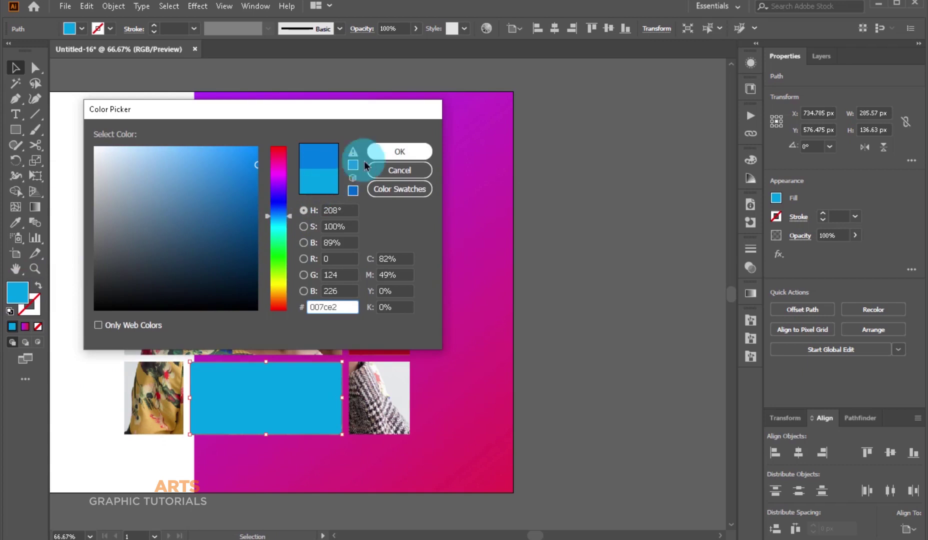
click(375, 152)
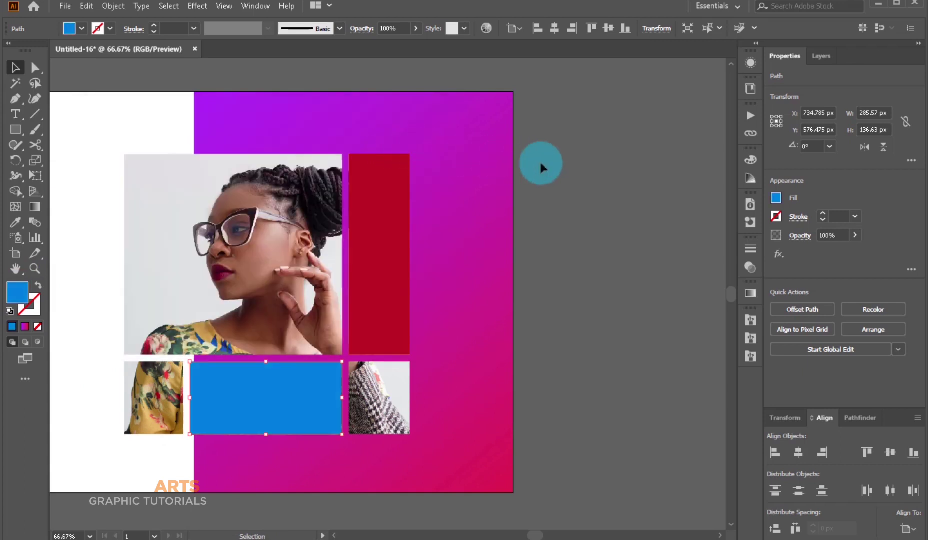
click(574, 166)
click(394, 261)
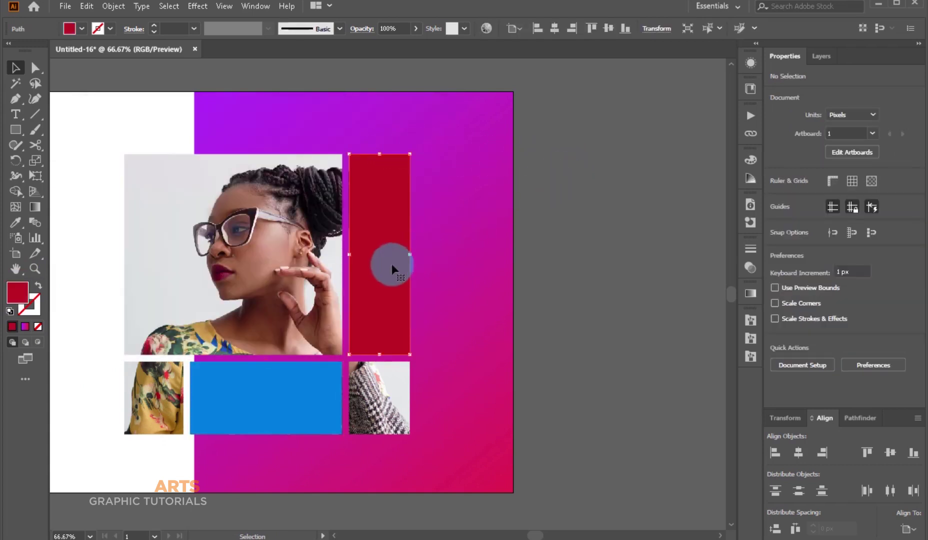
Set the crimson and blue overlay rectangles together to 67% opacity
shift+click(302, 397)
click(415, 29)
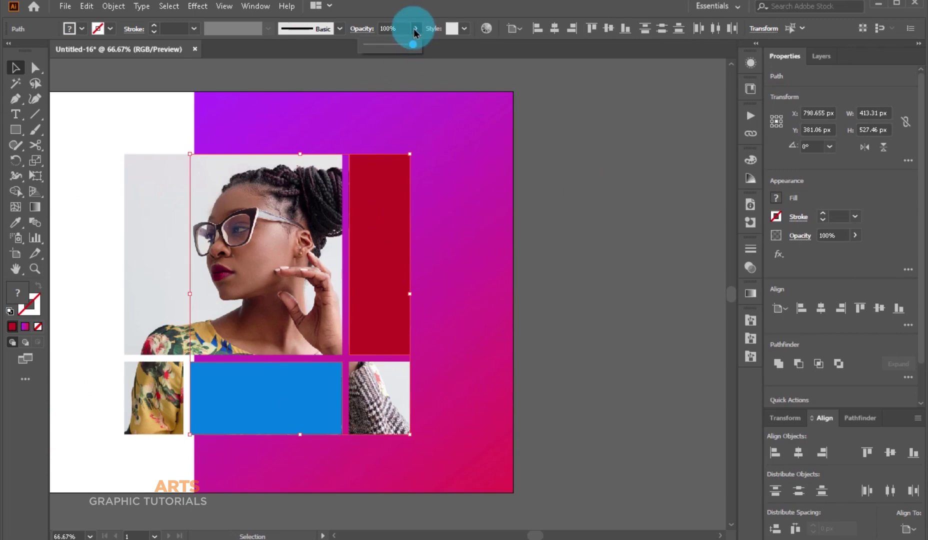
click(385, 46)
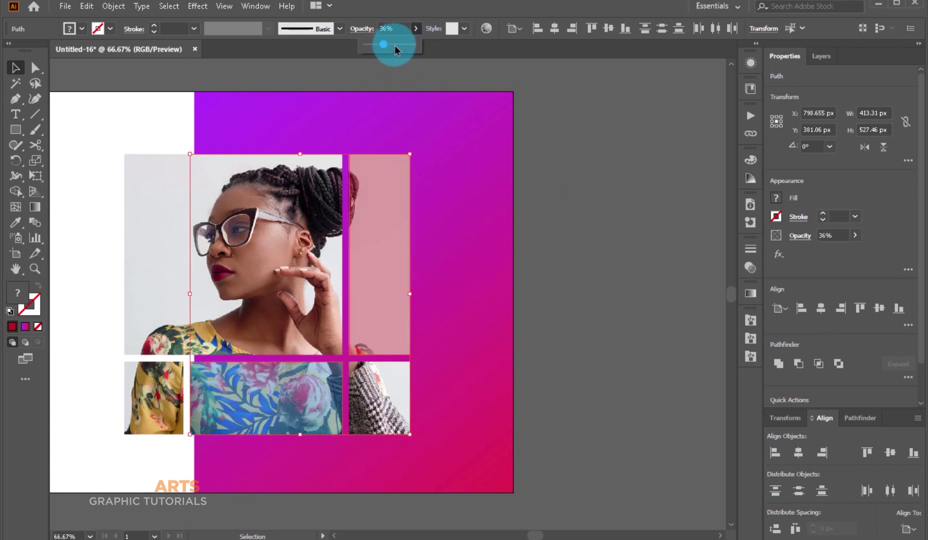
click(394, 45)
click(402, 43)
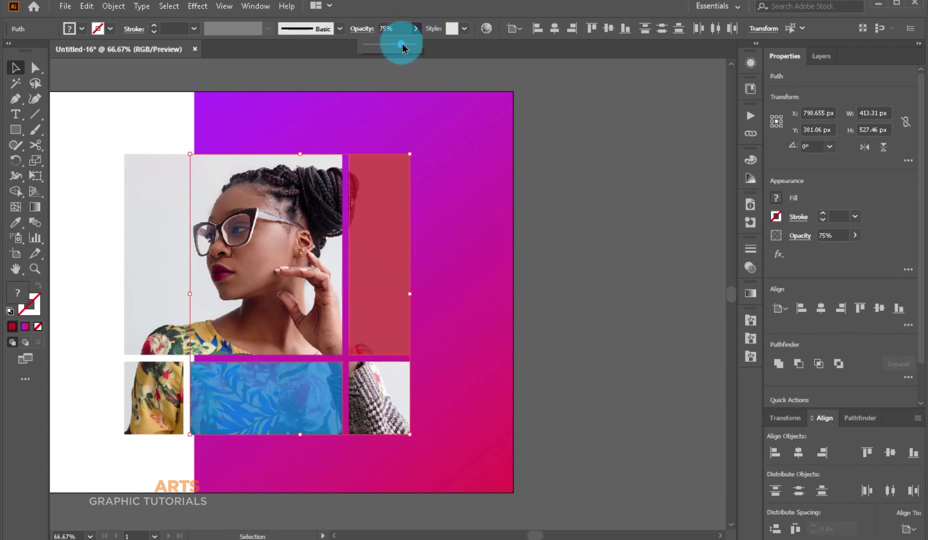
click(394, 45)
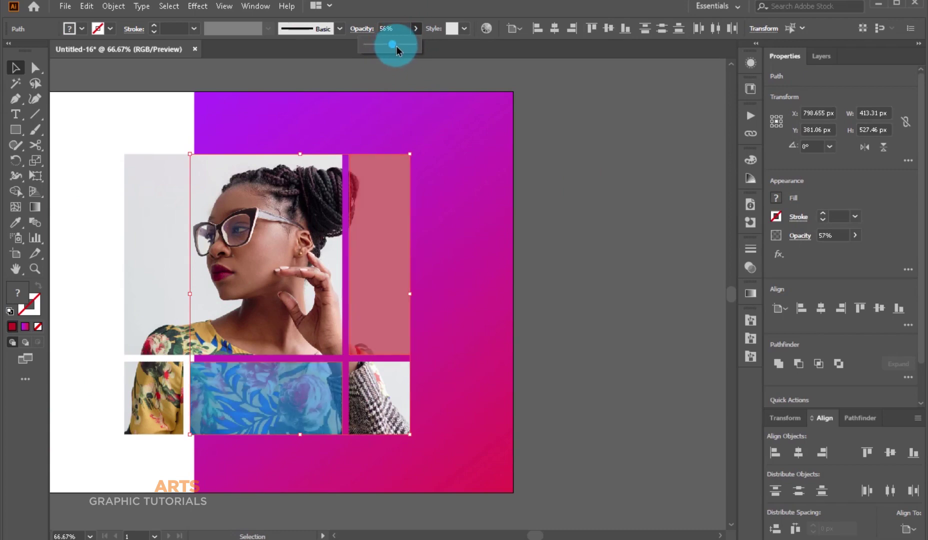
drag(398, 46, 402, 46)
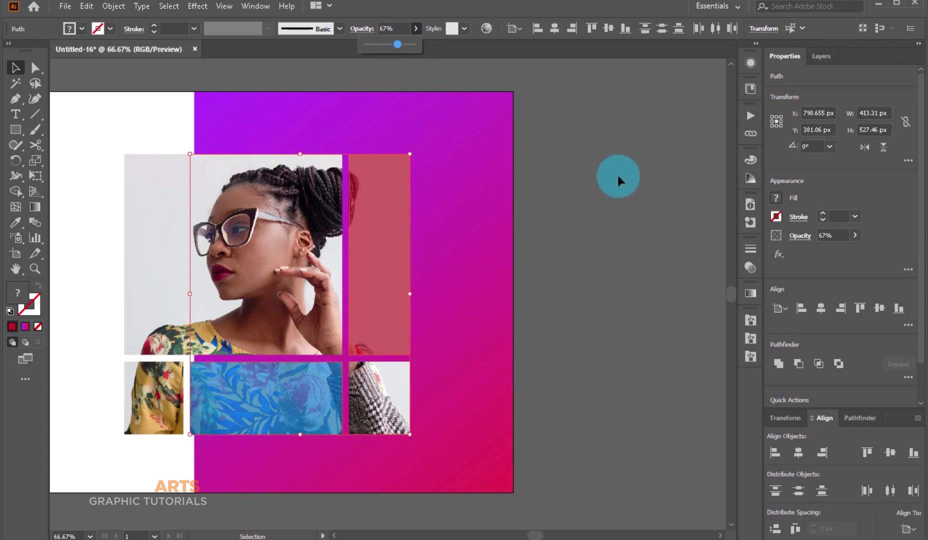
click(614, 173)
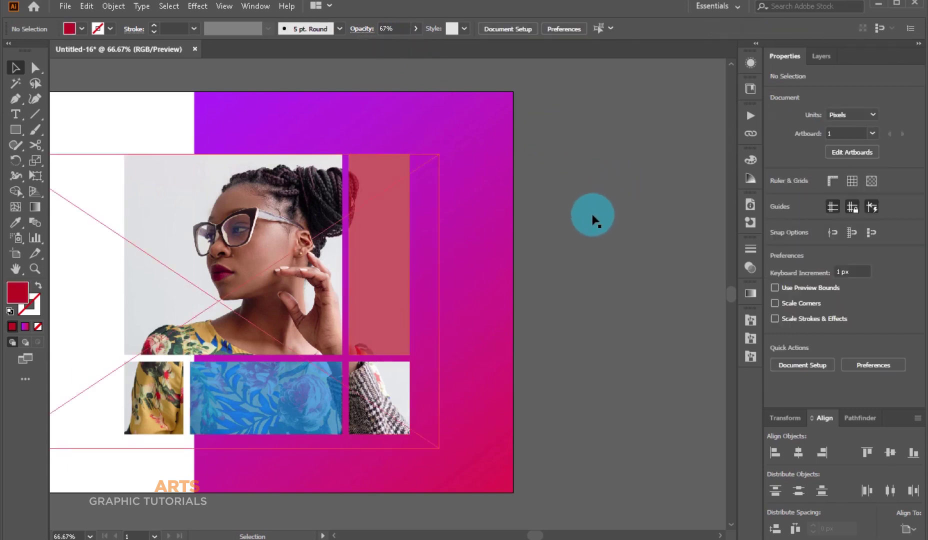
Apply a default Stylize > Drop Shadow effect to the clipped photo grid group
click(260, 219)
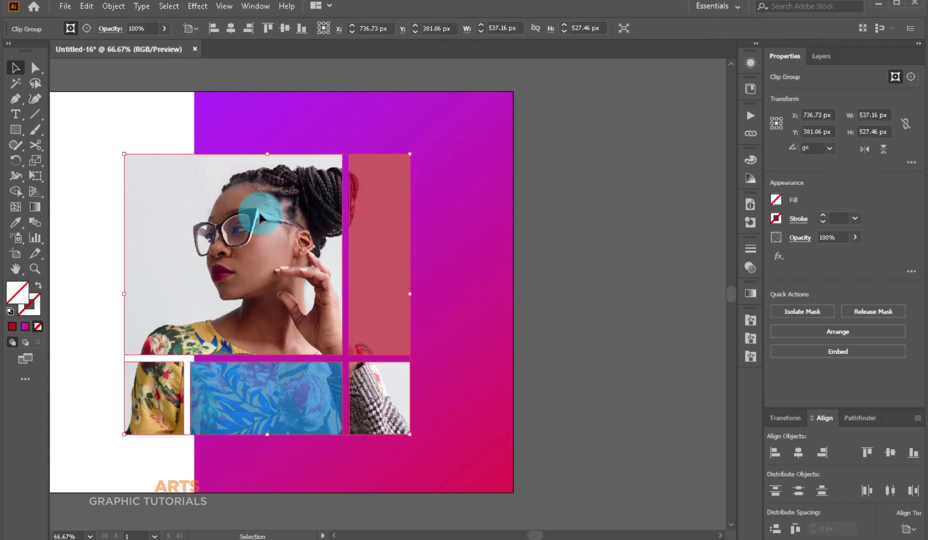
click(190, 7)
mouse_move(214, 152)
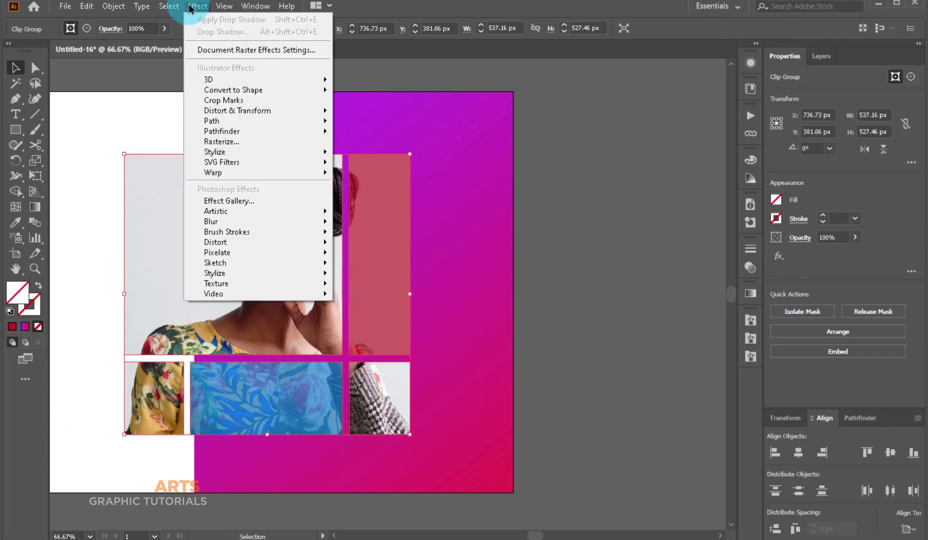
click(368, 153)
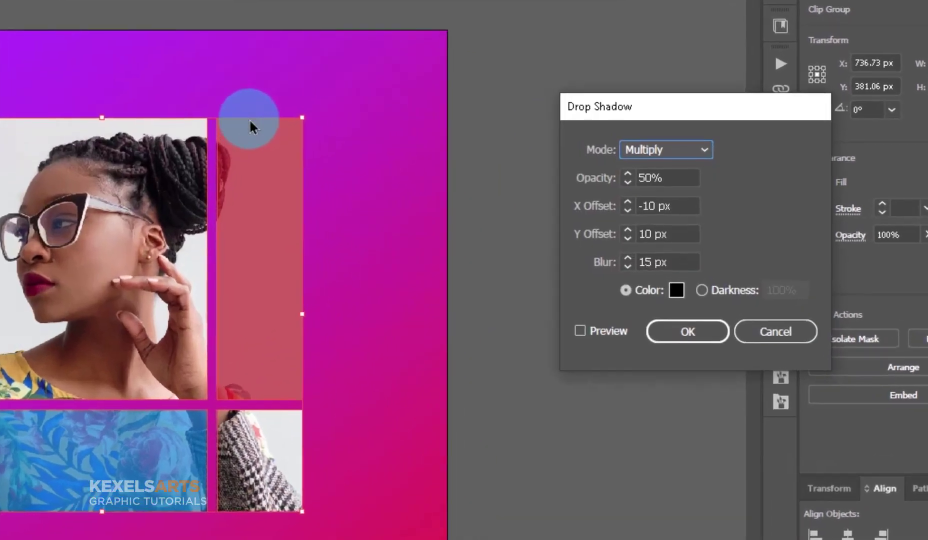
click(668, 334)
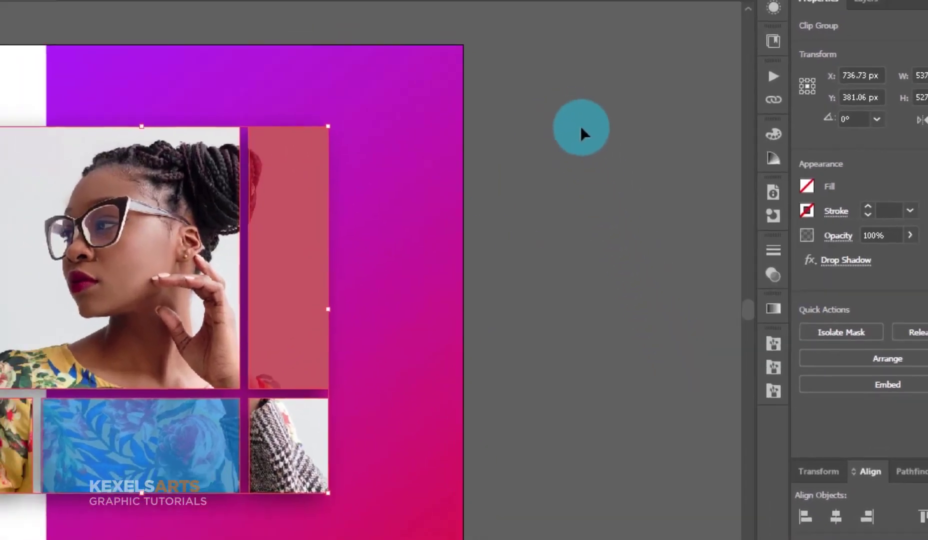
click(581, 126)
drag(421, 259, 524, 217)
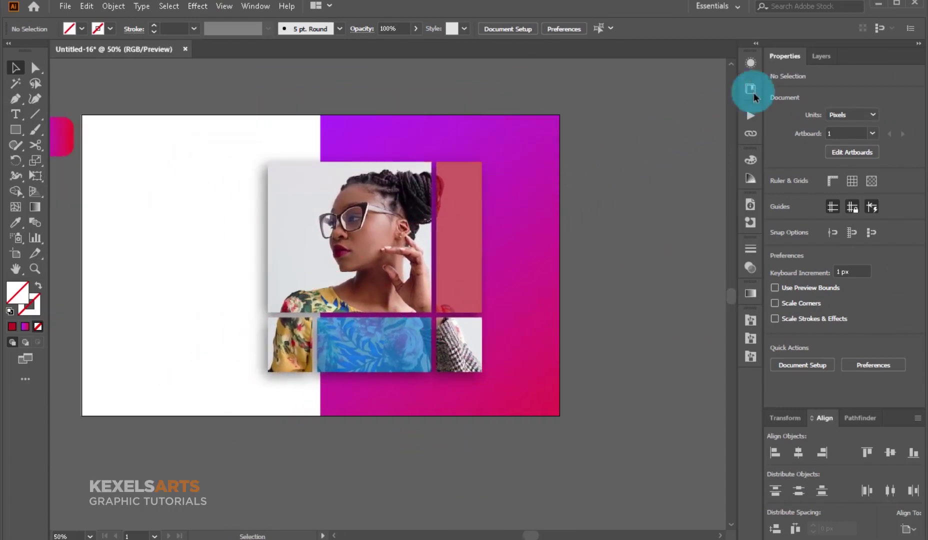
Unlock Layer 1, make it the active layer, and switch to the Ellipse tool
click(816, 57)
click(792, 90)
click(853, 99)
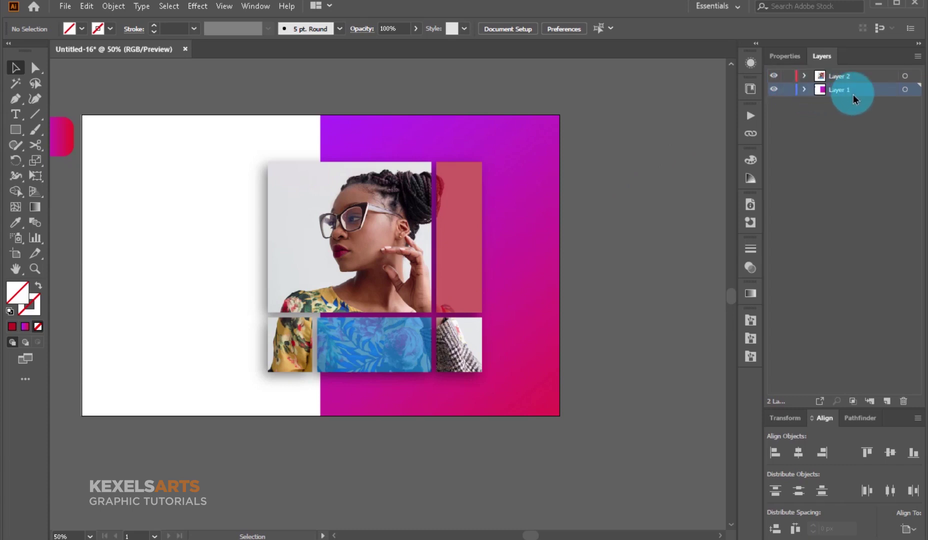
drag(15, 129, 67, 160)
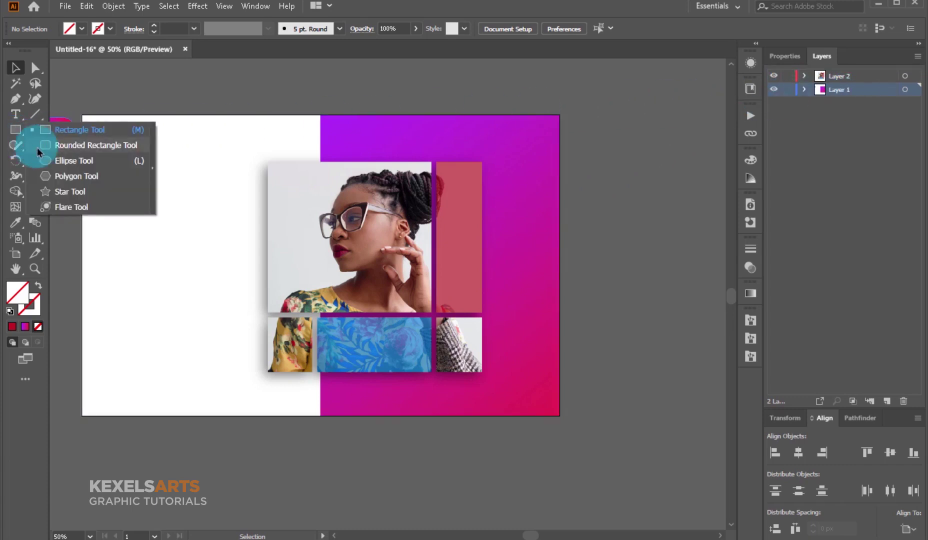
click(66, 160)
click(783, 55)
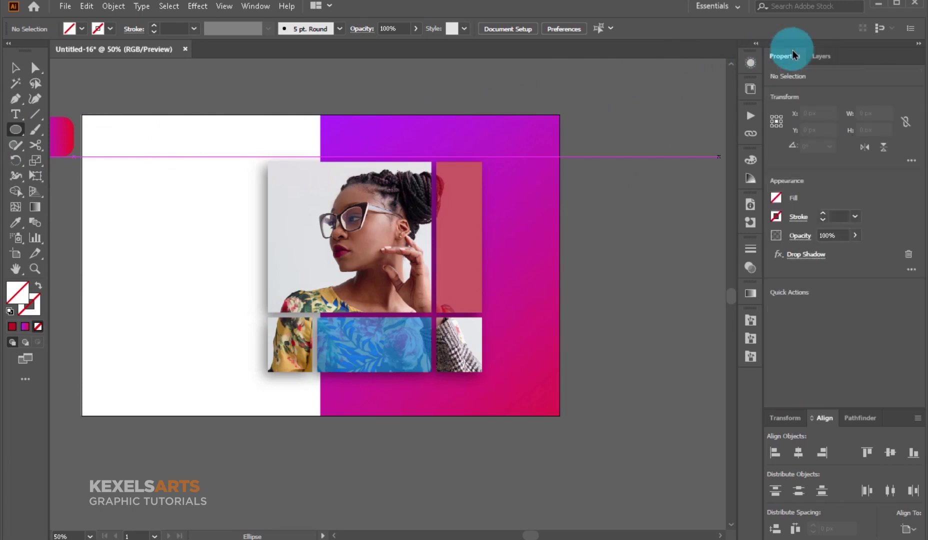
Draw a large circle over the photo grid with a dark red outline
drag(301, 120, 653, 431)
key(ctrl+z)
drag(428, 248, 610, 369)
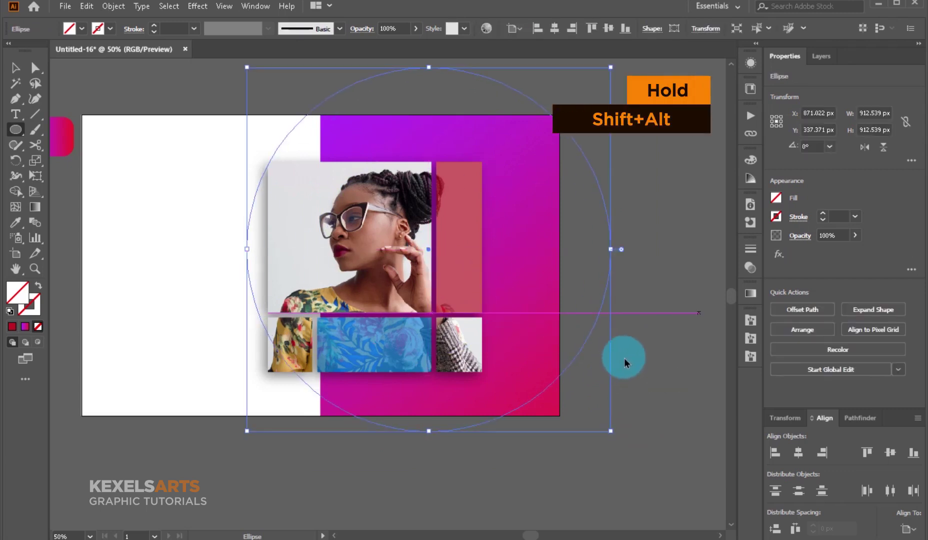
click(777, 216)
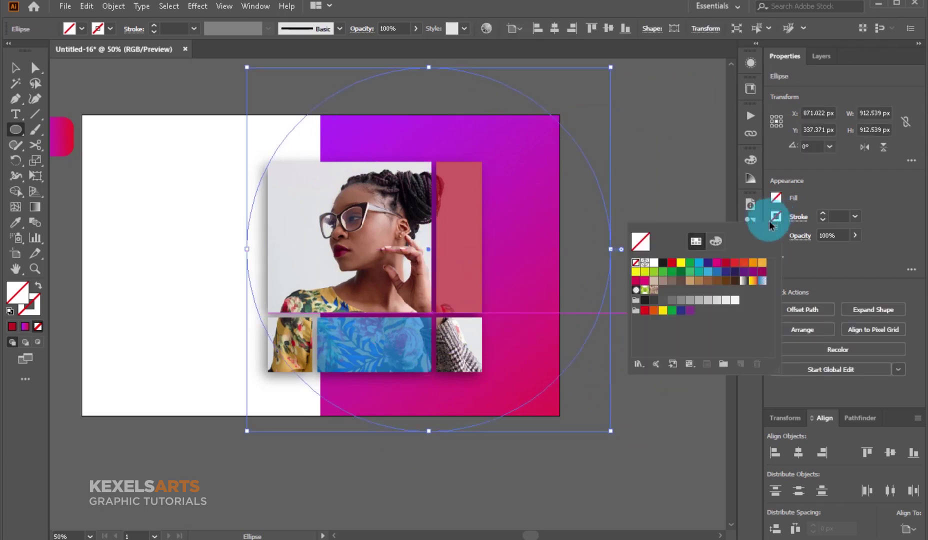
click(728, 263)
click(860, 216)
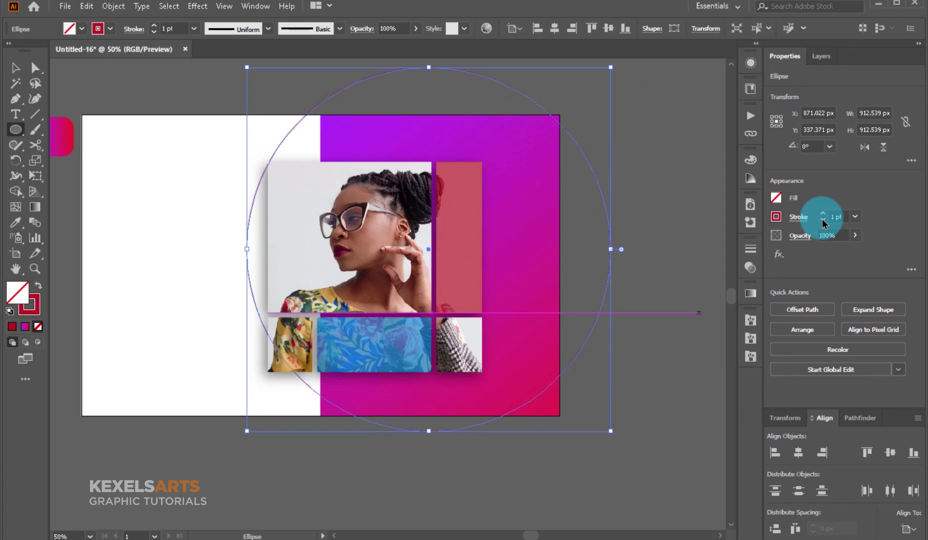
Set the circle's stroke weight to 90 pt to form a thick ring
click(822, 219)
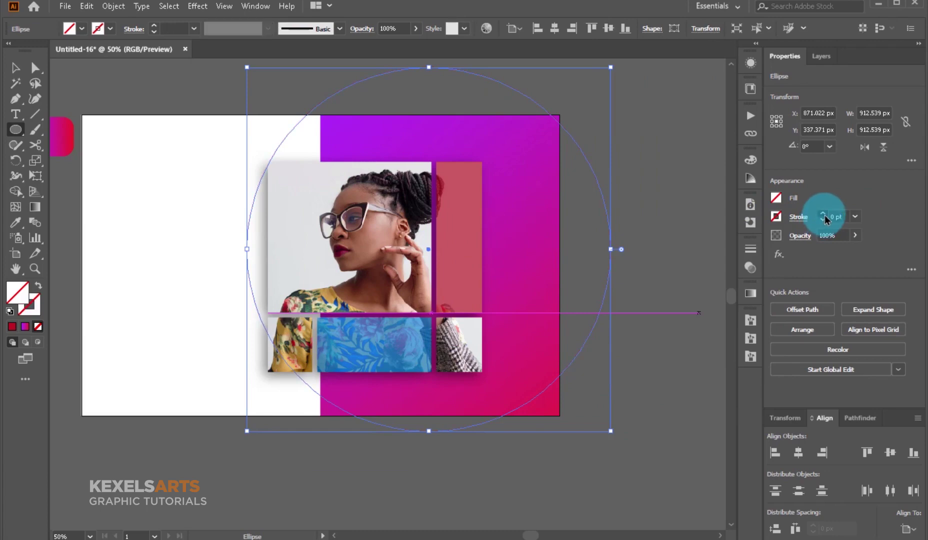
click(823, 214)
click(823, 215)
text(35)
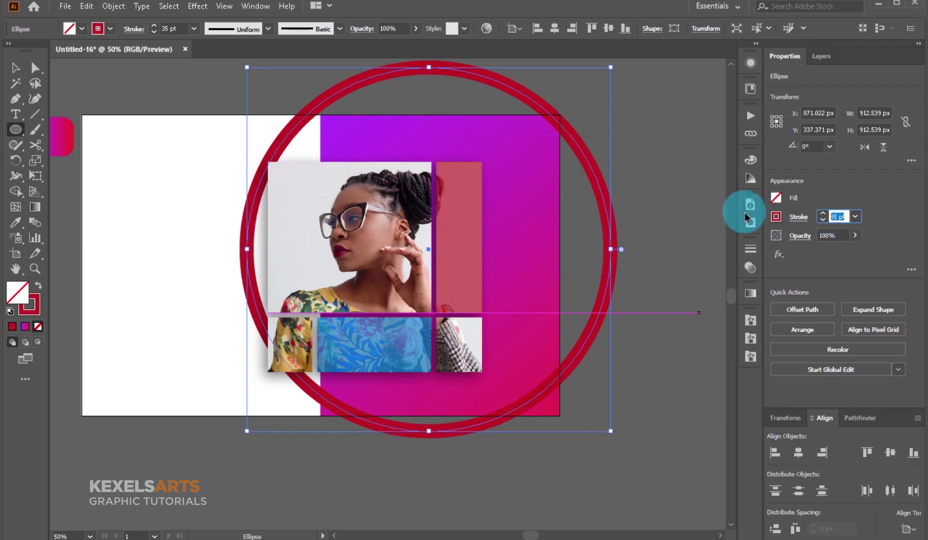
text(90)
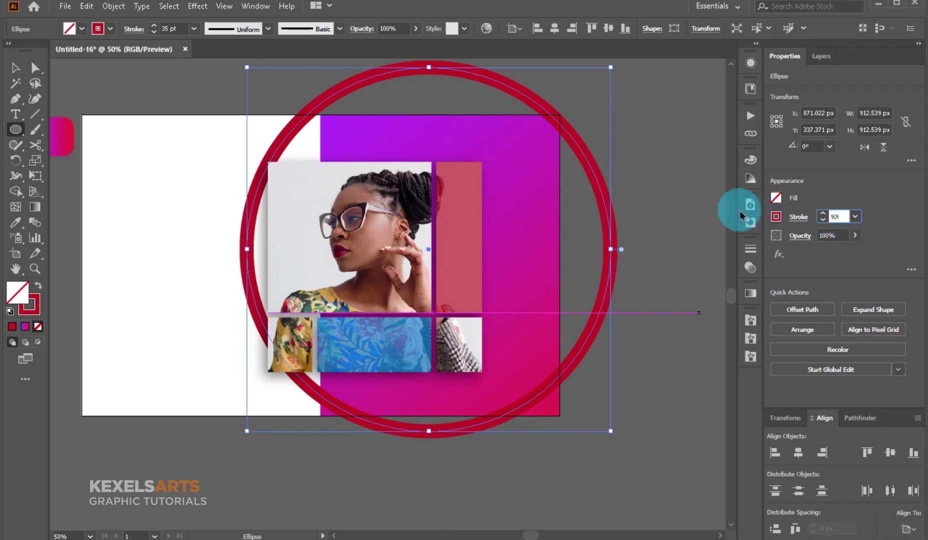
key(Escape)
click(642, 170)
click(475, 300)
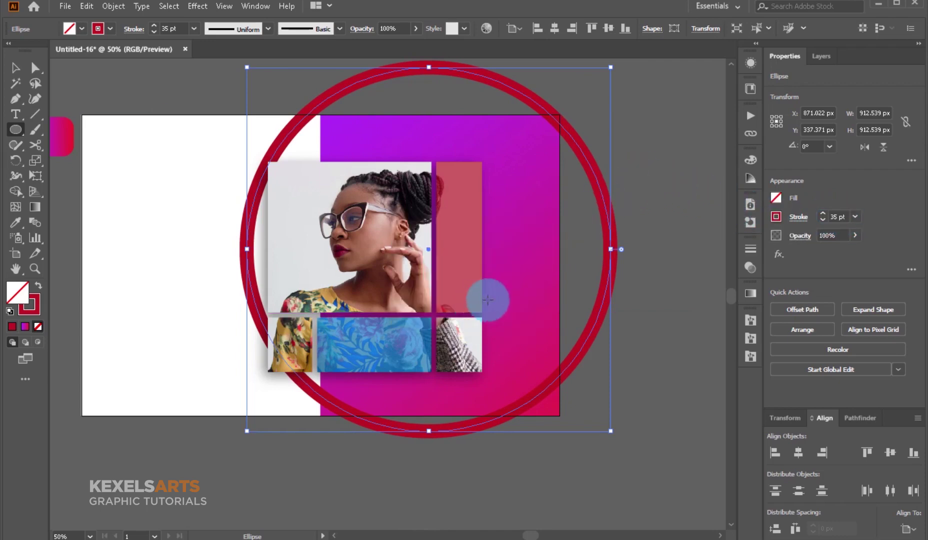
click(842, 216)
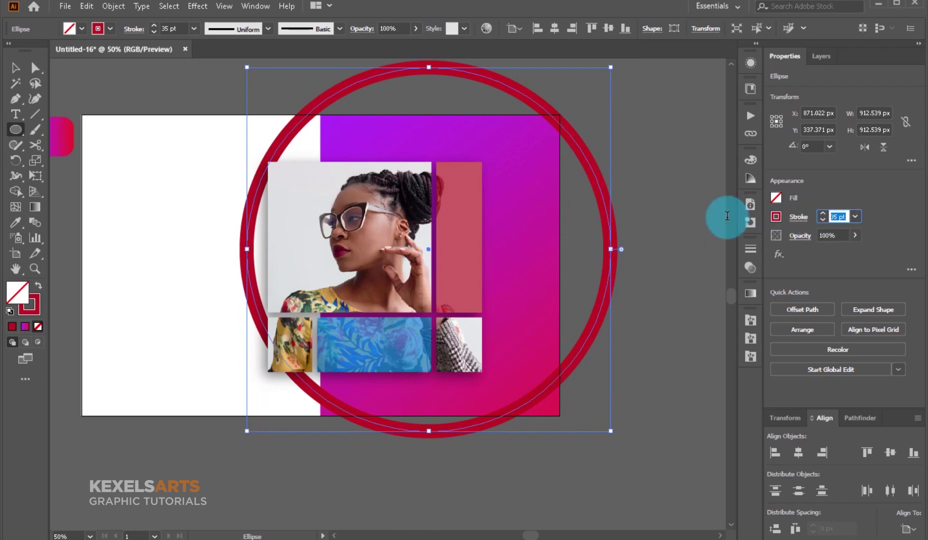
text(50)
click(11, 75)
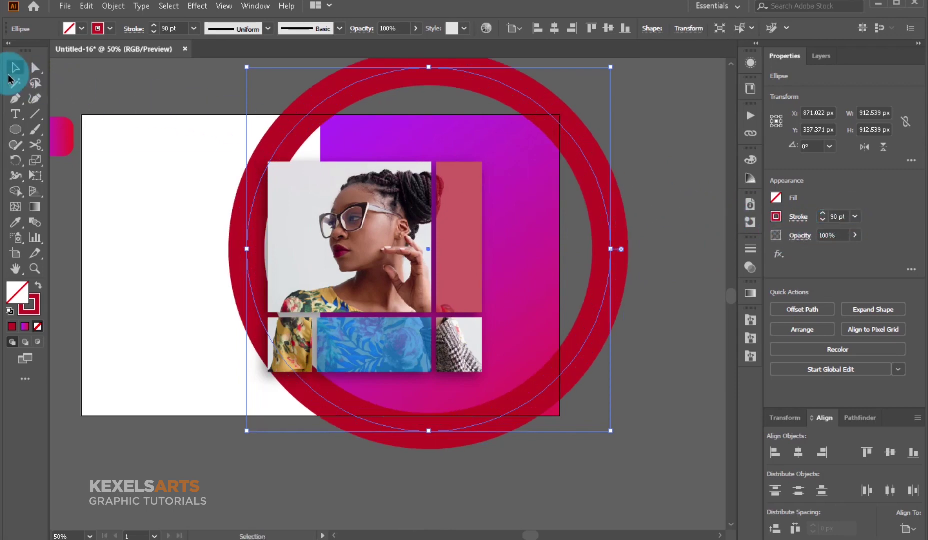
Reorder the ring and magenta panel in Layers and lock the magenta background
drag(611, 429, 520, 158)
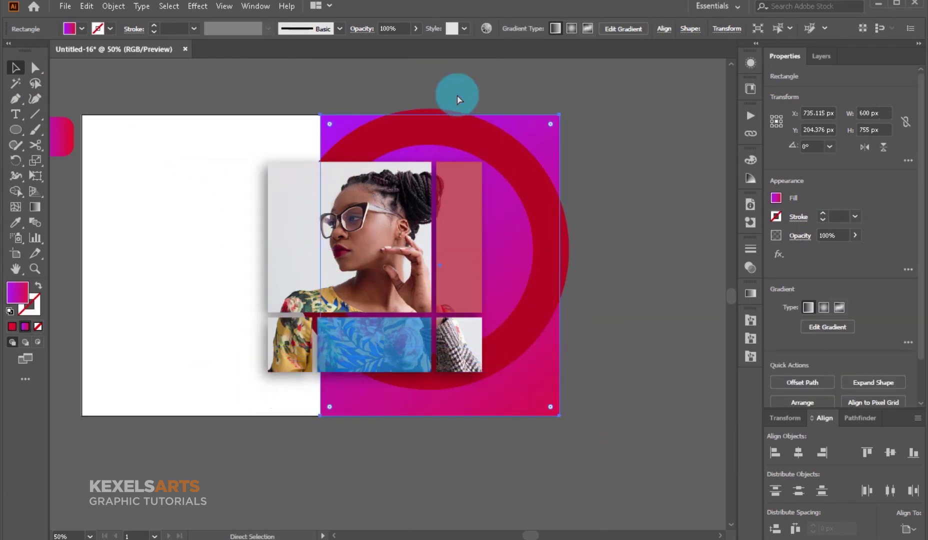
click(823, 58)
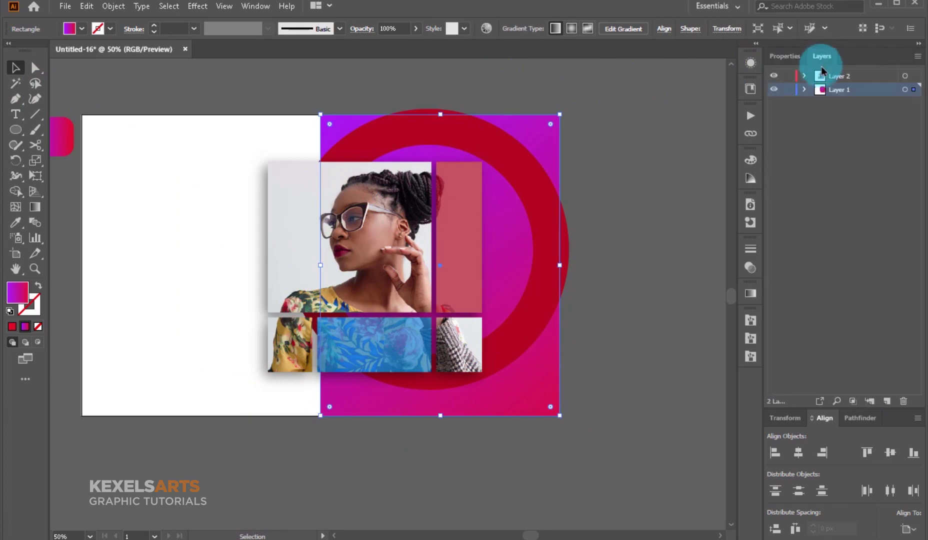
click(804, 89)
drag(869, 104, 869, 120)
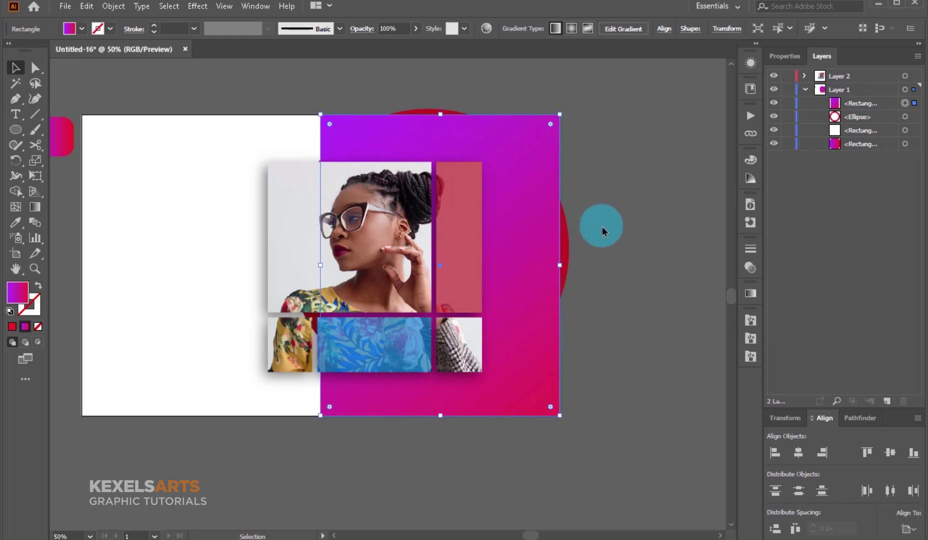
click(787, 103)
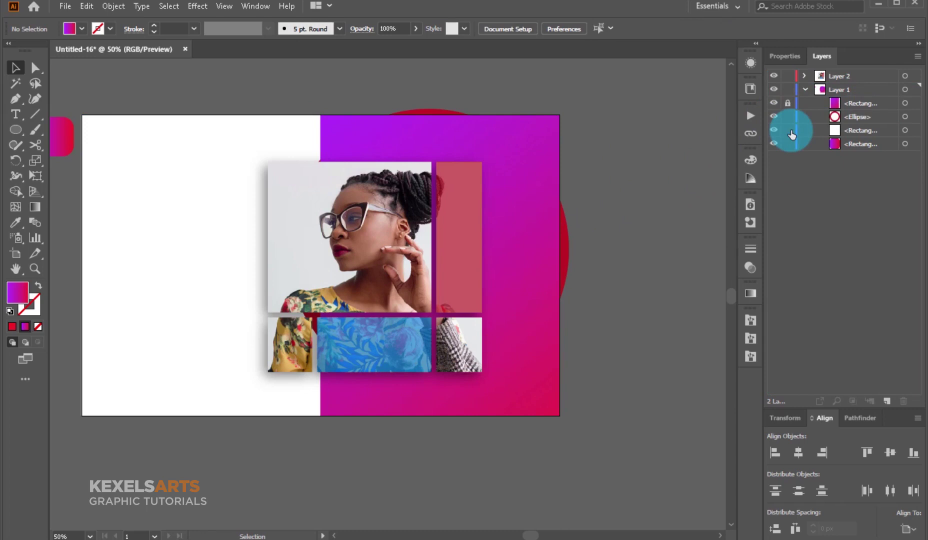
click(885, 103)
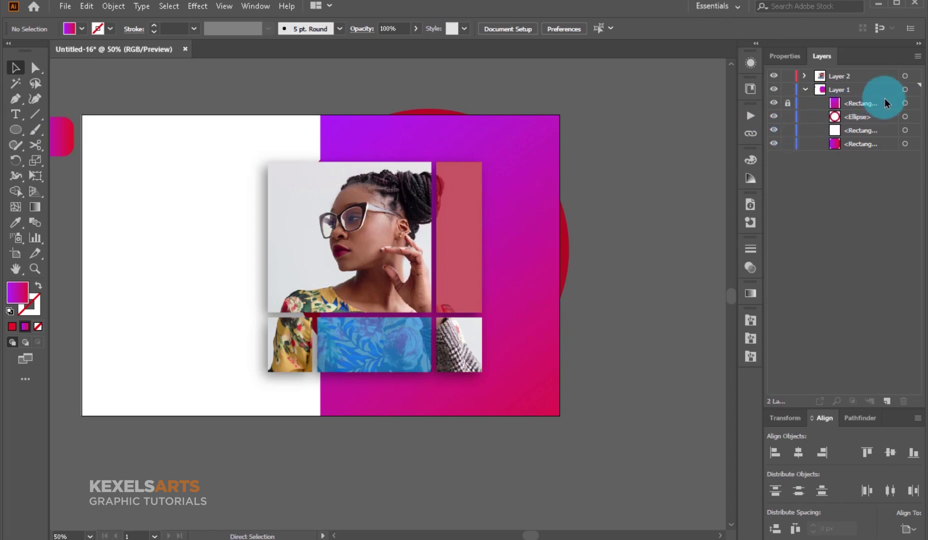
key(ctrl+bracketleft)
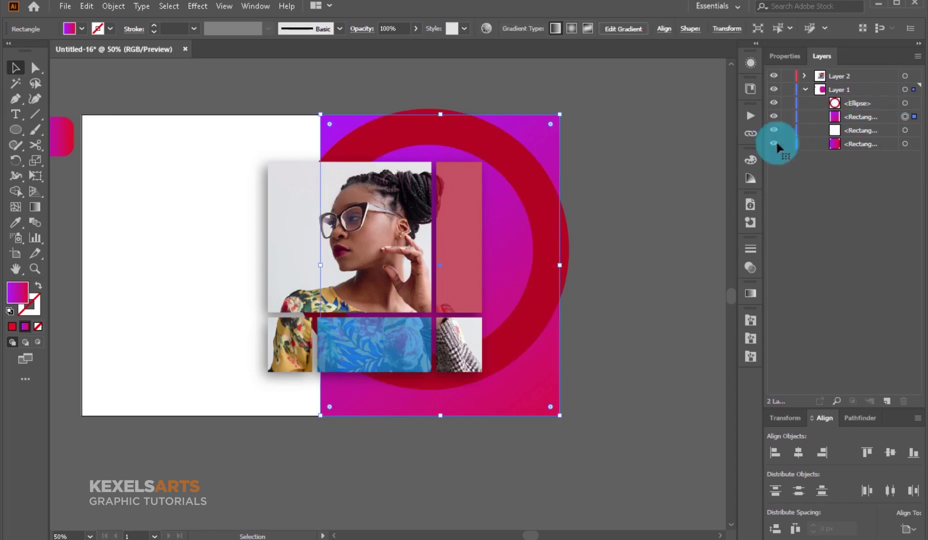
Move the ring up-left to the artboard top and lock the white background panel
drag(553, 227, 439, 125)
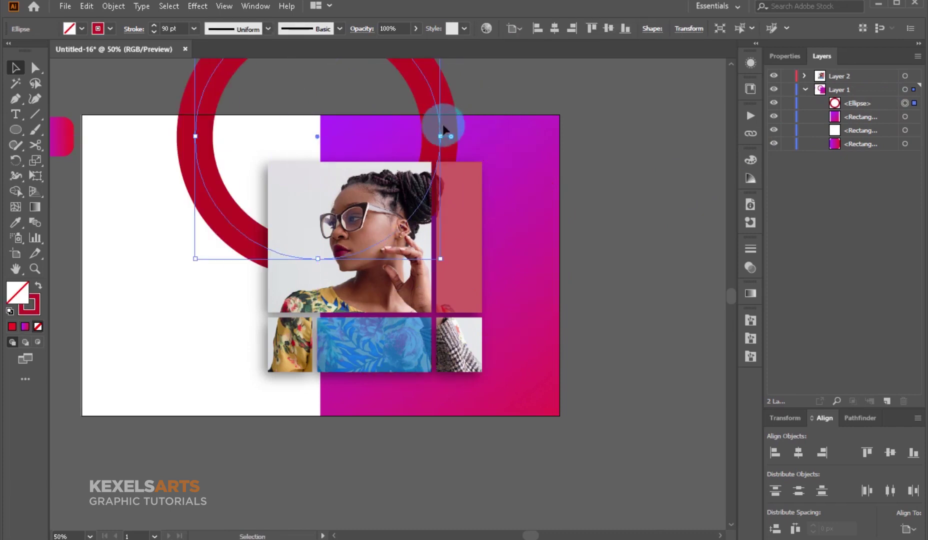
drag(533, 87, 560, 284)
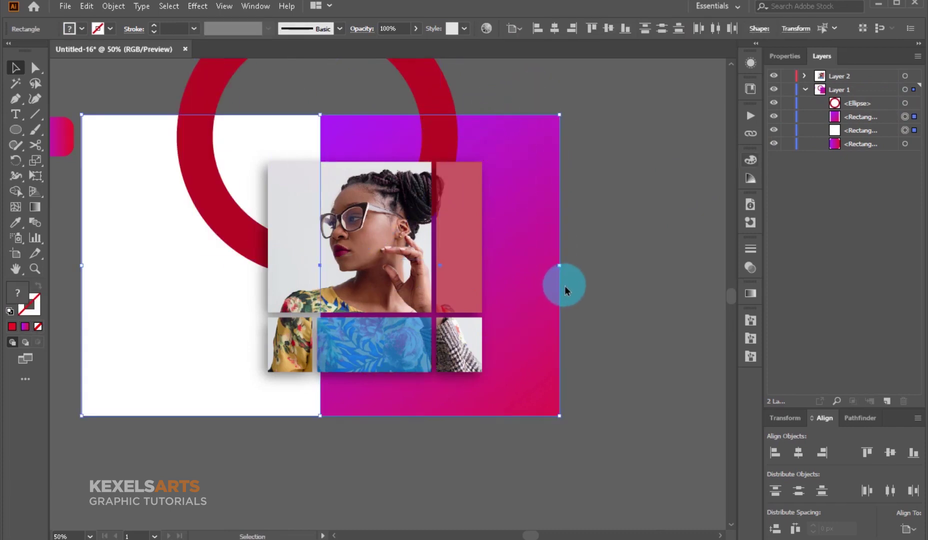
click(787, 131)
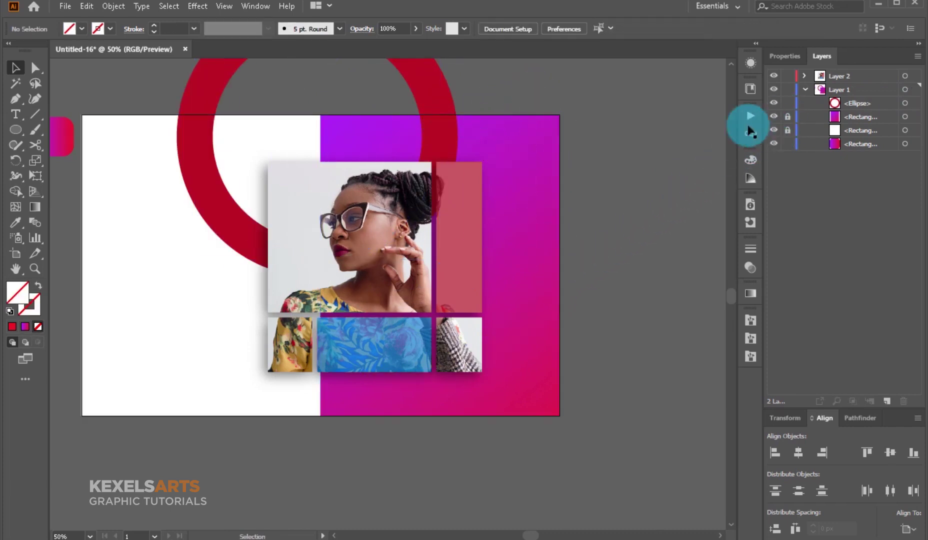
Shrink the ring, raise it above the poster's top-left, and tuck it behind the magenta panel
click(432, 103)
drag(440, 259, 422, 222)
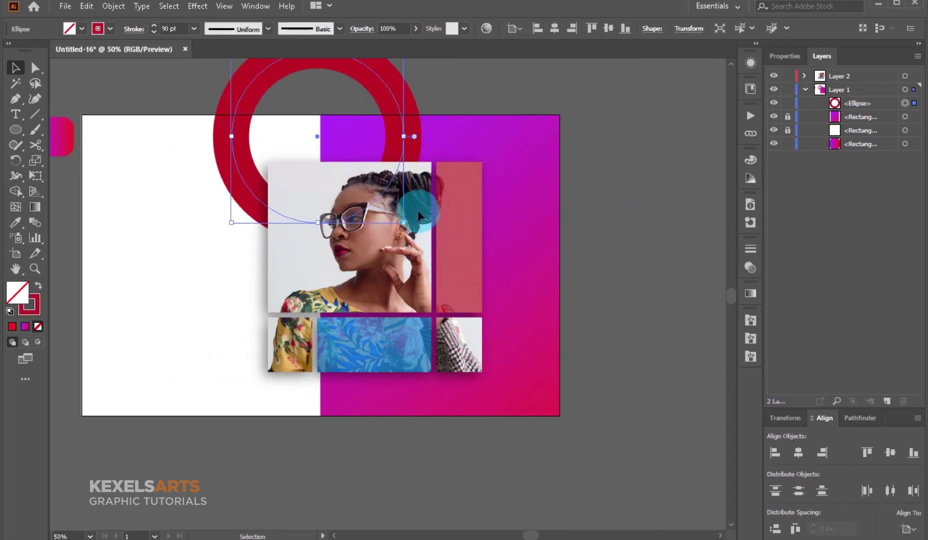
click(381, 79)
drag(346, 157, 314, 212)
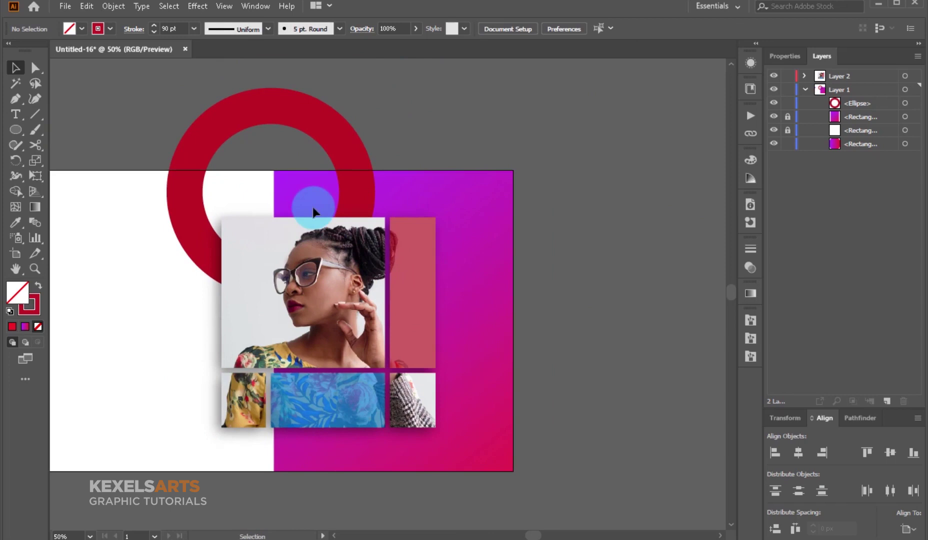
drag(331, 122, 338, 113)
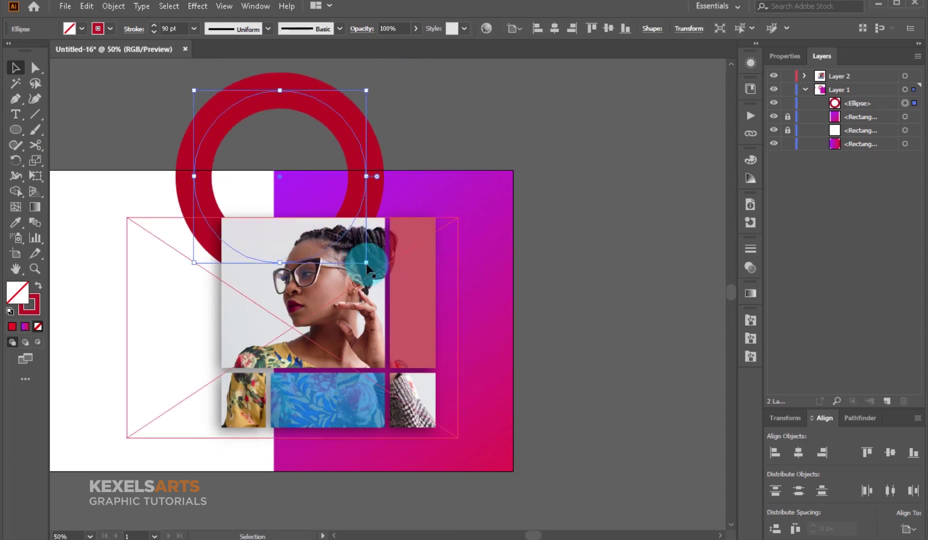
drag(366, 266, 371, 271)
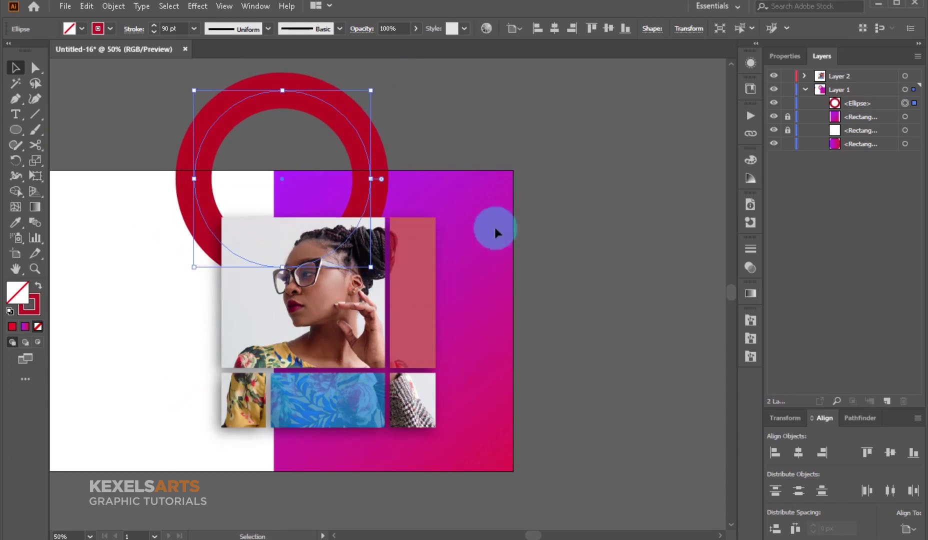
drag(852, 109, 855, 123)
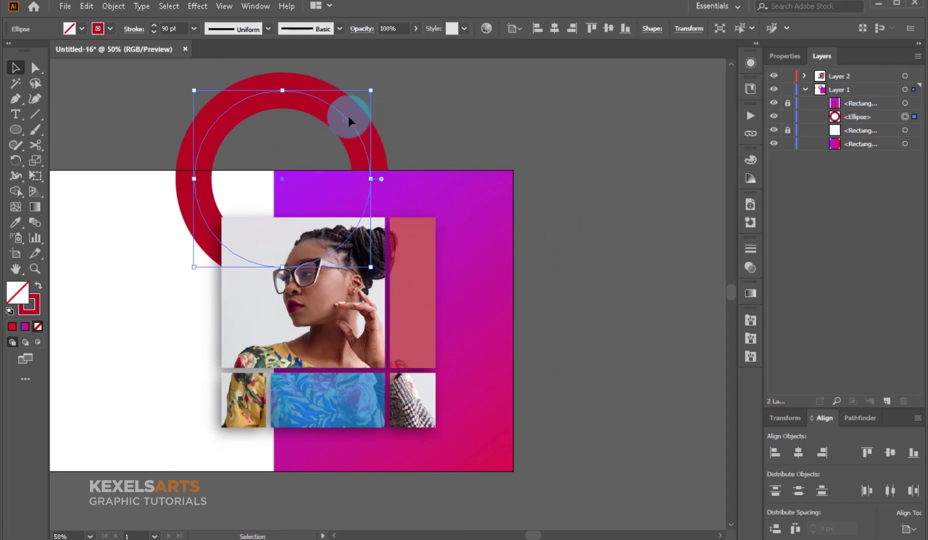
drag(348, 122, 350, 116)
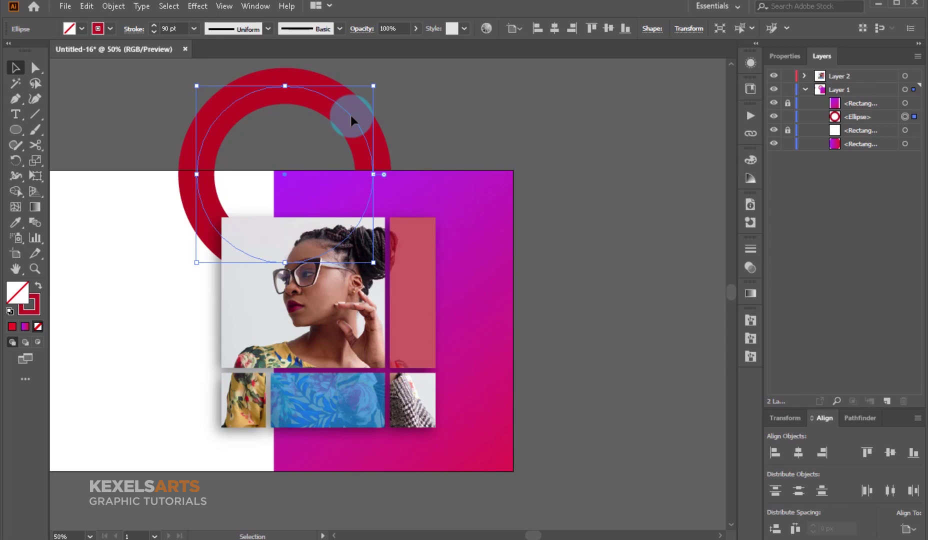
Thicken the ring's stroke to about 112 pt and duplicate it to the poster's lower right
click(784, 56)
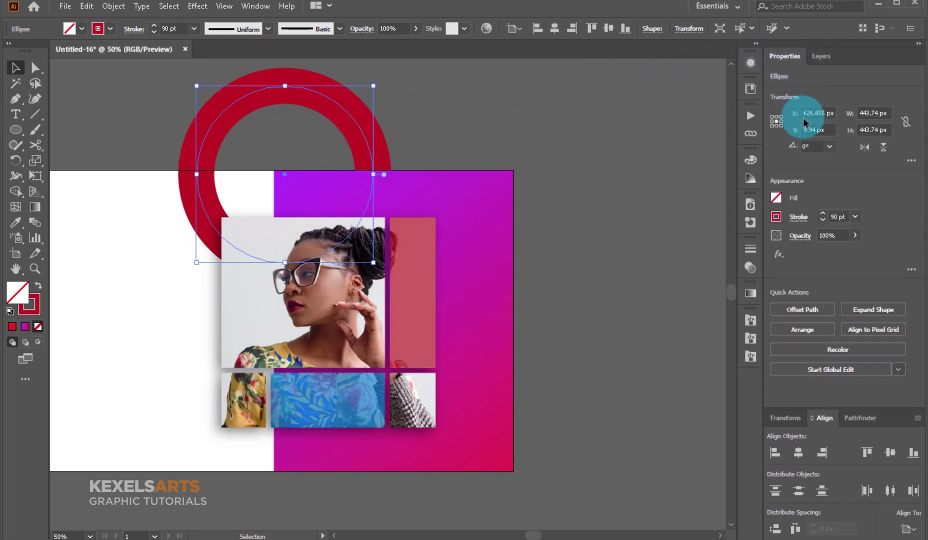
click(823, 213)
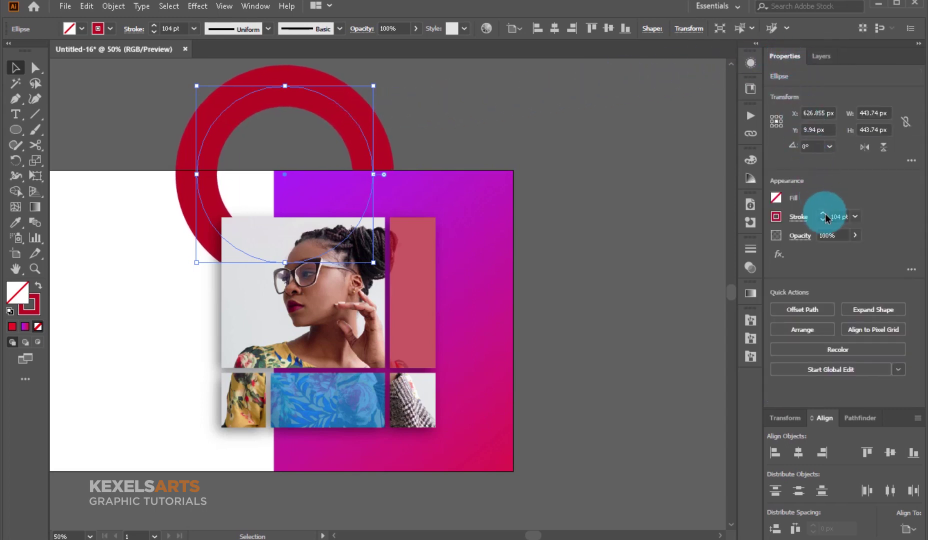
click(824, 213)
click(824, 213)
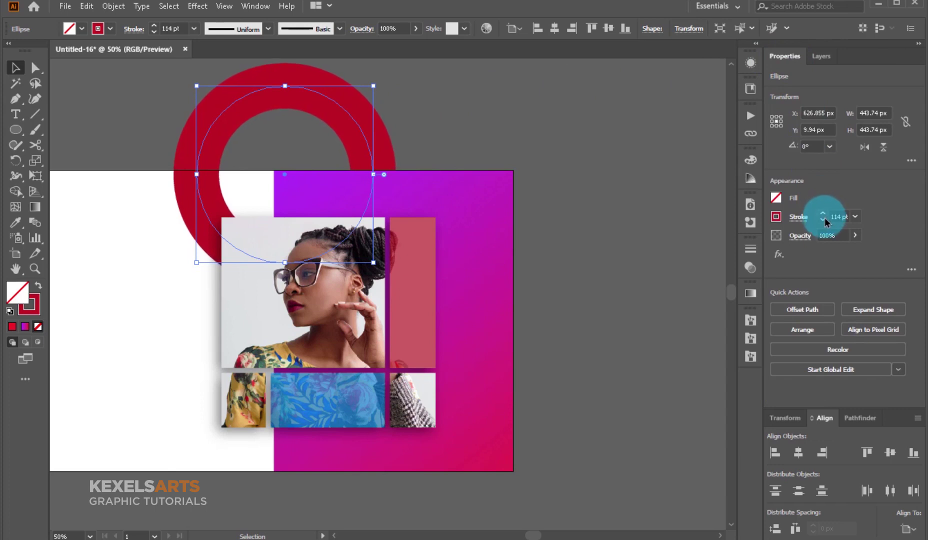
click(823, 221)
click(823, 220)
click(648, 150)
drag(353, 116, 496, 319)
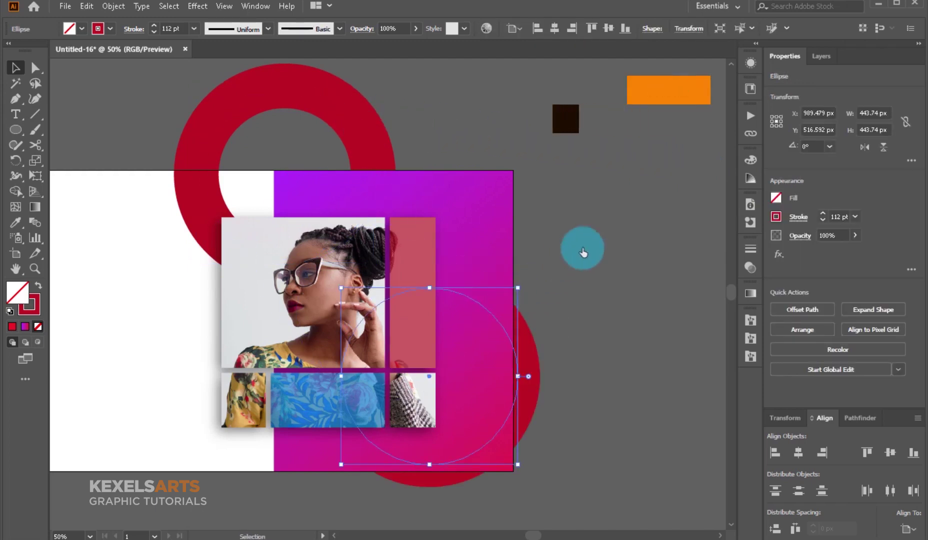
Bring the duplicate ring in front of the magenta panel and set its stroke to 83 pt
click(822, 56)
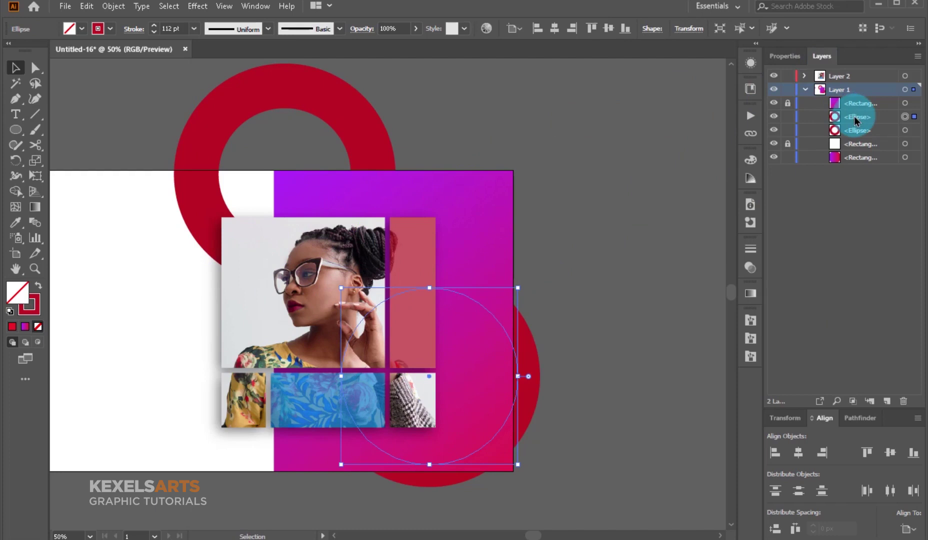
drag(853, 117, 846, 98)
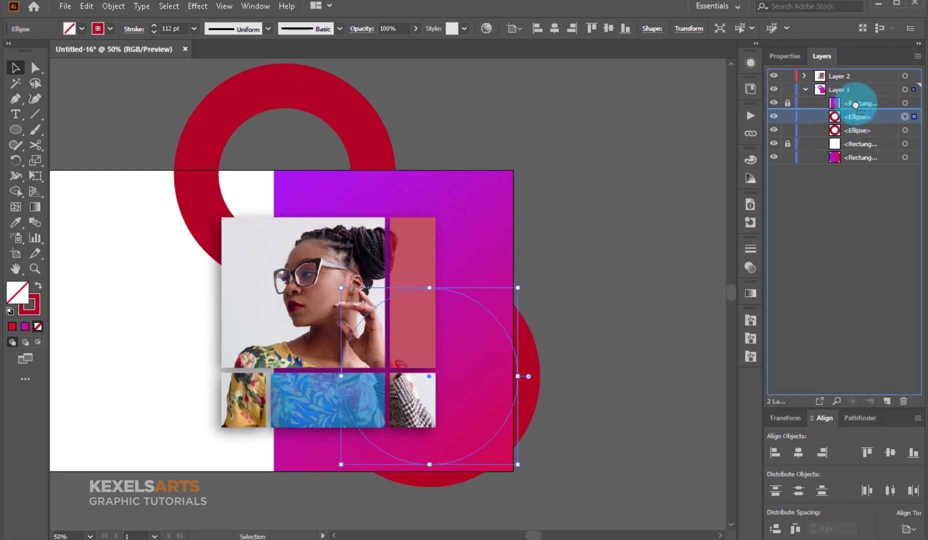
click(793, 56)
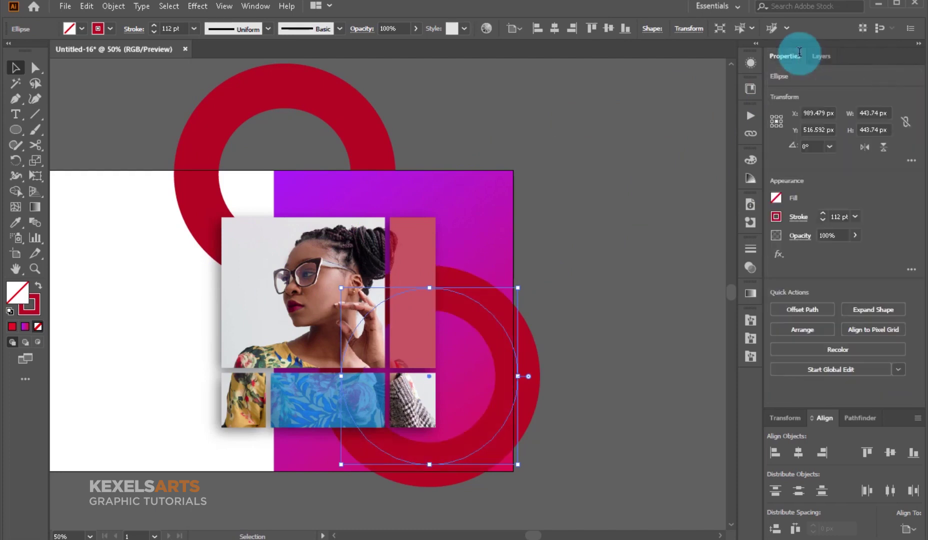
click(823, 220)
click(822, 220)
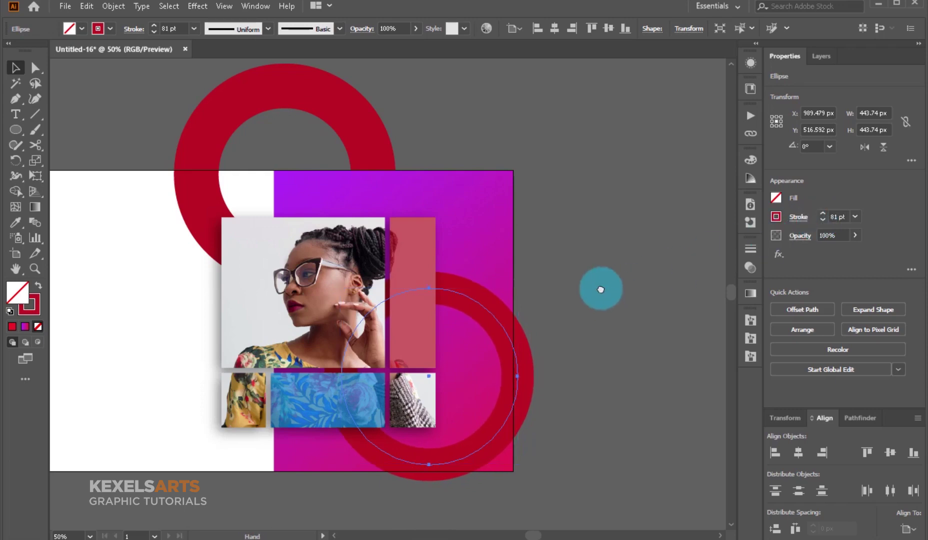
scroll(611, 165, down, 5)
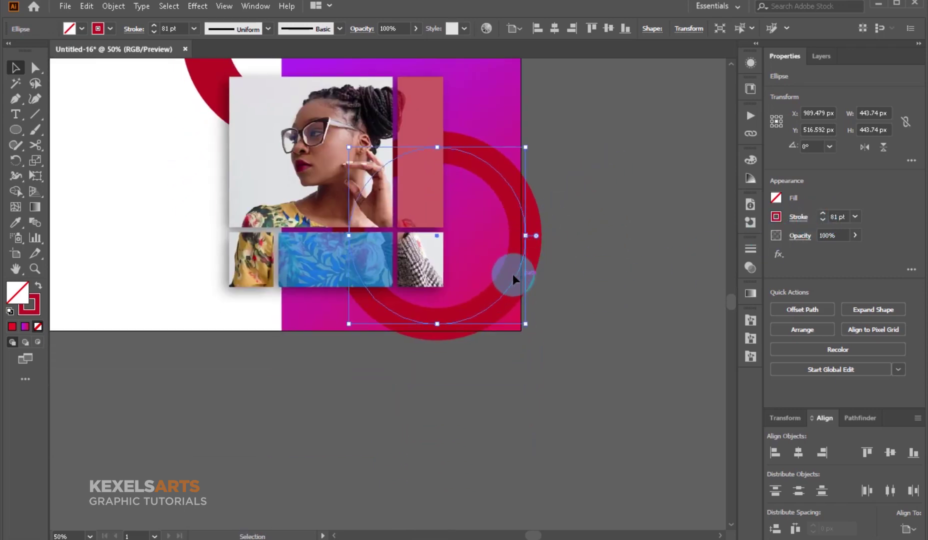
Scale the lower ring down and move it to hang past the artboard's bottom edge
mouse_move(514, 272)
mouse_down()
mouse_move(475, 333)
mouse_move(441, 240)
mouse_move(426, 269)
mouse_up()
mouse_move(518, 364)
mouse_down()
mouse_move(493, 325)
mouse_move(506, 341)
mouse_up()
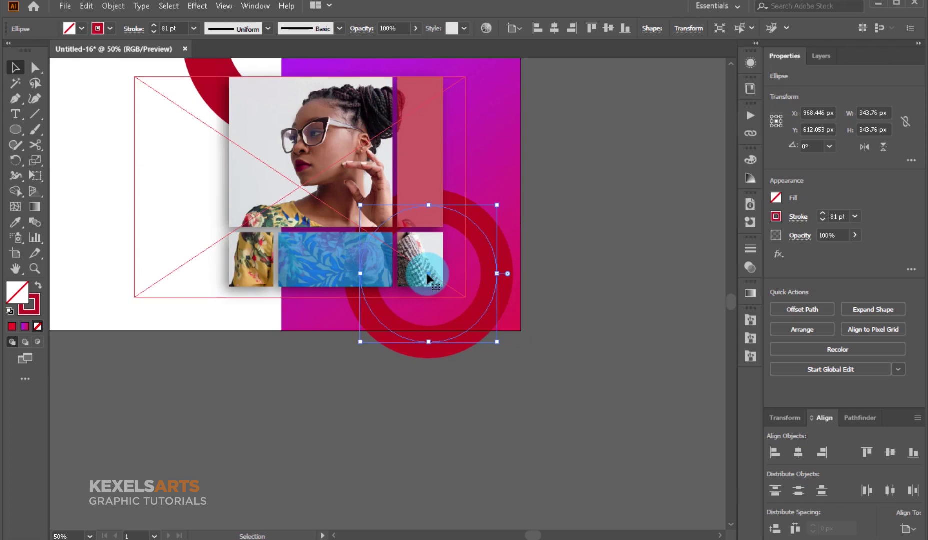
drag(428, 278, 419, 302)
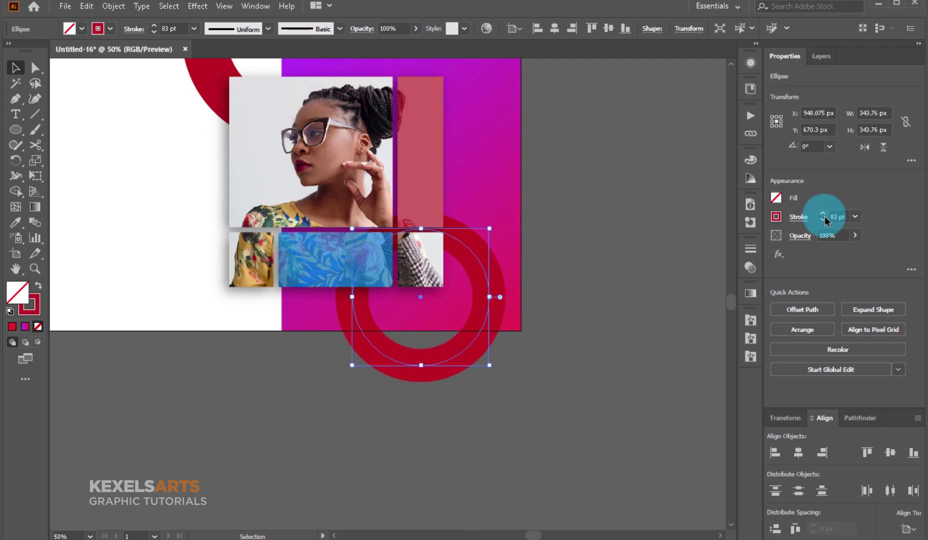
drag(489, 365, 505, 379)
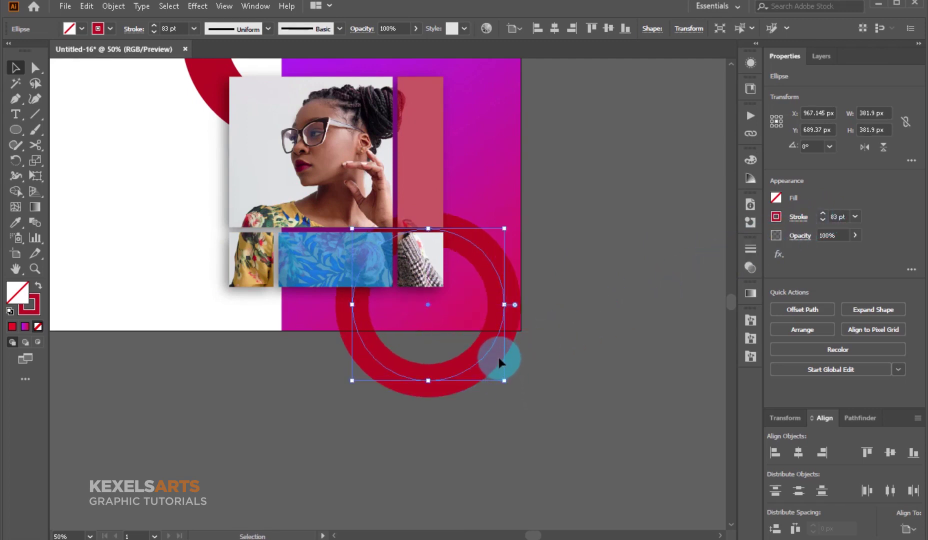
key(Left)
key(Left)
key(Left)
key(Left)
key(Left)
key(Left)
key(Left)
key(Left)
key(Left)
key(Left)
key(Left)
key(Left)
key(Left)
key(Left)
key(Left)
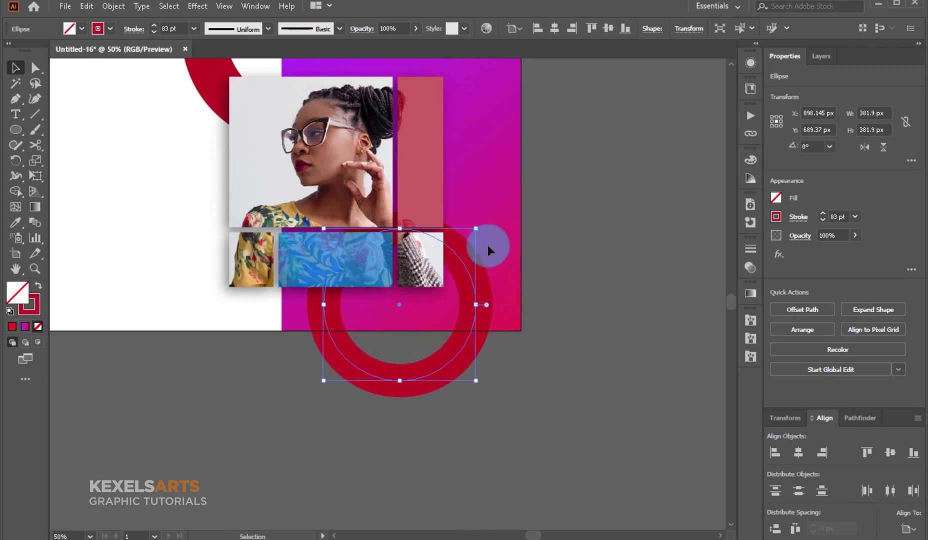
key(Left)
key(Left)
key(Left)
key(Left)
key(Left)
key(Left)
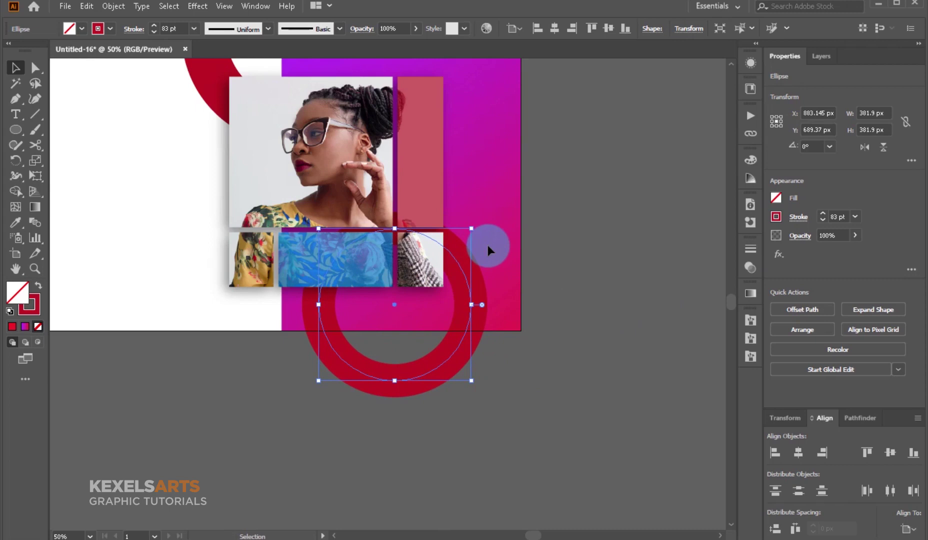
key(Down)
key(Down)
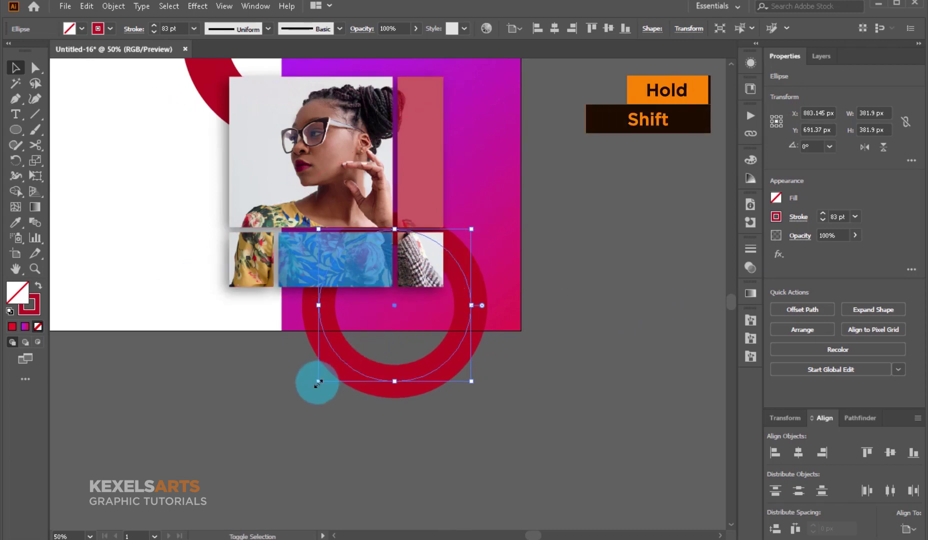
drag(318, 381, 319, 383)
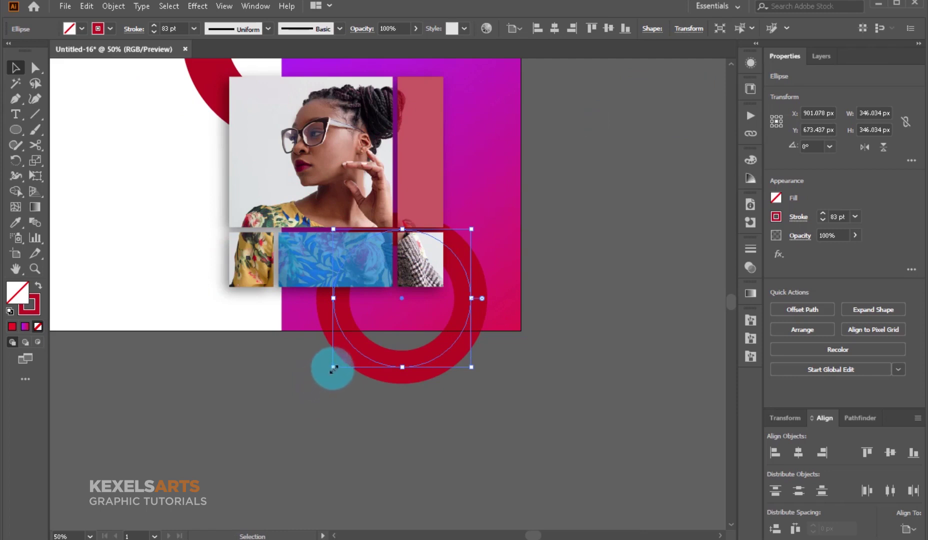
drag(334, 368, 336, 365)
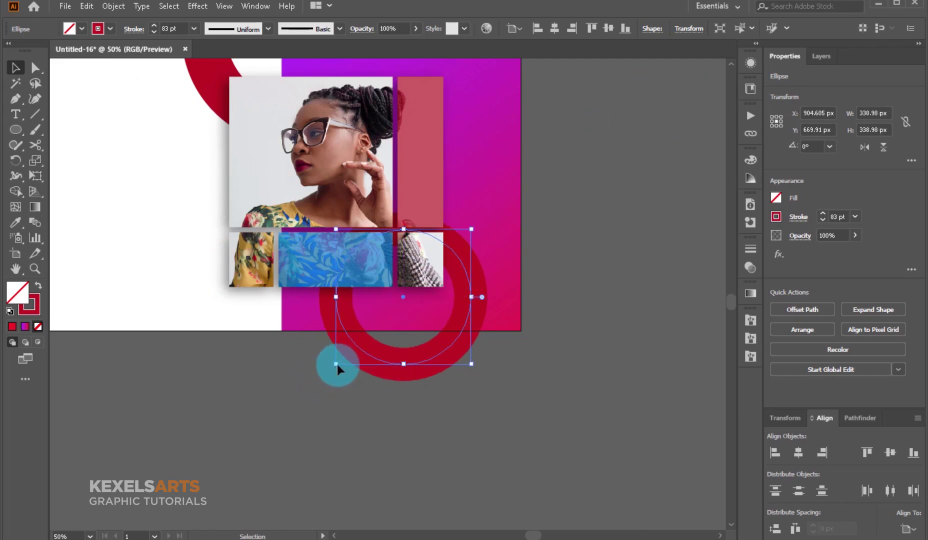
click(597, 181)
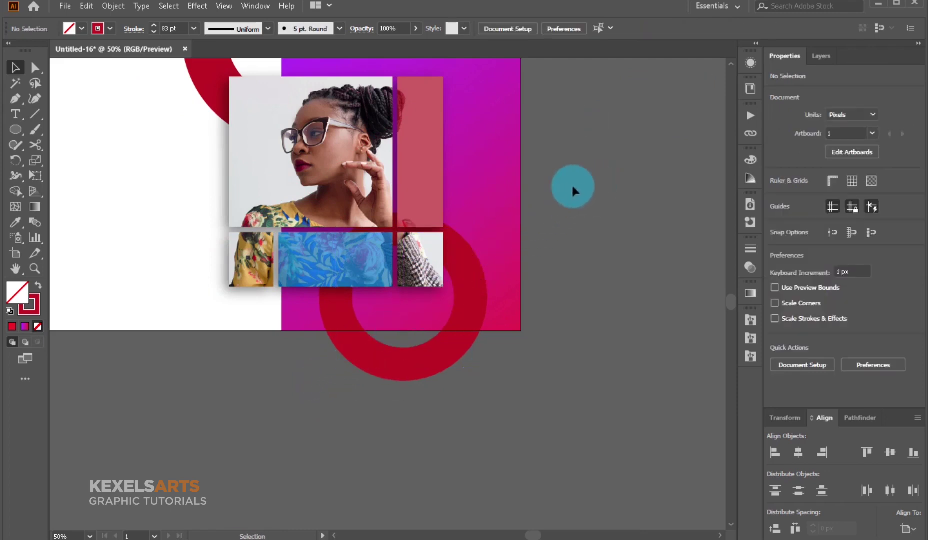
Collapse and lock Layer 1 with its rings and background panels
drag(374, 194, 334, 257)
mouse_move(464, 228)
mouse_down()
mouse_move(480, 211)
mouse_move(494, 238)
mouse_up()
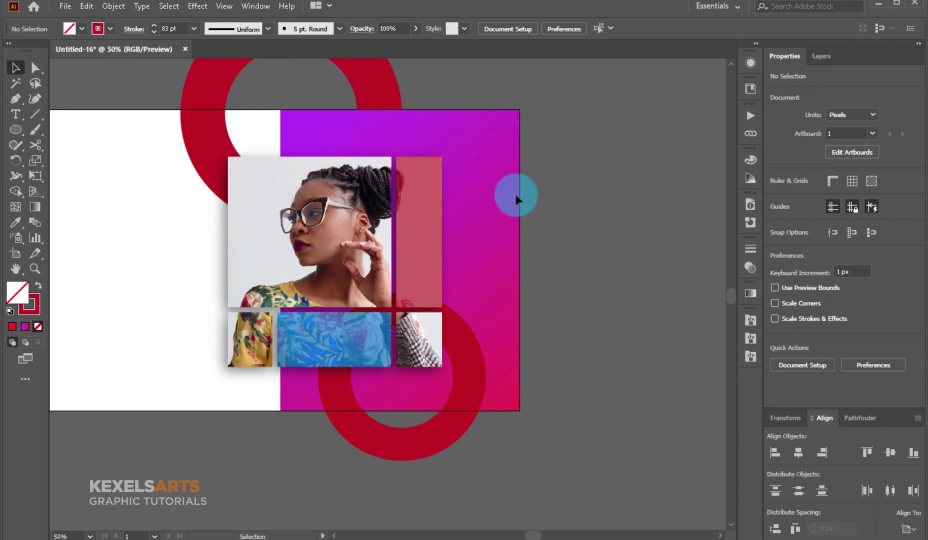
drag(524, 172, 517, 175)
click(820, 57)
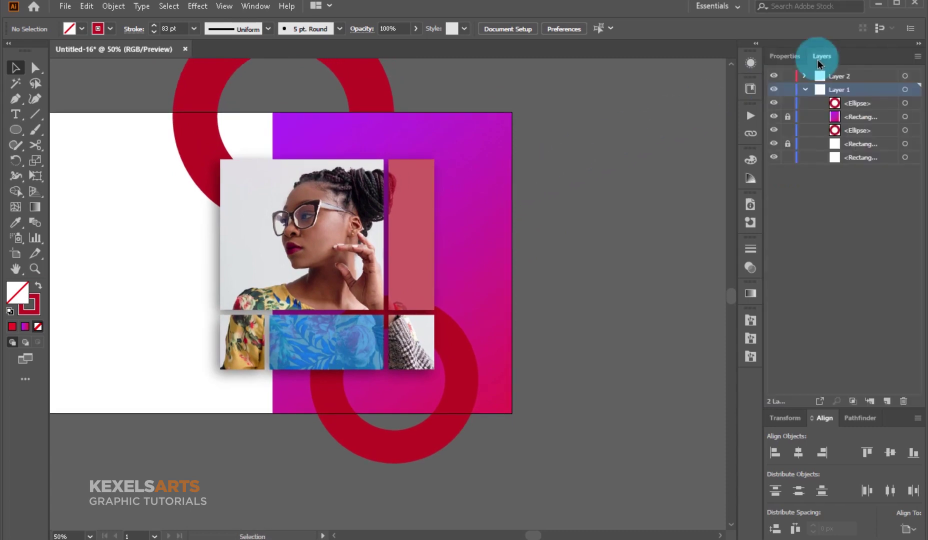
click(803, 90)
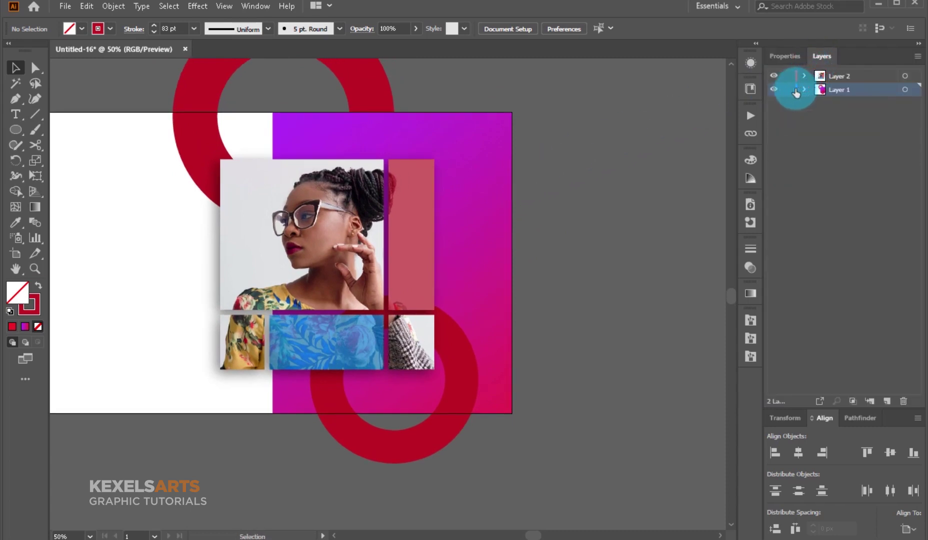
click(787, 90)
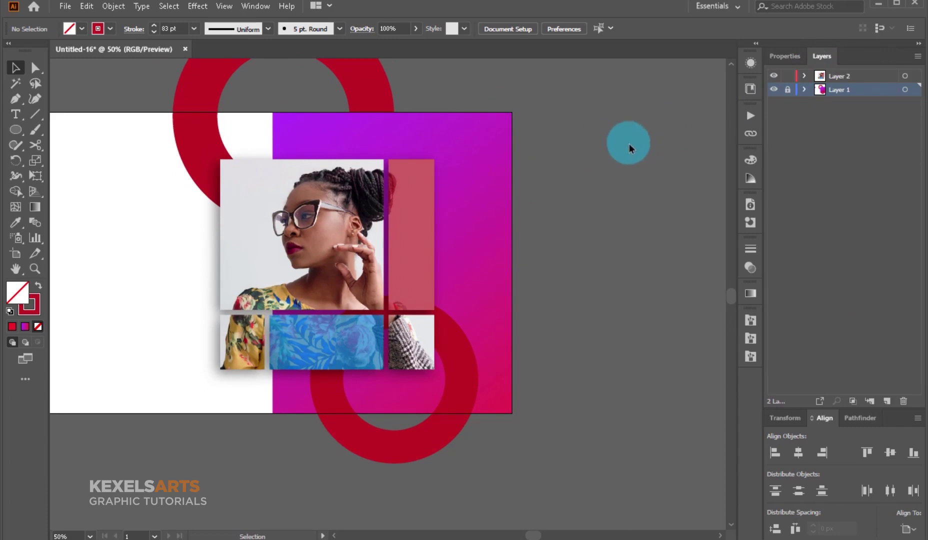
Lock the photo grid group in place with Object > Lock > Selection
click(404, 207)
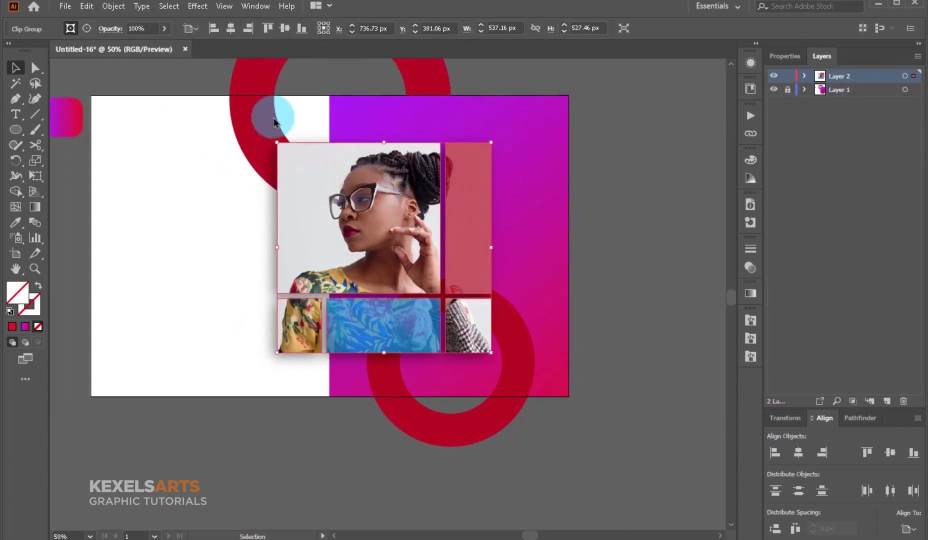
click(114, 6)
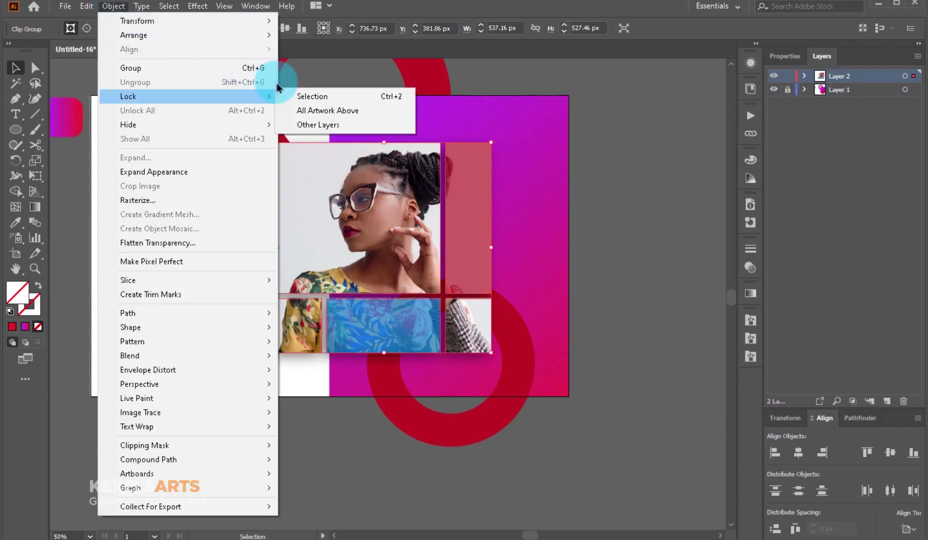
click(307, 95)
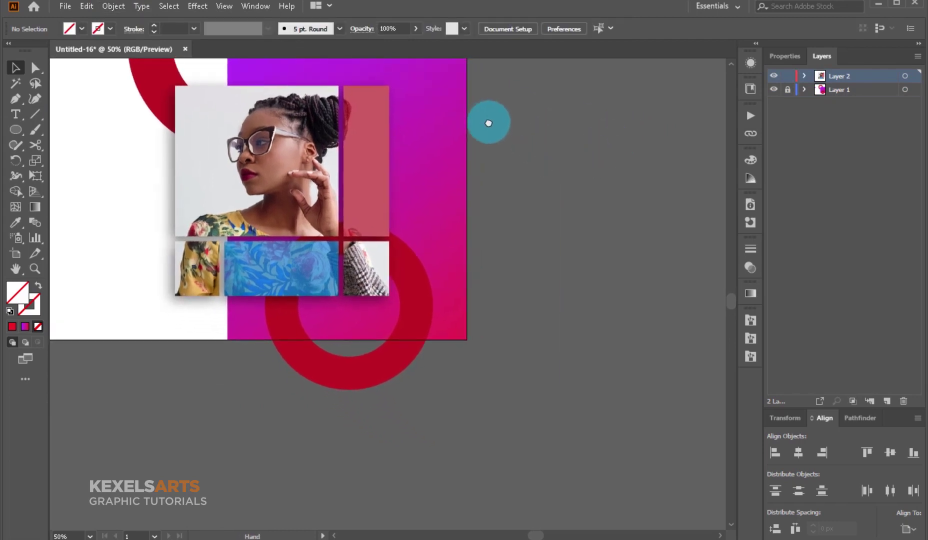
drag(573, 169, 361, 190)
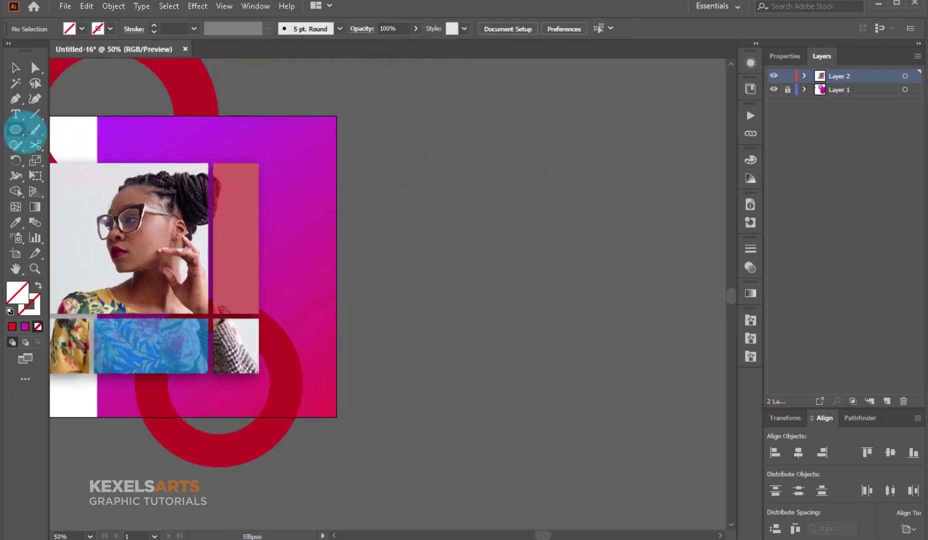
Draw a tiny circle beside the artboard and fill it white
scroll(381, 240, up, 1)
scroll(373, 279, up, 2)
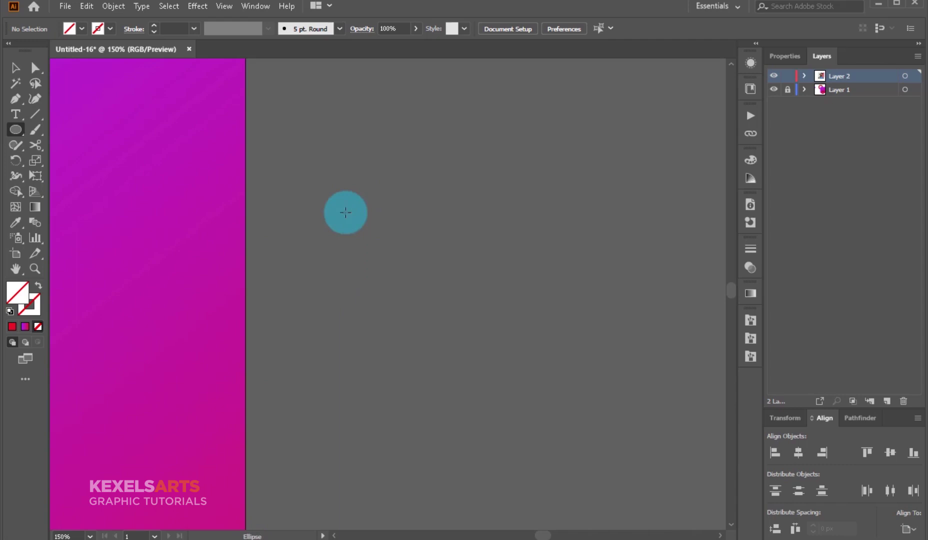
scroll(321, 254, up, 1)
drag(320, 257, 331, 268)
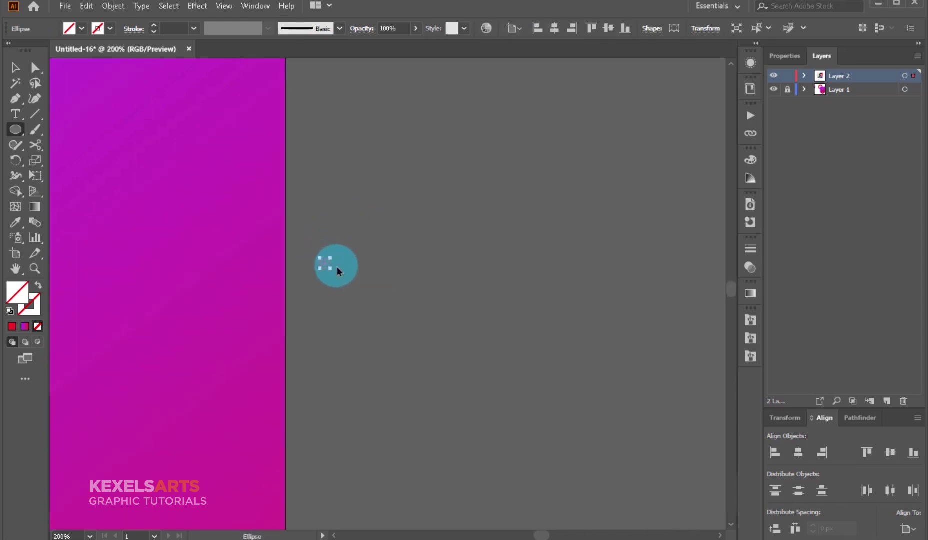
click(785, 59)
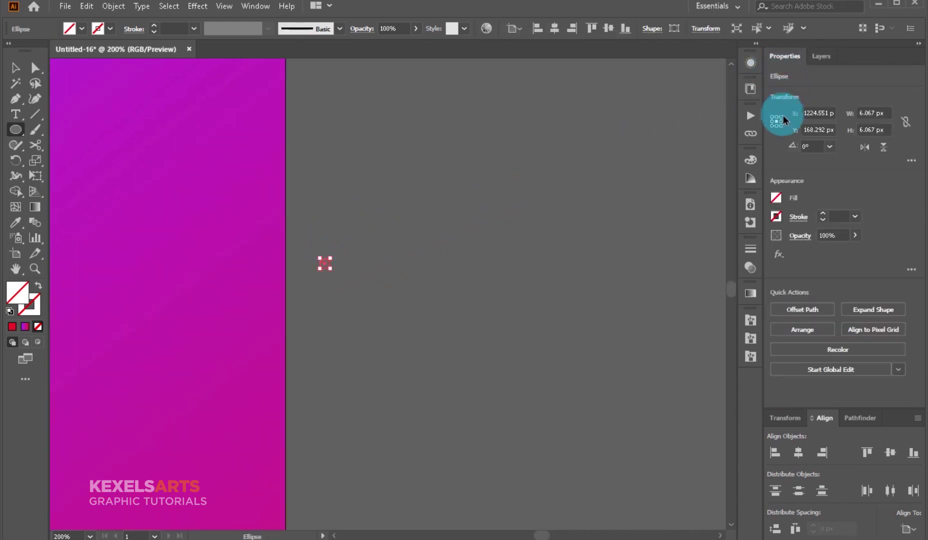
click(776, 198)
click(654, 243)
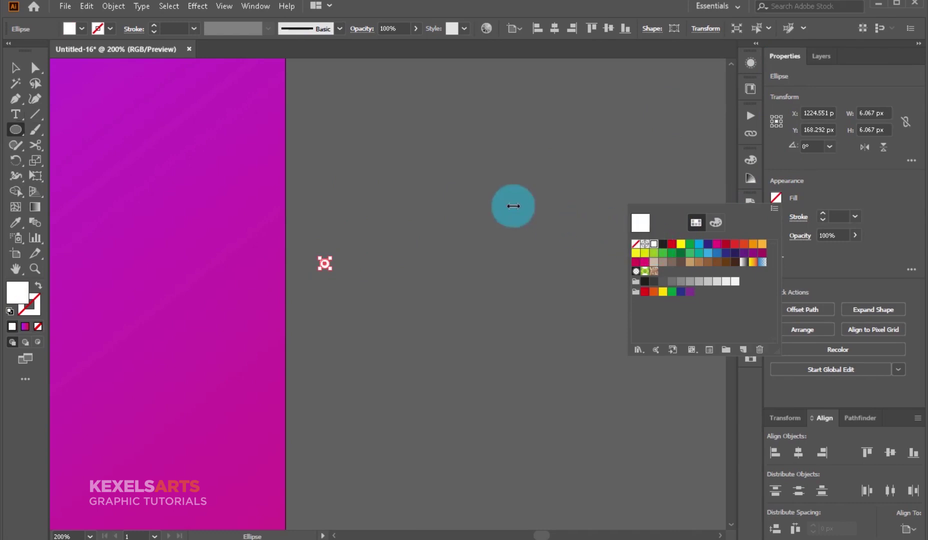
click(299, 111)
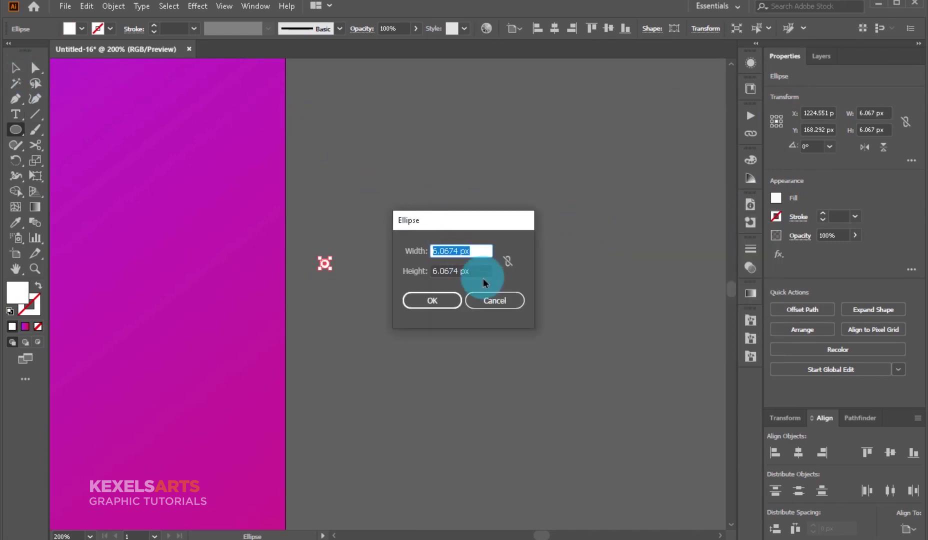
click(495, 300)
click(16, 68)
Repeat the dot into a row of six, then duplicate the row into five rows
drag(324, 263, 360, 263)
key(ctrl+d)
key(ctrl+d)
key(ctrl+d)
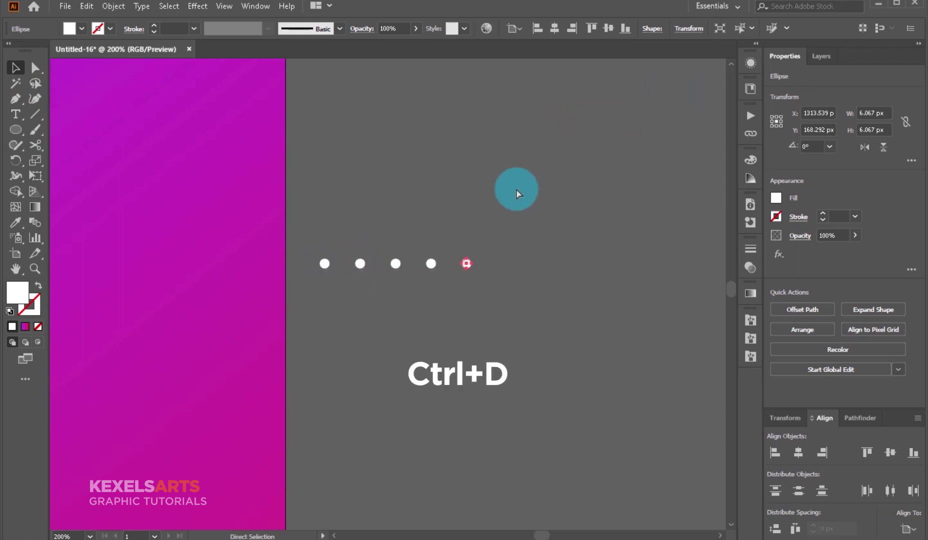
drag(570, 191, 289, 282)
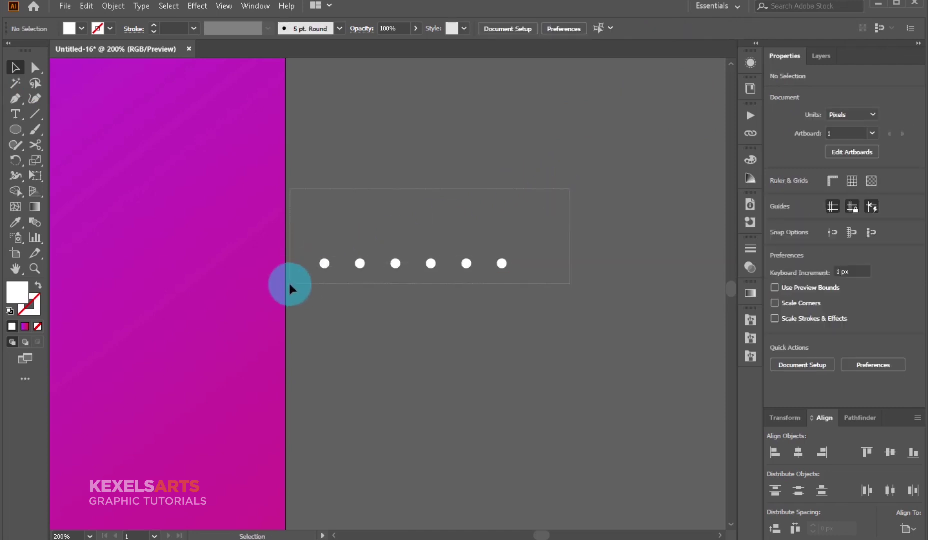
drag(464, 270, 467, 296)
key(ctrl+d)
key(ctrl+d)
key(ctrl+d)
Select all thirty dots and group them
click(584, 192)
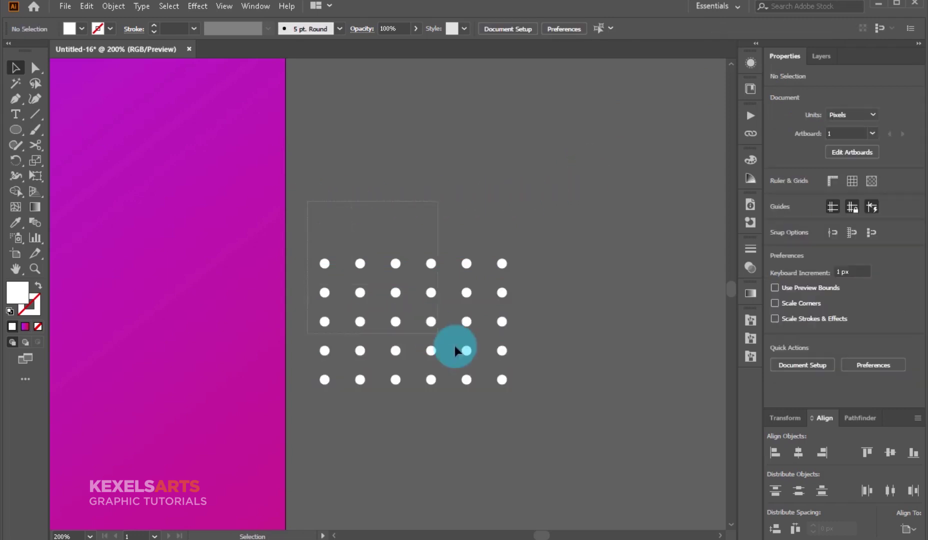
drag(431, 327, 567, 407)
right_click(379, 305)
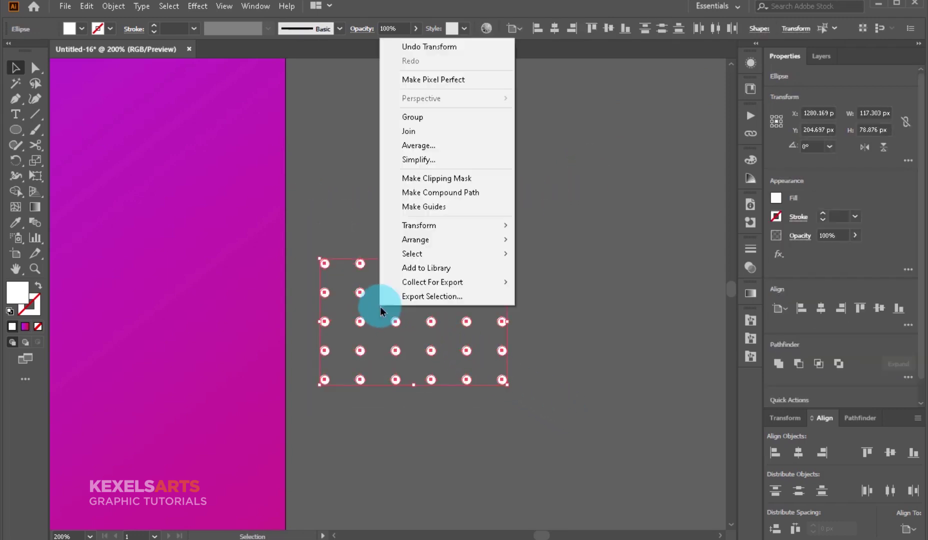
click(429, 118)
click(544, 149)
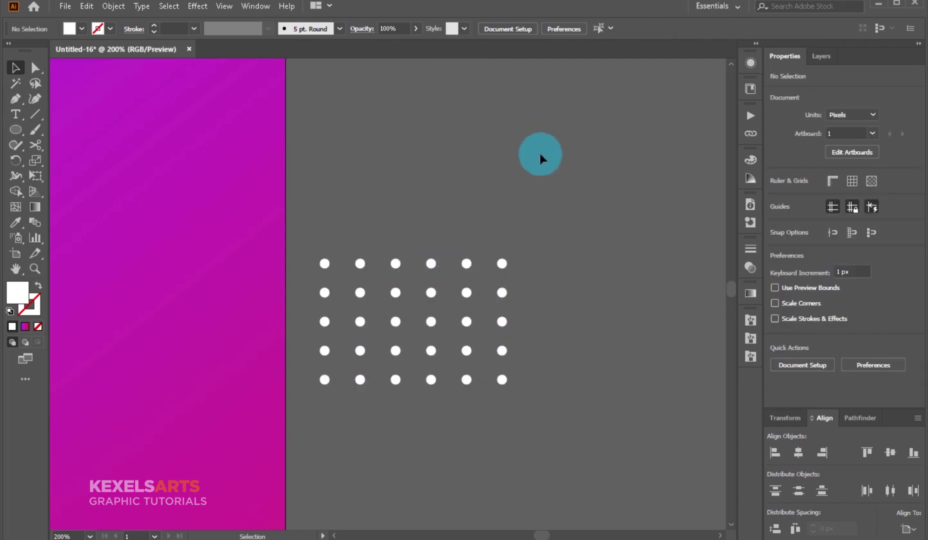
scroll(408, 275, down, 1)
Move the white dot grid onto the poster's top-right corner and shrink it slightly
scroll(404, 277, down, 2)
scroll(407, 273, down, 1)
drag(470, 209, 476, 200)
drag(398, 222, 397, 217)
mouse_move(345, 185)
mouse_down()
mouse_move(360, 207)
mouse_move(337, 197)
mouse_up()
click(413, 214)
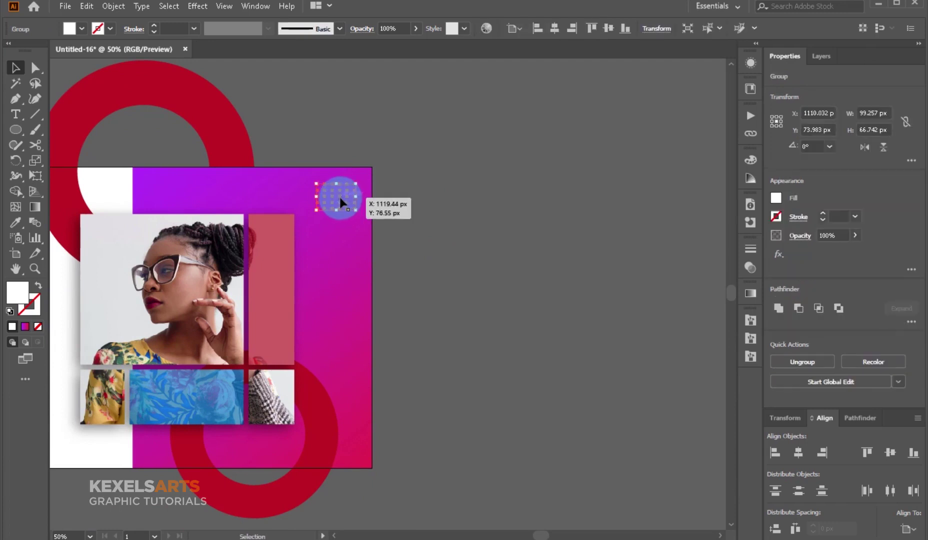
click(433, 187)
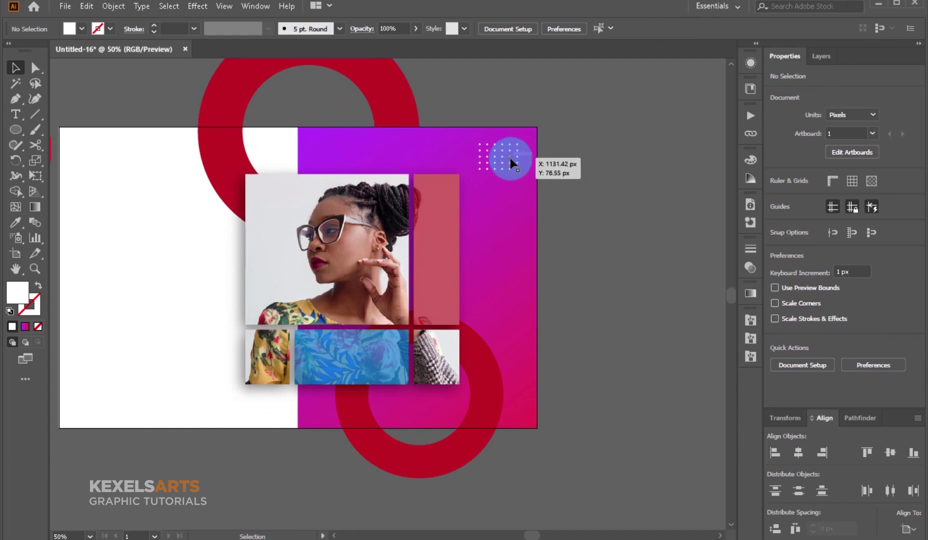
Place a copy of the dot grid in the lower-left white half and make it black
drag(510, 159, 219, 380)
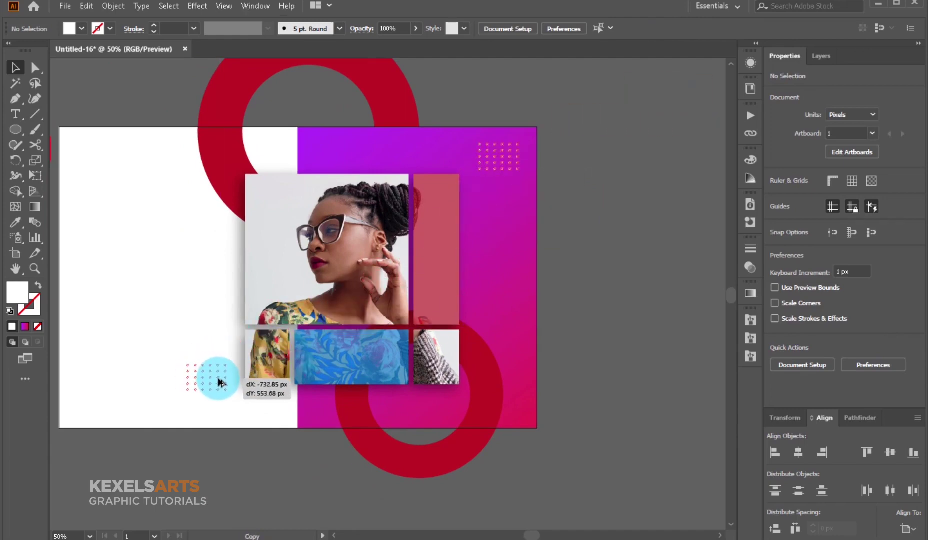
drag(220, 383, 221, 382)
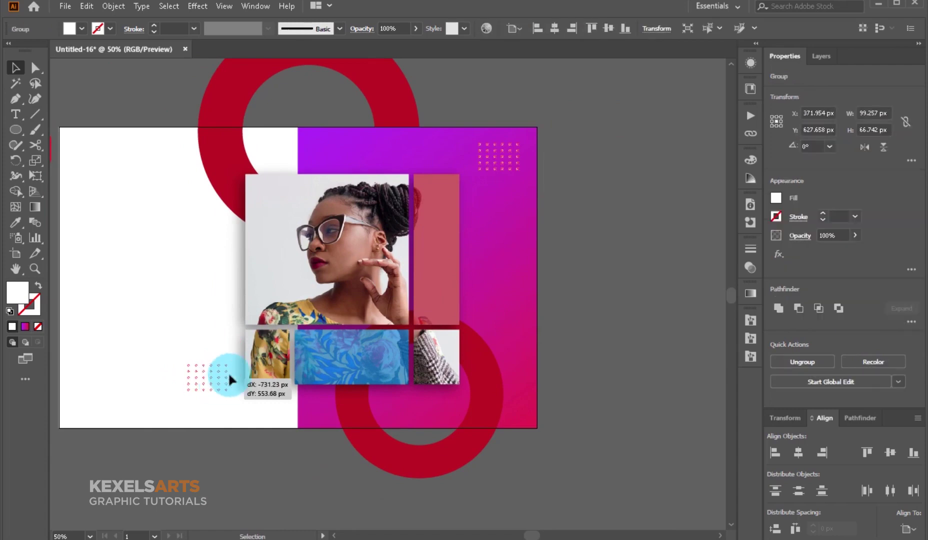
click(776, 201)
click(655, 230)
click(617, 123)
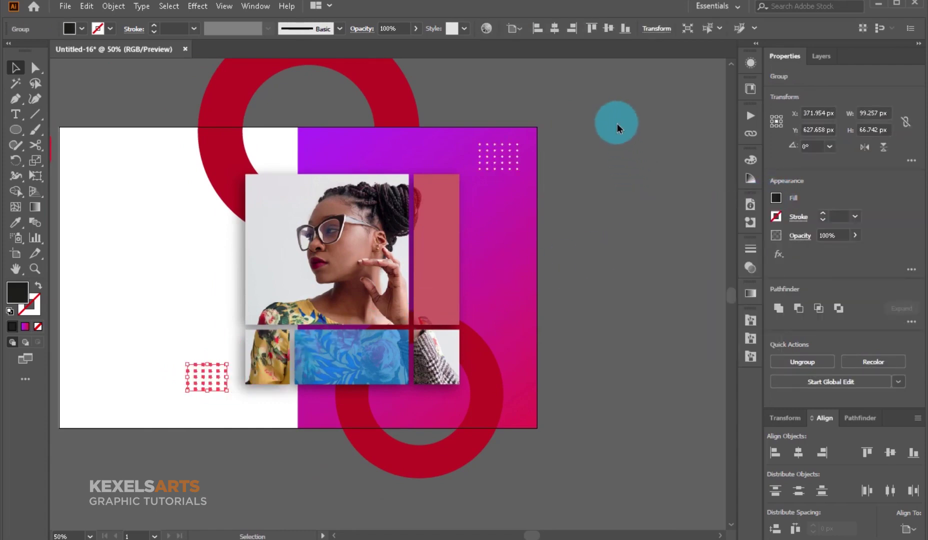
drag(475, 267, 532, 258)
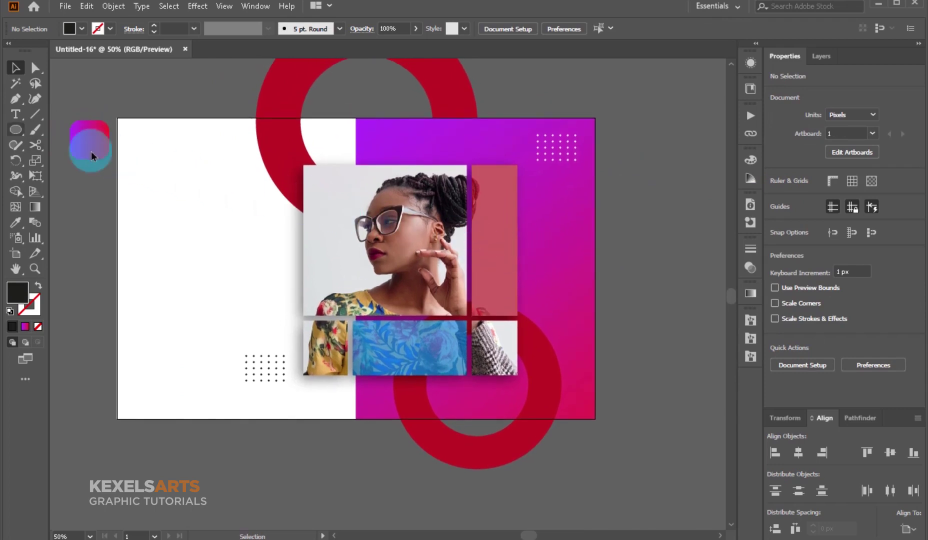
click(17, 132)
Draw a black circle left of the photo with a yellow copy below it
scroll(356, 275, up, 1)
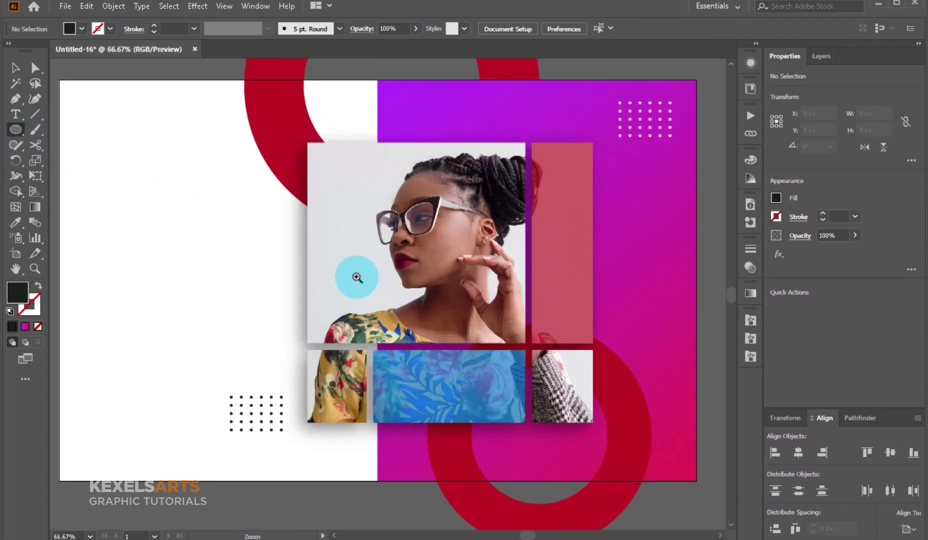
drag(194, 222, 173, 201)
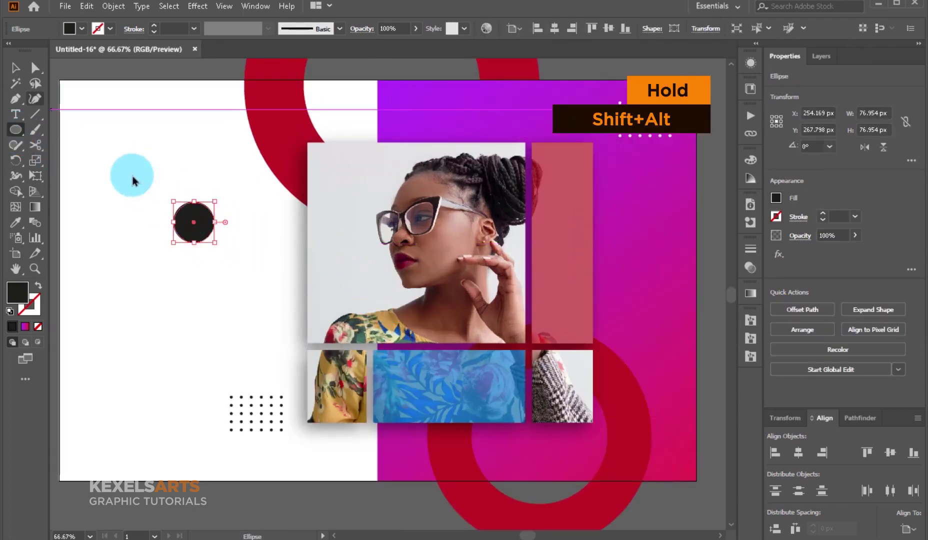
click(19, 76)
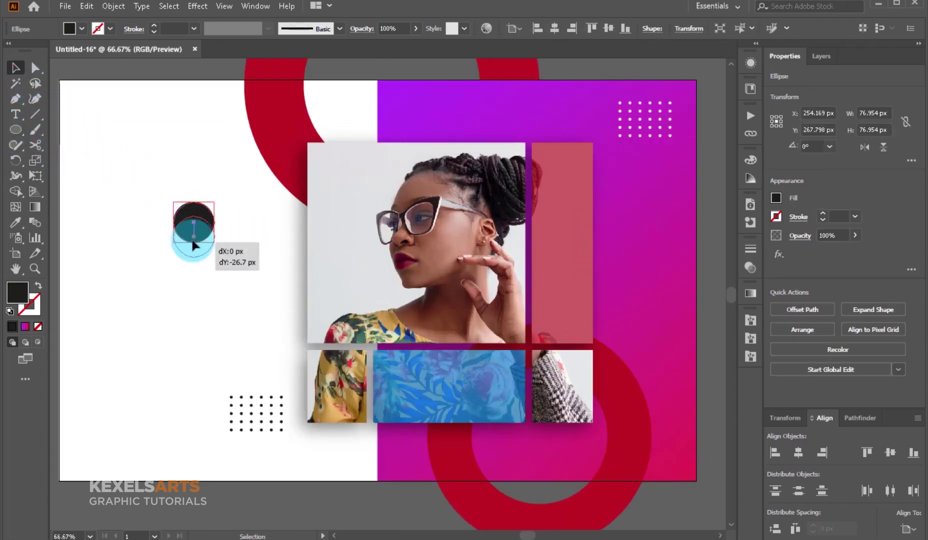
drag(191, 222, 191, 269)
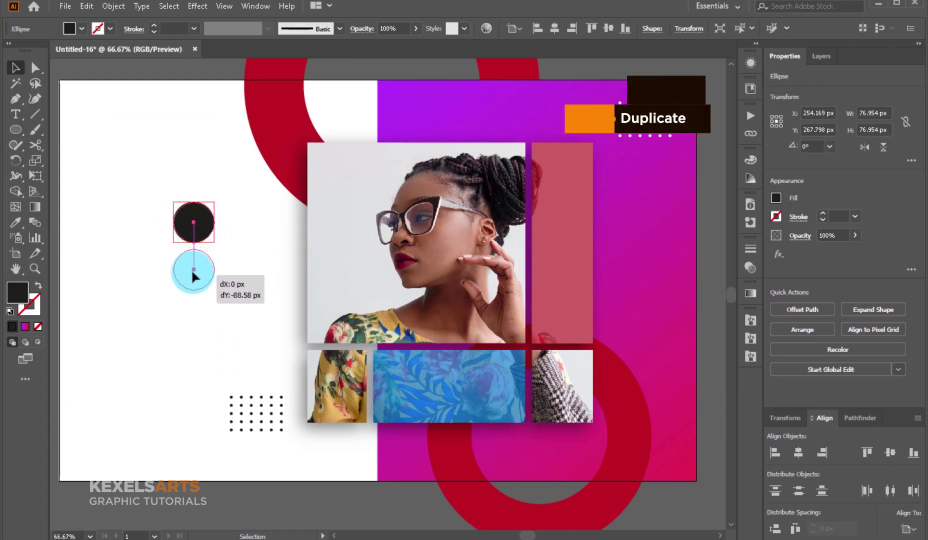
click(776, 198)
click(636, 253)
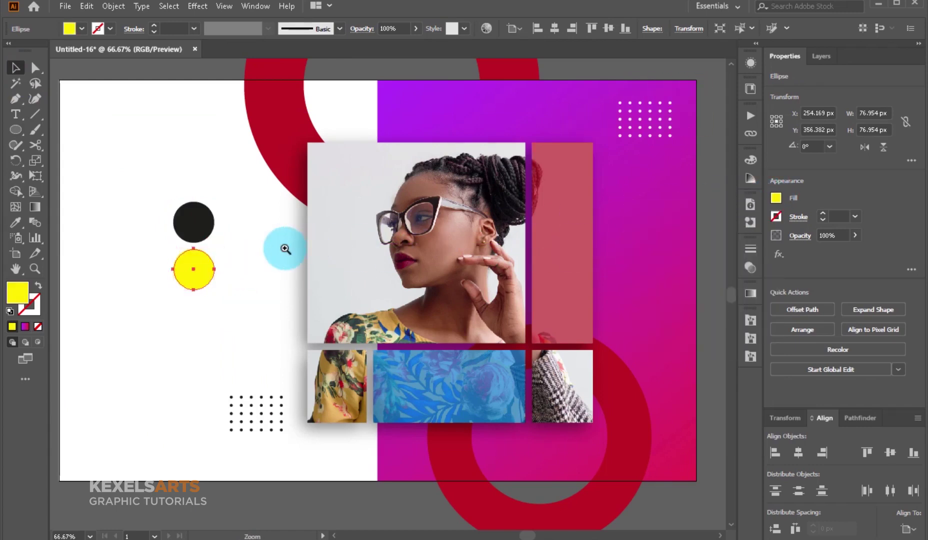
Move the yellow circle onto the black one and align them to each other
ctrl+click(284, 249)
drag(270, 326, 262, 256)
drag(244, 224, 276, 322)
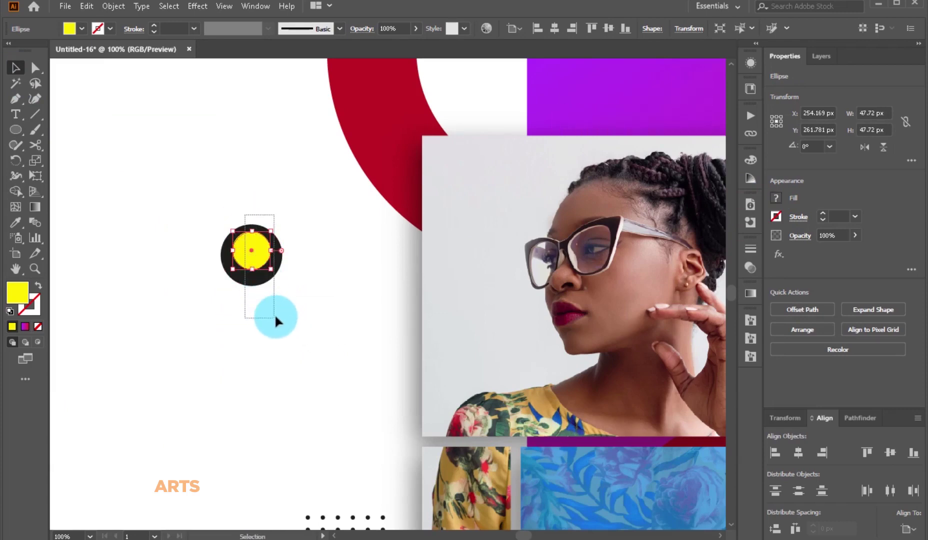
click(907, 528)
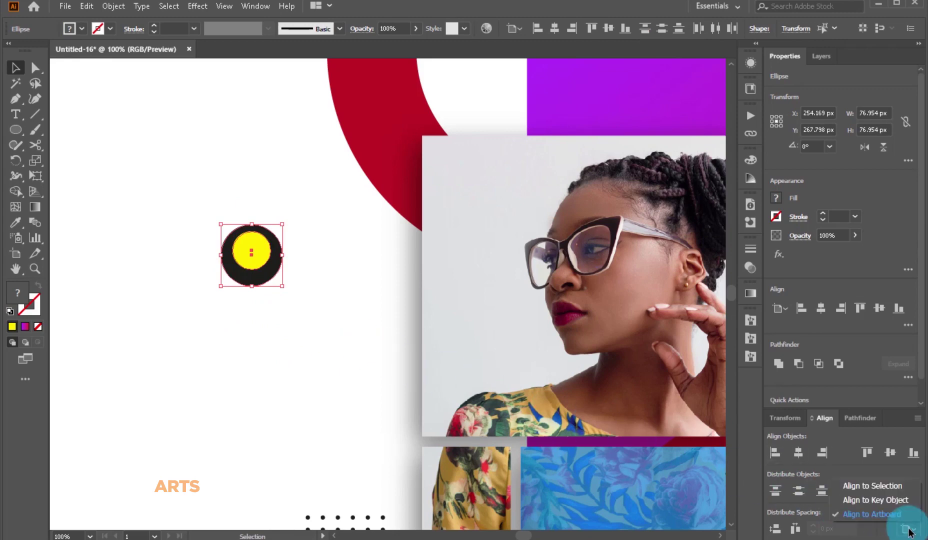
click(883, 487)
Centre the circles and subtract the yellow one from the black with Minus Front, forming a thick ring
click(891, 453)
click(598, 356)
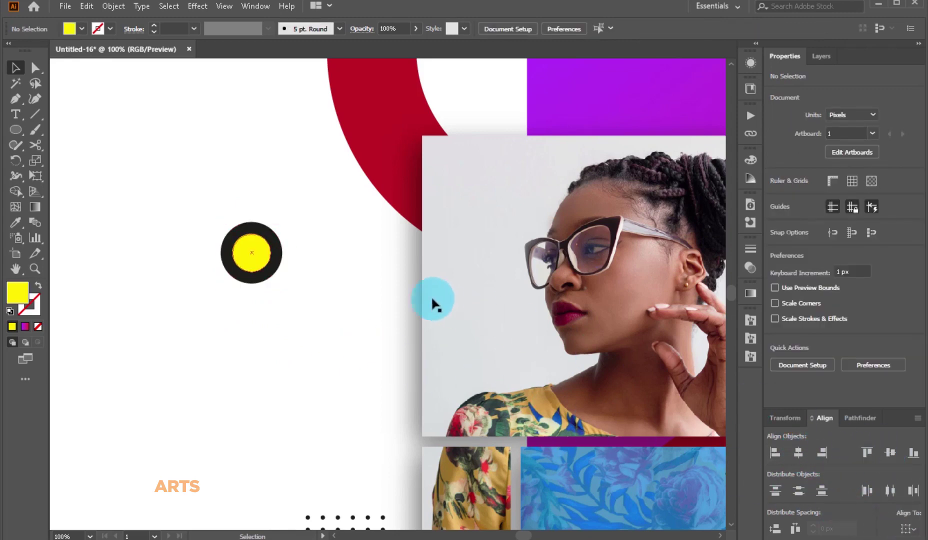
mouse_move(289, 264)
mouse_down()
mouse_move(272, 259)
mouse_move(269, 269)
mouse_up()
drag(222, 186, 359, 314)
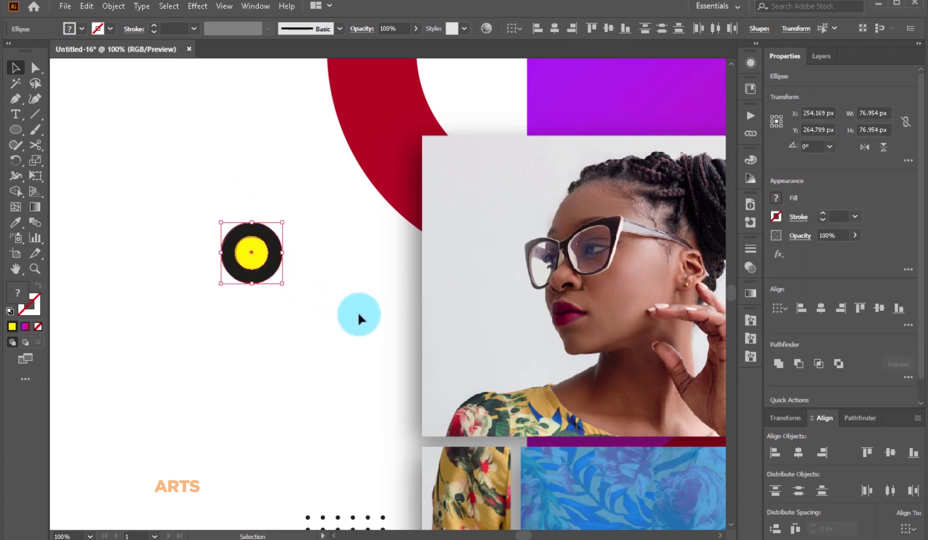
click(850, 418)
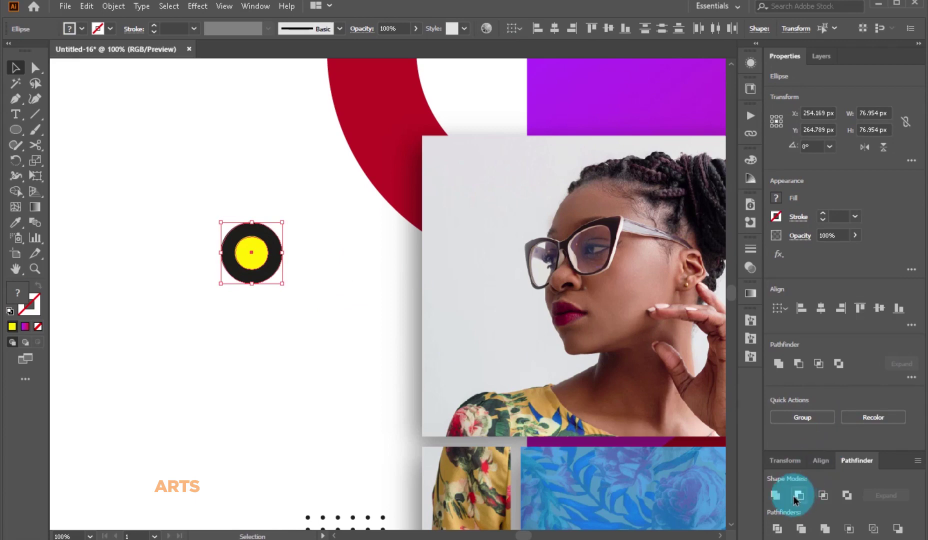
click(795, 497)
click(357, 266)
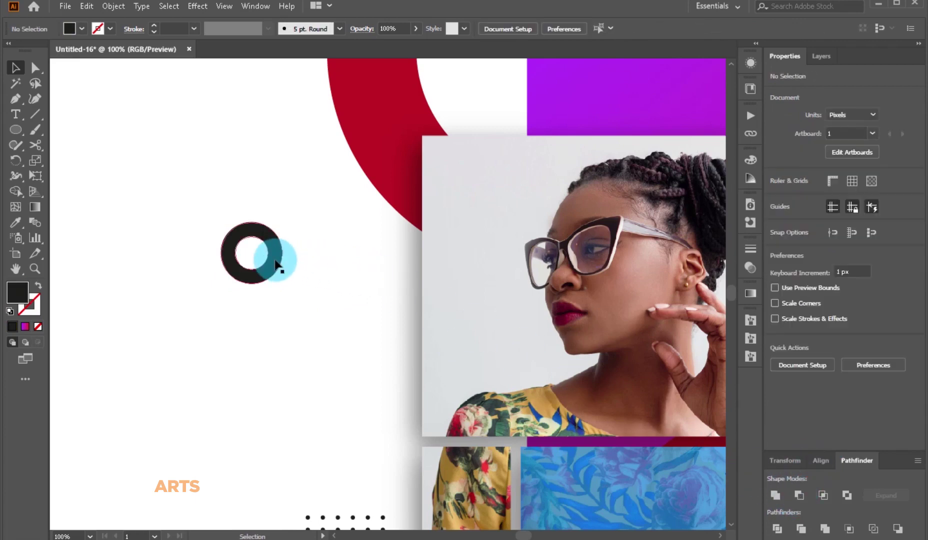
Duplicate the ring below-right and subtract a larger centred circle, leaving a thinner ring
drag(276, 263, 303, 331)
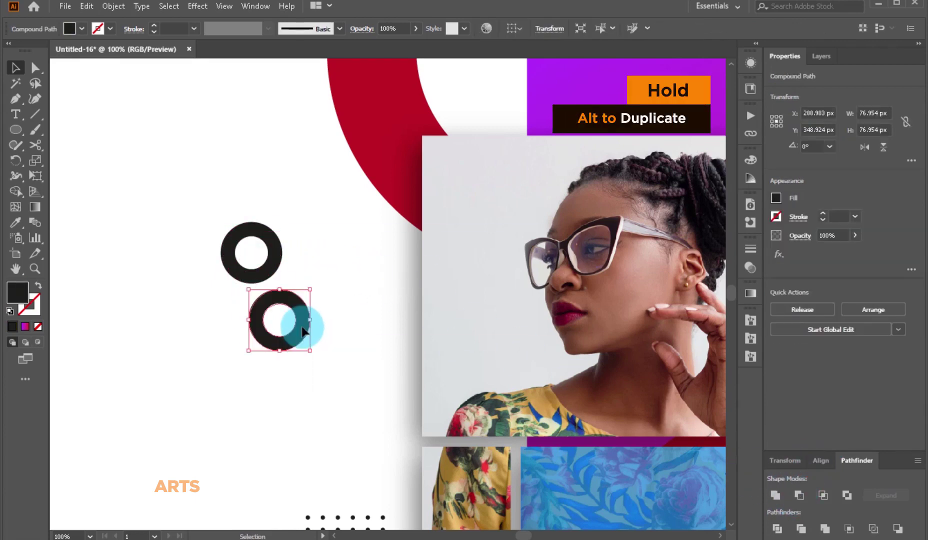
click(25, 131)
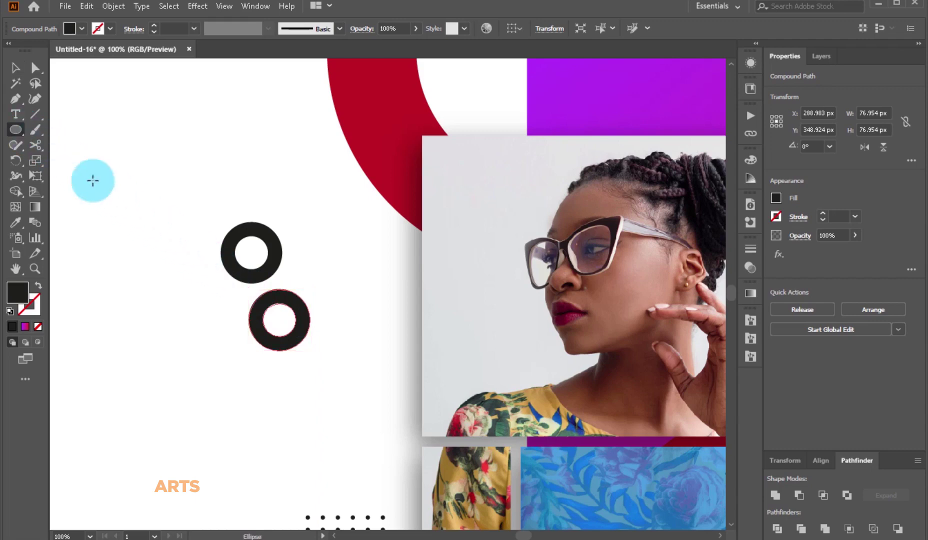
drag(279, 320, 305, 343)
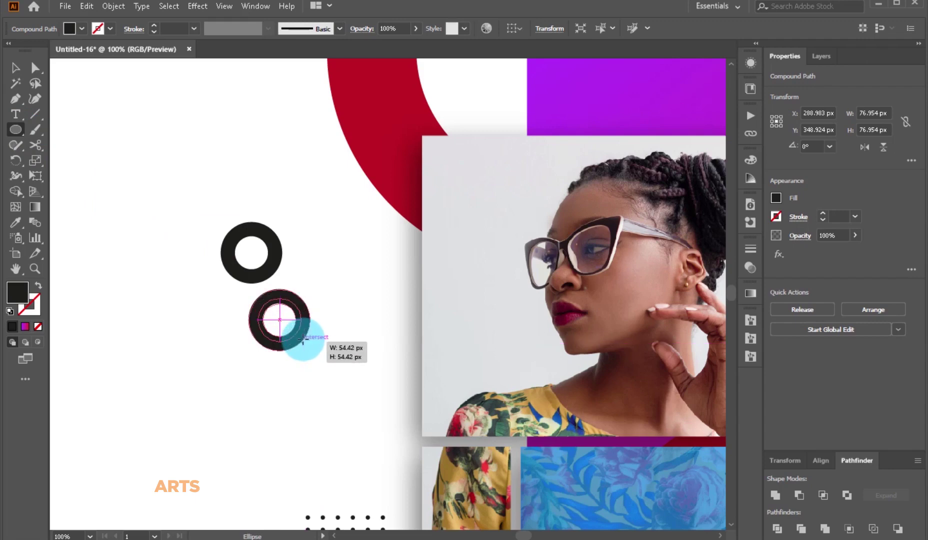
drag(305, 344, 304, 343)
click(15, 67)
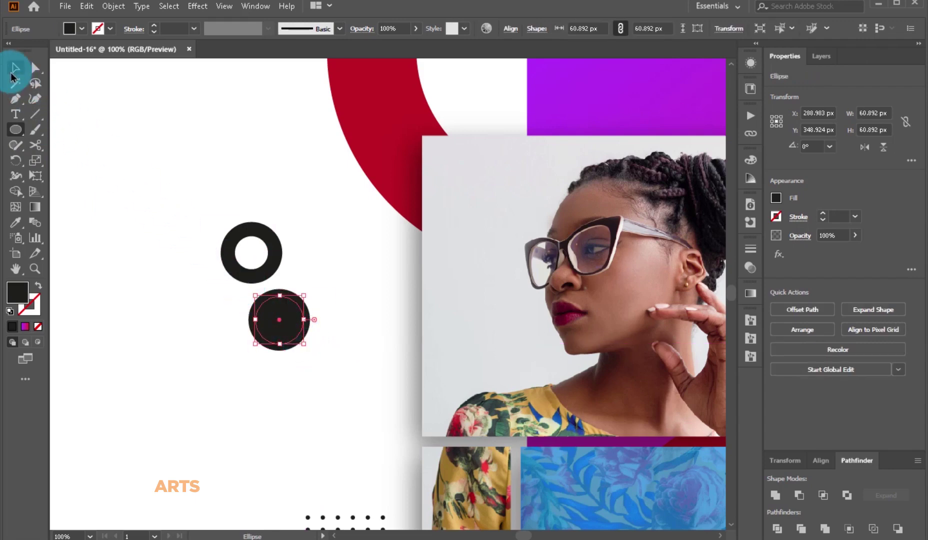
drag(320, 266, 294, 354)
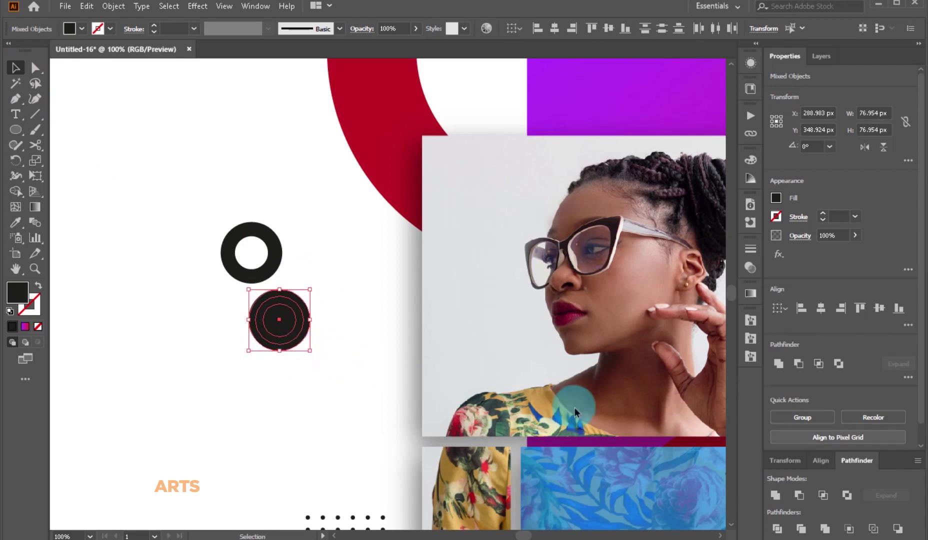
click(815, 457)
click(866, 419)
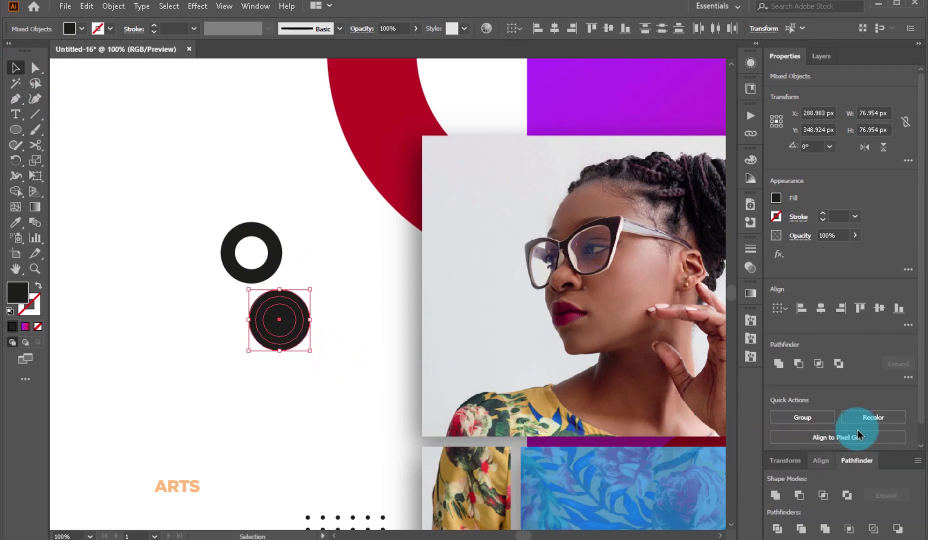
click(799, 495)
click(377, 233)
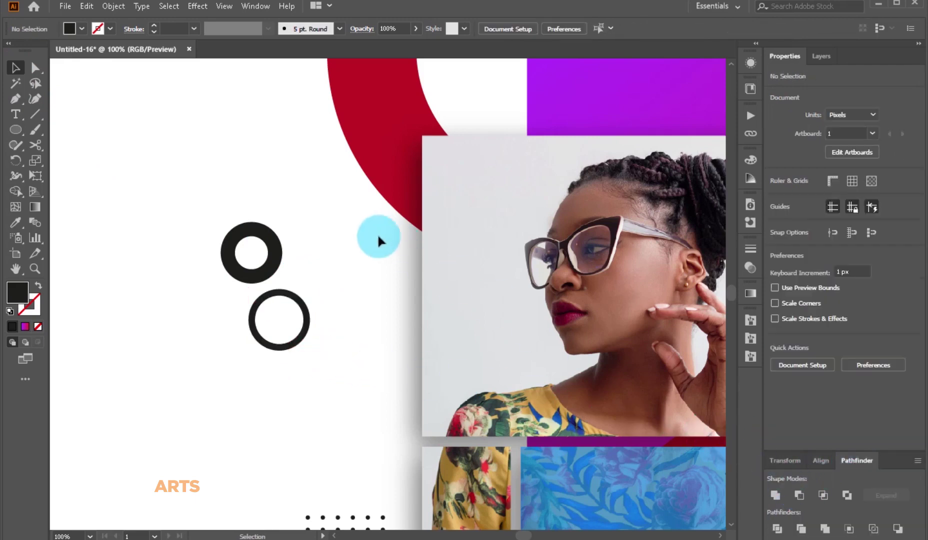
click(306, 335)
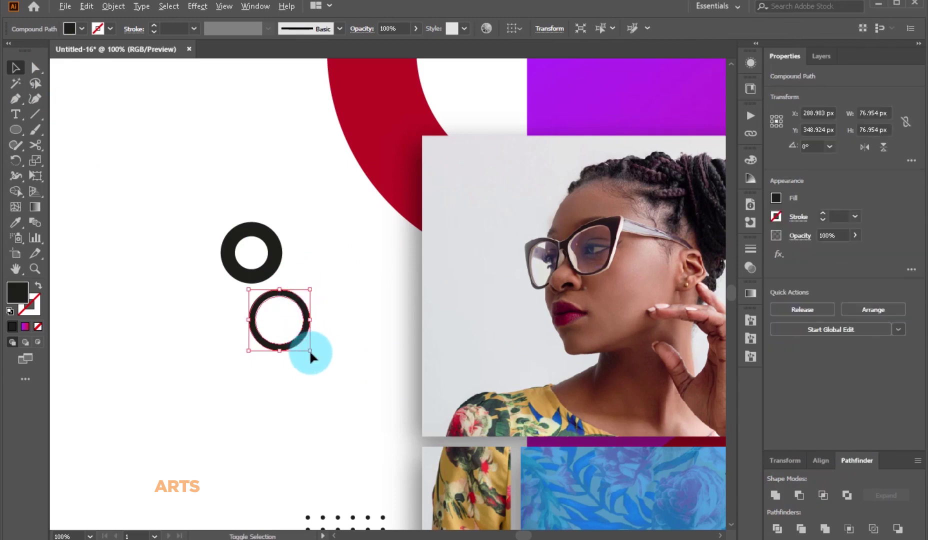
Shrink the thinner ring and move it to overlap the thick ring
drag(310, 351, 306, 340)
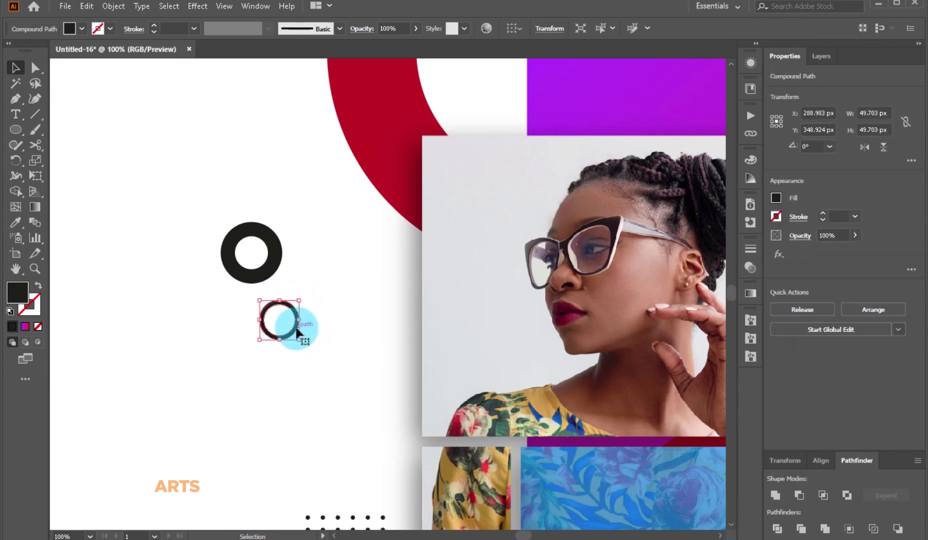
mouse_move(298, 332)
mouse_down()
mouse_move(289, 276)
mouse_move(299, 294)
mouse_up()
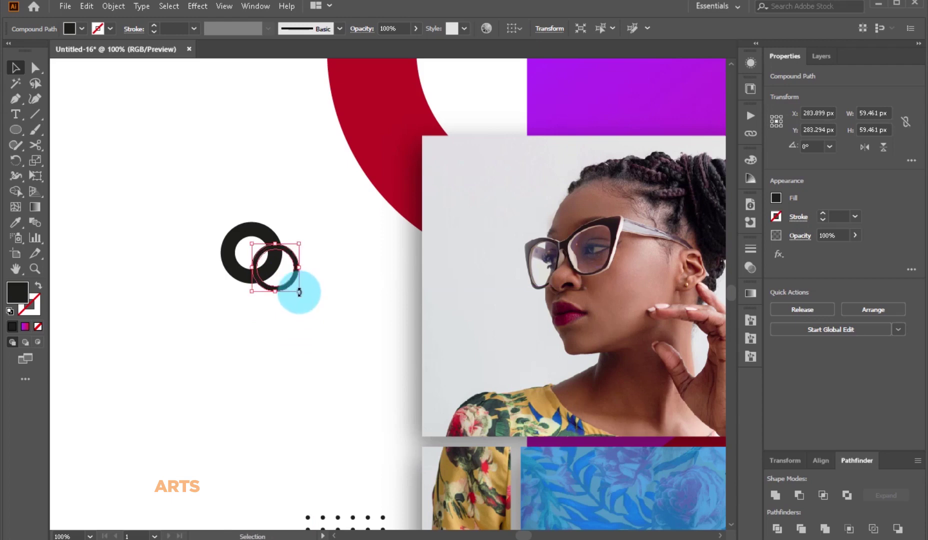
drag(211, 192, 284, 327)
Merge the overlapping ring regions into one black path with the Shape Builder
click(17, 191)
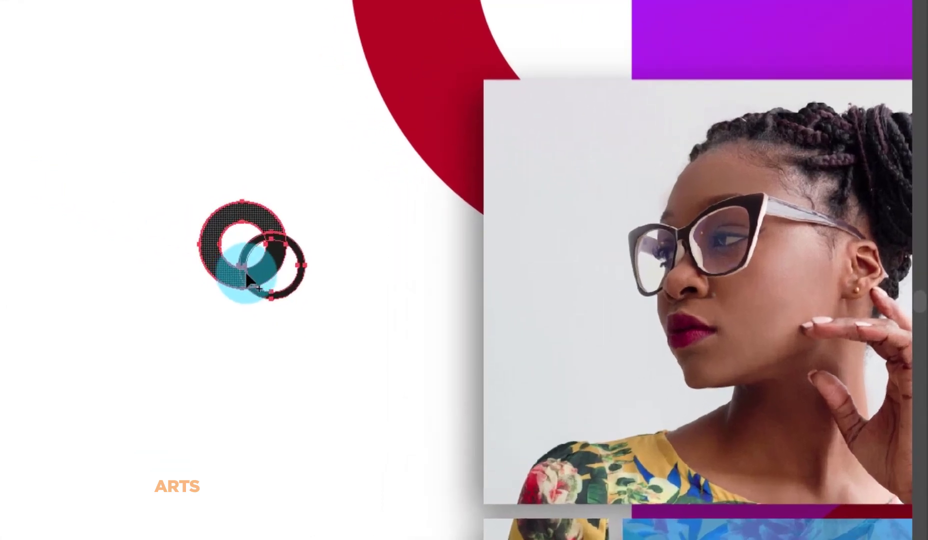
drag(246, 274, 257, 243)
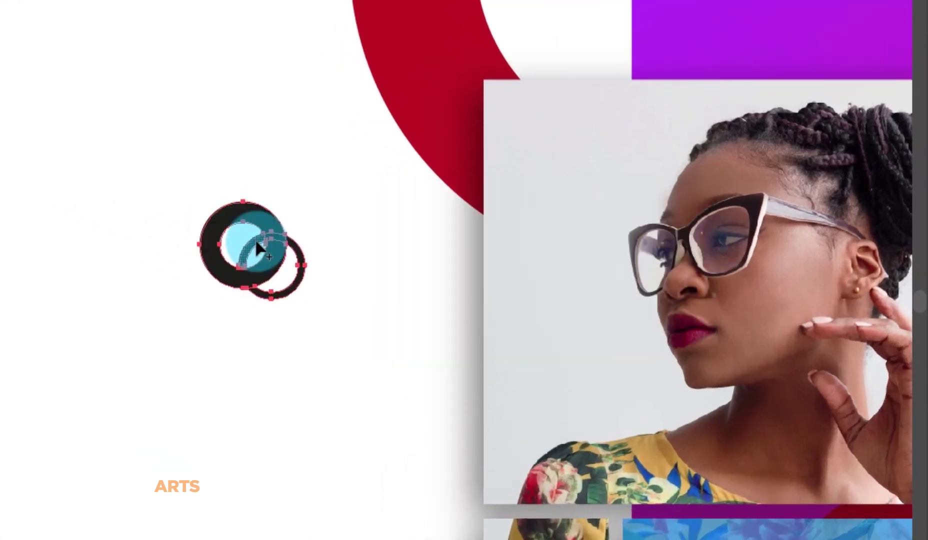
drag(268, 238, 304, 279)
key(ctrl+plus)
key(ctrl+plus)
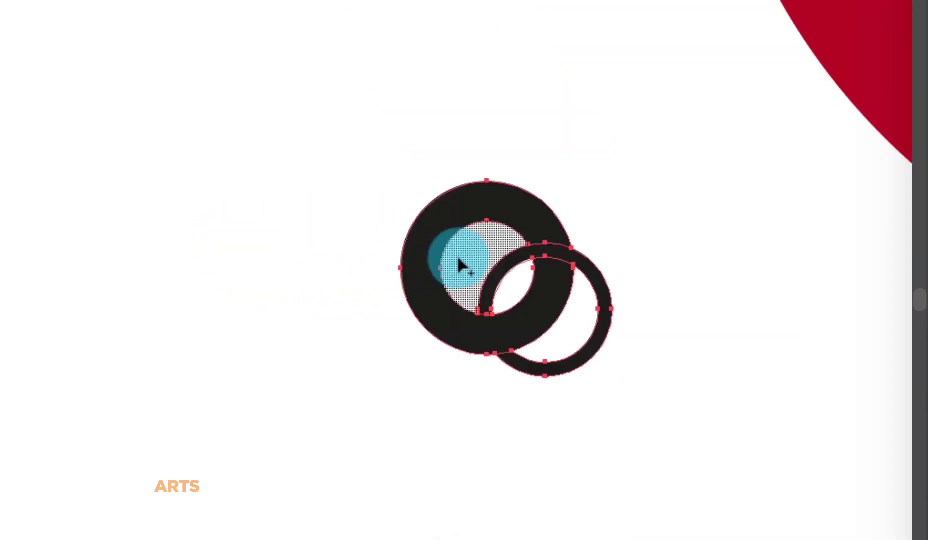
drag(508, 289, 542, 238)
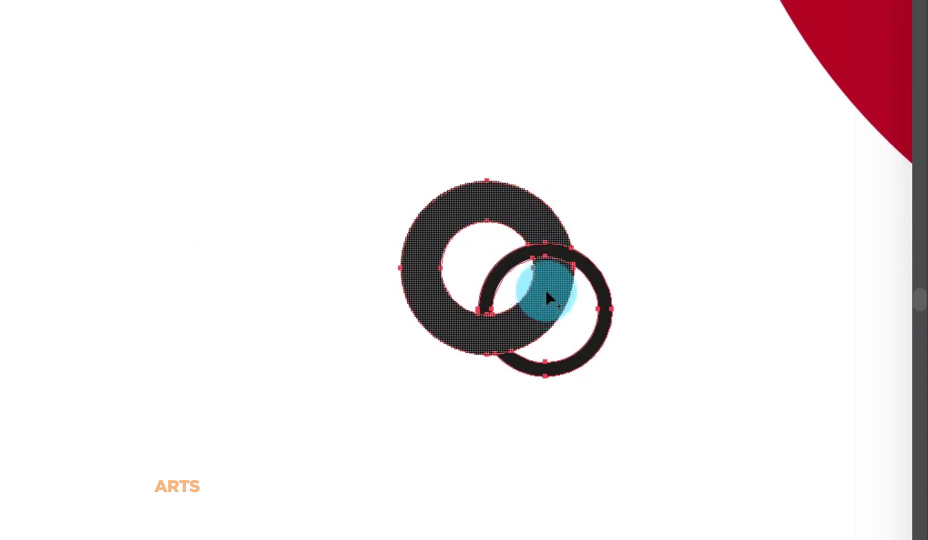
drag(539, 232, 546, 299)
click(583, 273)
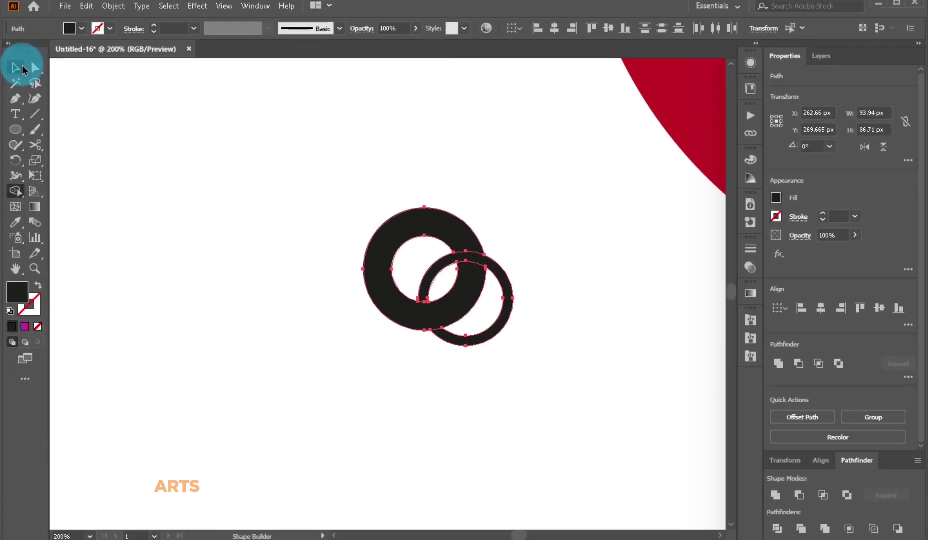
click(23, 69)
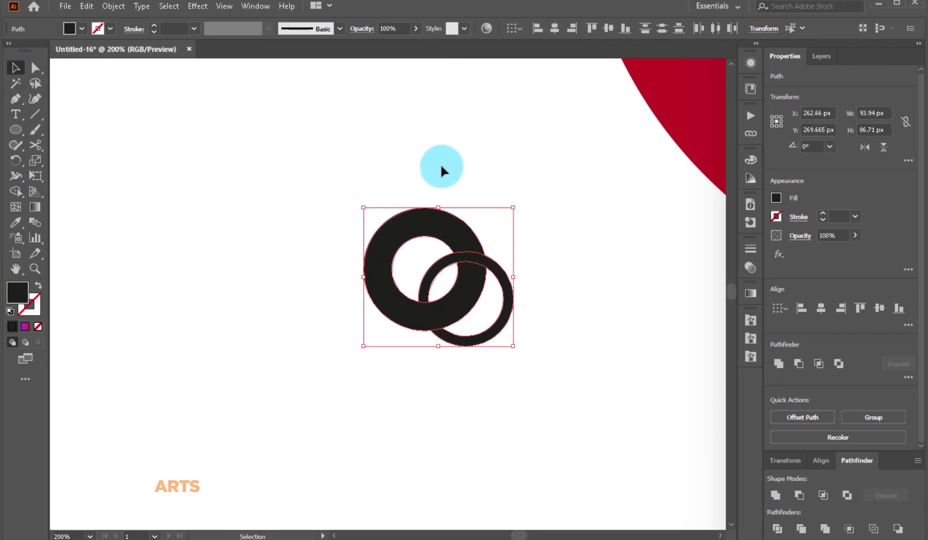
click(442, 180)
ctrl+alt+click(434, 254)
Apply the rounded square's magenta-red gradient to the thick ring with the Eyedropper
click(343, 328)
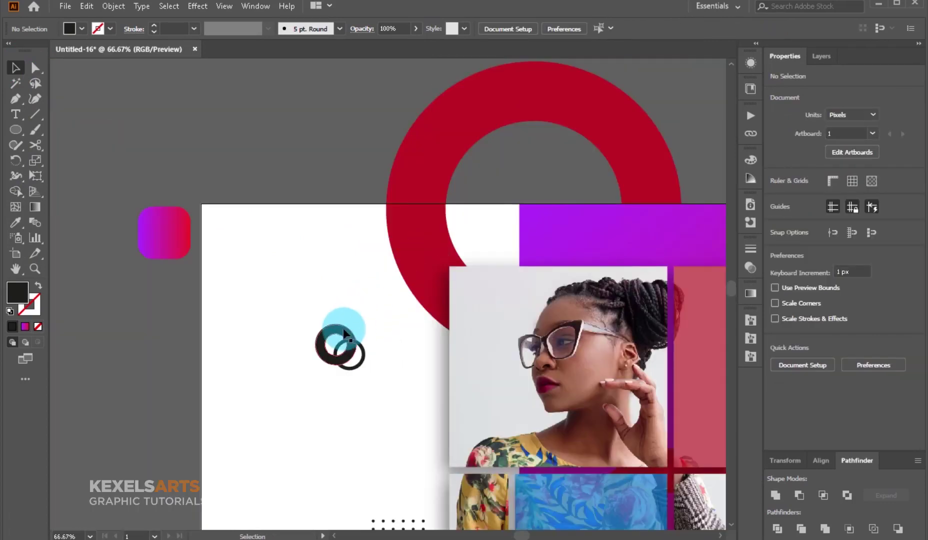
click(19, 222)
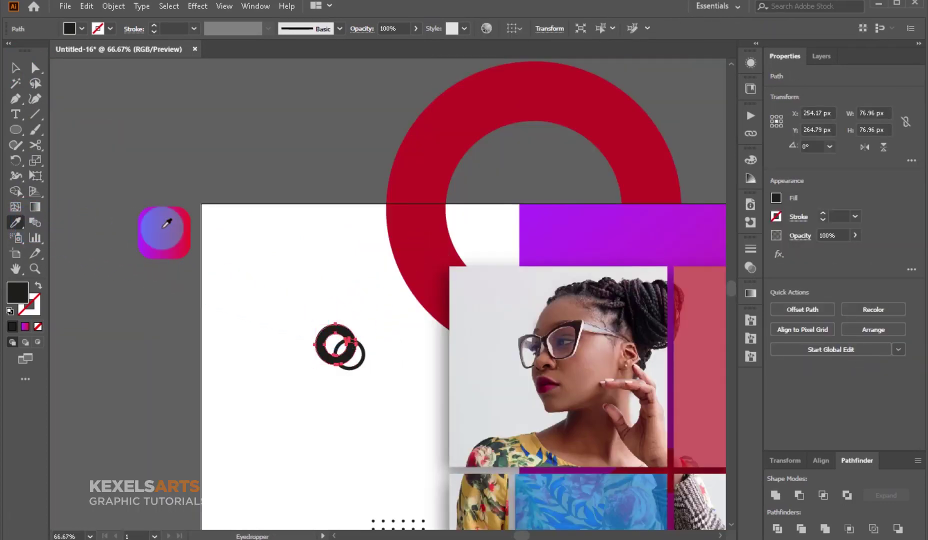
click(163, 220)
click(22, 70)
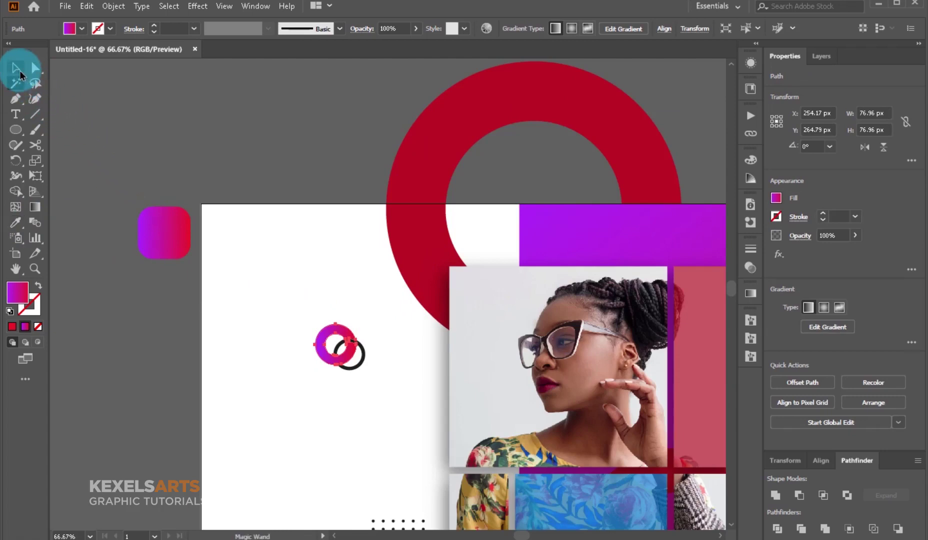
click(174, 87)
Scale the two interlocking rings down together
ctrl+click(379, 341)
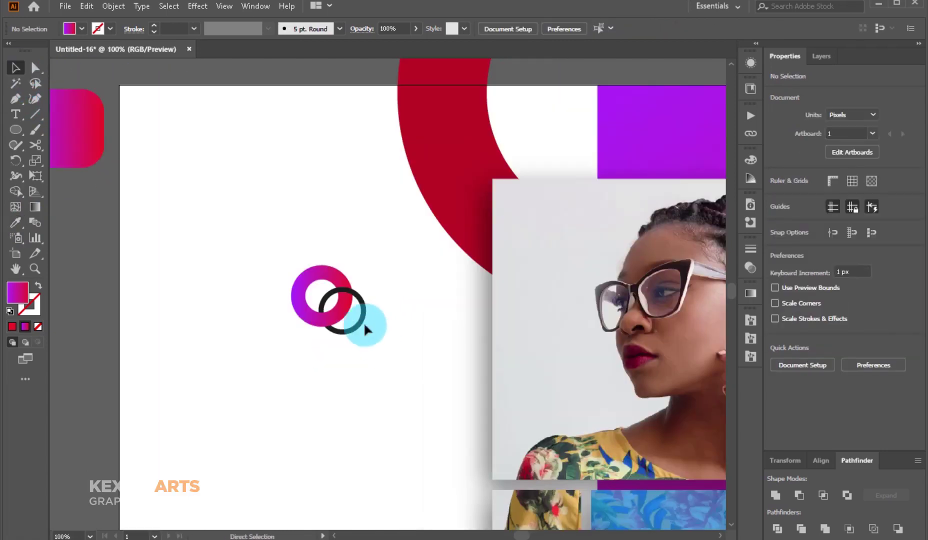
mouse_move(298, 240)
mouse_down()
mouse_move(389, 362)
mouse_move(344, 315)
mouse_up()
click(372, 299)
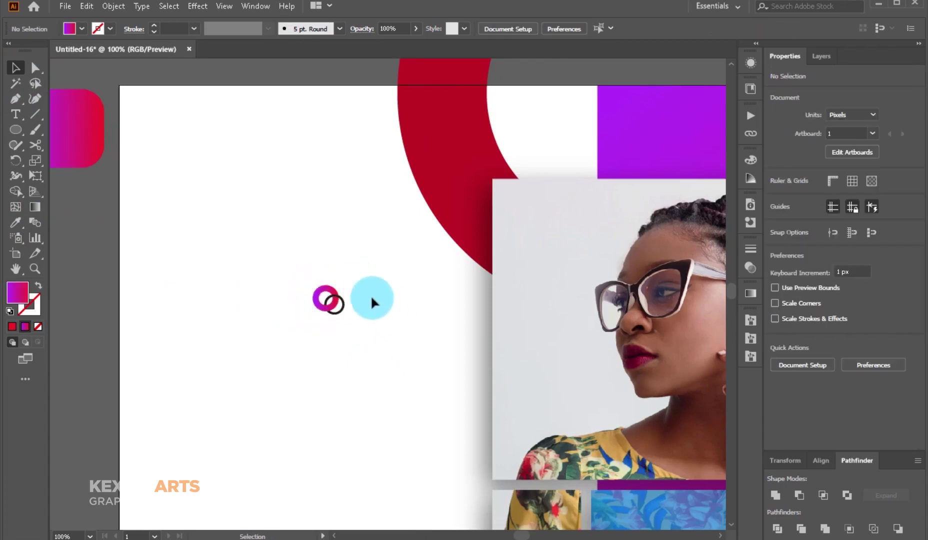
mouse_move(305, 263)
mouse_down()
mouse_move(368, 325)
mouse_move(352, 322)
mouse_up()
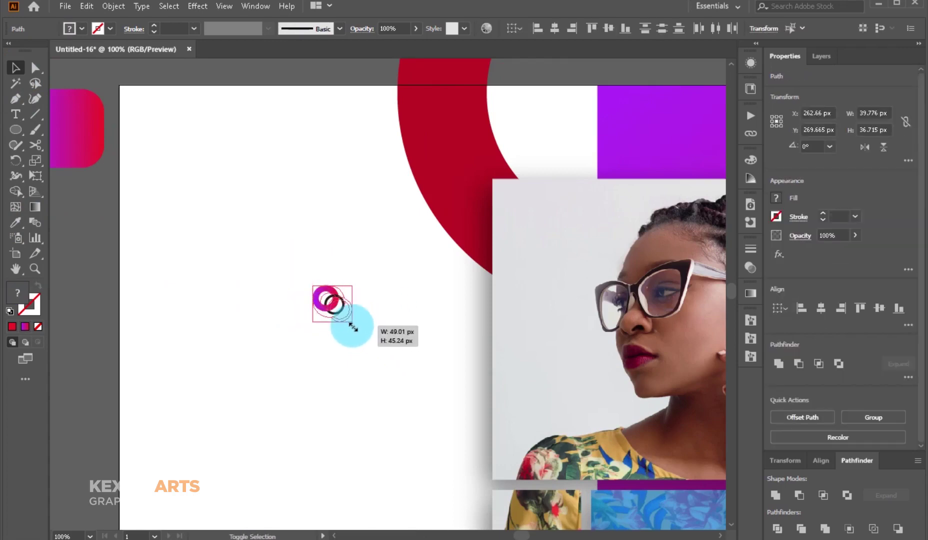
click(385, 311)
Group the two rings and move the group right, nearer the photo
click(336, 303)
drag(317, 271, 378, 355)
right_click(336, 300)
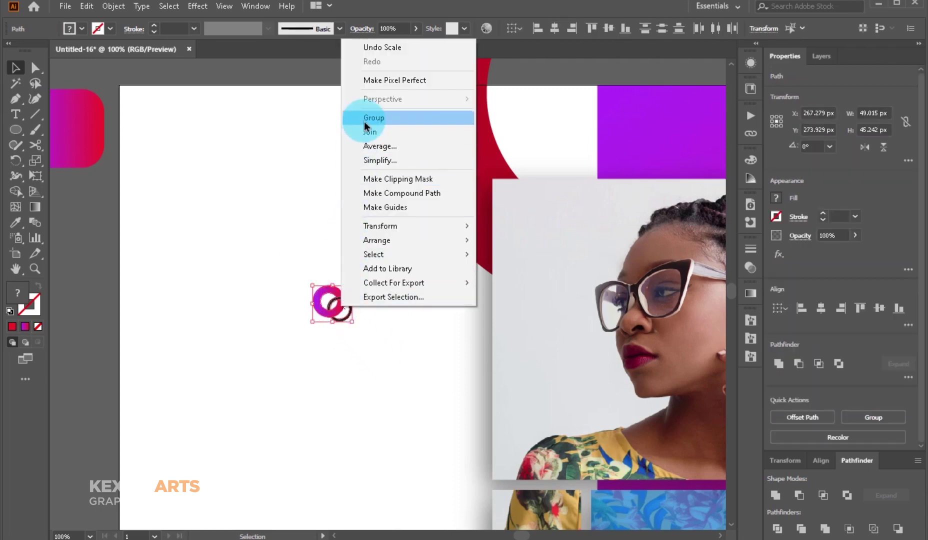
click(364, 121)
click(410, 290)
drag(340, 306, 419, 306)
key(ctrl+minus)
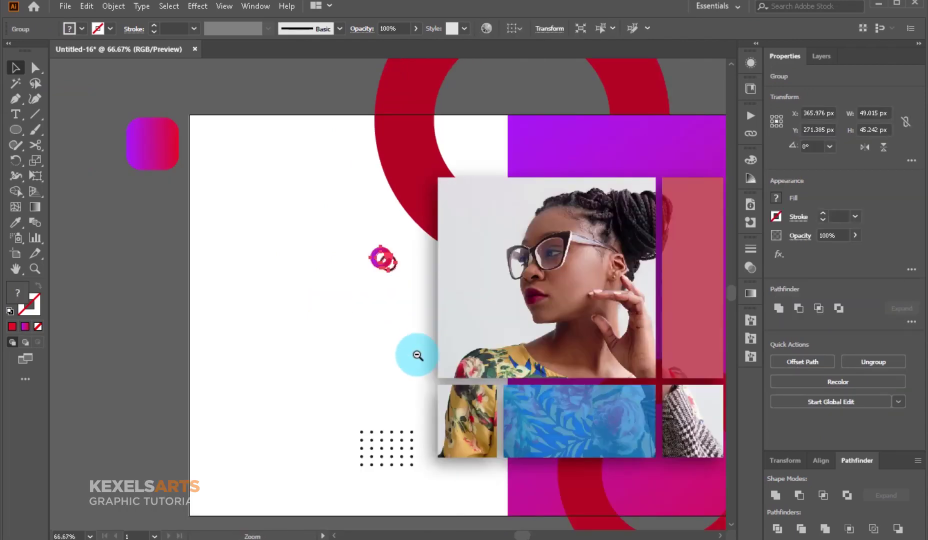
Copy the ring group to the lower-left corner and reflect it across a vertical axis
key(ctrl+minus)
mouse_move(367, 226)
mouse_down()
mouse_move(291, 382)
mouse_move(282, 382)
mouse_up()
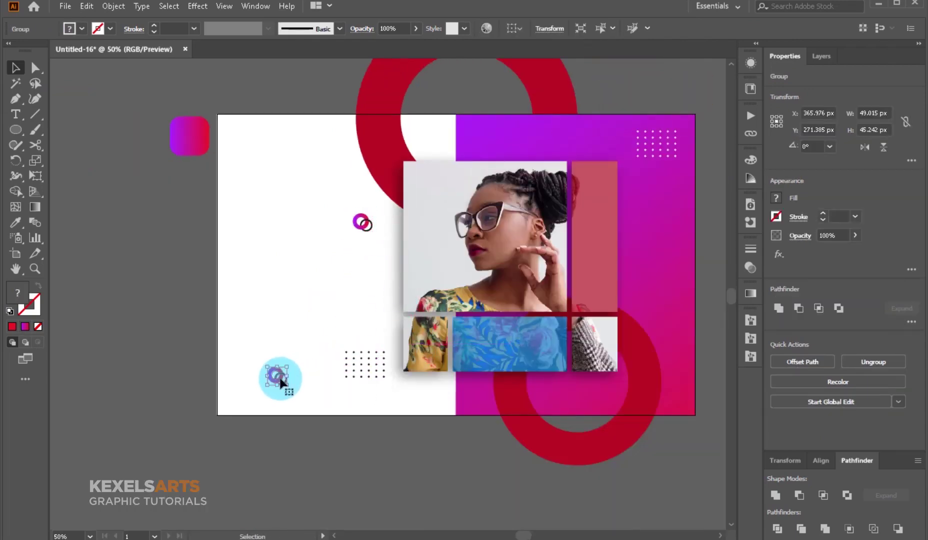
right_click(281, 382)
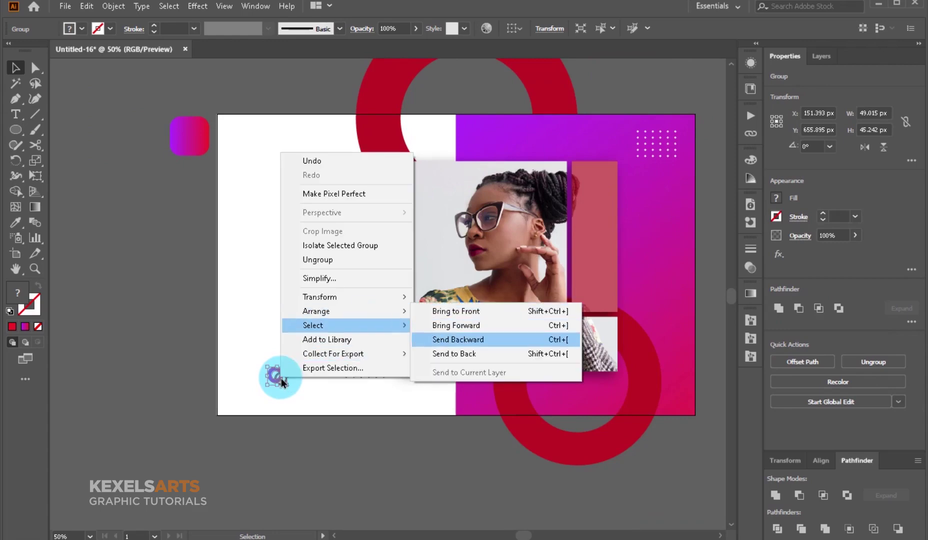
mouse_move(319, 296)
click(472, 346)
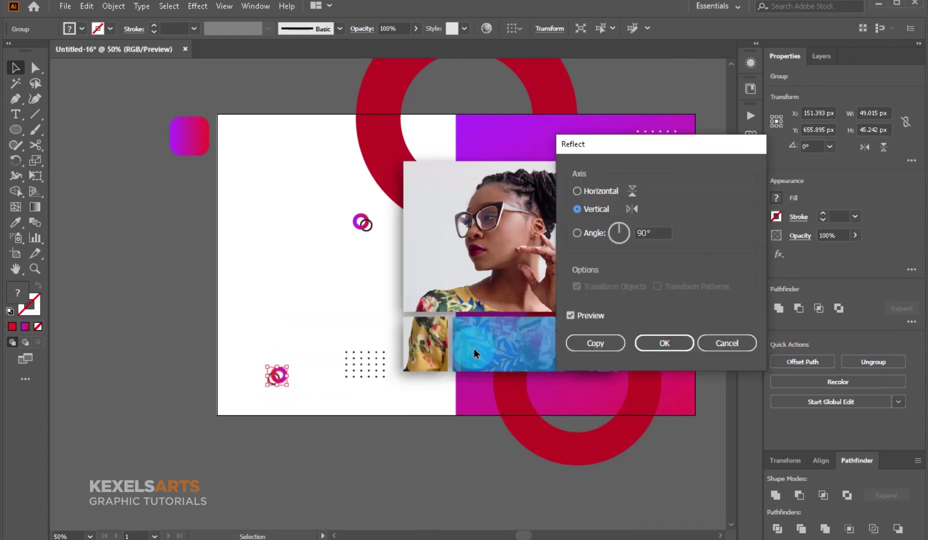
click(583, 345)
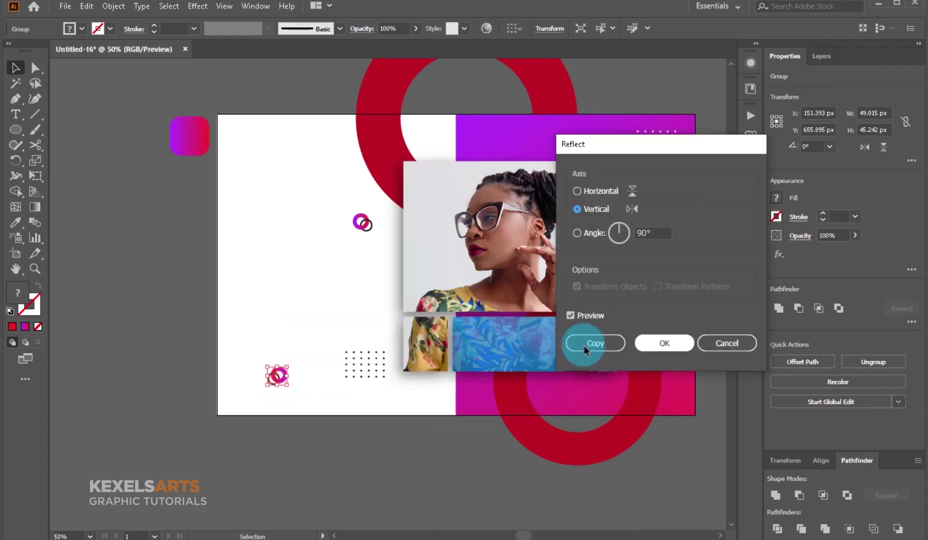
click(664, 343)
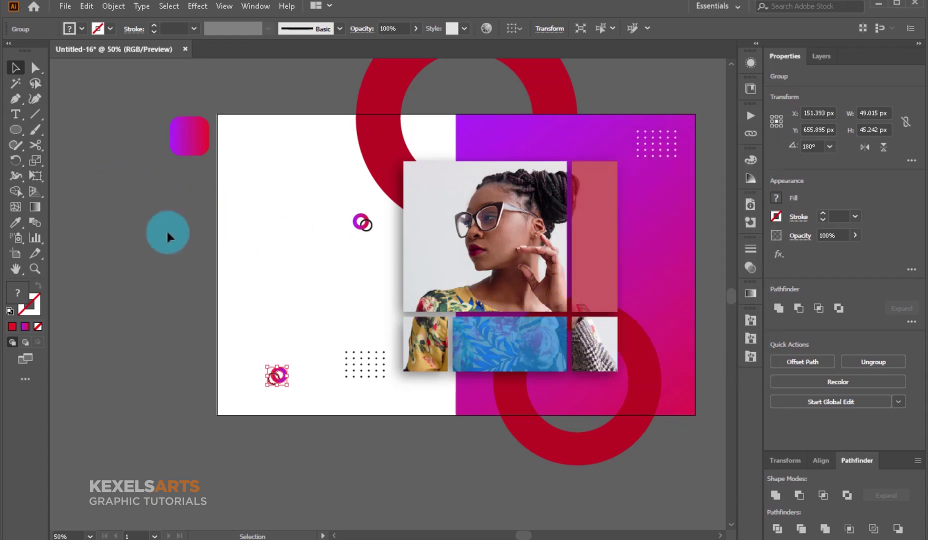
Zoom in to check the mirrored rings in the lower-left corner
click(148, 219)
click(356, 400)
drag(324, 225, 247, 325)
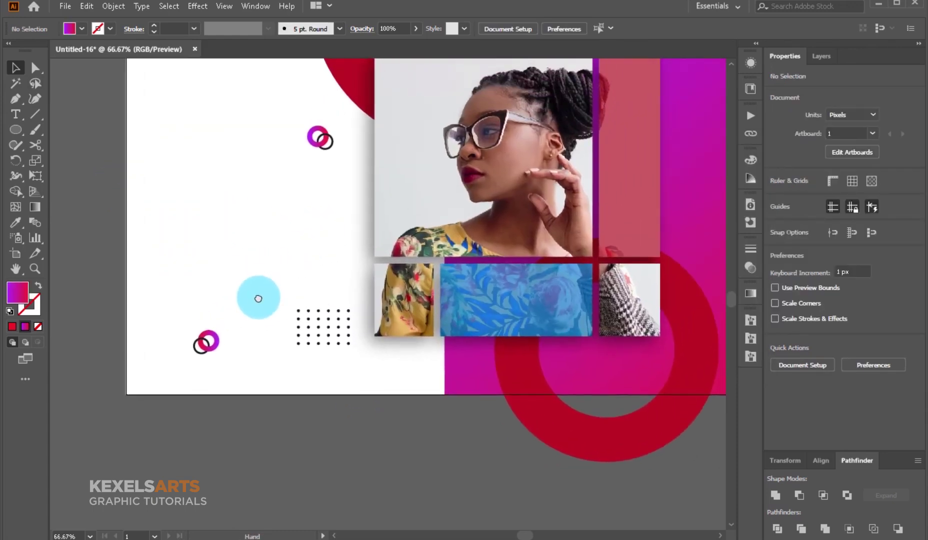
click(206, 374)
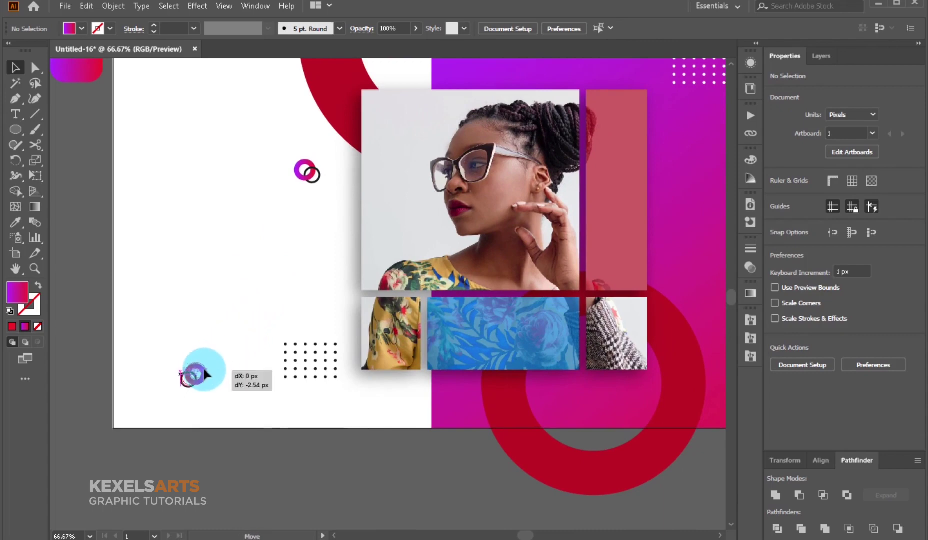
click(92, 325)
mouse_move(306, 296)
mouse_down()
mouse_move(286, 297)
mouse_move(247, 350)
mouse_up()
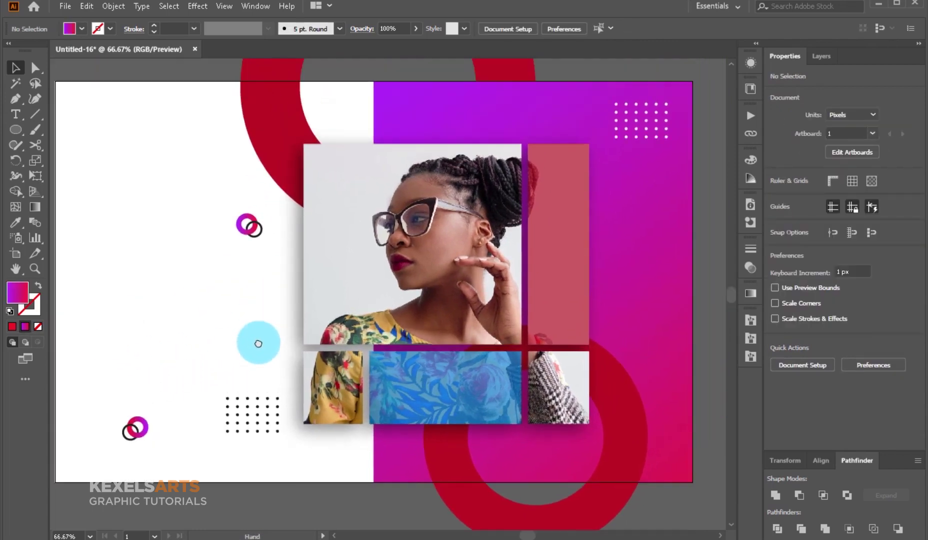
Unlock the photo Clip Group inside Layer 2 in the Layers panel
click(814, 59)
click(805, 76)
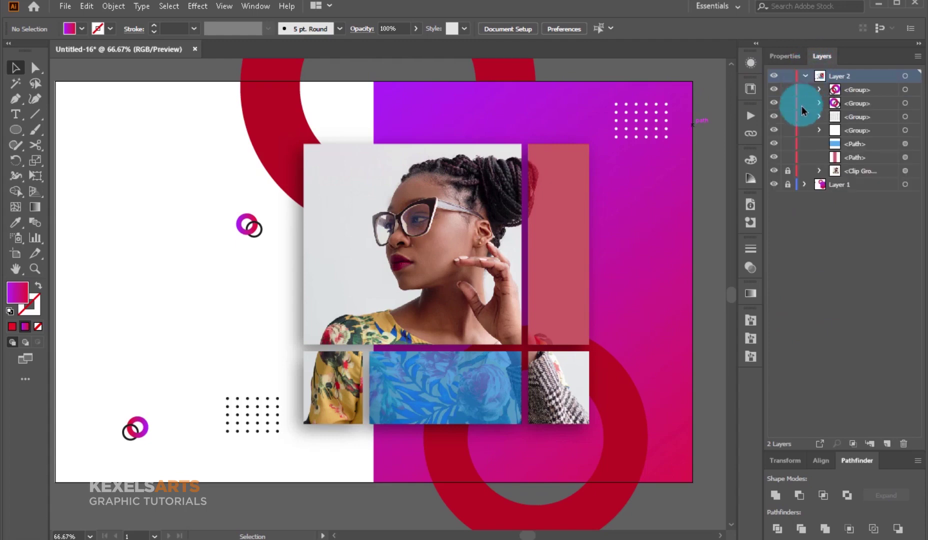
click(789, 171)
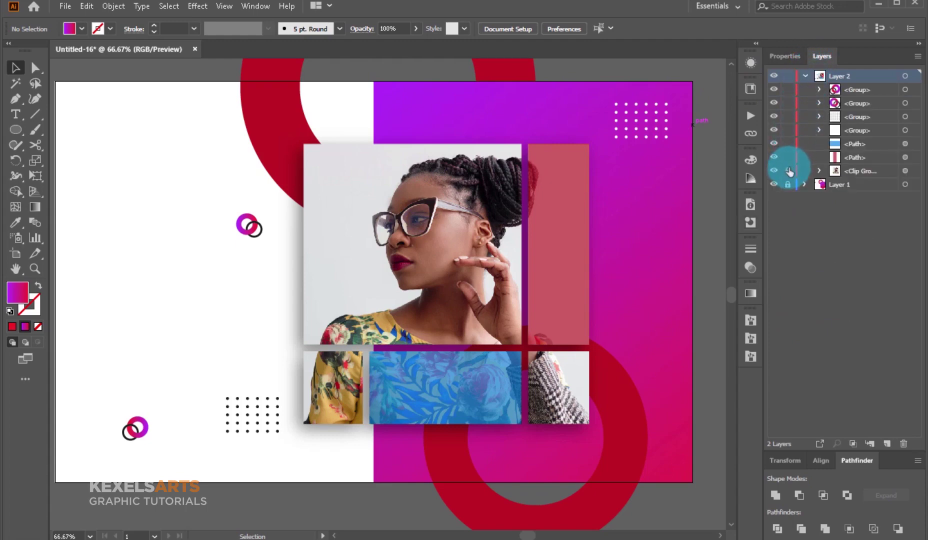
drag(475, 208, 479, 209)
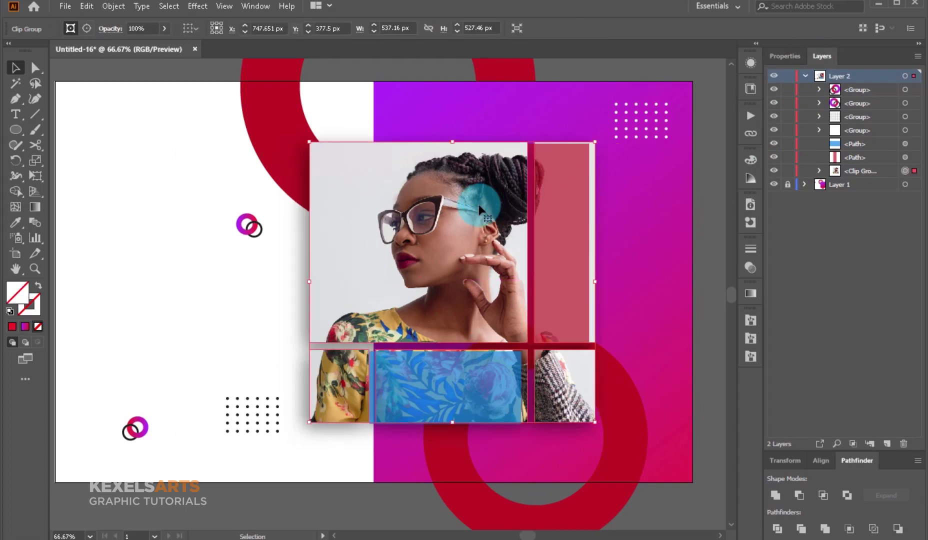
key(ctrl+z)
key(v)
Nudge the photo collage and its overlay bars slightly, then collapse Layer 2
drag(349, 112, 499, 291)
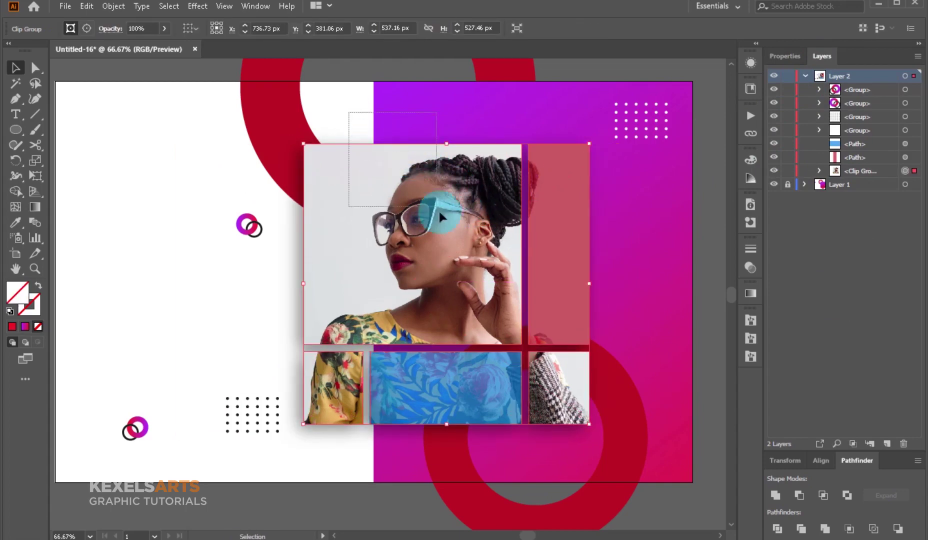
drag(539, 412, 537, 411)
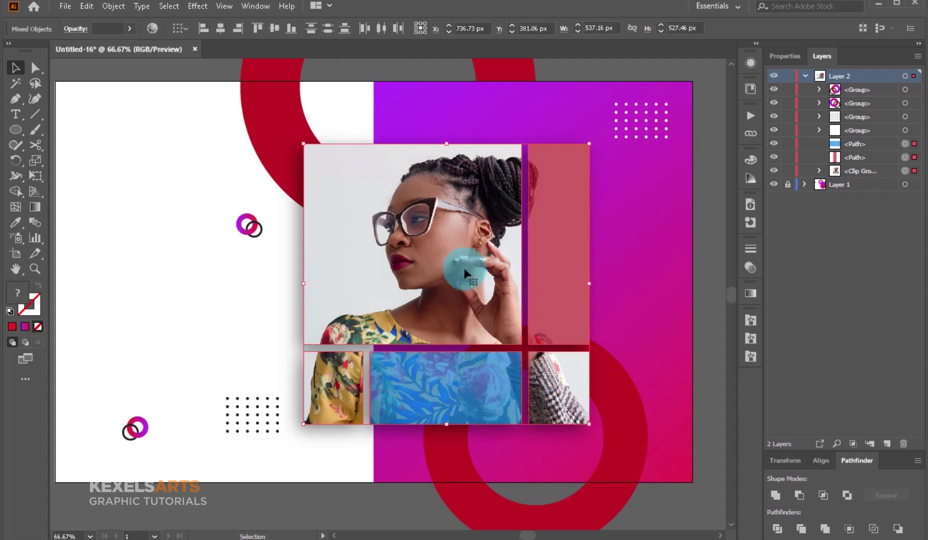
drag(464, 270, 470, 261)
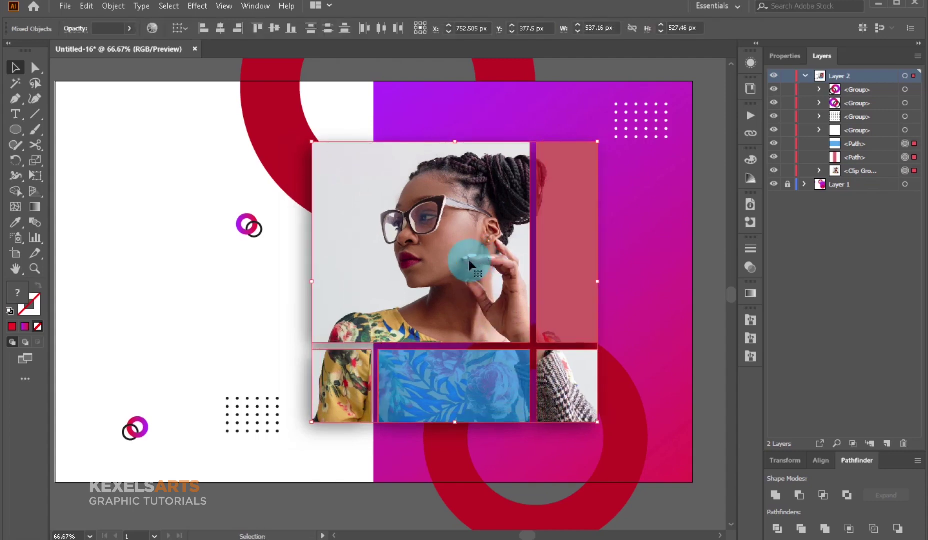
drag(469, 261, 465, 262)
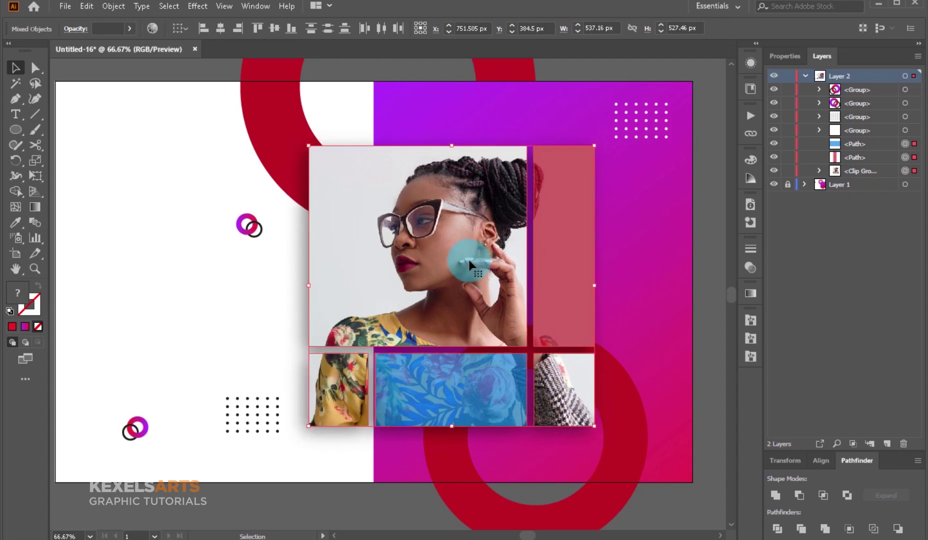
click(709, 95)
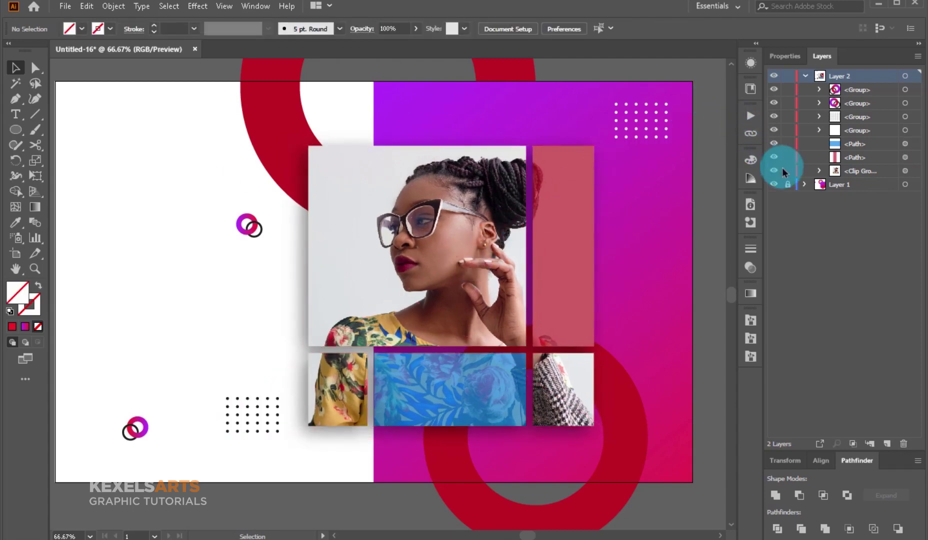
click(805, 76)
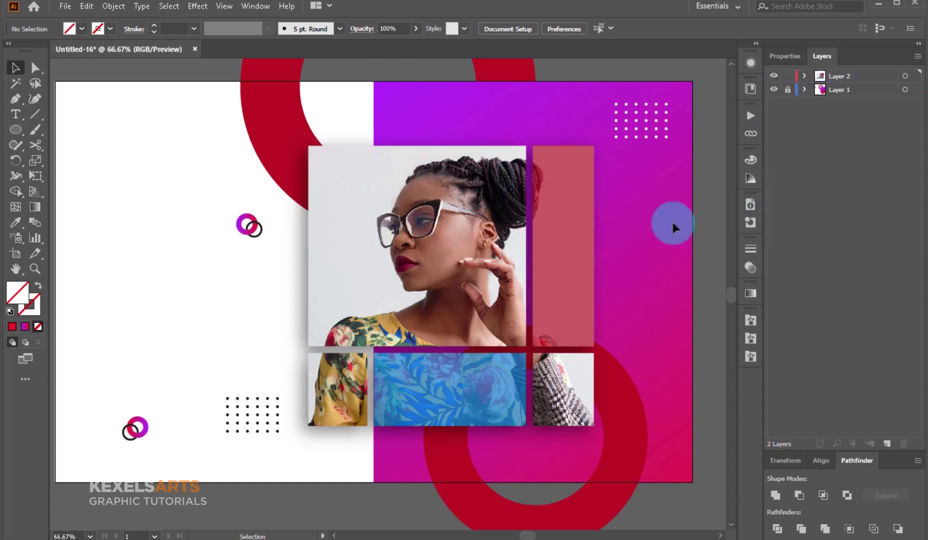
drag(452, 265, 504, 249)
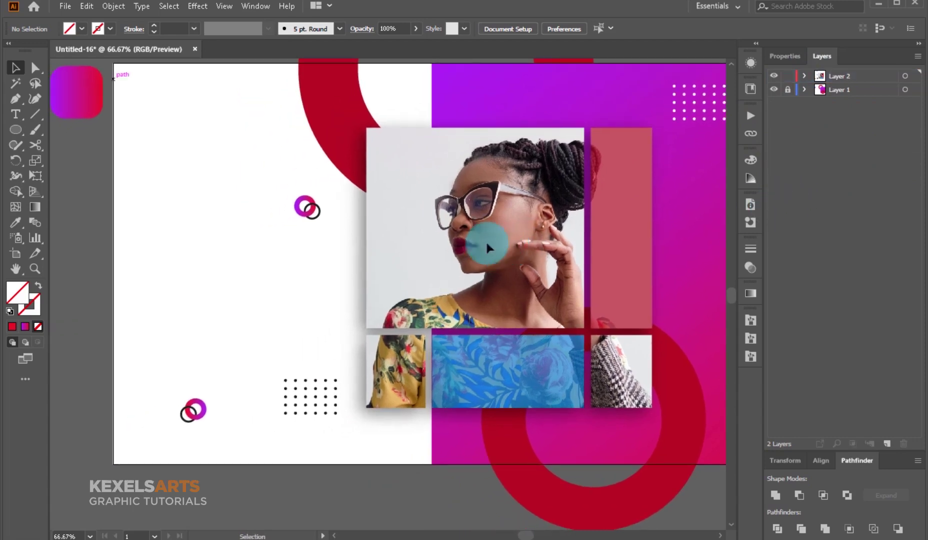
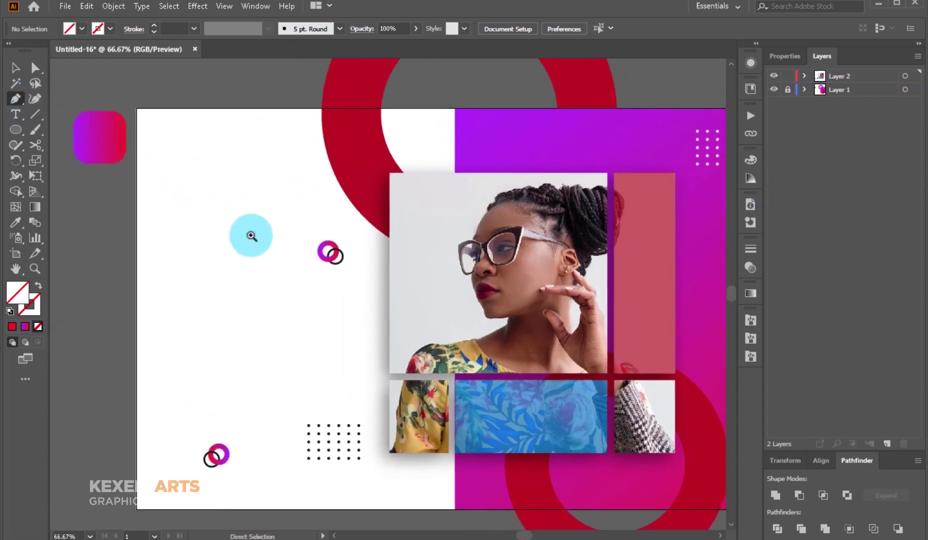
Draw a six-point zigzag path with the Pen tool on the blank area left of the photo
click(280, 253)
mouse_move(235, 261)
mouse_down()
mouse_move(249, 249)
mouse_move(262, 260)
mouse_up()
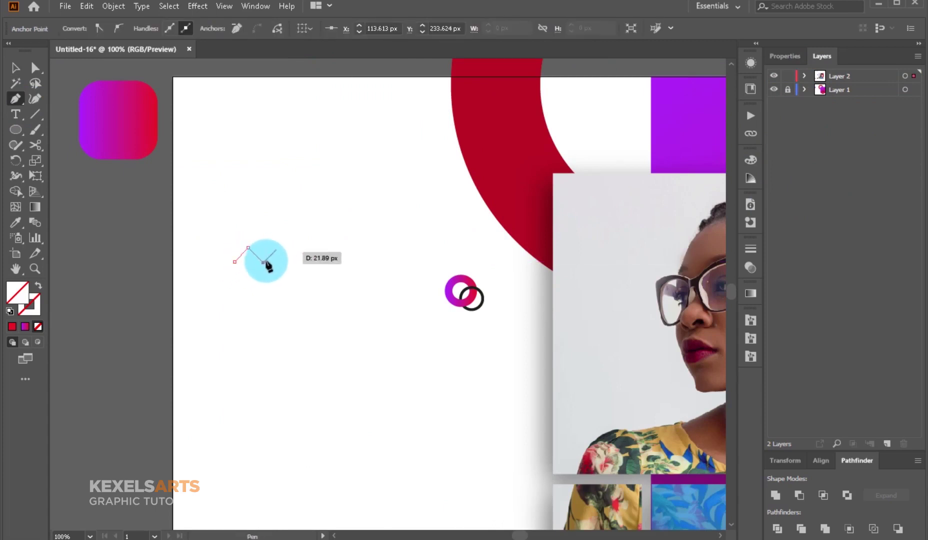
click(281, 249)
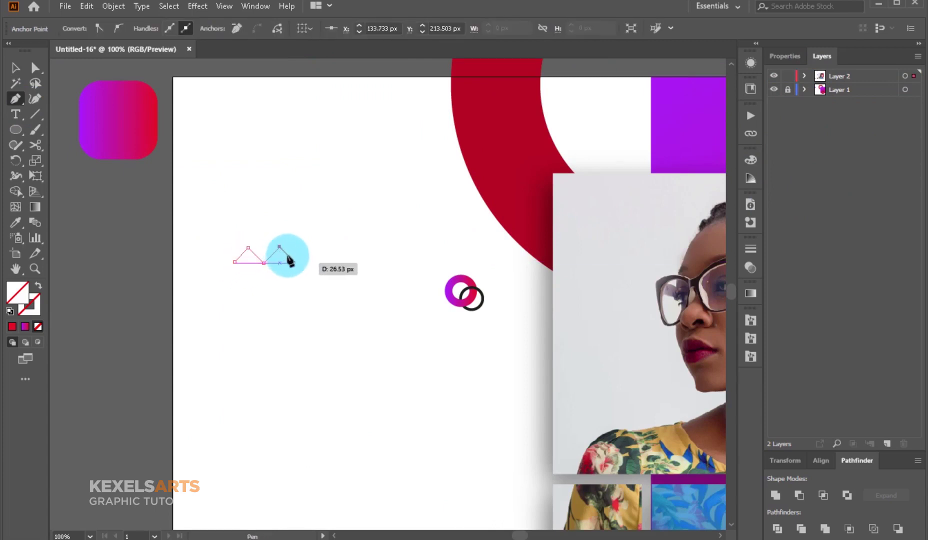
click(296, 264)
click(313, 247)
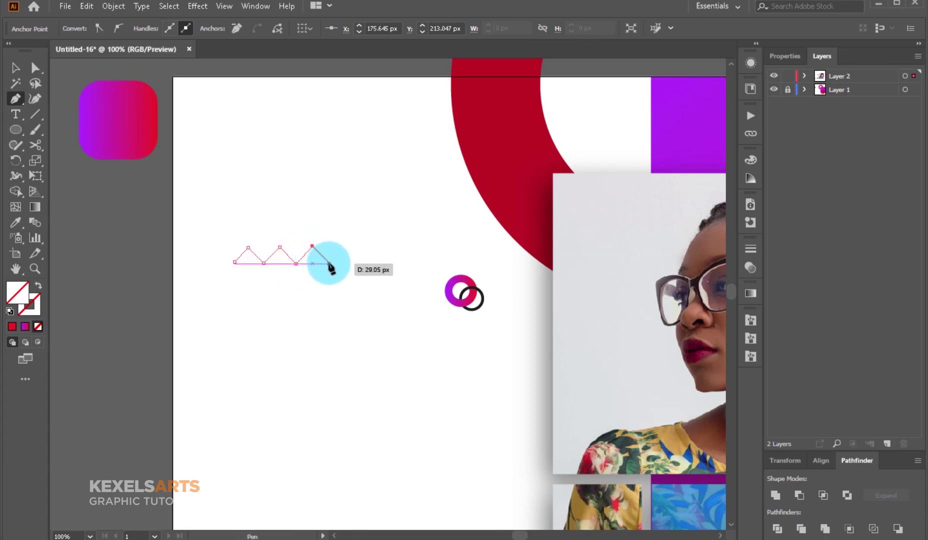
click(329, 262)
click(346, 246)
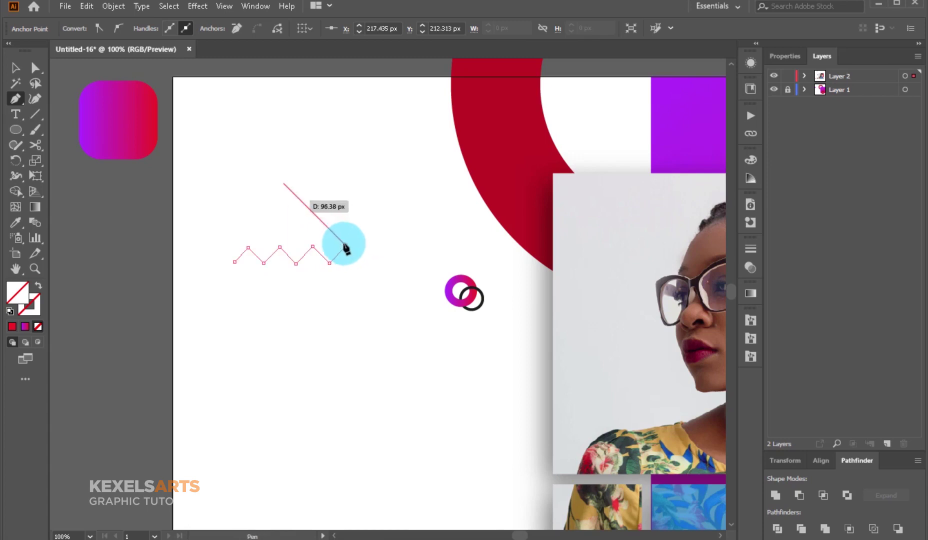
click(15, 68)
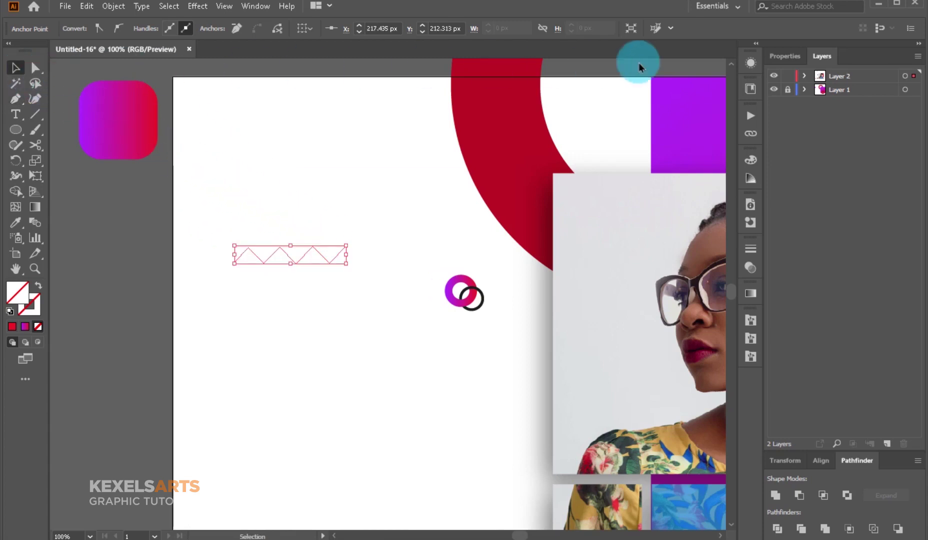
click(780, 58)
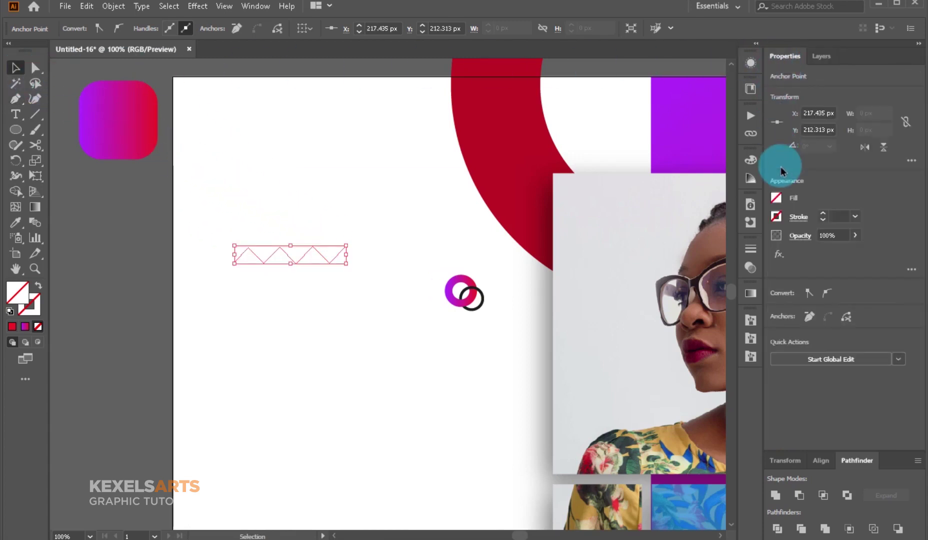
Sample the rounded square's gradient onto the zigzag as a 10 pt stroke
click(781, 197)
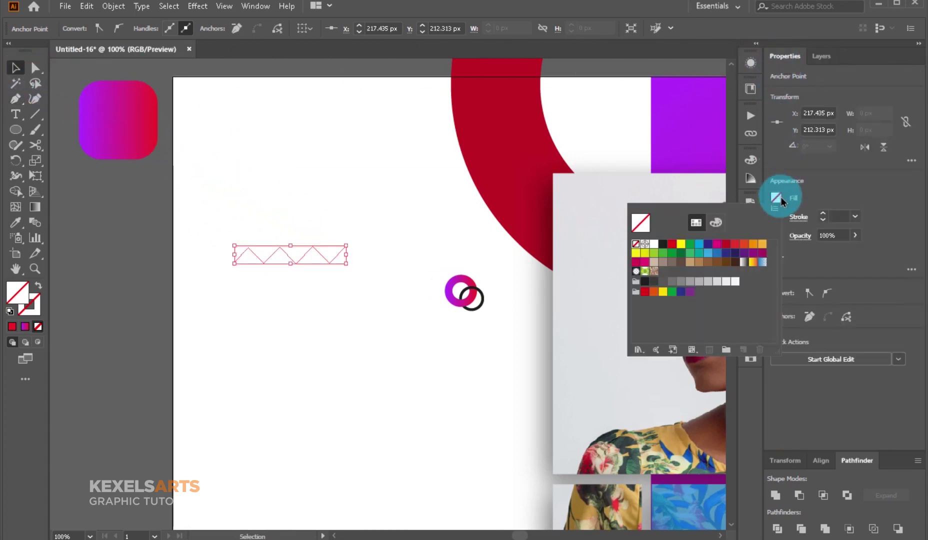
double_click(15, 222)
click(579, 405)
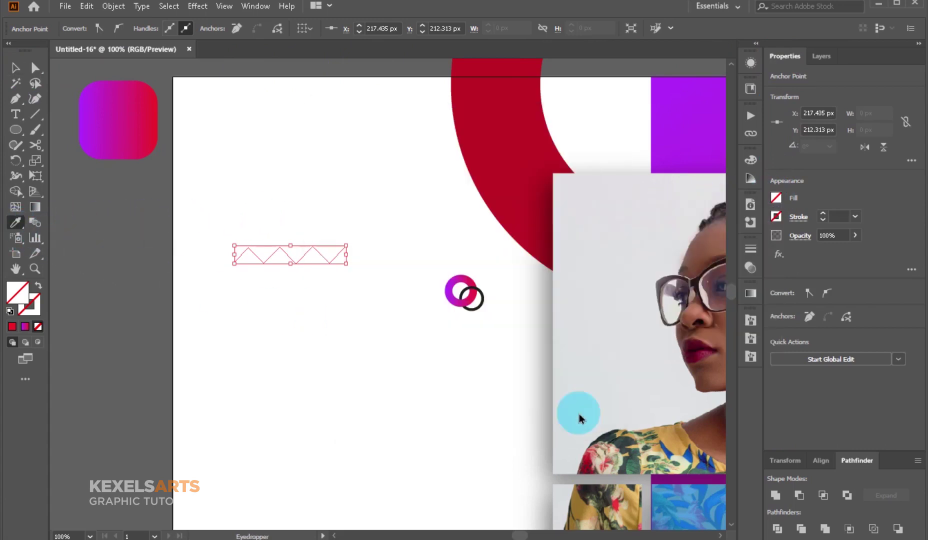
click(102, 104)
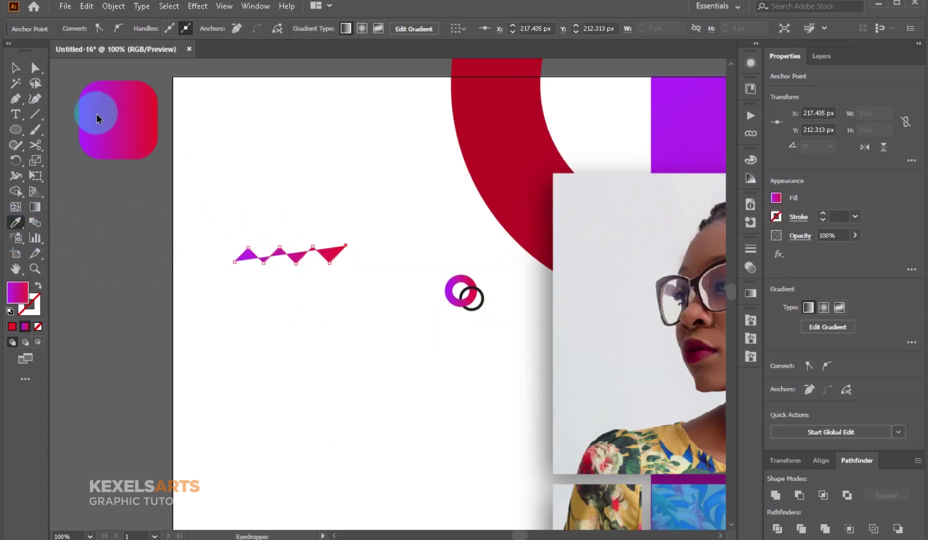
click(38, 285)
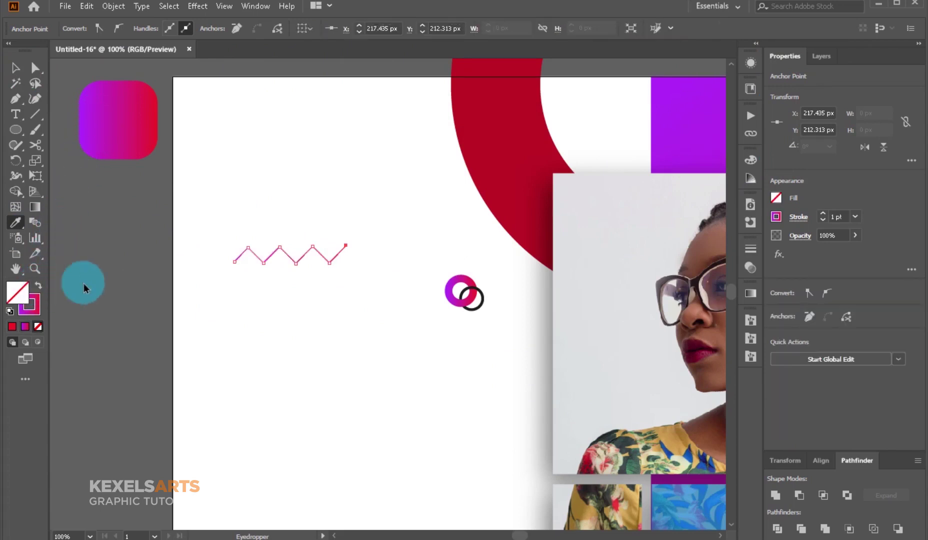
click(828, 216)
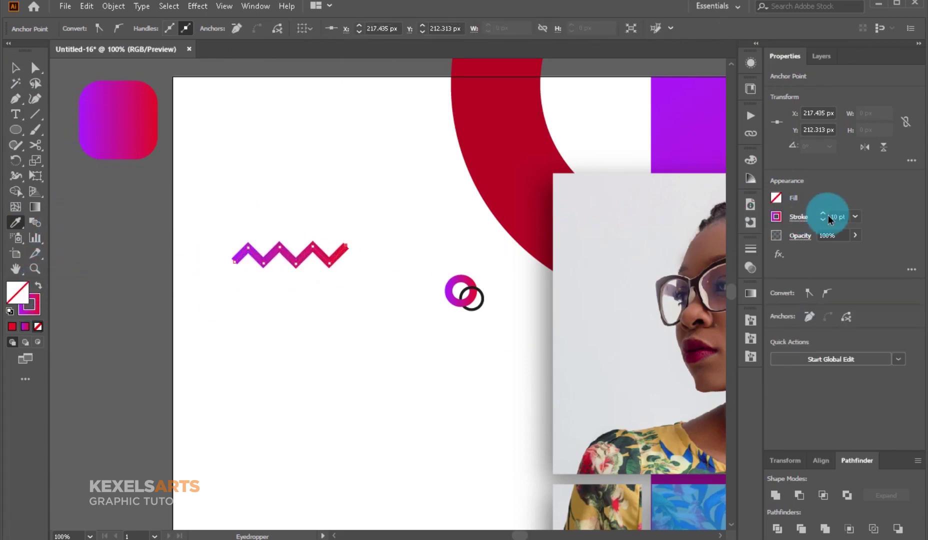
Scale the zigzag down to about 104 px wide and thin its stroke to 6 pt
click(16, 68)
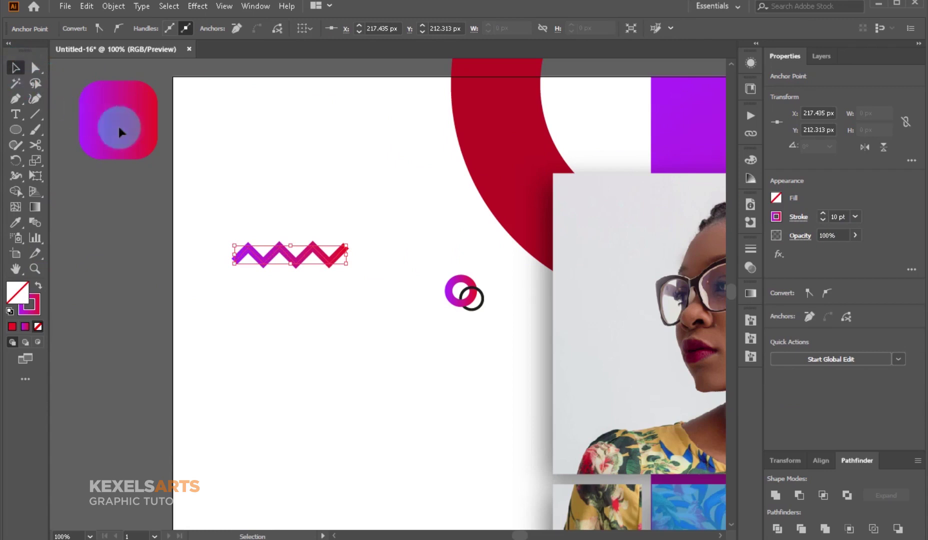
drag(346, 255, 342, 261)
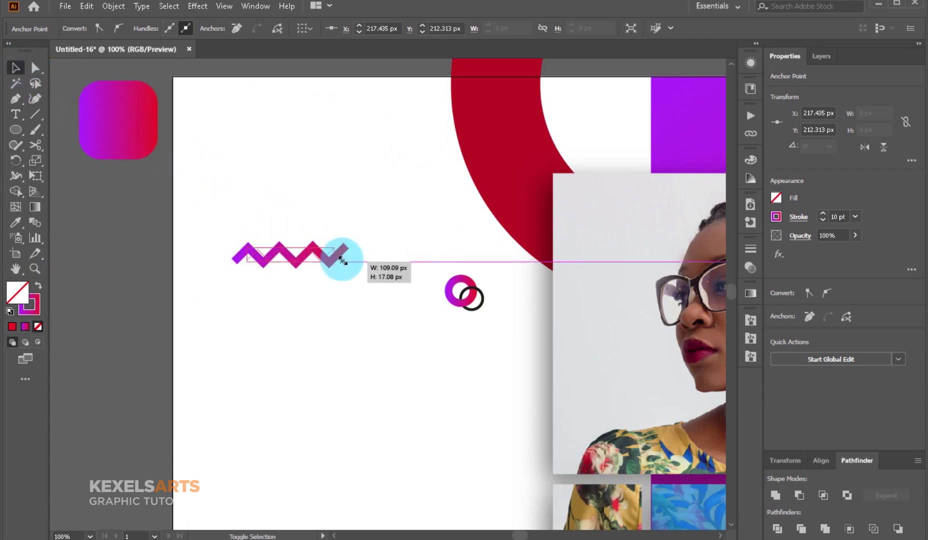
drag(338, 261, 344, 261)
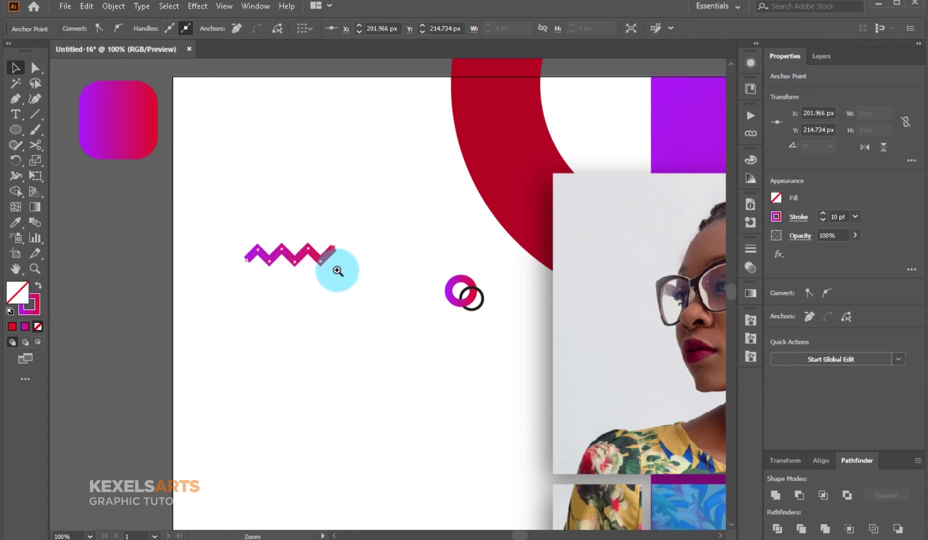
click(338, 270)
drag(421, 297, 390, 294)
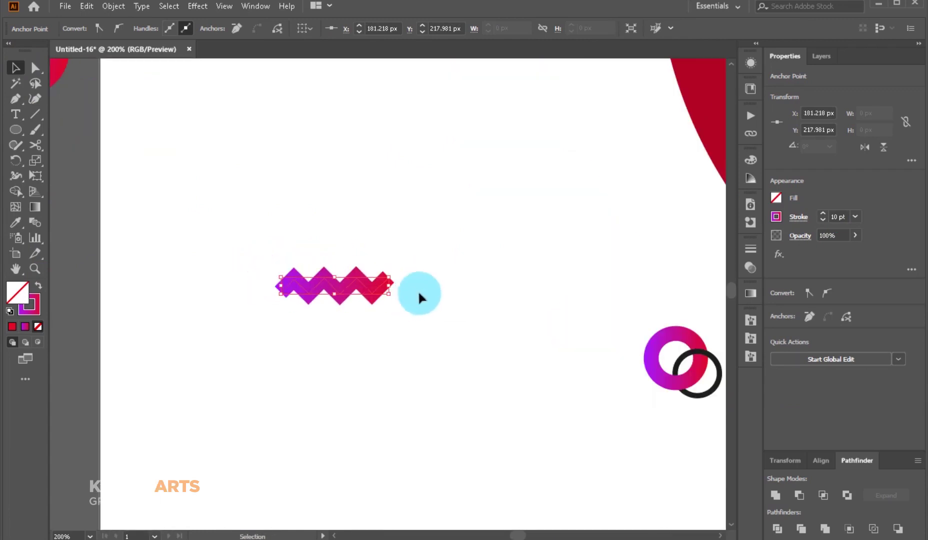
click(822, 221)
key(ctrl+minus)
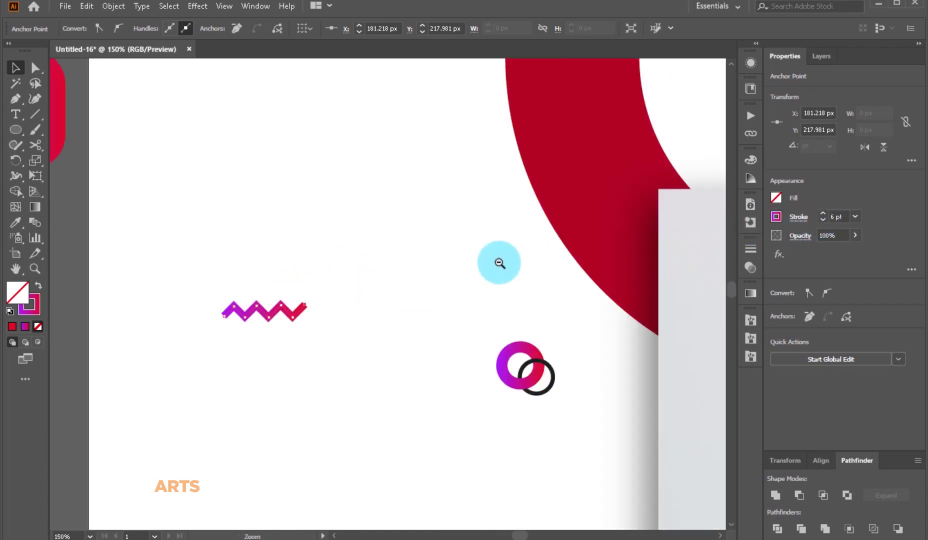
key(ctrl+minus)
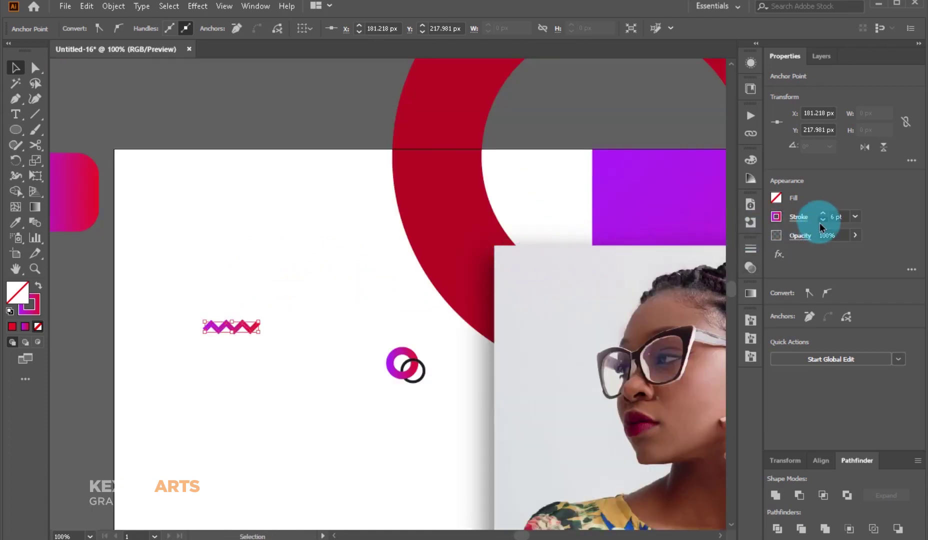
click(321, 296)
Give the zigzag stroke round end caps
key(ctrl+plus)
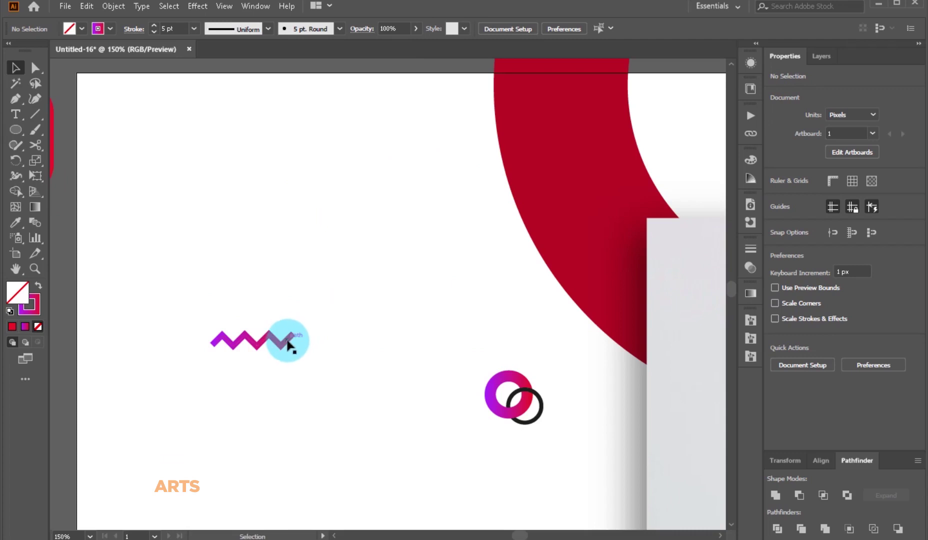
click(289, 345)
click(799, 221)
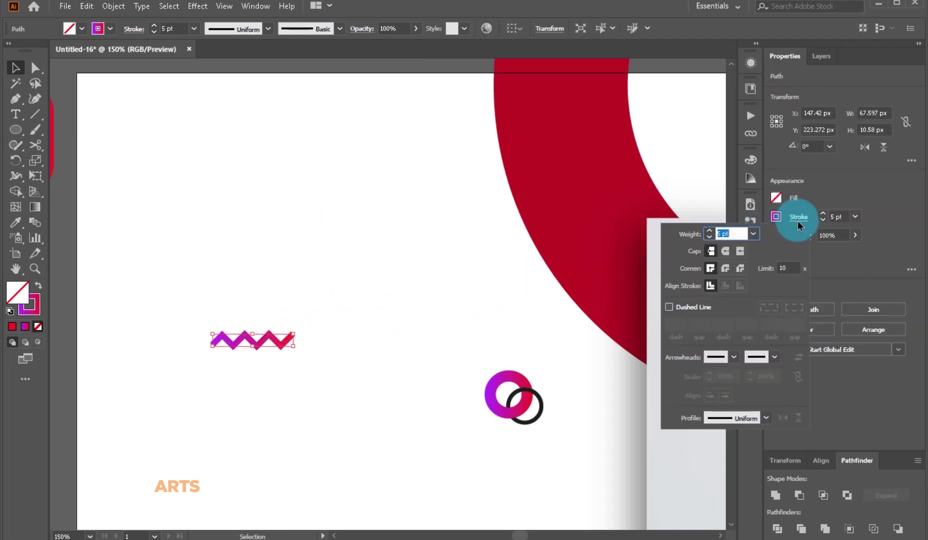
click(724, 251)
click(405, 257)
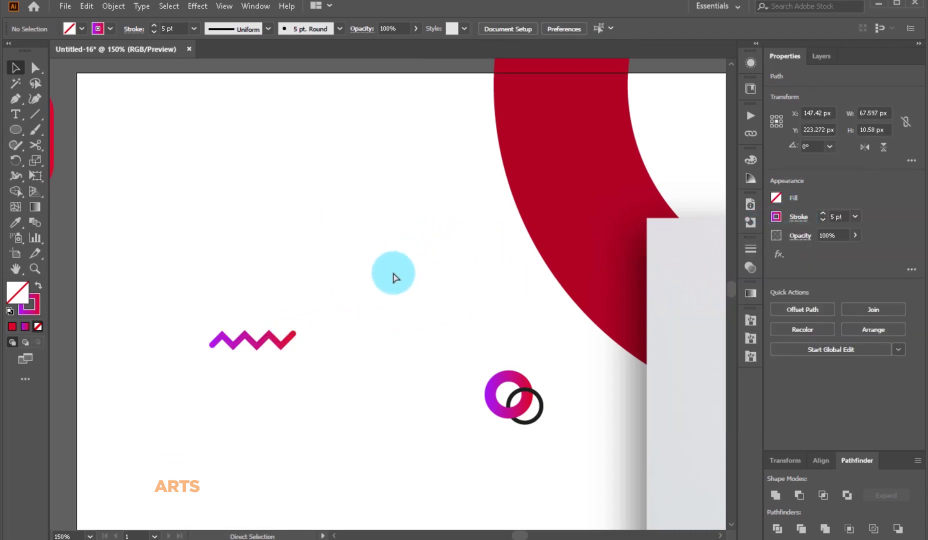
Round all the zigzag's corners into a smooth wave and drag a copy below it
click(271, 336)
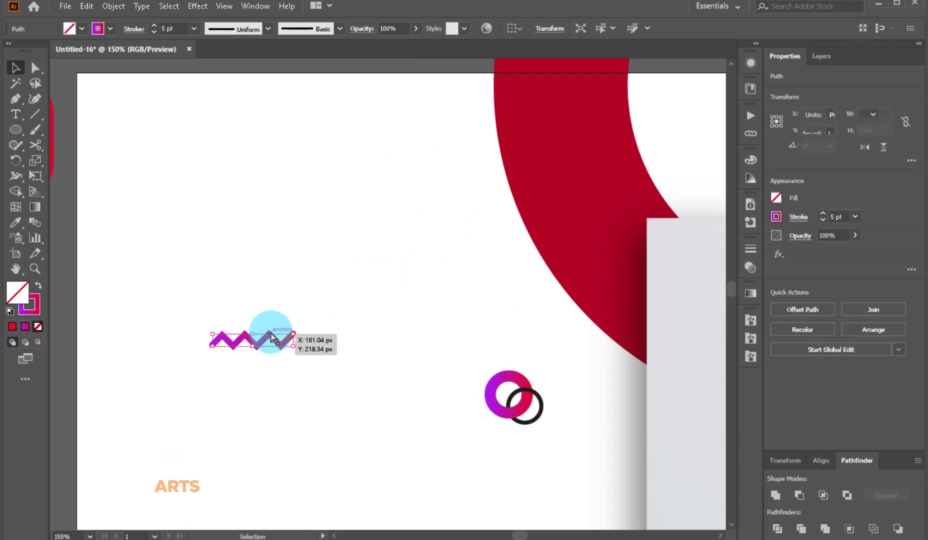
key(a)
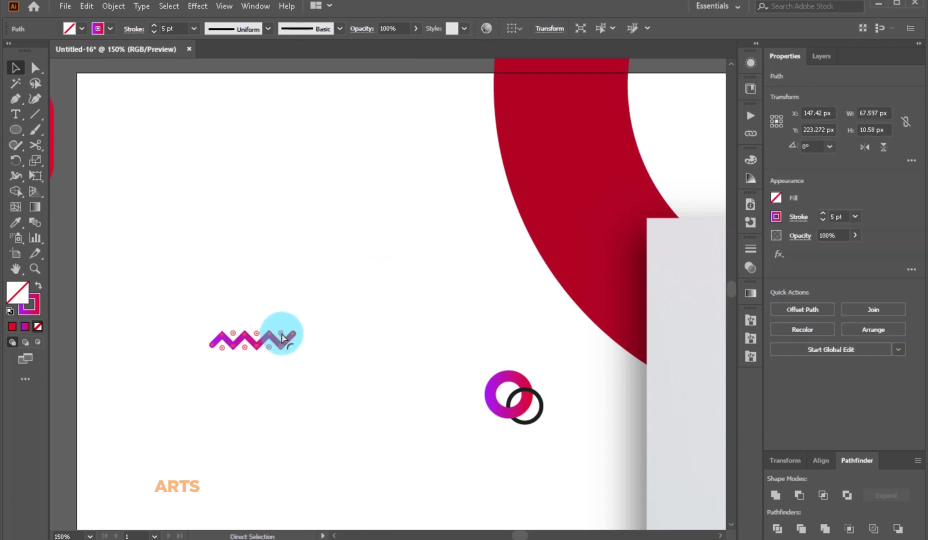
drag(283, 338, 284, 346)
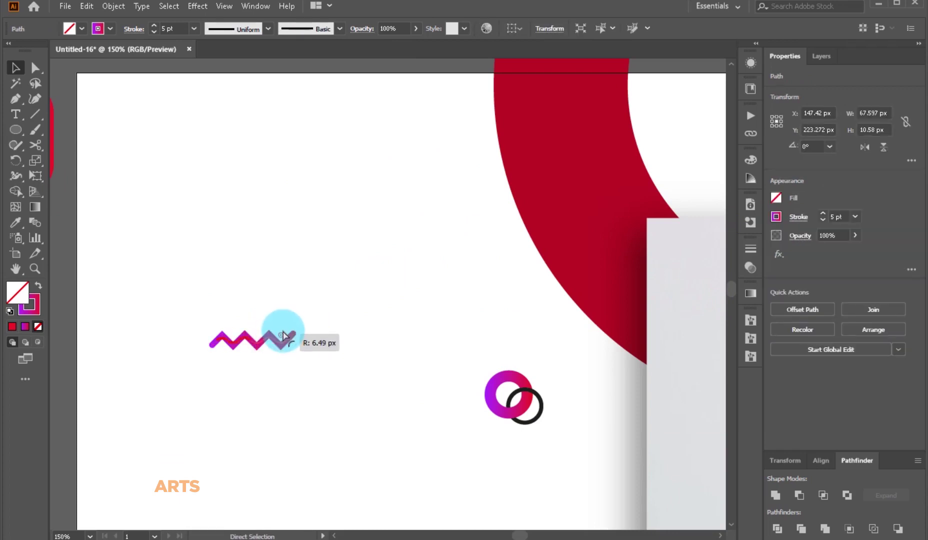
drag(284, 346, 289, 341)
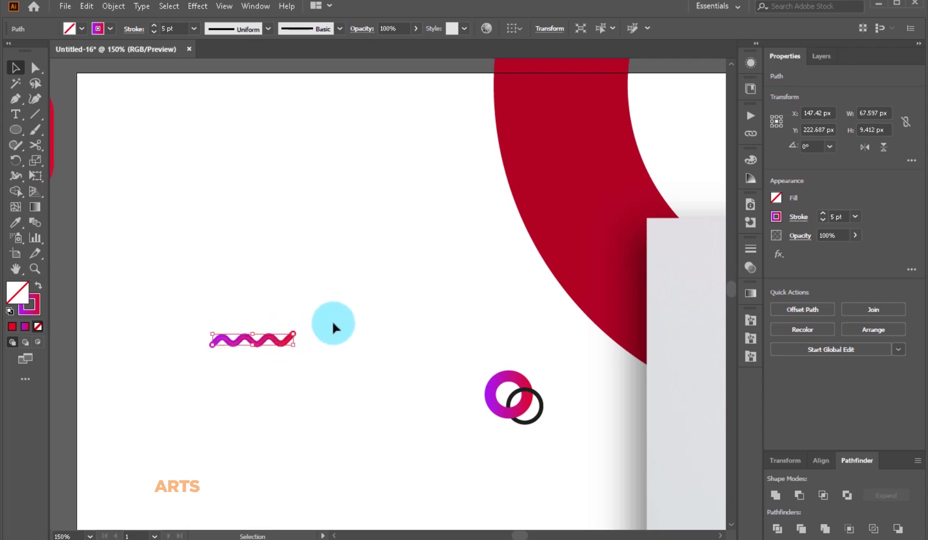
click(345, 318)
mouse_move(352, 315)
mouse_down()
mouse_move(385, 274)
mouse_move(394, 176)
mouse_up()
drag(295, 221, 295, 278)
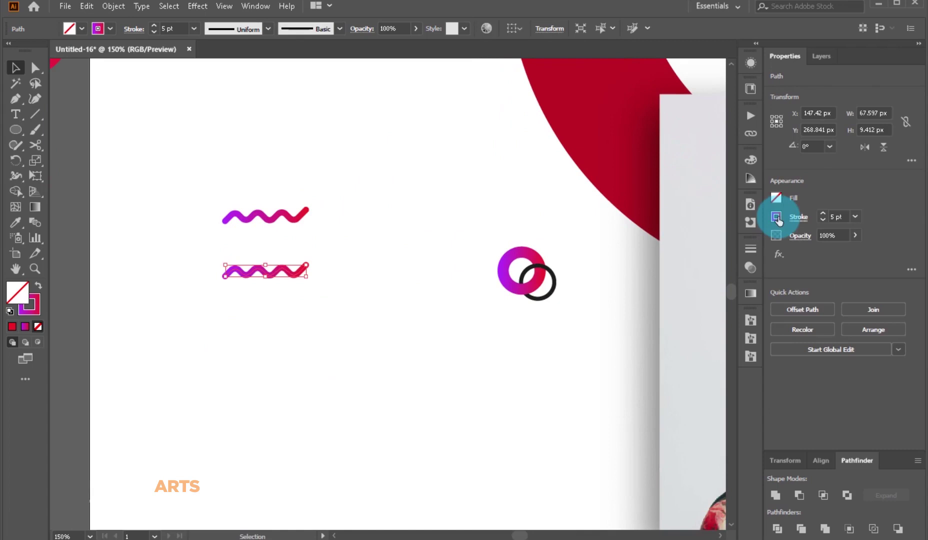
Give the copied wave a black 2 pt stroke
click(778, 220)
click(663, 263)
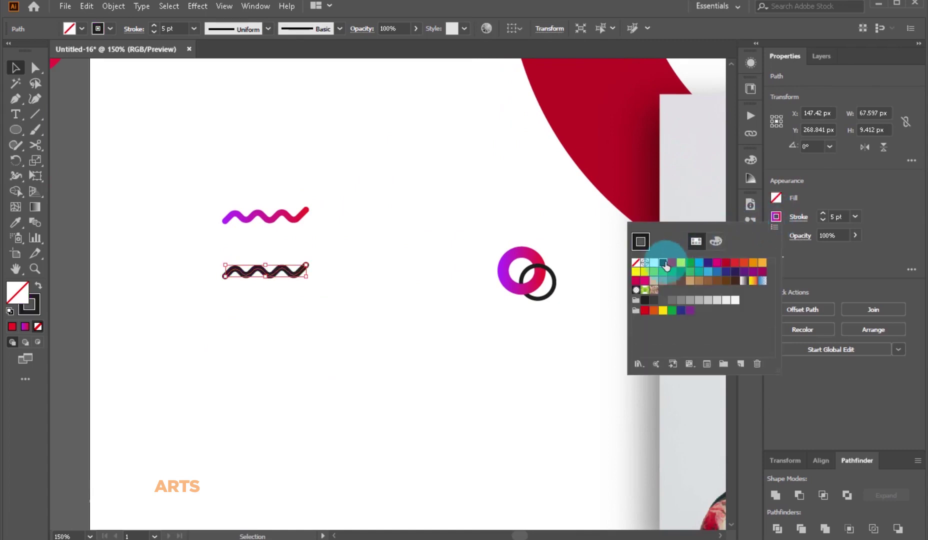
click(829, 222)
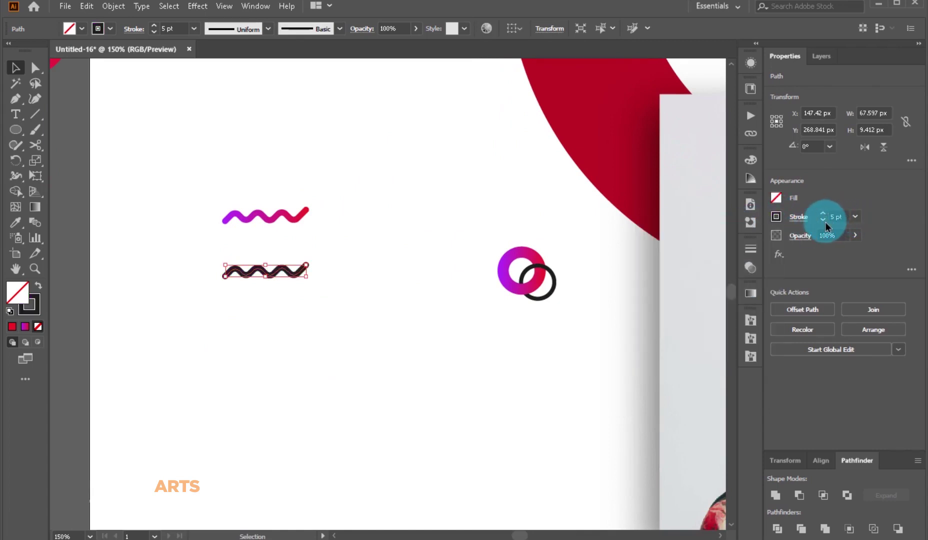
text(2)
click(461, 215)
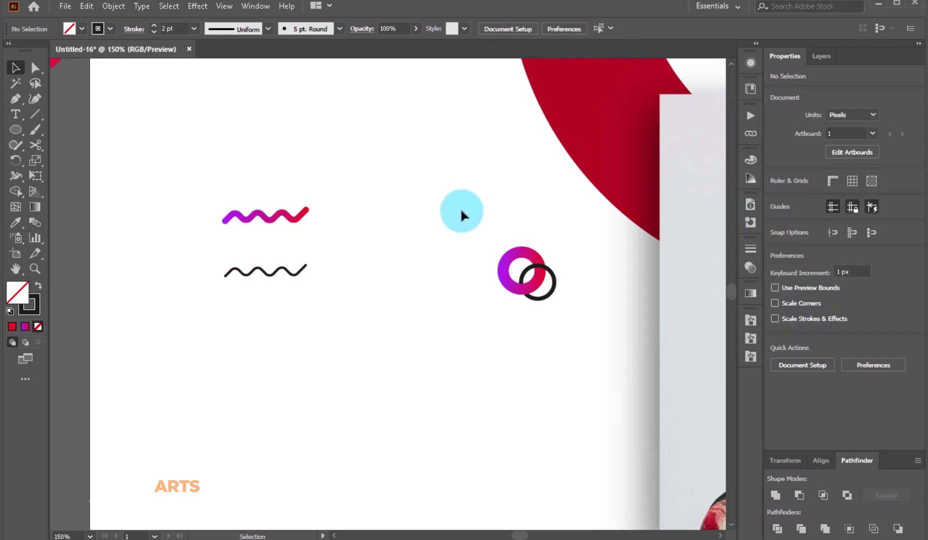
Lay the black wave over the magenta wave, slightly offset left, and select both
click(288, 273)
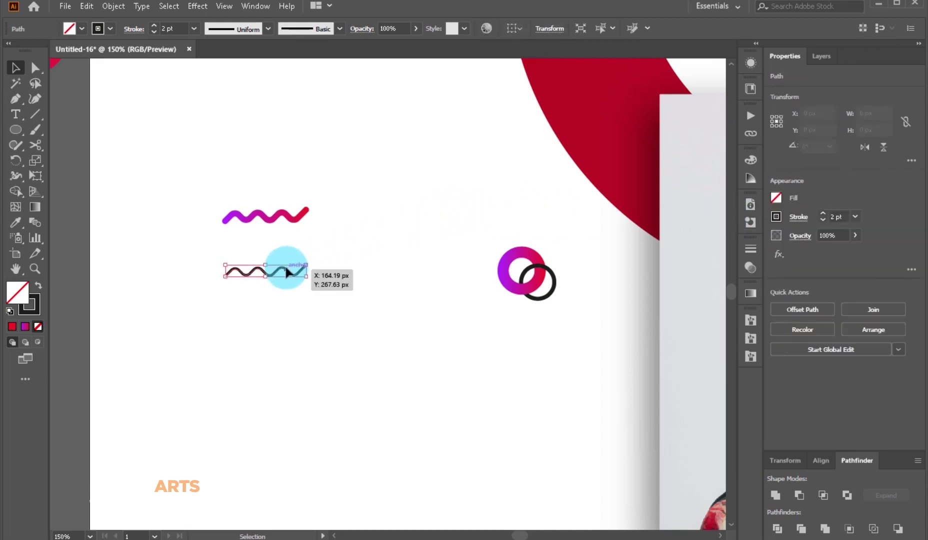
drag(280, 274, 284, 214)
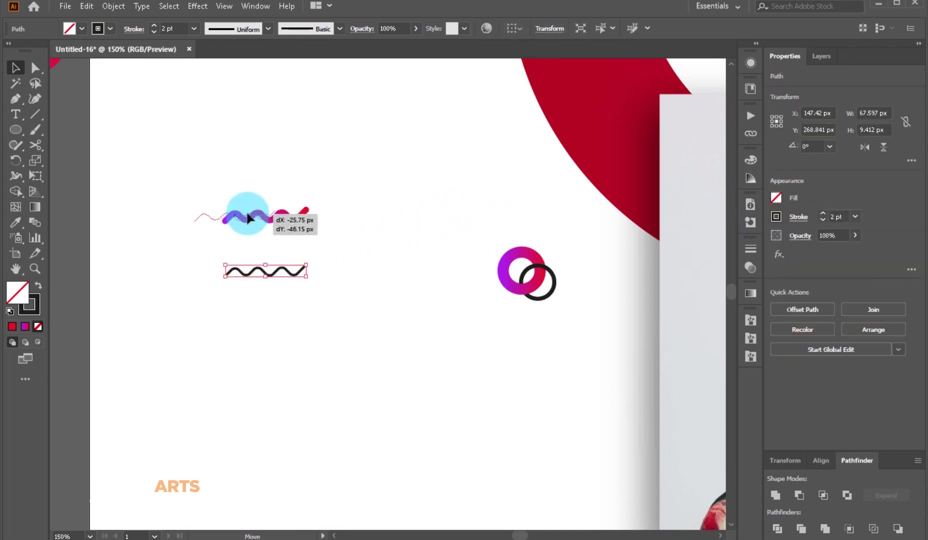
click(371, 213)
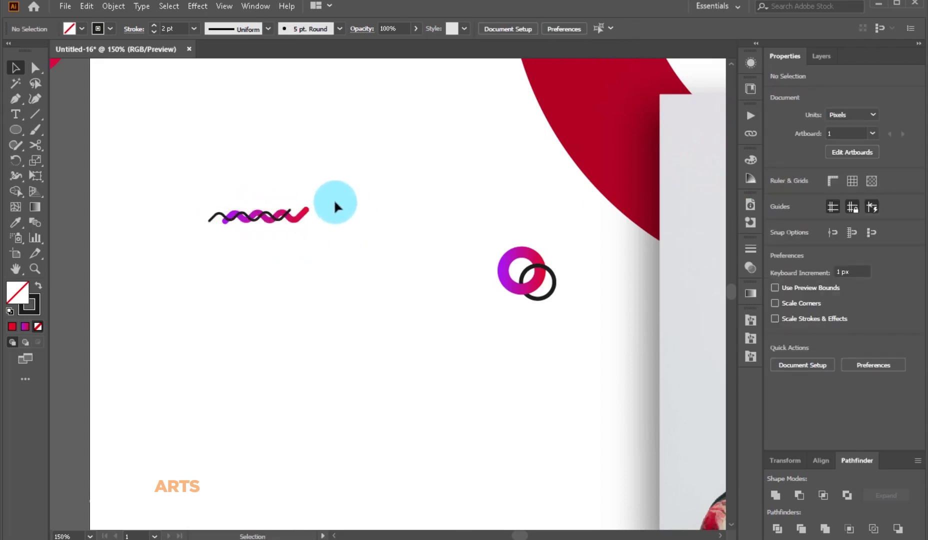
drag(260, 178, 303, 218)
right_click(306, 224)
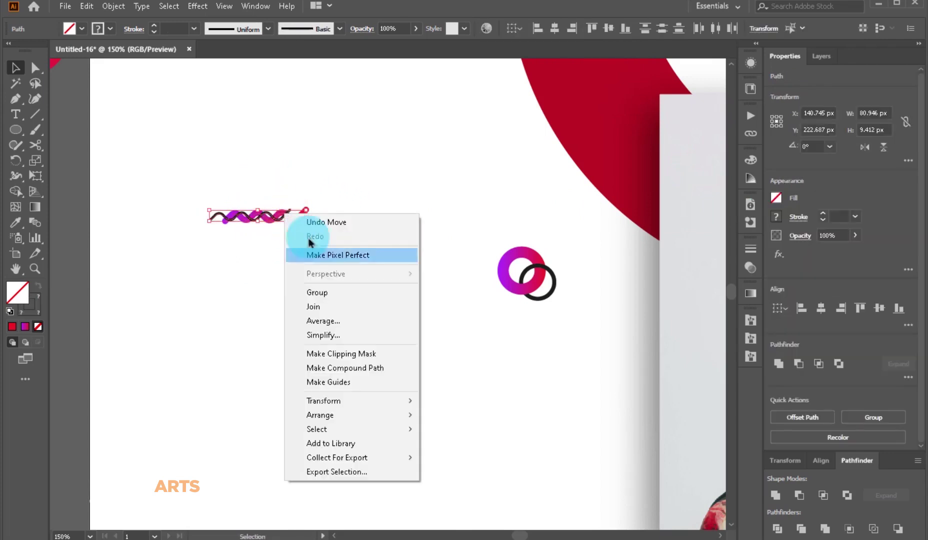
Group the two wavy paths together
click(368, 294)
click(421, 304)
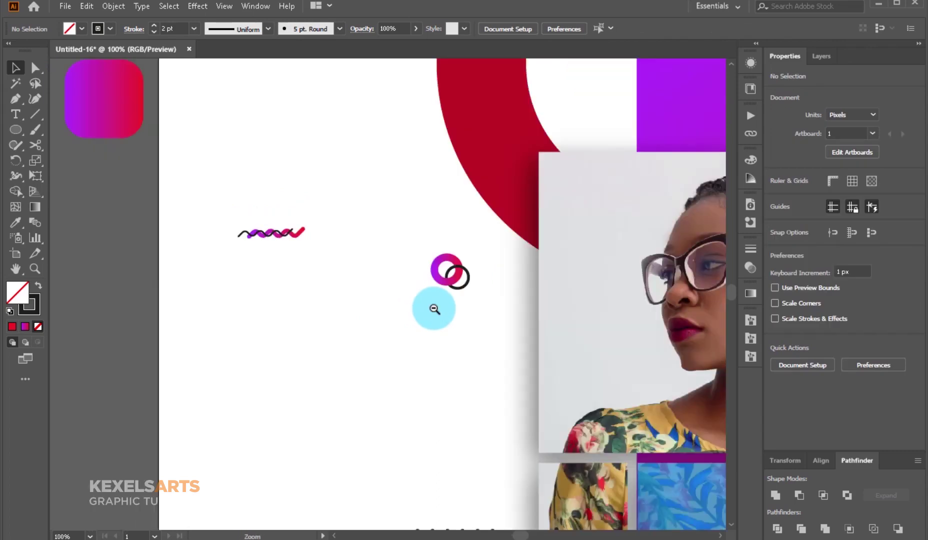
key(ctrl+minus)
key(ctrl+minus)
drag(429, 301, 411, 244)
Reselect the wave group and isolate it for editing
click(259, 180)
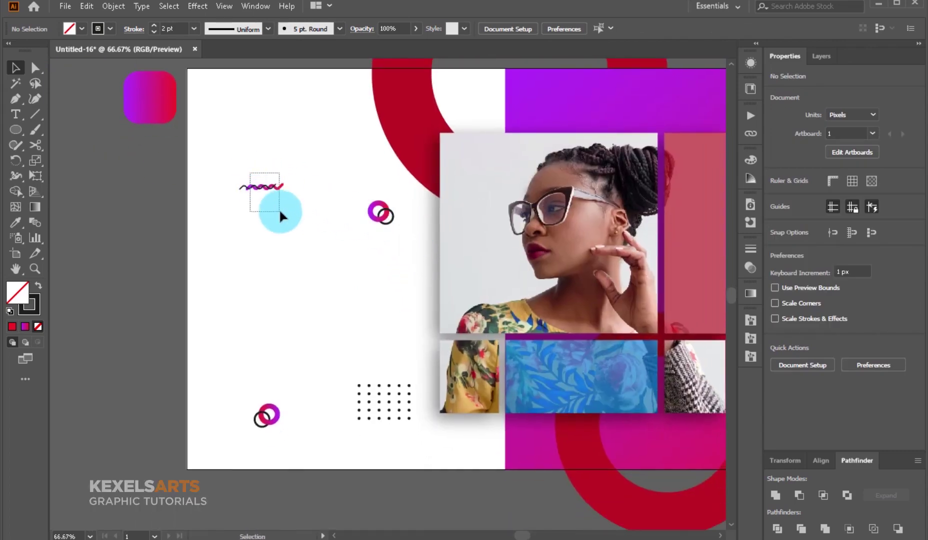
drag(250, 173, 281, 213)
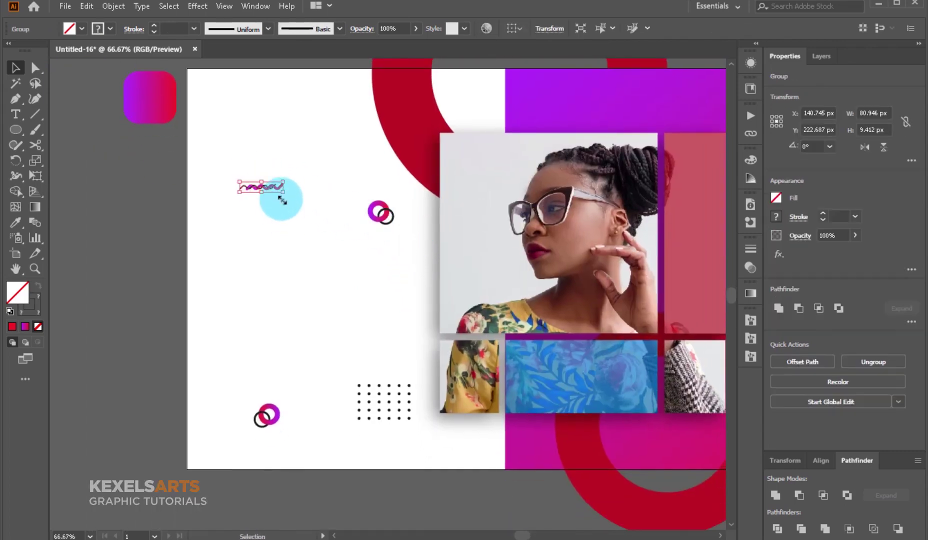
click(331, 180)
drag(255, 153, 286, 203)
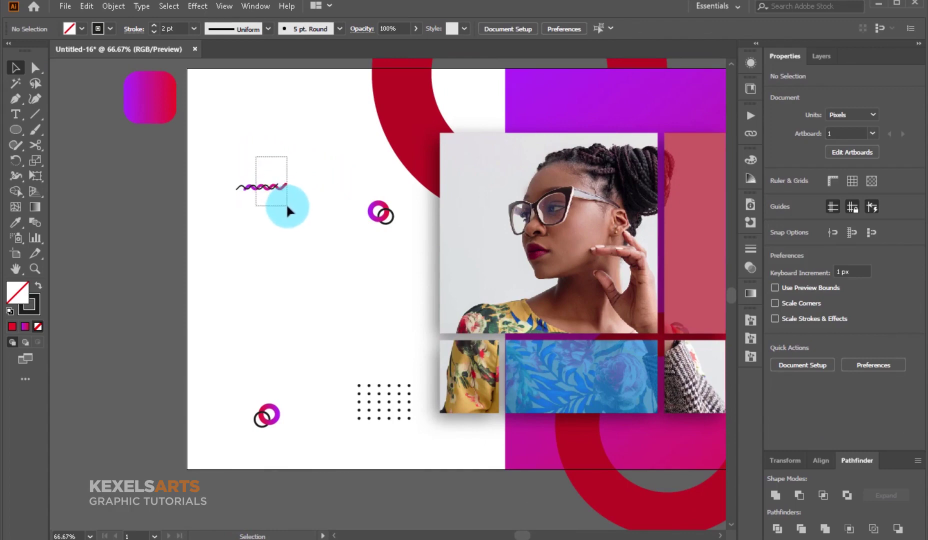
click(329, 140)
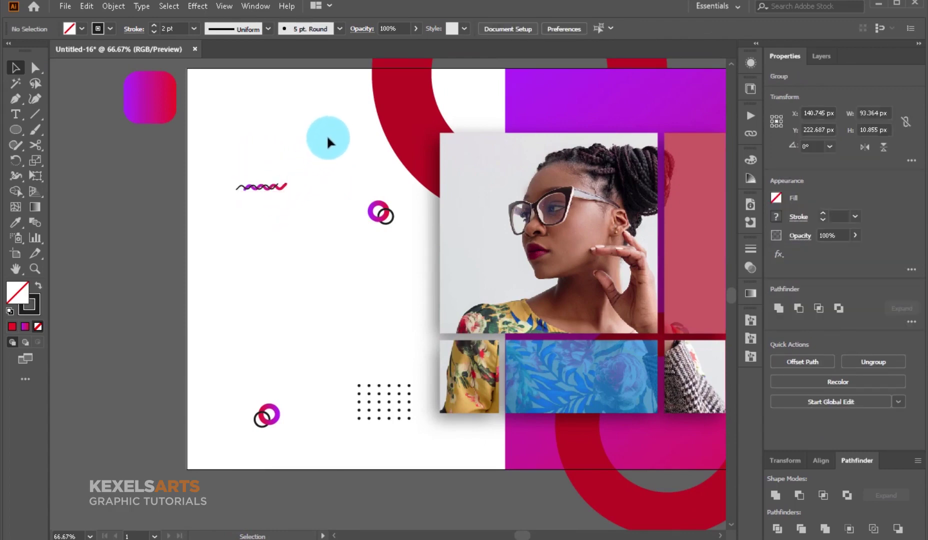
click(274, 188)
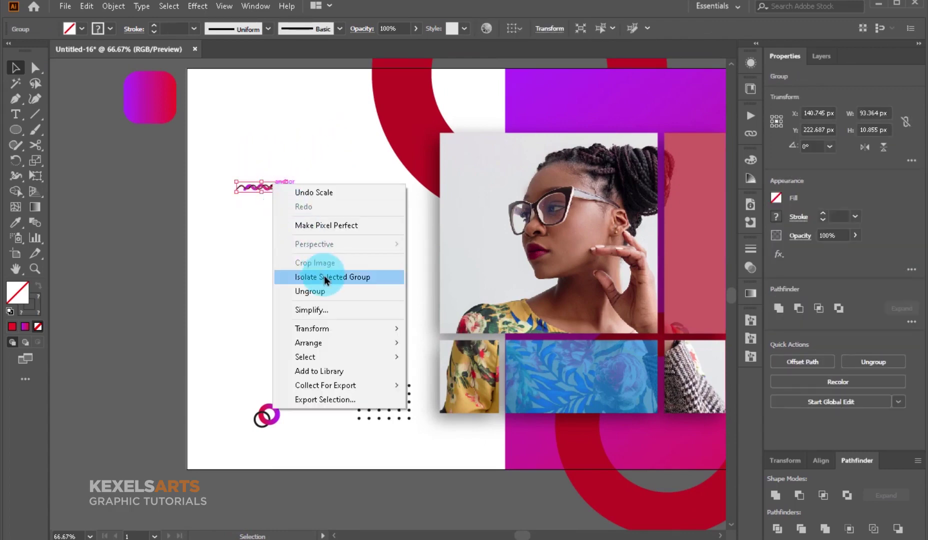
click(324, 277)
click(381, 269)
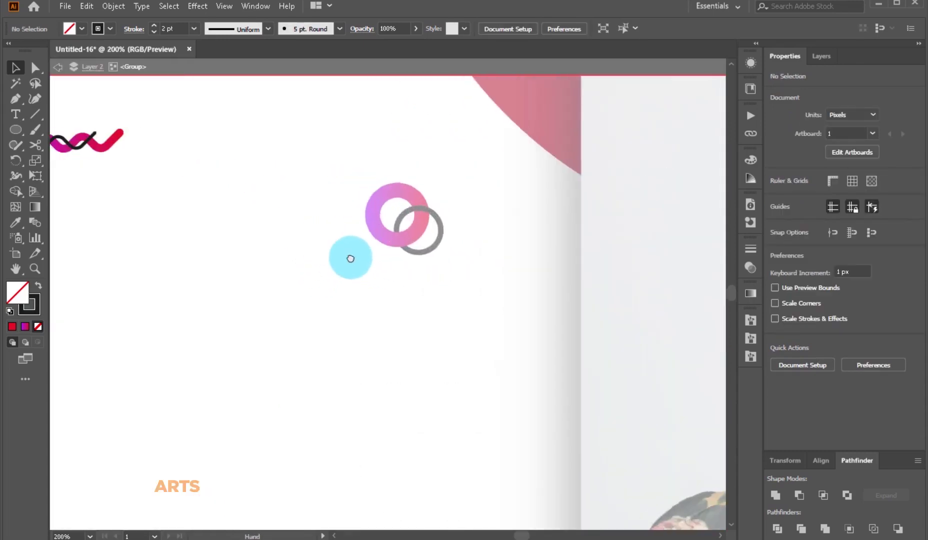
Make the magenta-red wave's stroke slightly thinner
drag(317, 240, 525, 290)
click(340, 208)
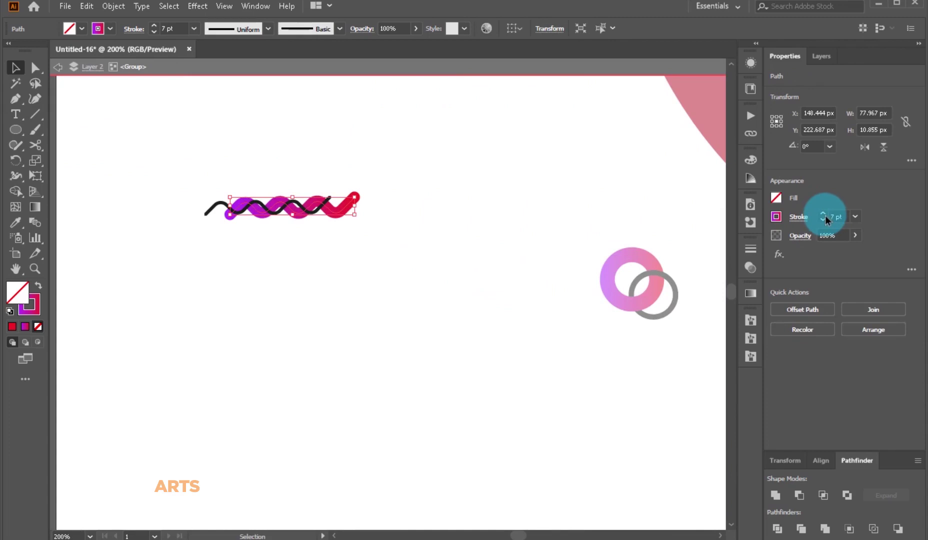
click(498, 169)
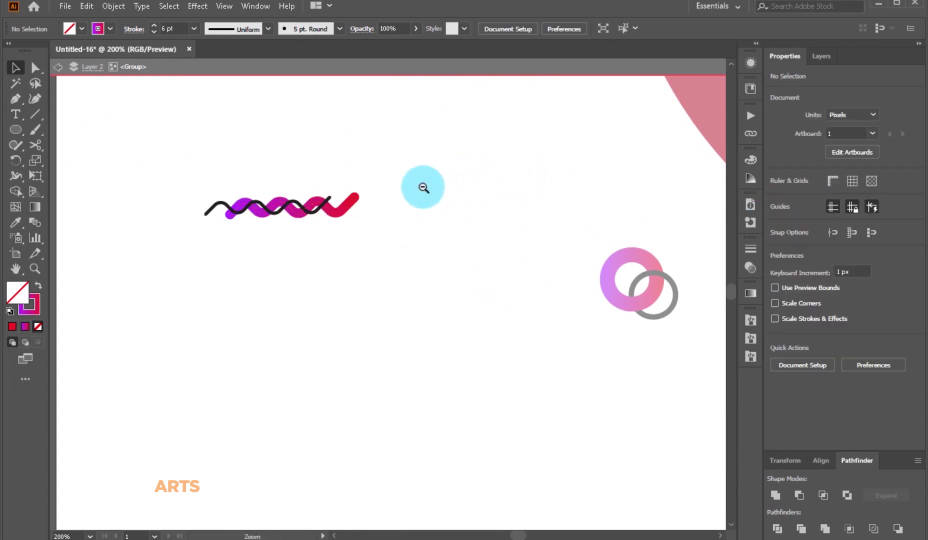
drag(423, 187, 413, 201)
scroll(375, 277, down, 3)
scroll(364, 199, down, 3)
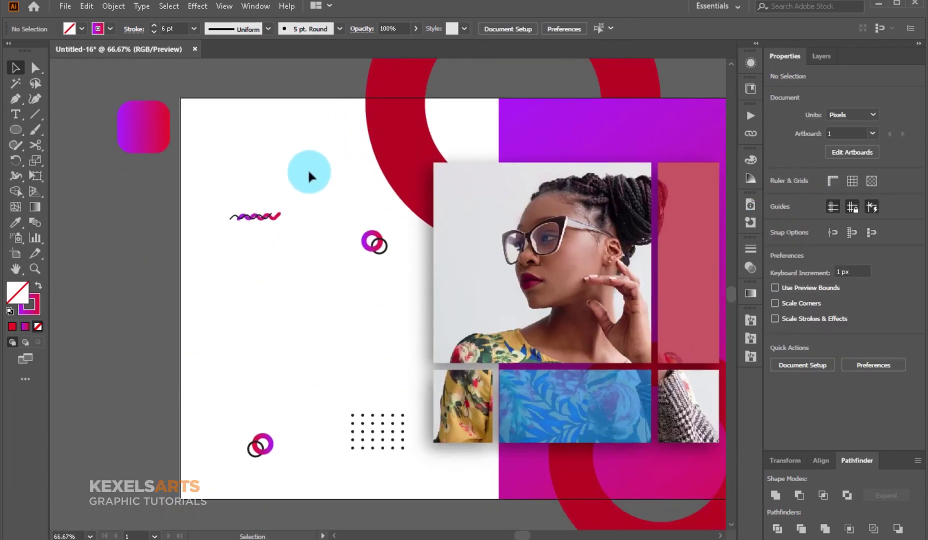
Shift the black wave about 3 px right inside the isolated group, then exit isolation
right_click(269, 216)
click(321, 307)
drag(338, 267, 332, 263)
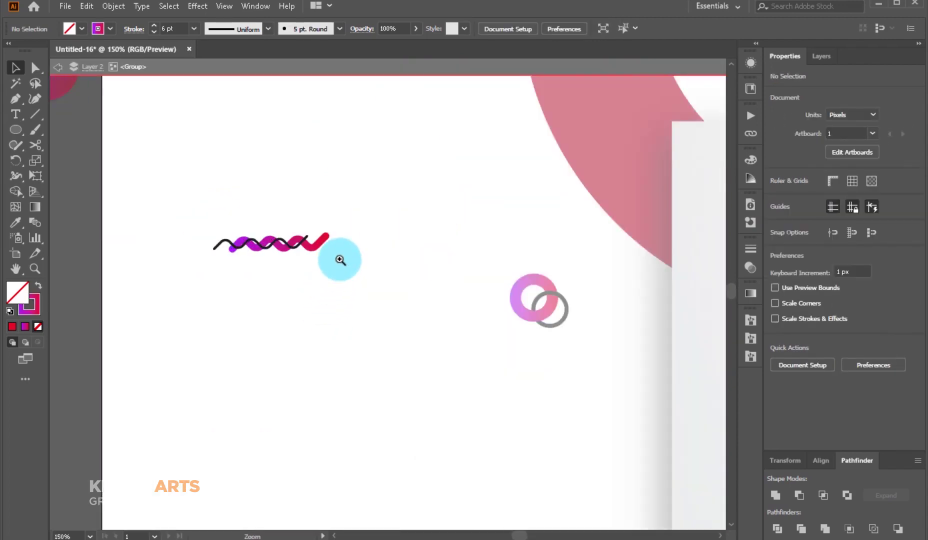
drag(403, 310, 417, 310)
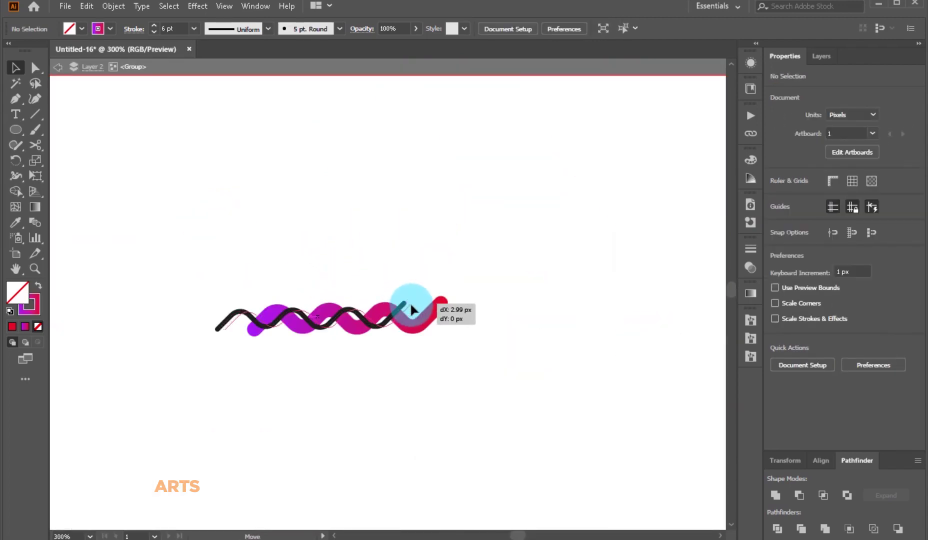
drag(315, 272, 466, 373)
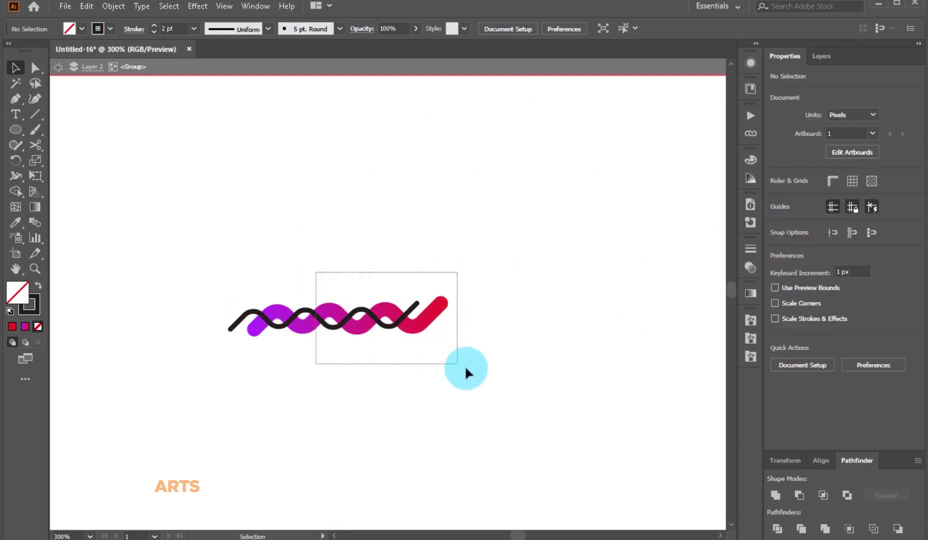
double_click(612, 315)
key(z)
alt+click(440, 345)
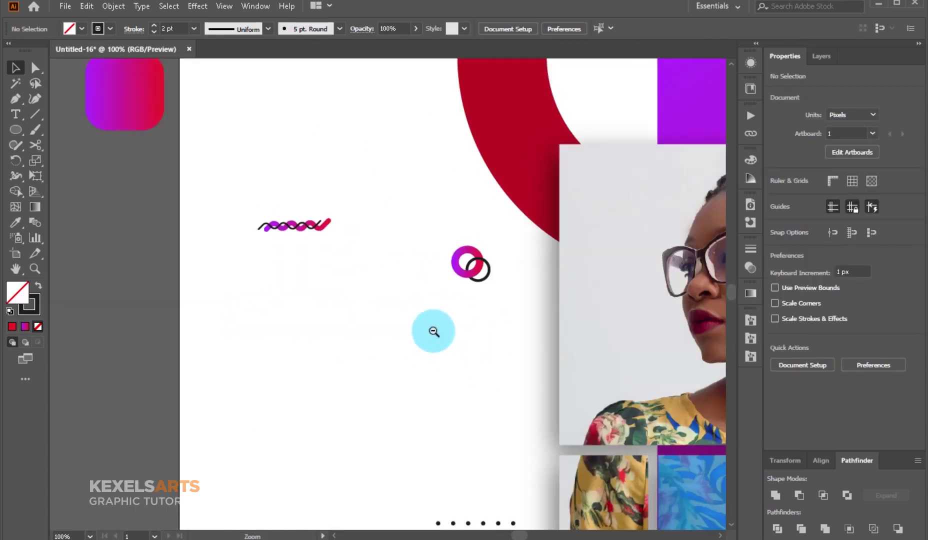
alt+click(396, 271)
key(v)
click(279, 177)
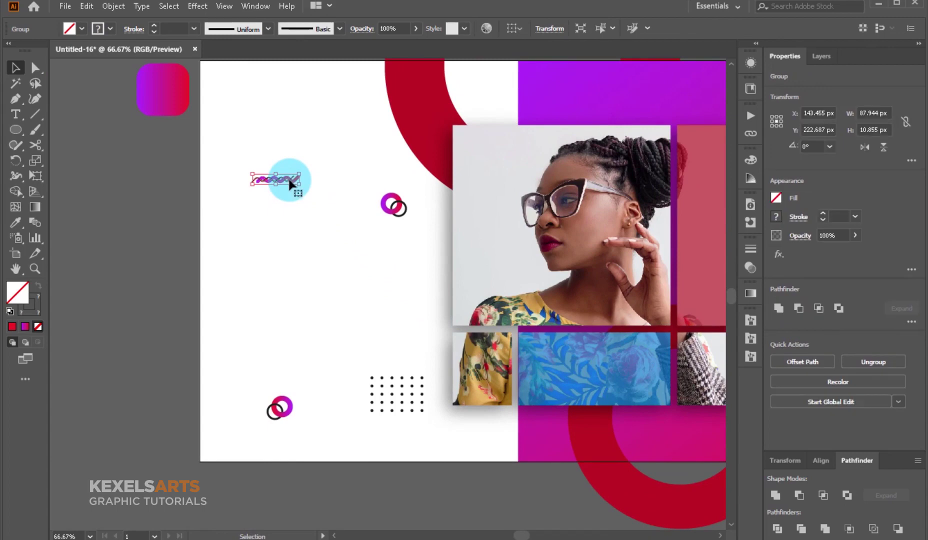
Duplicate the woven wave group down to just below the photo grid's lower-left corner
drag(292, 184, 493, 434)
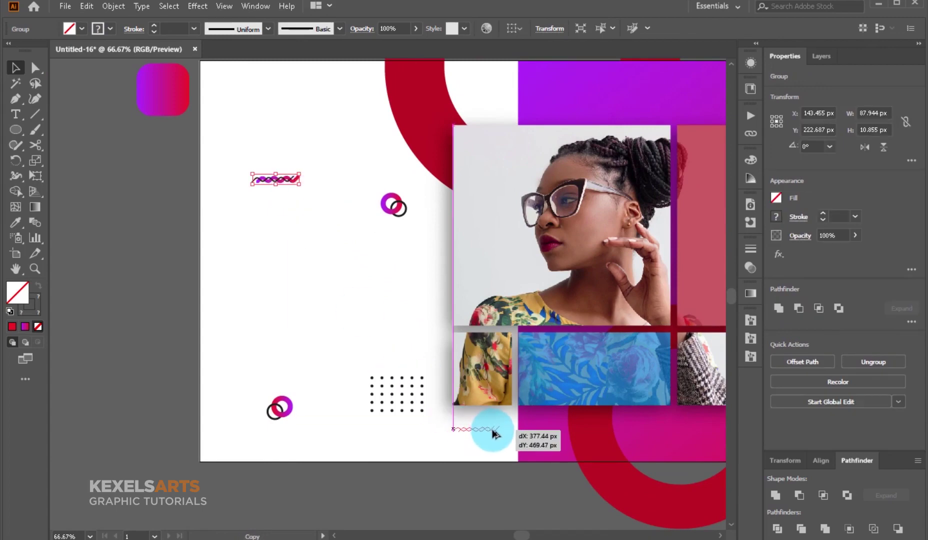
drag(493, 434, 490, 432)
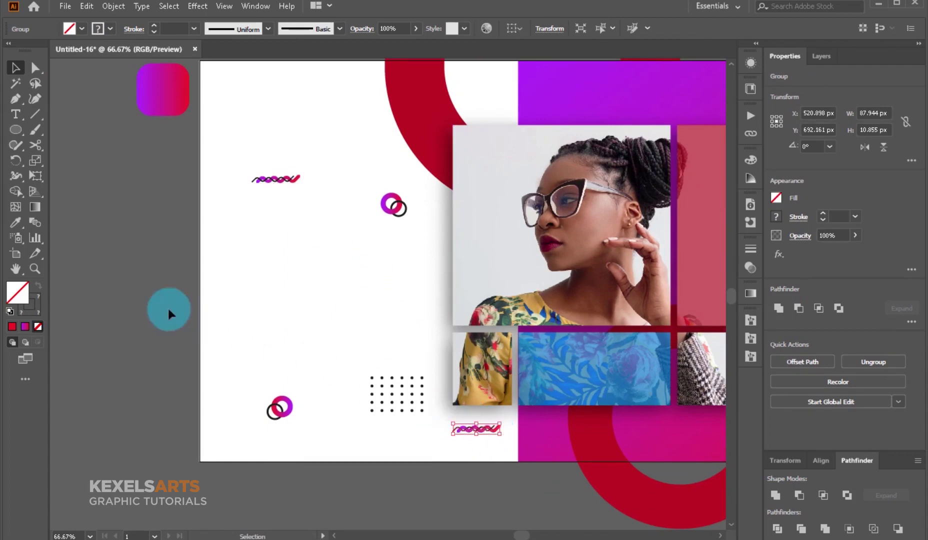
click(135, 293)
alt+click(420, 318)
mouse_move(408, 315)
mouse_down()
mouse_move(342, 310)
mouse_move(334, 323)
mouse_up()
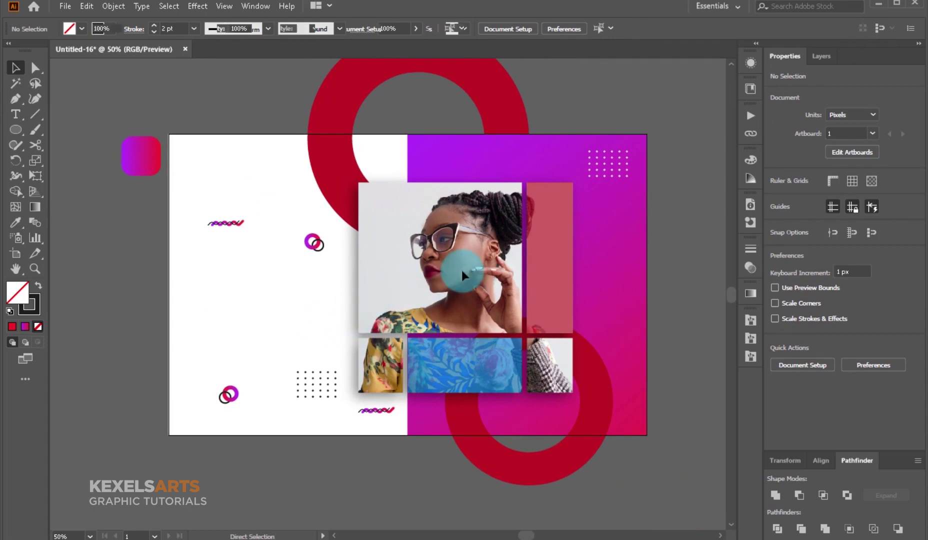
Paste the FASHION SALE text group onto the poster's left side, nudged slightly down
key(ctrl+v)
drag(292, 289, 280, 251)
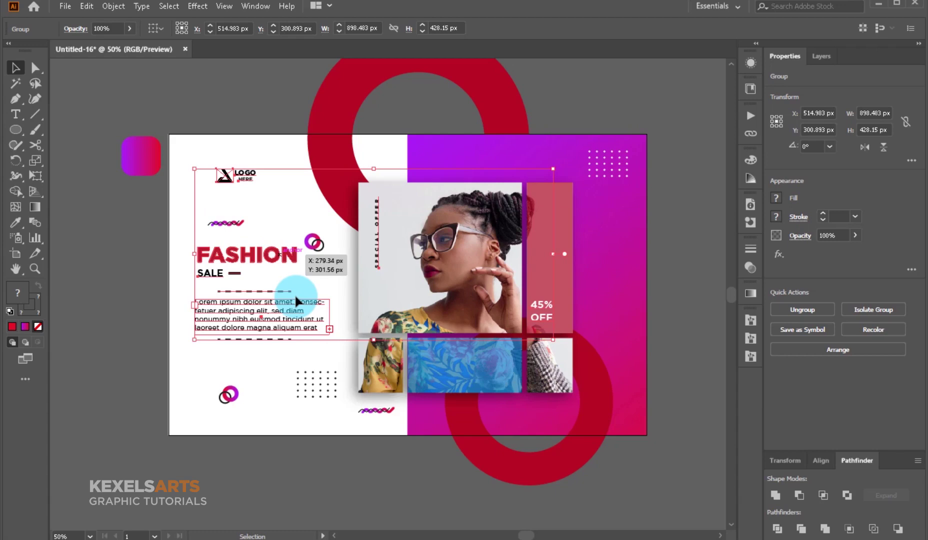
drag(276, 256, 276, 261)
Inside the isolated text group, shift the 45% OFF label slightly right
right_click(284, 261)
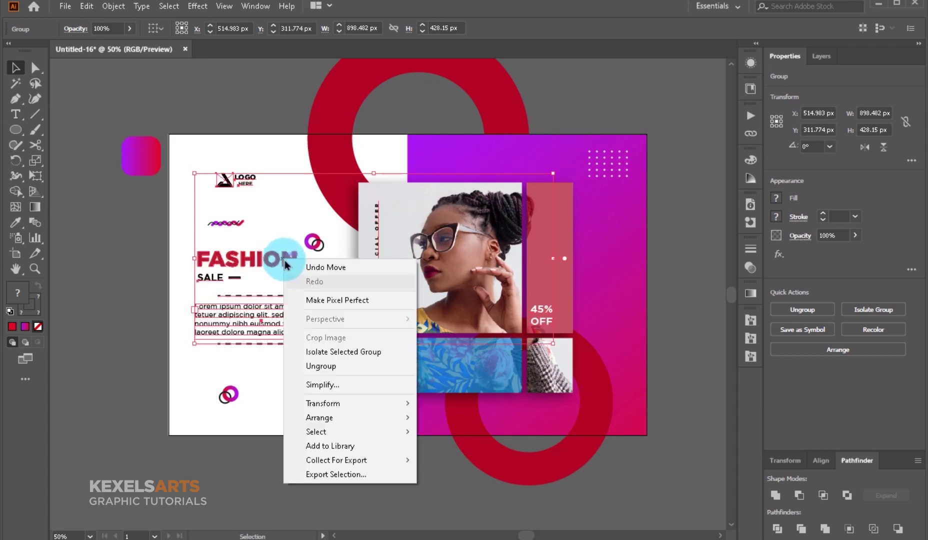
click(332, 351)
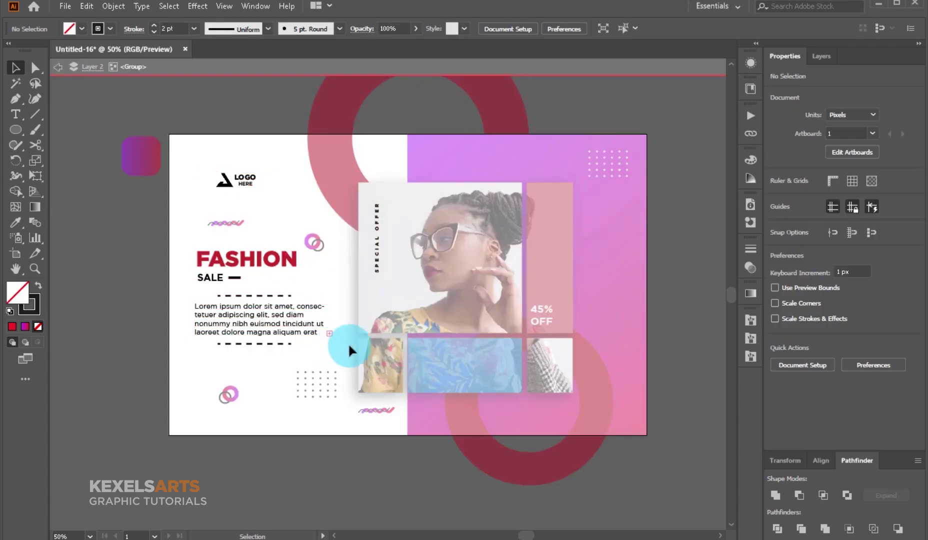
click(545, 324)
click(510, 315)
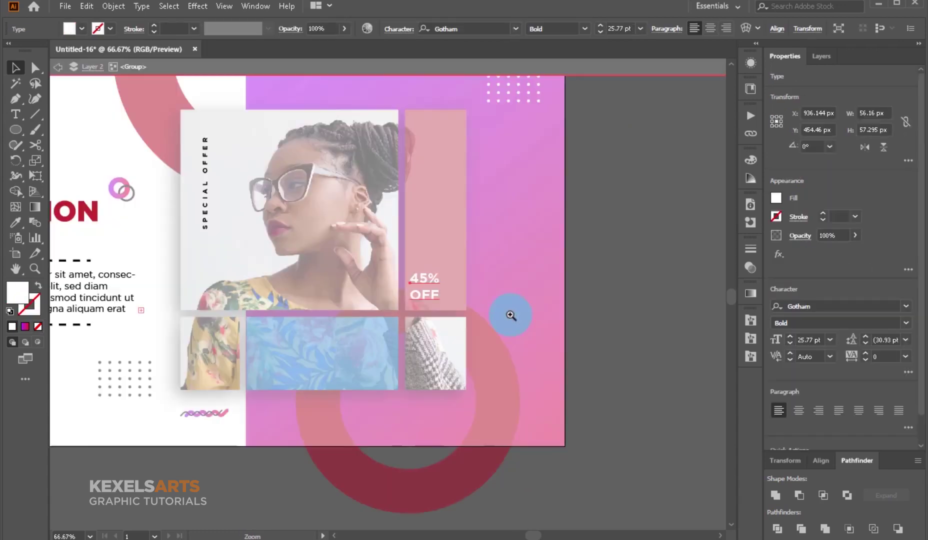
drag(363, 289, 373, 285)
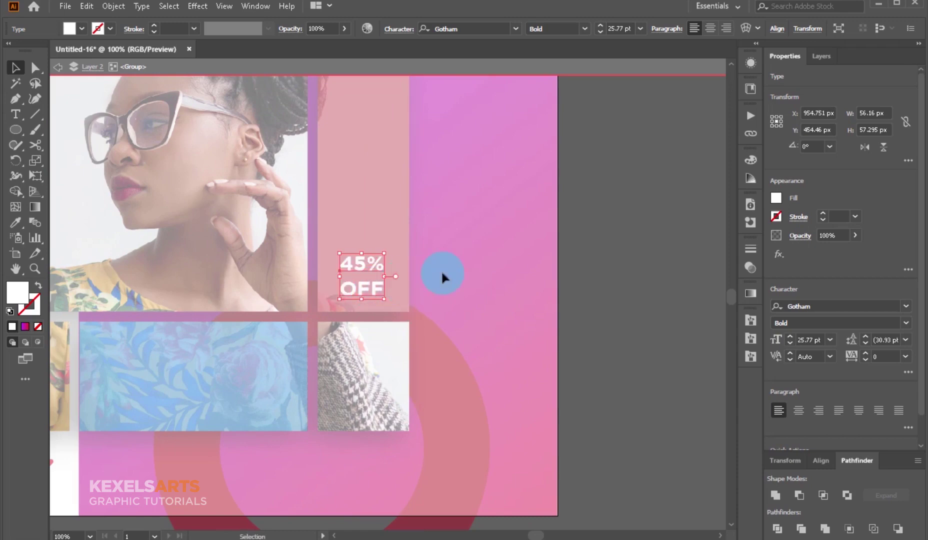
click(630, 231)
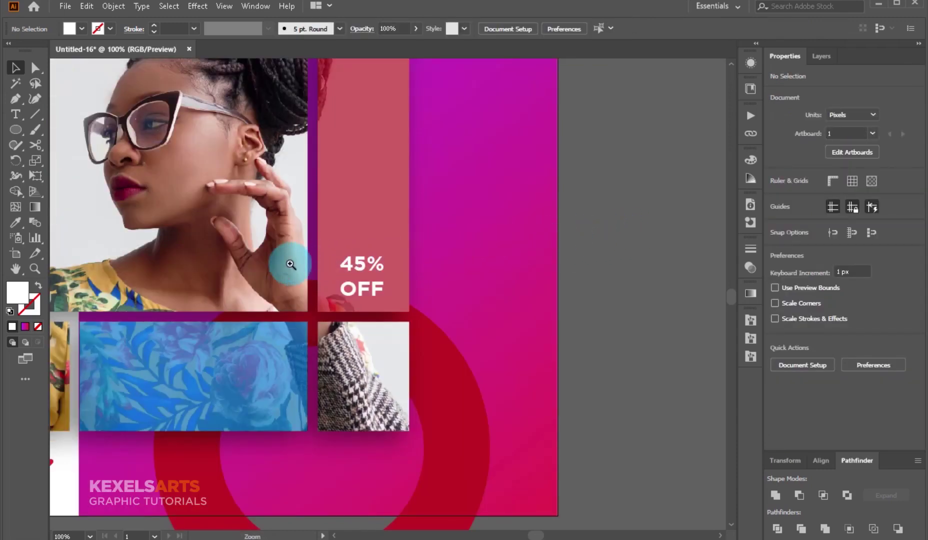
Group the text objects, isolate the group, and shift SPECIAL OFFER slightly left
ctrl+alt+click(290, 264)
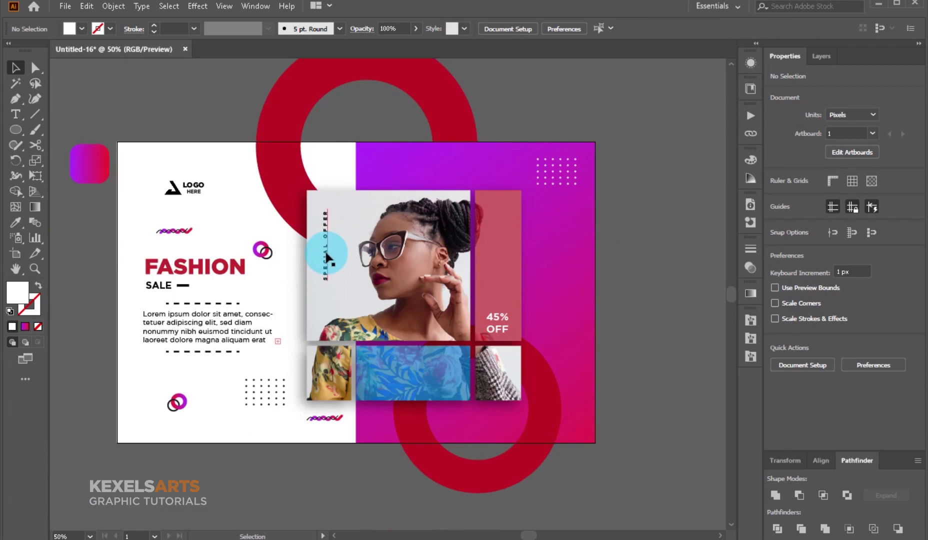
click(326, 257)
right_click(321, 253)
click(350, 347)
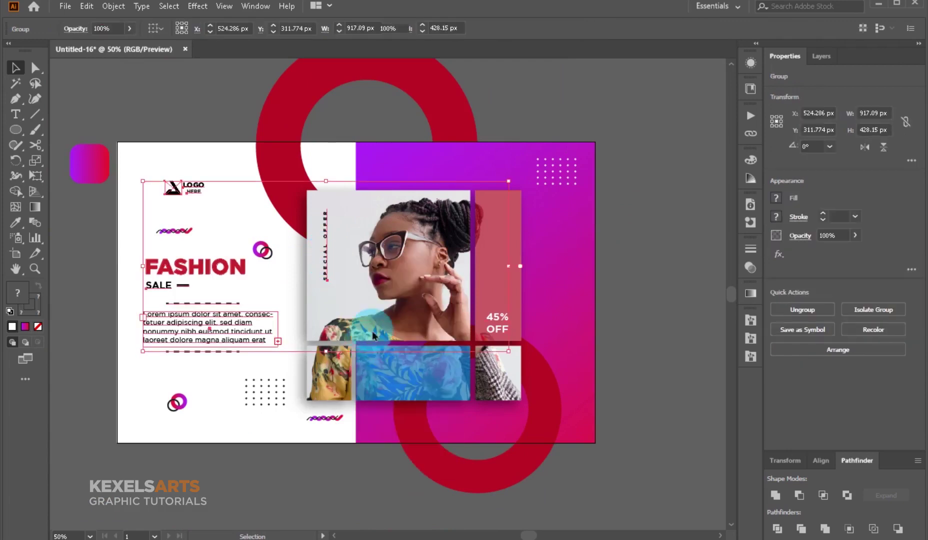
double_click(374, 336)
ctrl+click(383, 275)
drag(369, 276, 422, 284)
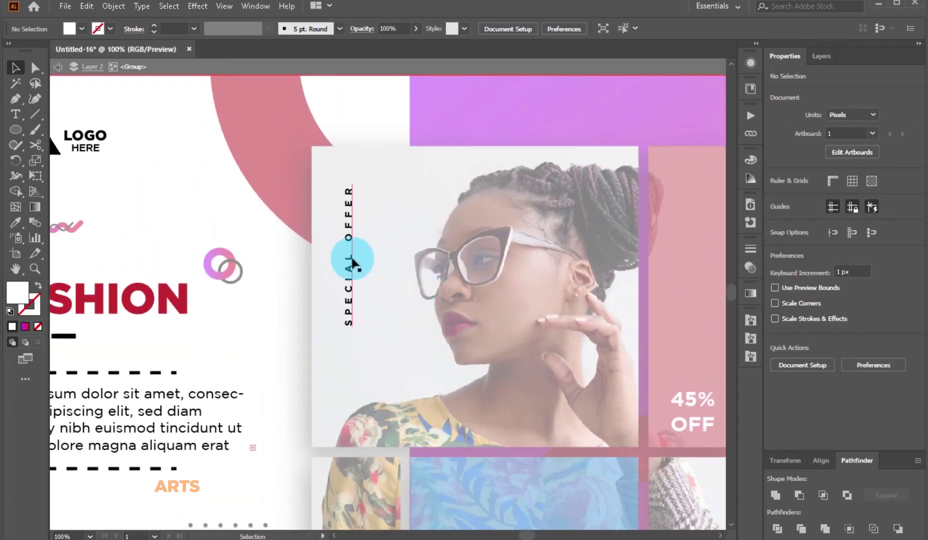
drag(349, 261, 561, 272)
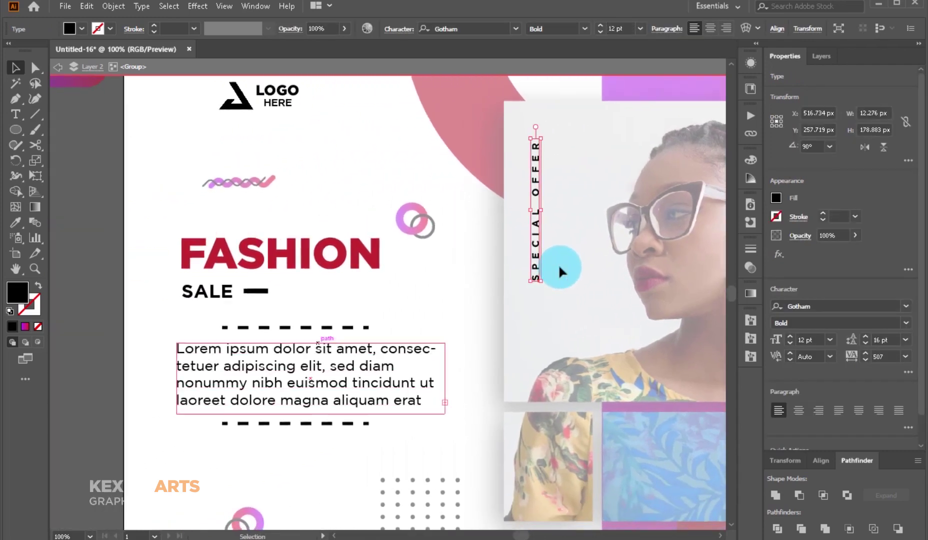
Nudge the FASHION, SALE, dashes and body text down, and move the LOGO up-left
drag(171, 222, 342, 450)
drag(281, 370, 281, 372)
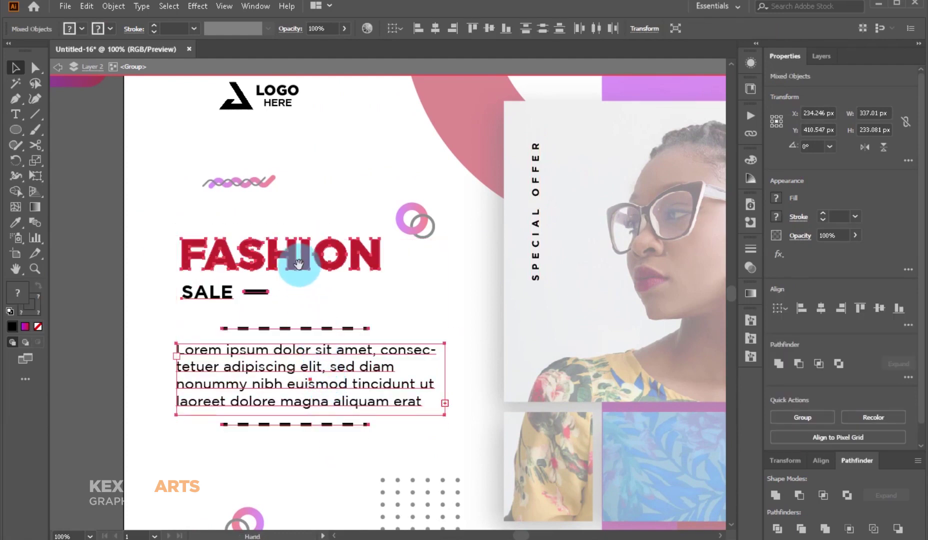
click(261, 203)
drag(272, 181, 261, 158)
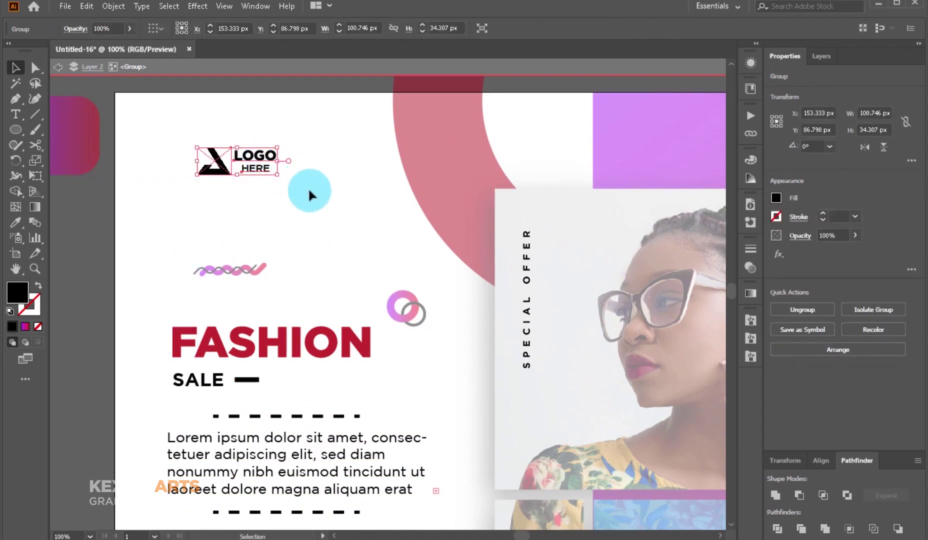
click(337, 210)
scroll(337, 150, down, 5)
scroll(335, 259, up, 3)
scroll(249, 224, up, 1)
scroll(203, 265, up, 3)
Move the FASHION text block slightly up and exit isolation mode
drag(137, 270, 340, 461)
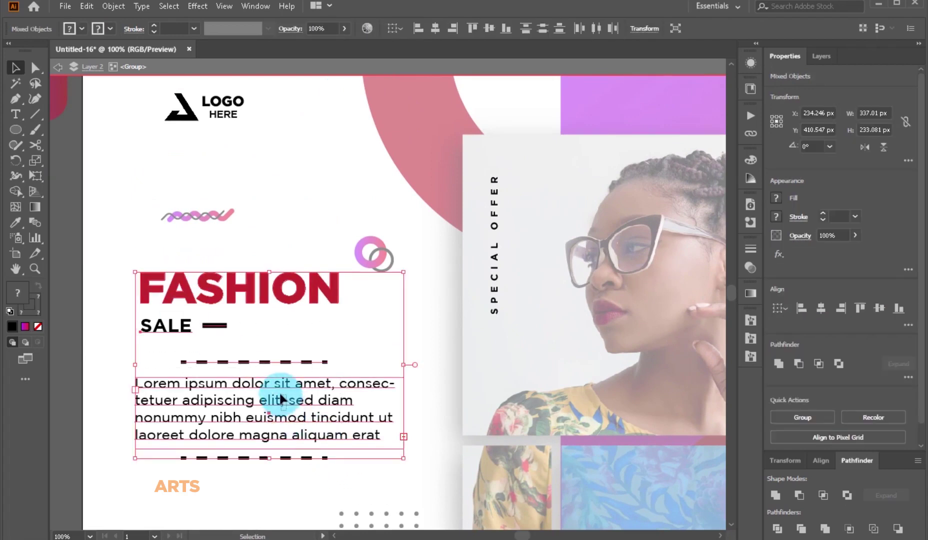
shift+click(270, 361)
drag(124, 254, 286, 467)
drag(274, 421, 271, 409)
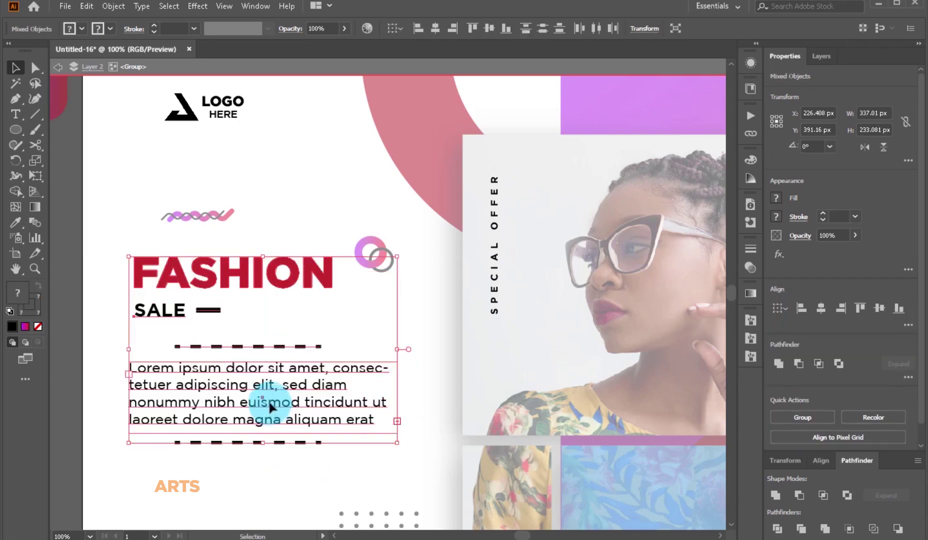
mouse_move(270, 403)
mouse_down()
mouse_move(269, 391)
mouse_move(317, 407)
mouse_move(317, 425)
mouse_up()
double_click(94, 288)
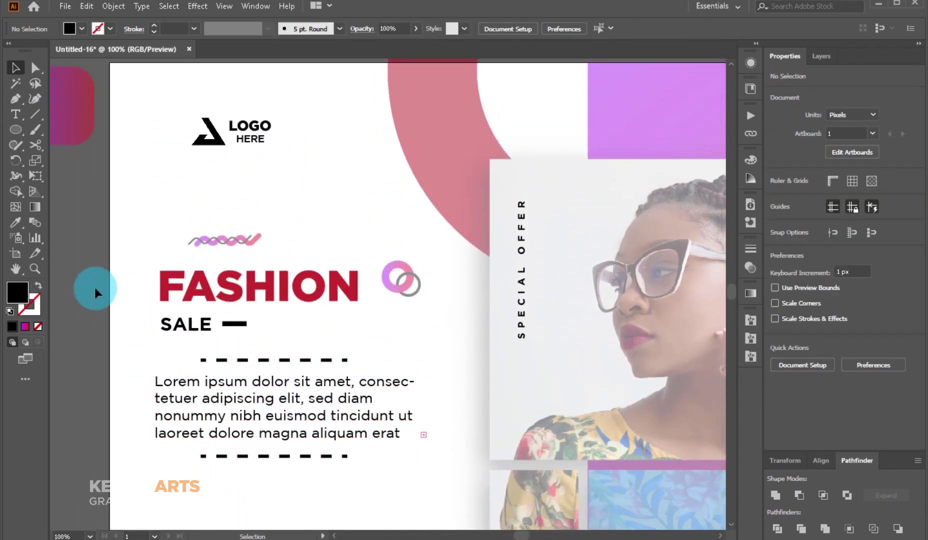
Move the upper wavy squiggle about 13 px right above FASHION and zoom out
drag(256, 233, 264, 231)
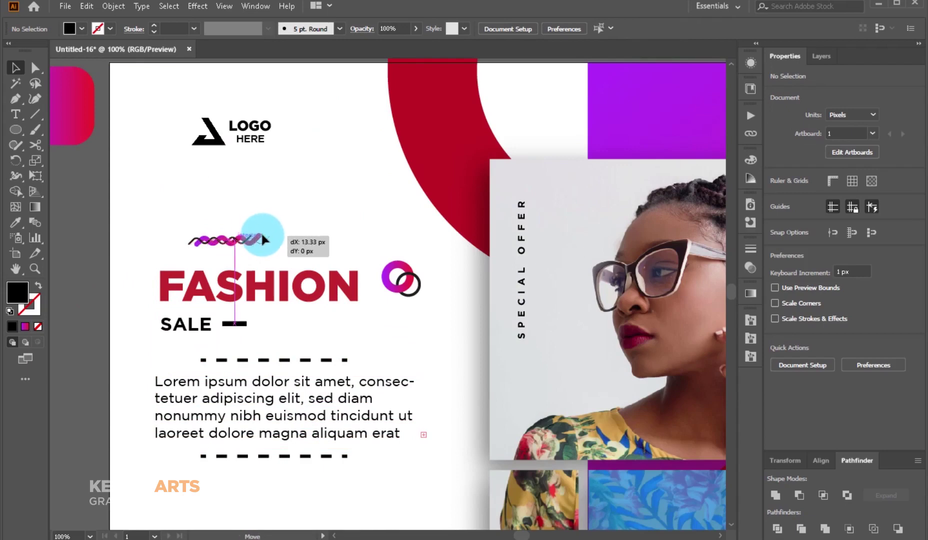
drag(264, 229, 269, 231)
click(80, 267)
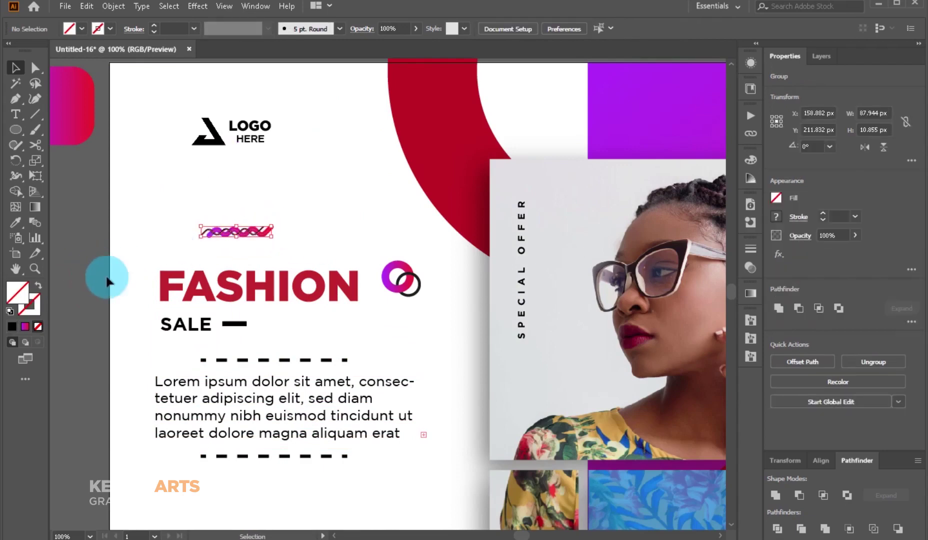
key(z)
alt+click(324, 333)
drag(419, 321, 377, 286)
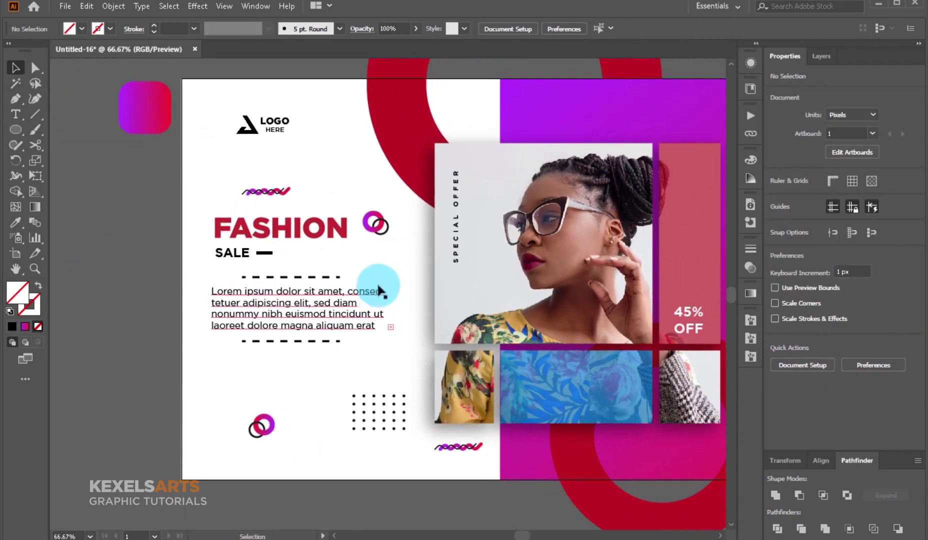
drag(409, 256, 352, 238)
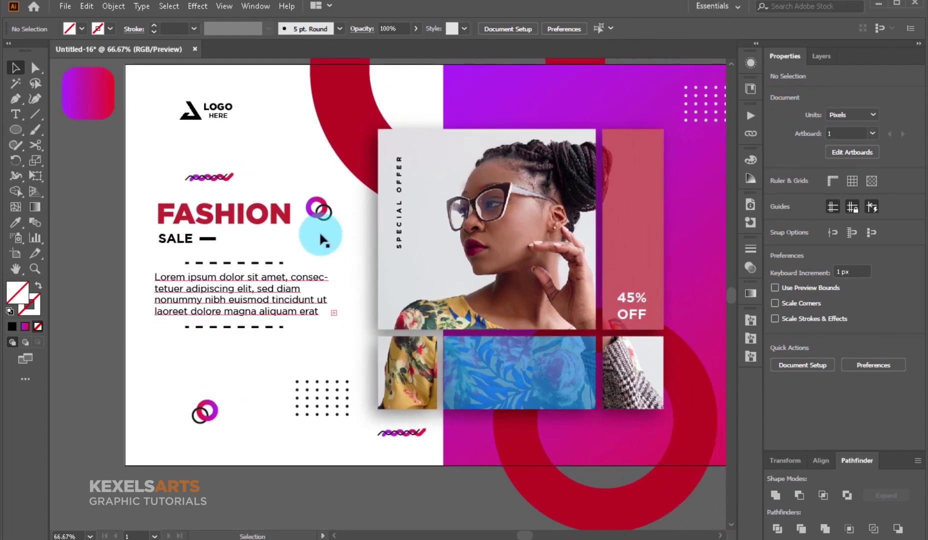
click(17, 131)
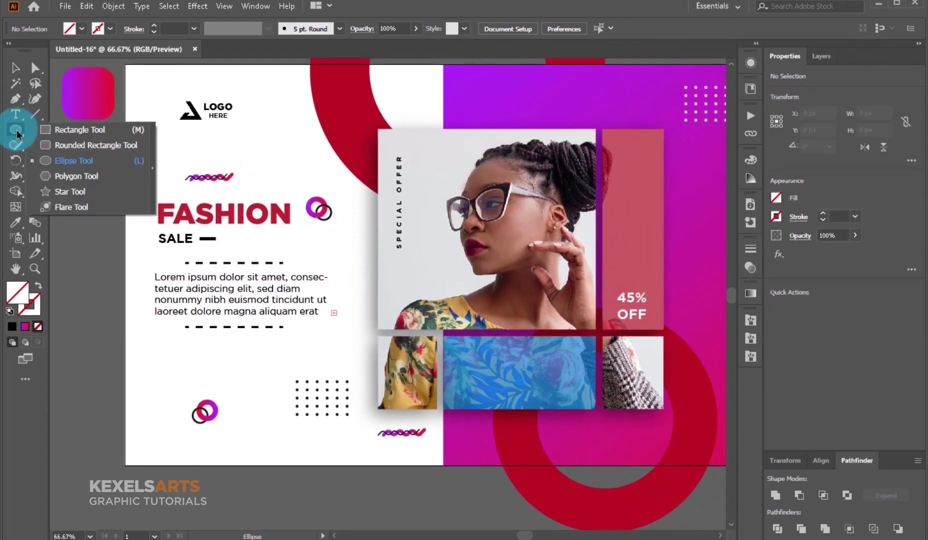
Draw a rectangle about 139 by 40 px below the paragraph's lower dashed line
click(68, 131)
ctrl+click(284, 325)
ctrl+click(296, 331)
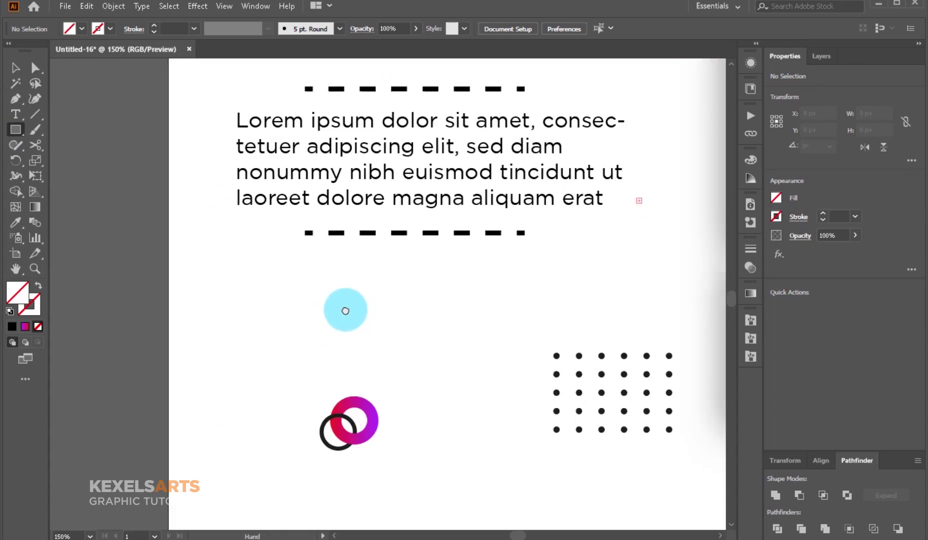
drag(353, 314, 275, 303)
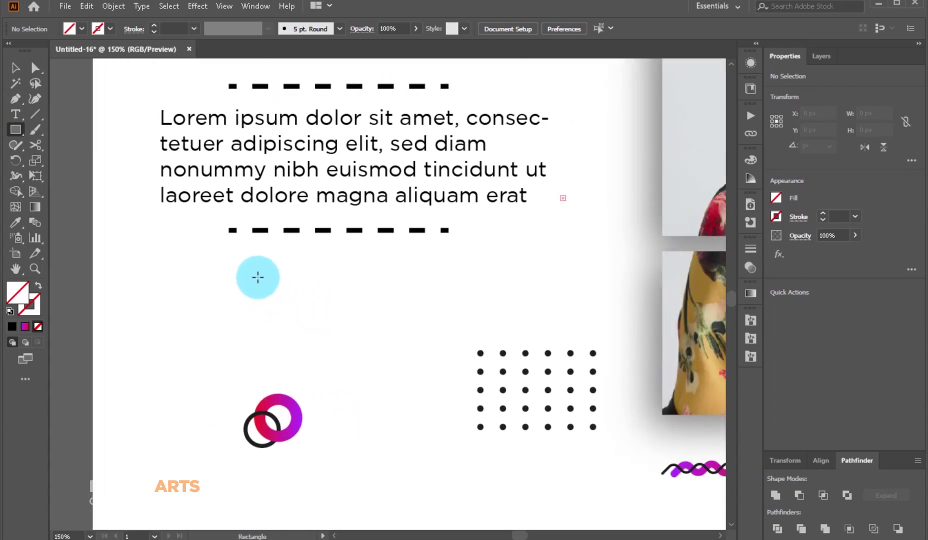
mouse_move(229, 261)
mouse_down()
mouse_move(412, 320)
mouse_move(403, 310)
mouse_up()
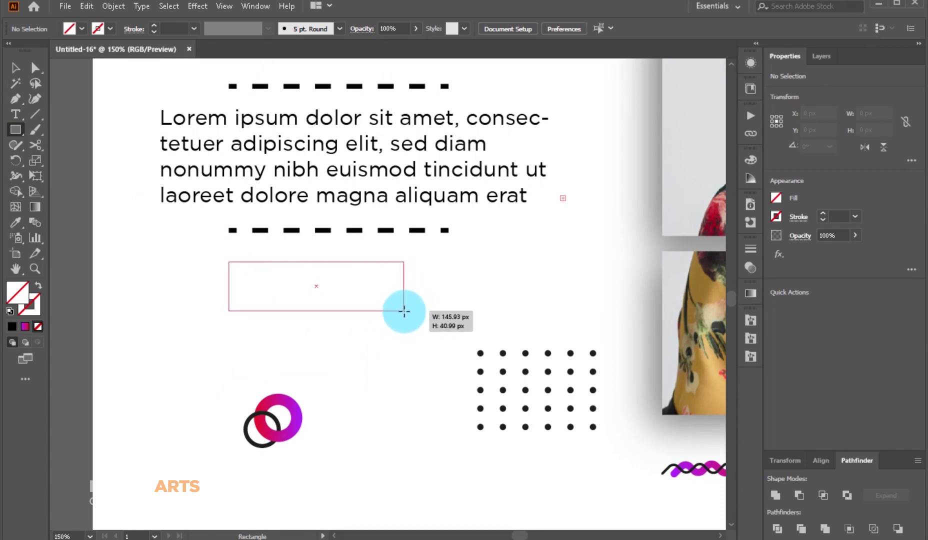
drag(405, 311, 395, 309)
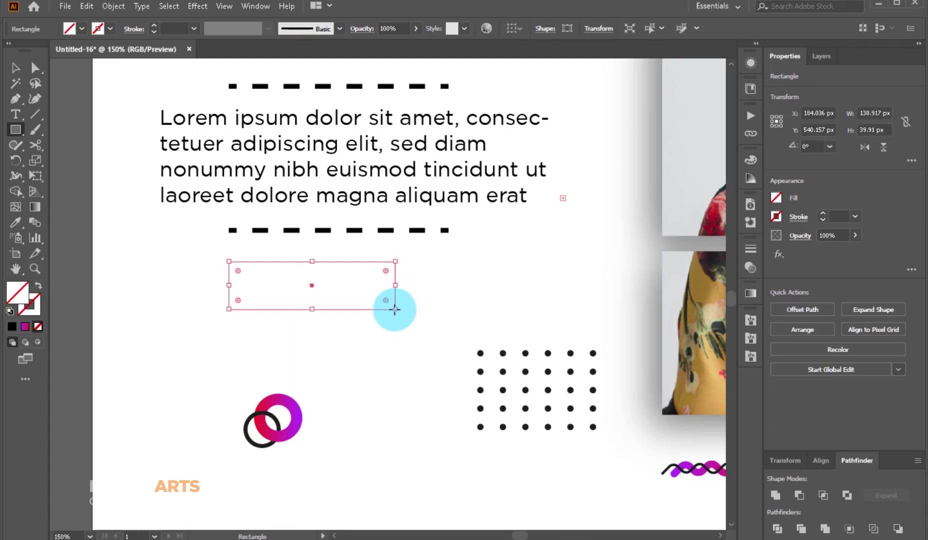
Fill the rectangle with the purple-to-red gradient sampled via the Eyedropper
click(15, 222)
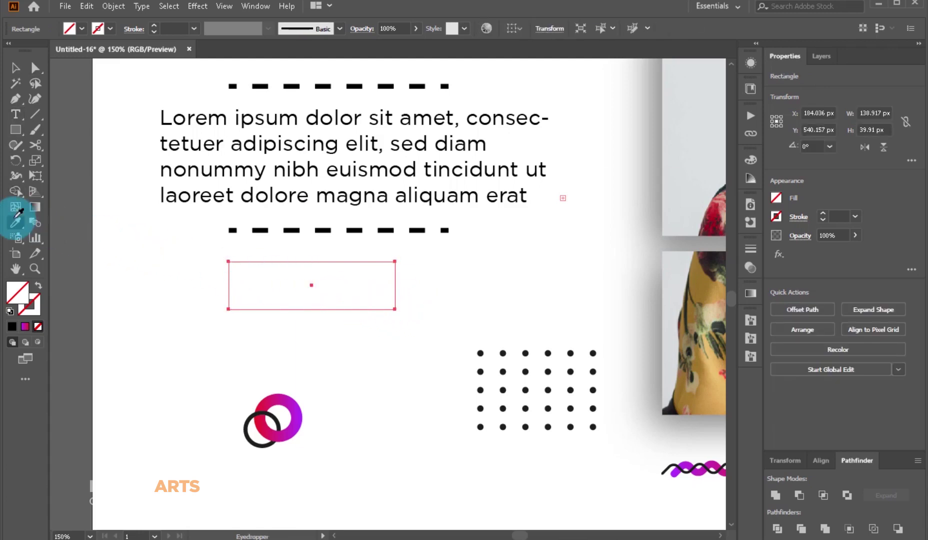
key(ctrl+minus)
key(ctrl+minus)
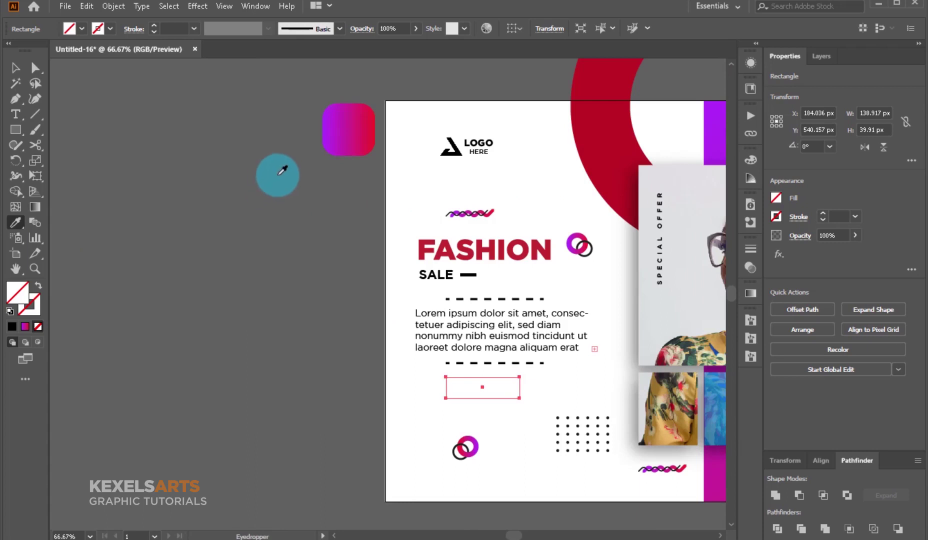
click(334, 119)
click(16, 68)
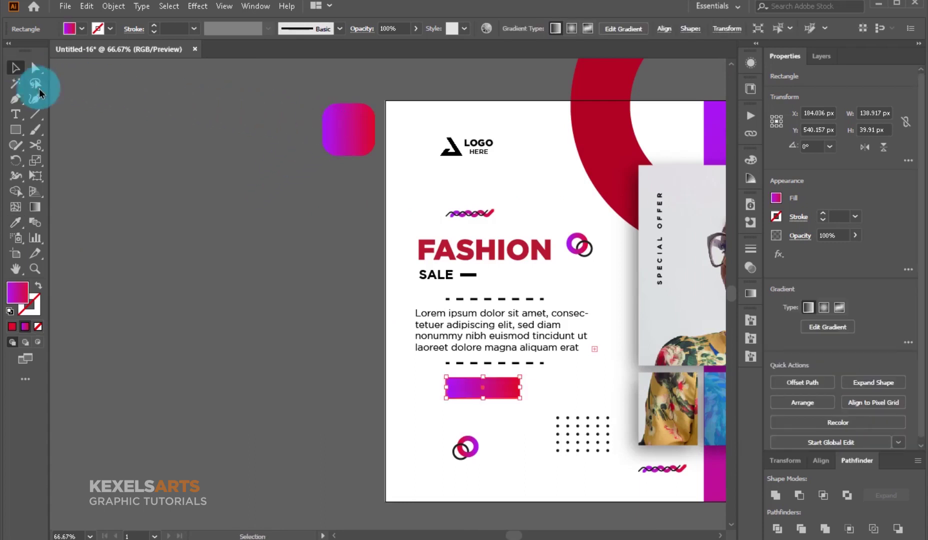
drag(301, 207, 184, 136)
key(ctrl+plus)
key(ctrl+plus)
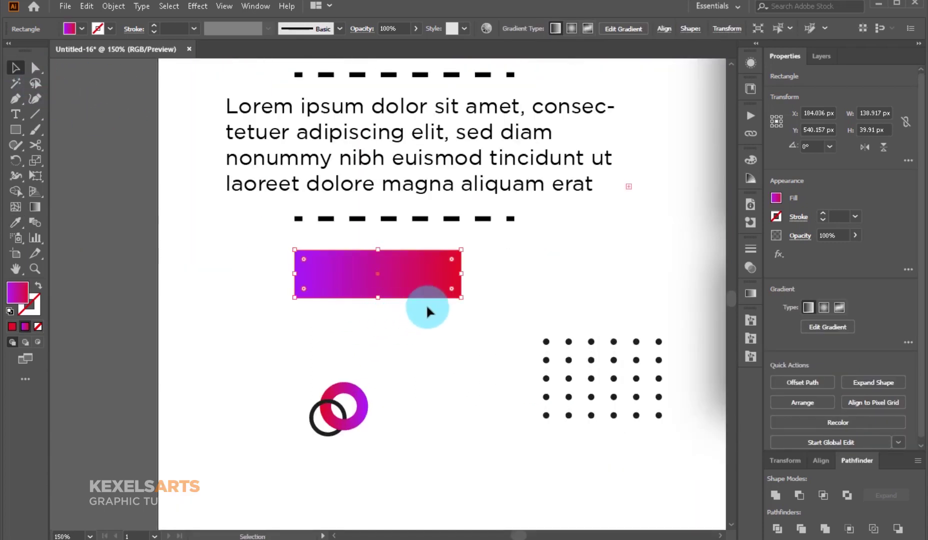
Shorten the gradient rectangle to about 37 px tall and round its corners into a button
drag(377, 297, 374, 295)
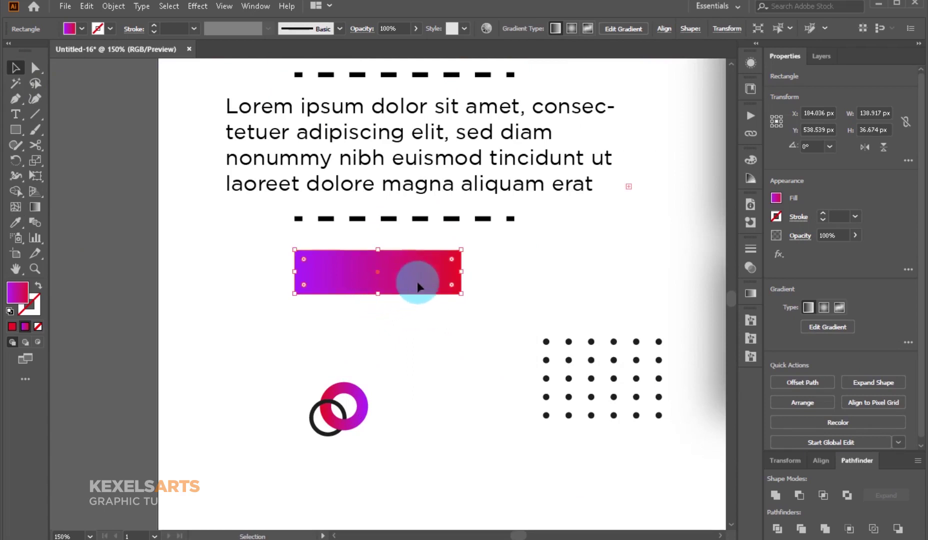
click(534, 252)
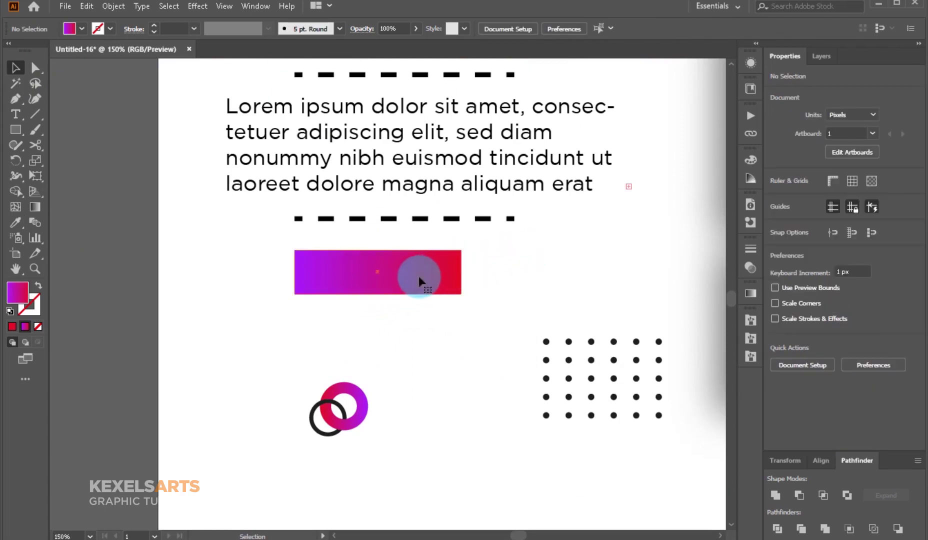
click(419, 278)
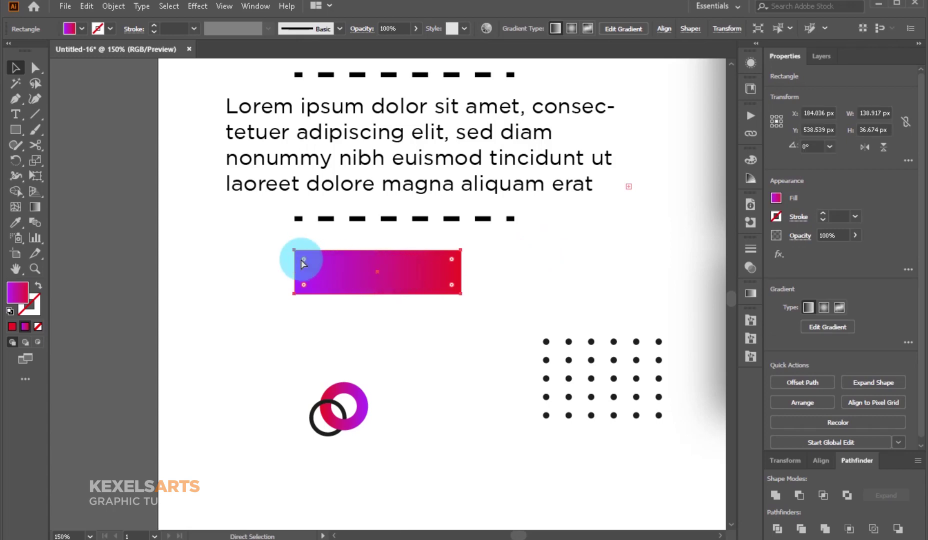
drag(301, 259, 311, 265)
click(531, 269)
click(213, 169)
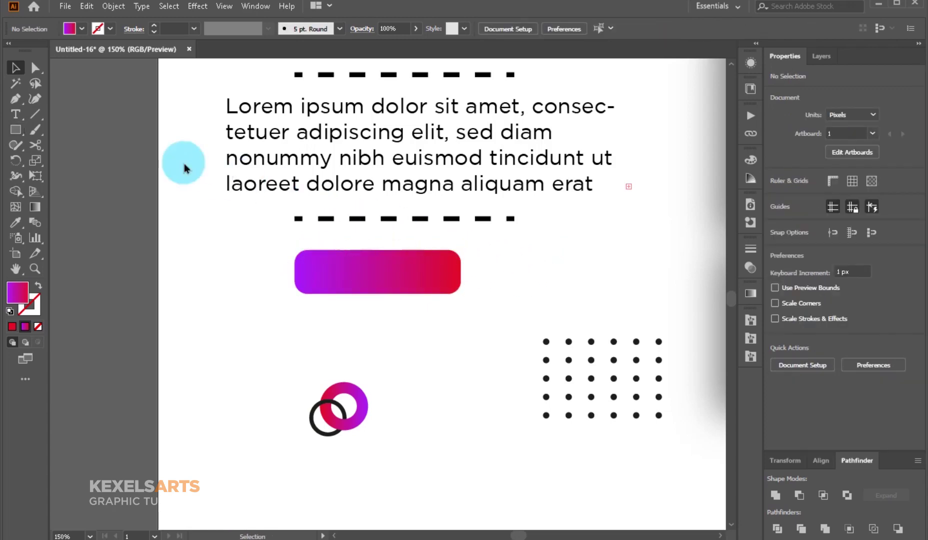
click(25, 117)
Place text inside the gradient button and set its font to Gotham Bold
click(337, 277)
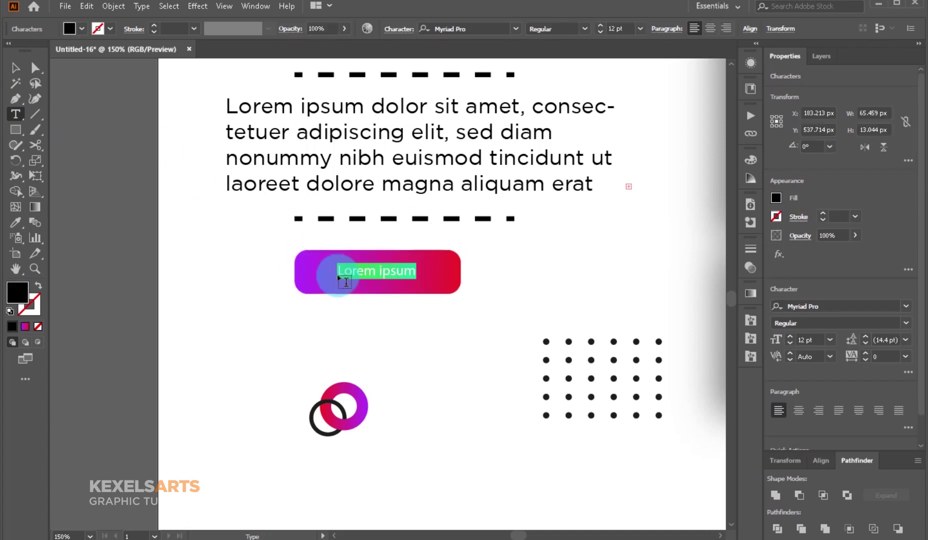
click(398, 187)
click(493, 28)
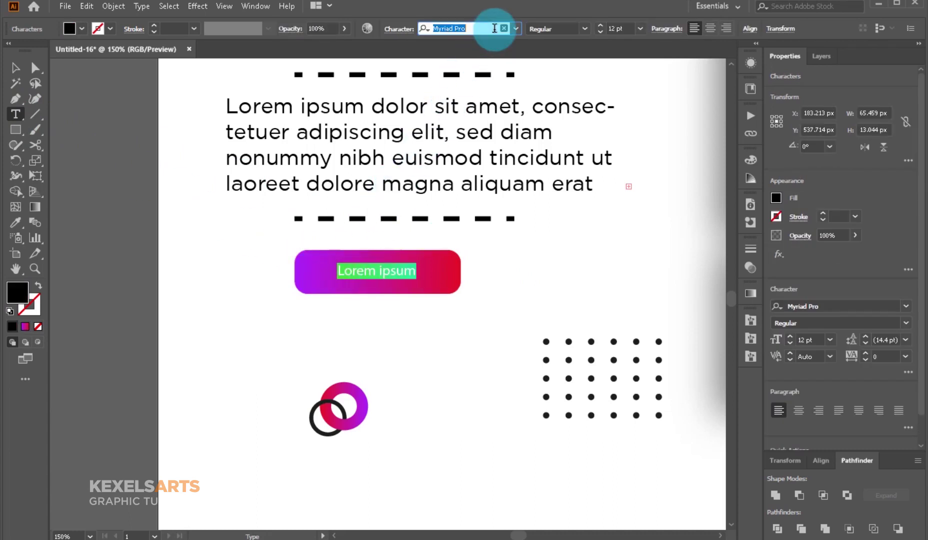
text(gotham)
key(Down)
key(Down)
key(Down)
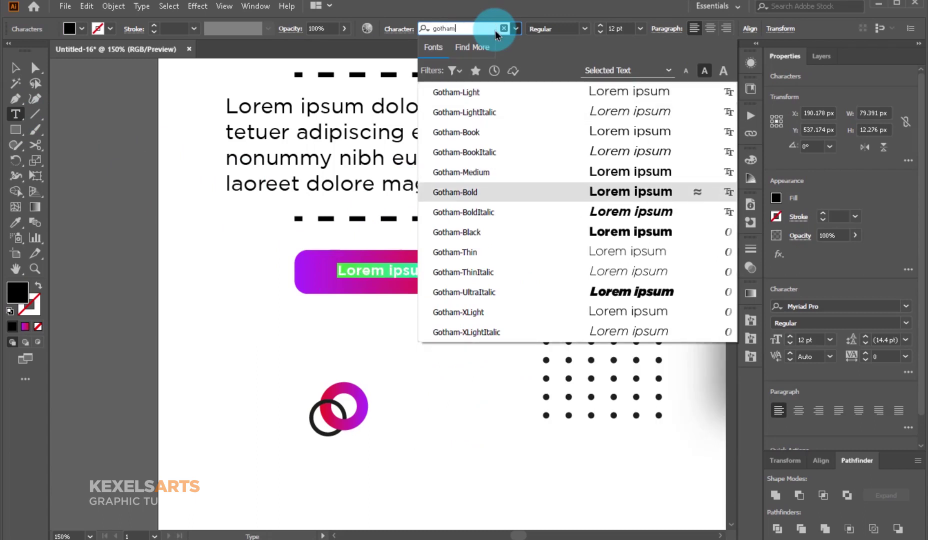
key(Down)
key(Down)
key(Up)
key(Up)
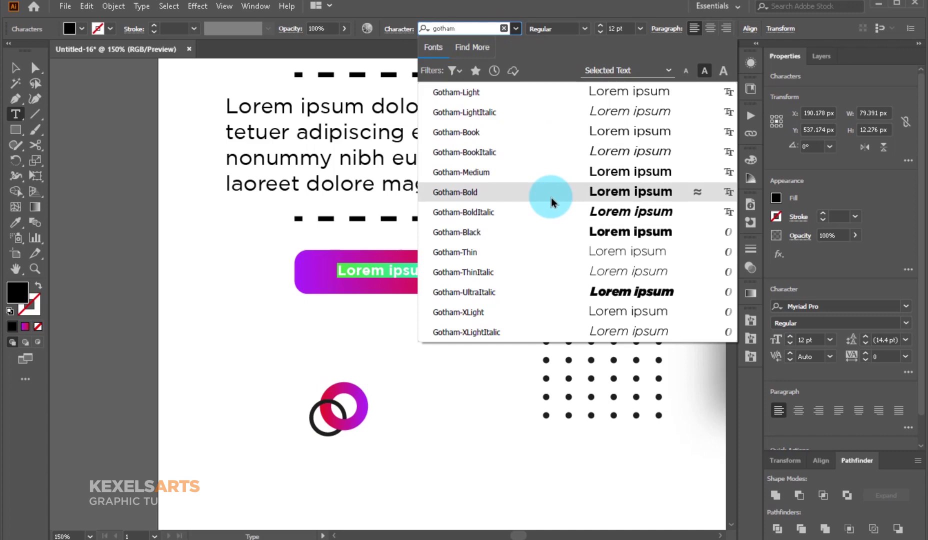
key(Down)
click(597, 191)
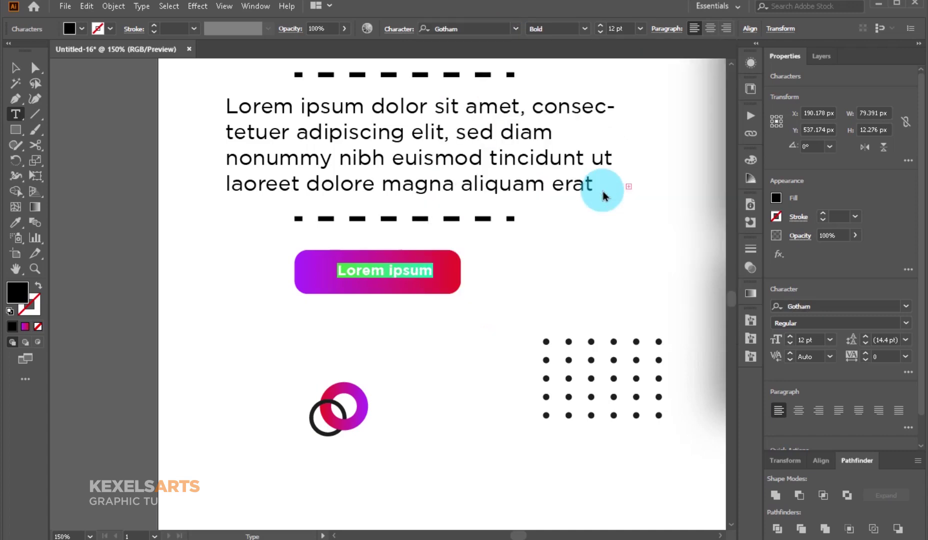
Hide the perspective grid and replace the button's Lorem ipsum placeholder with SHOP NOW
click(15, 67)
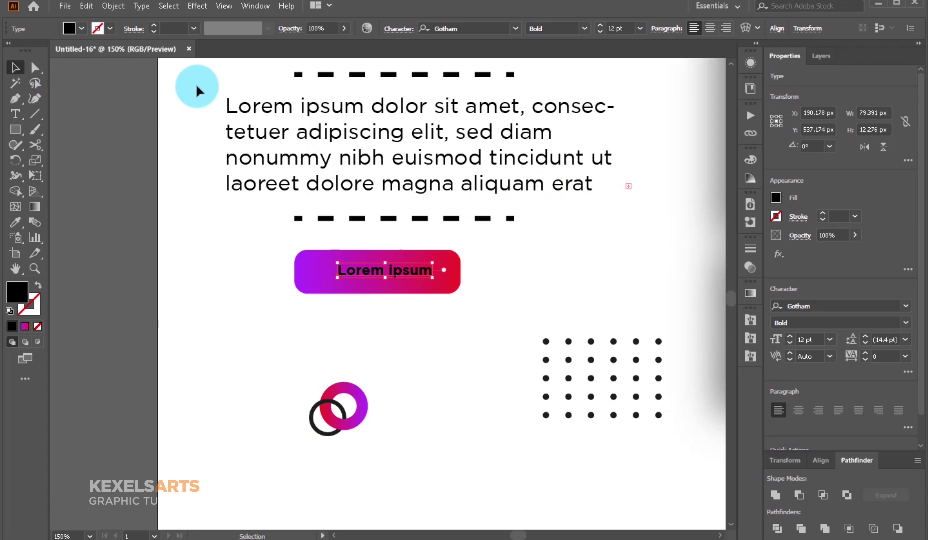
key(shift+o)
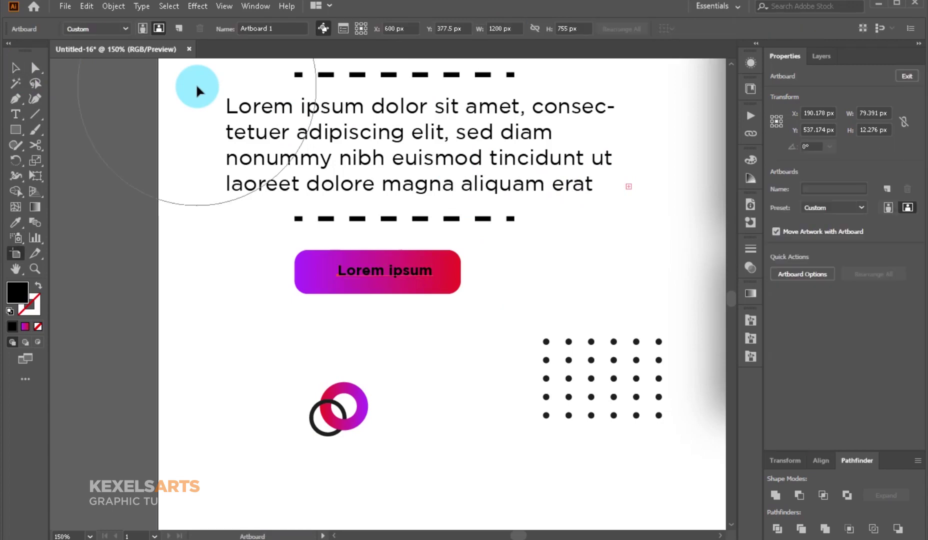
key(shift+p)
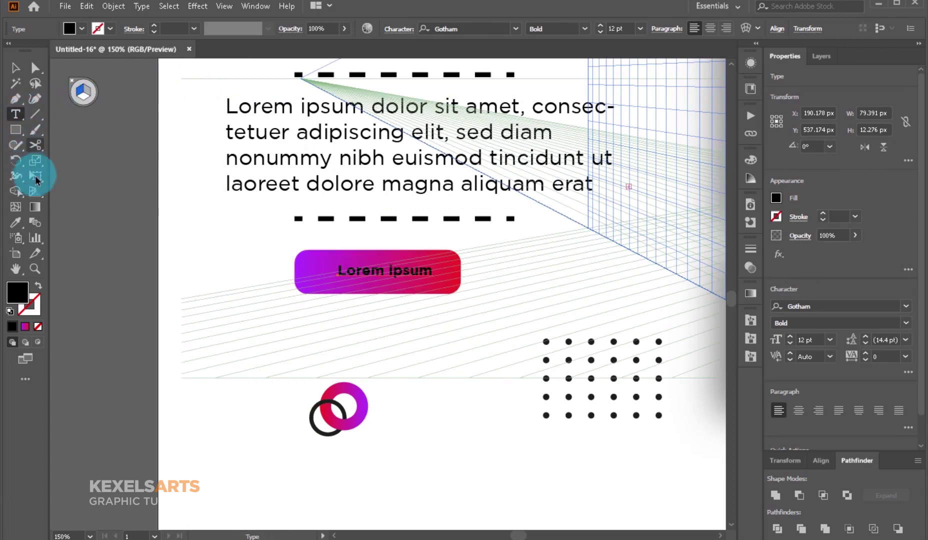
click(36, 192)
click(74, 85)
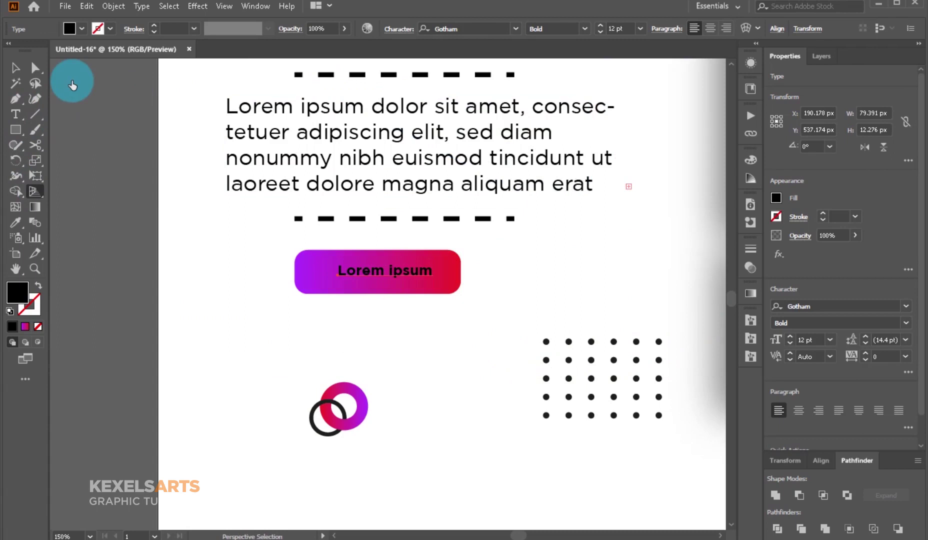
click(21, 120)
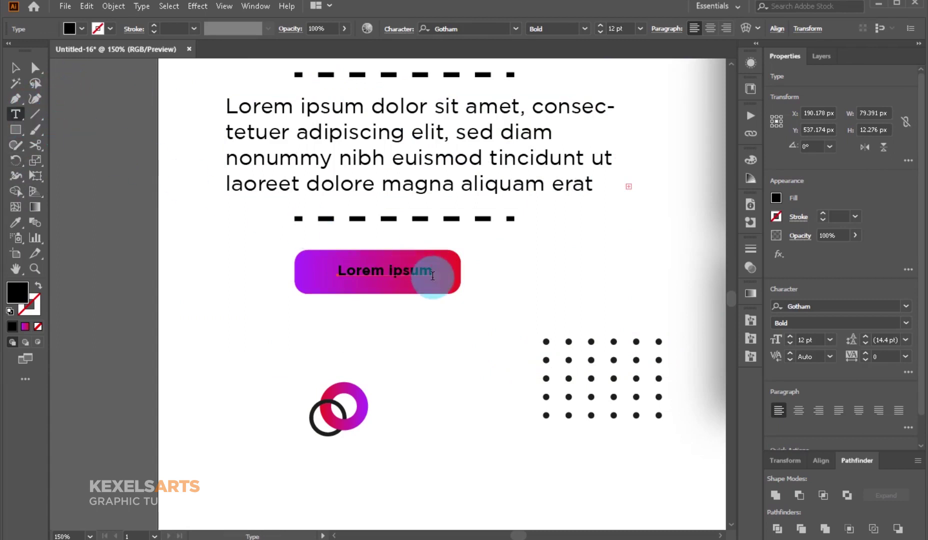
drag(433, 273, 310, 265)
text(s)
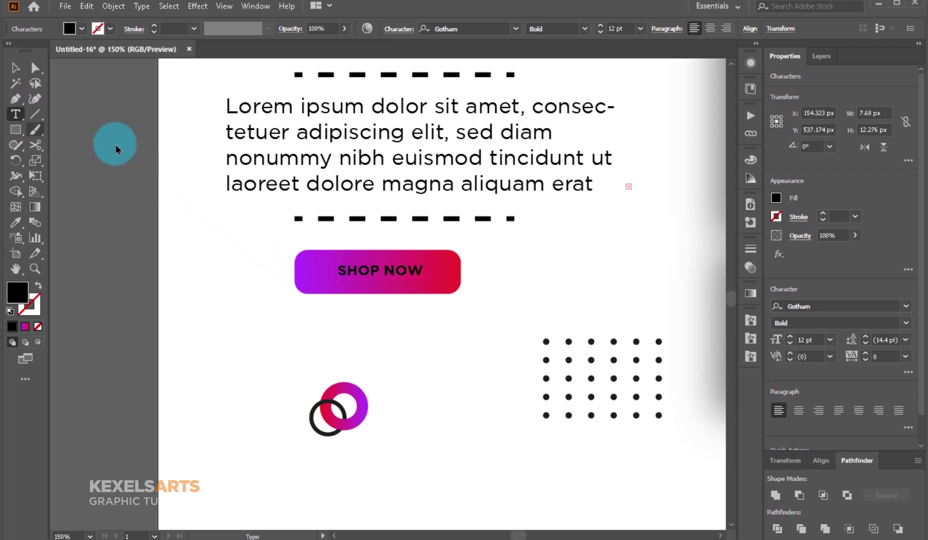
Give the SHOP NOW text a white fill
click(16, 69)
click(70, 28)
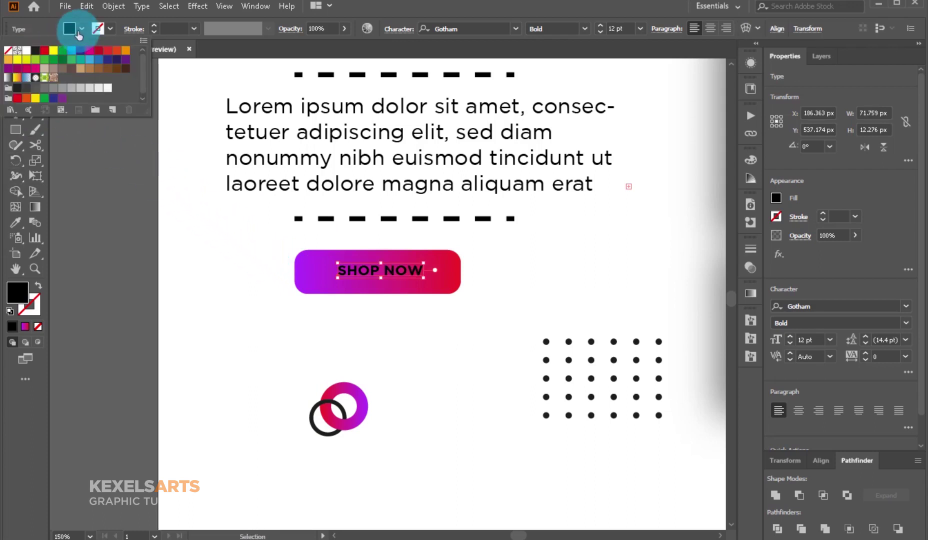
click(27, 52)
click(112, 221)
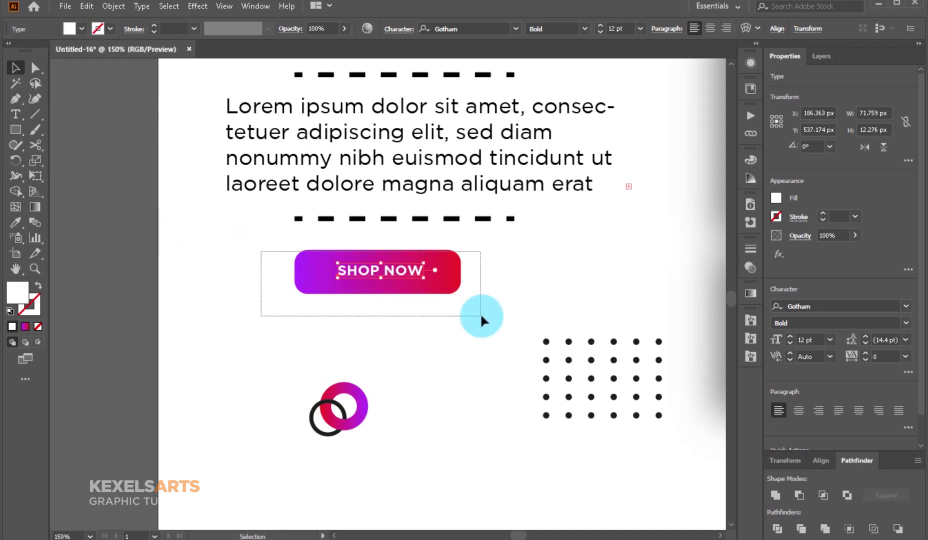
Centre the SHOP NOW text on its button horizontally and vertically
drag(481, 316, 481, 316)
click(820, 460)
click(804, 458)
click(887, 460)
click(537, 306)
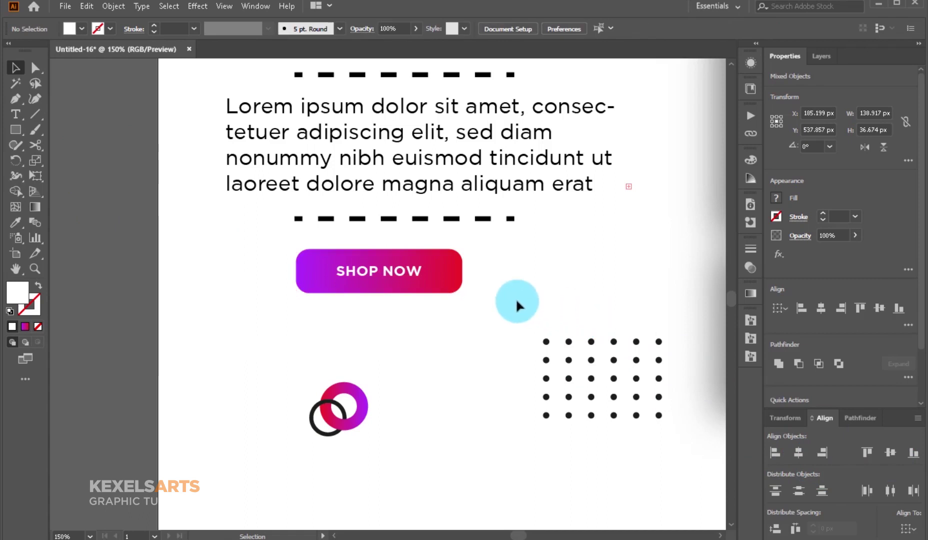
Scale the SHOP NOW text up to fill more of the button
click(414, 283)
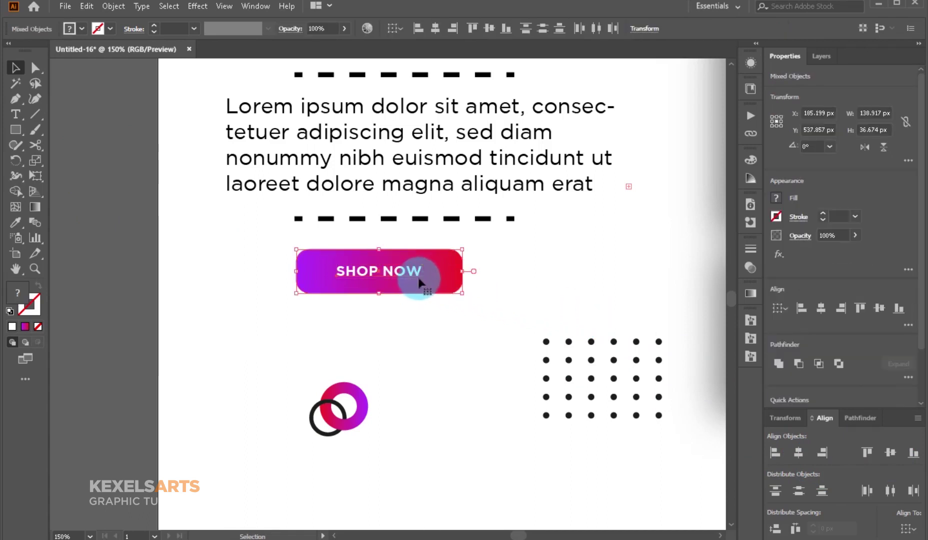
click(395, 273)
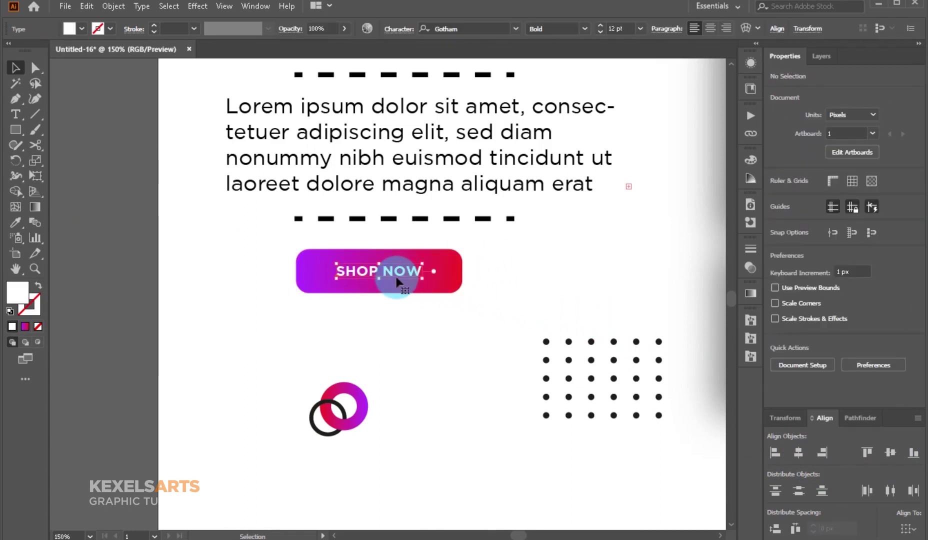
drag(421, 277, 433, 278)
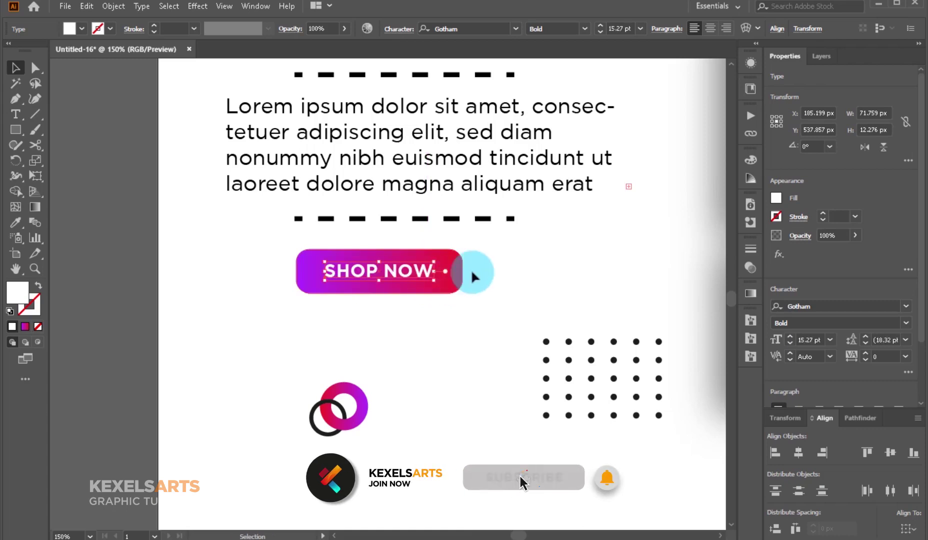
click(507, 260)
alt+click(485, 290)
alt+click(470, 270)
alt+click(459, 249)
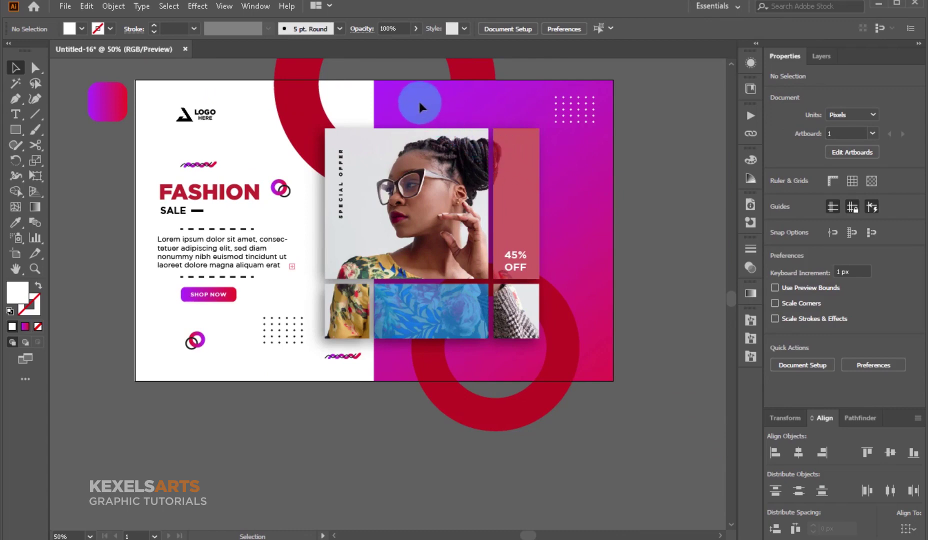
Show the Layers panel and select the photo collage, undoing an accidental move
click(812, 60)
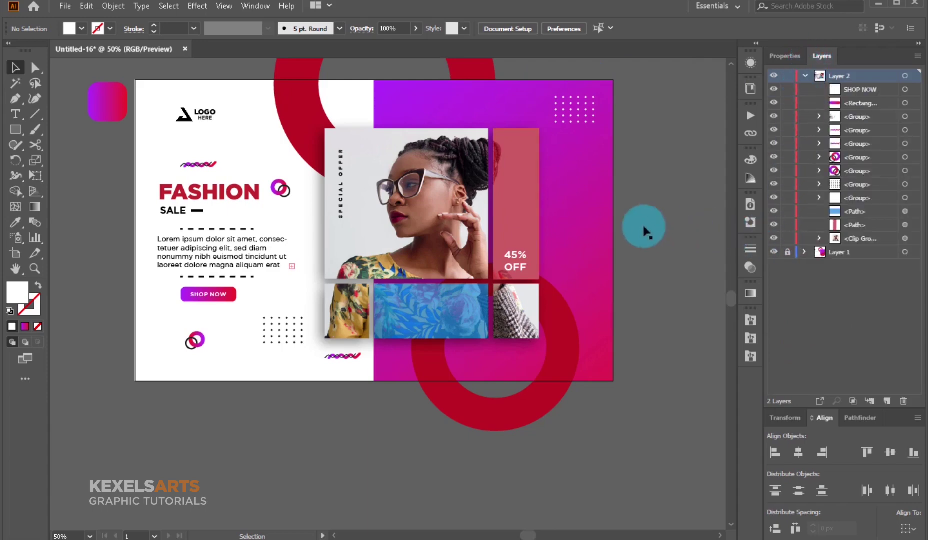
click(473, 207)
drag(391, 105, 520, 189)
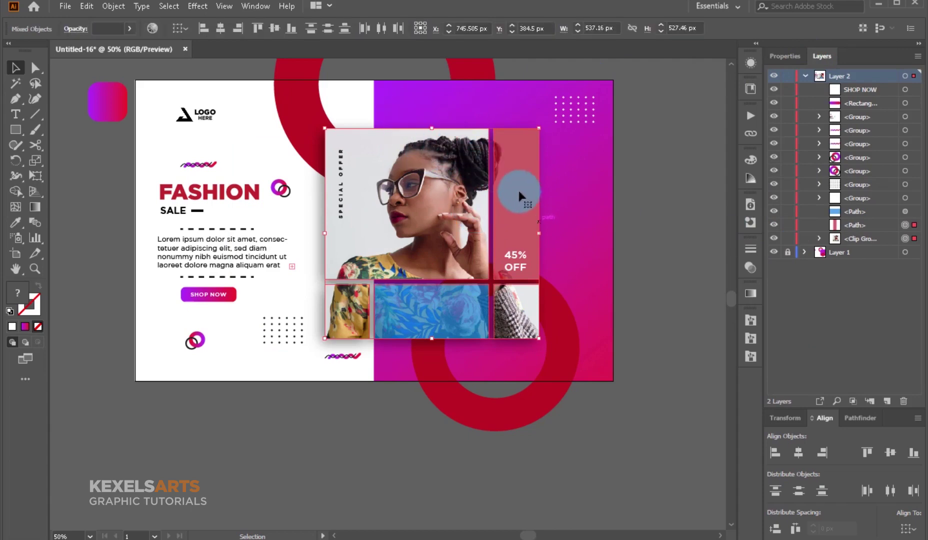
drag(430, 120, 471, 223)
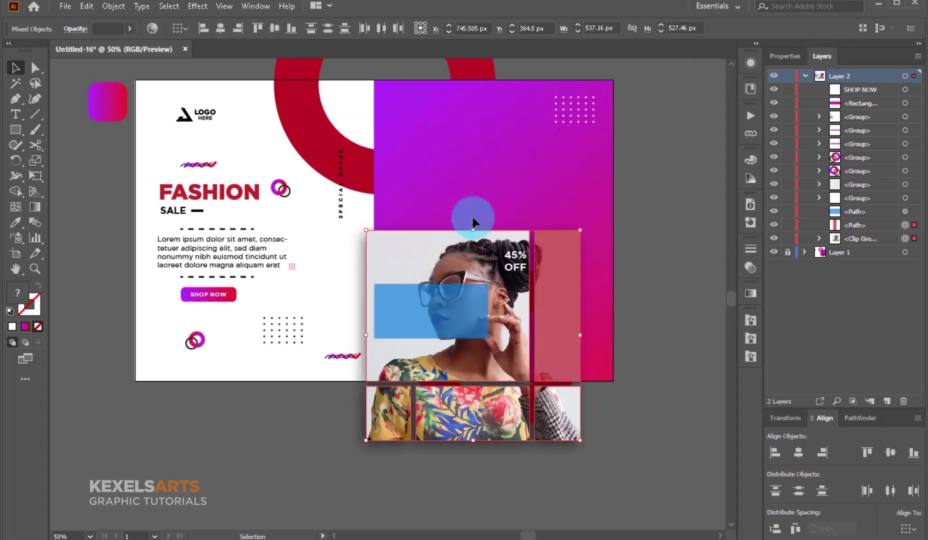
key(ctrl+z)
click(662, 153)
Undo a trial resize of the collage and choose Isolate Selected Clipping Mask on its clip group
mouse_move(442, 111)
mouse_down()
mouse_move(489, 306)
mouse_move(535, 233)
mouse_up()
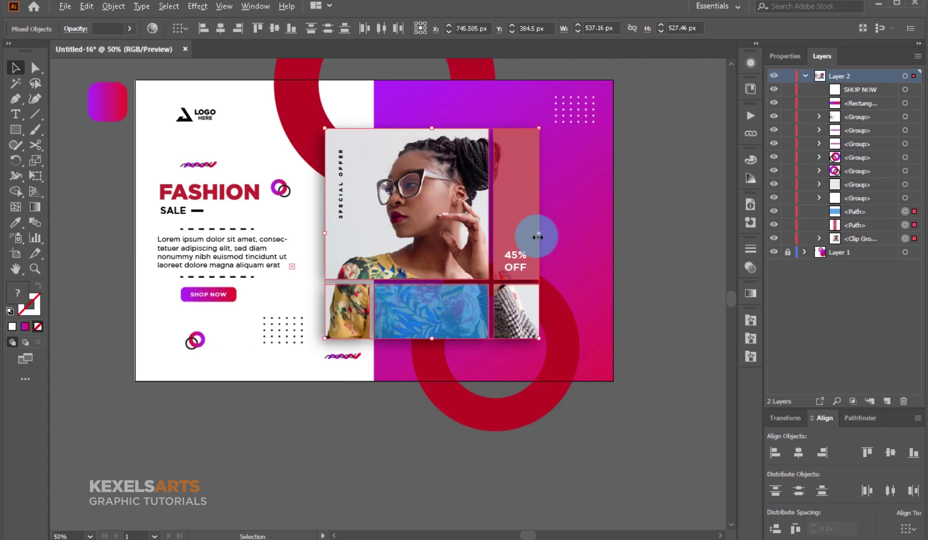
drag(538, 237, 531, 236)
key(ctrl+z)
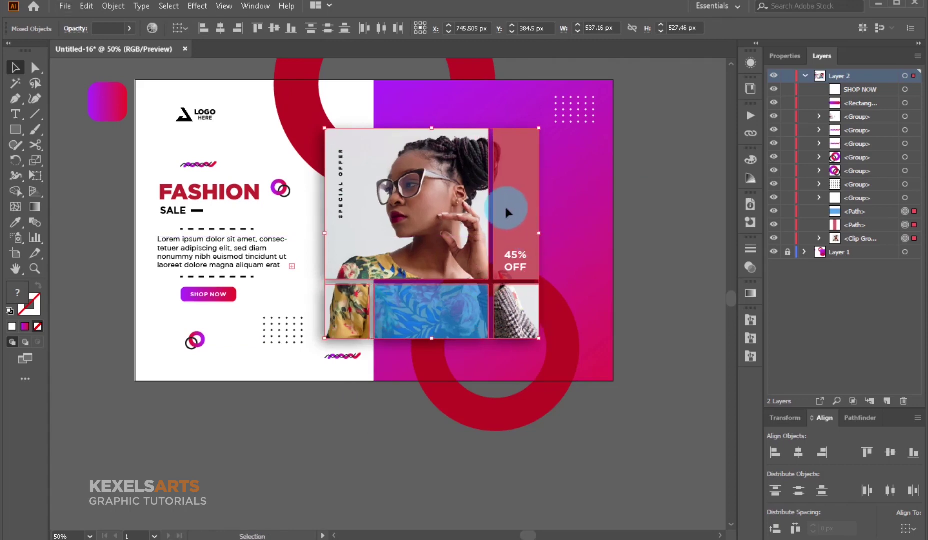
right_click(498, 198)
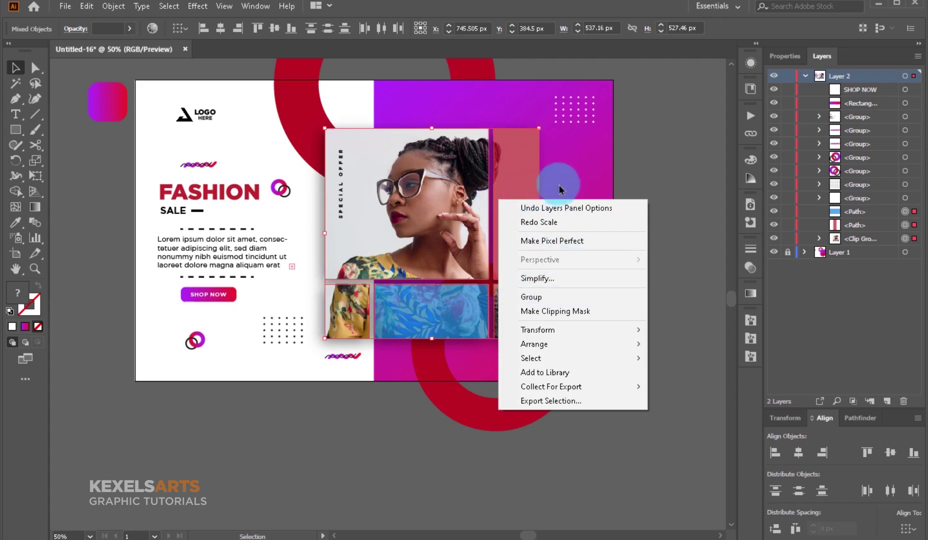
click(683, 150)
right_click(425, 166)
click(478, 258)
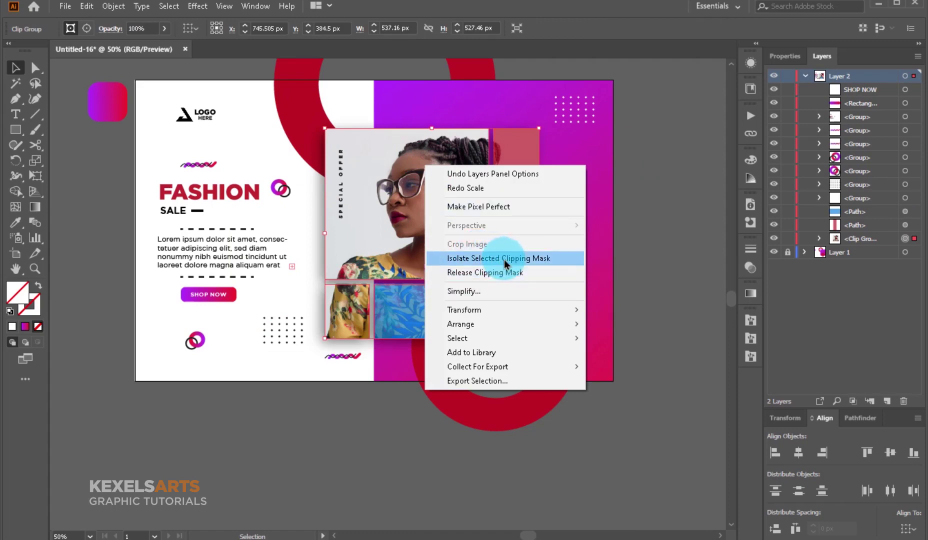
Isolate the collage mask and pull its right edge inward to about 520 px wide
click(505, 259)
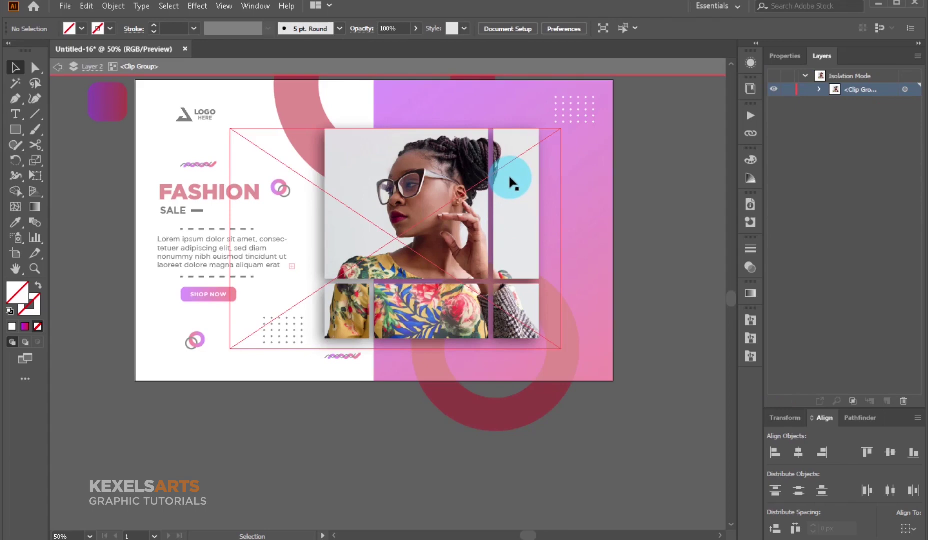
click(492, 183)
drag(539, 233, 532, 233)
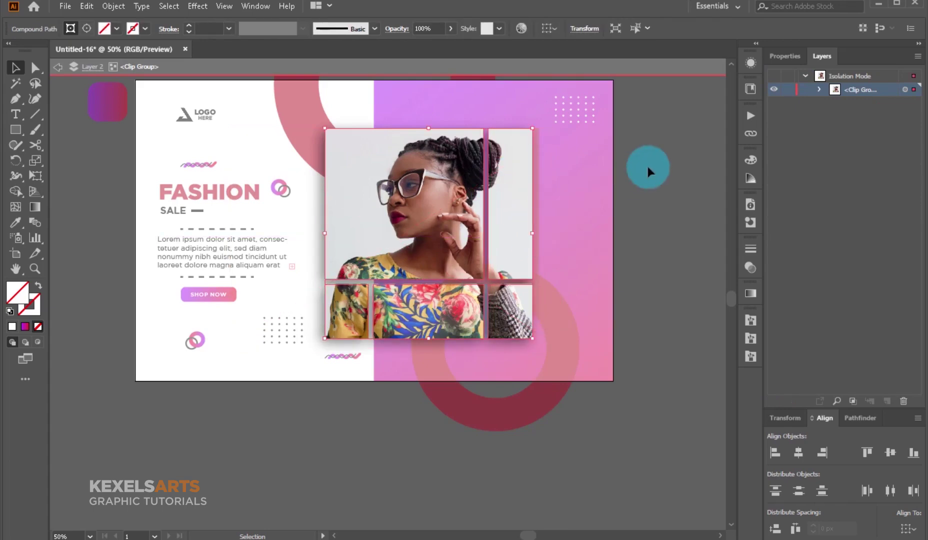
double_click(647, 166)
Extend the mask's bottom edge downward and nudge the portrait photo down inside it
right_click(485, 182)
click(540, 280)
drag(428, 338, 428, 352)
click(431, 189)
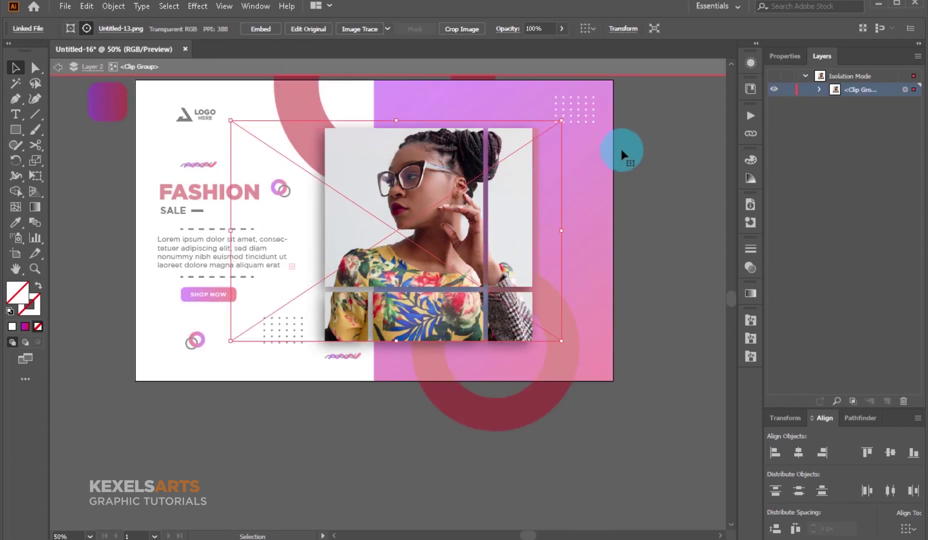
key(shift+Down)
key(shift+Down)
key(shift+Down)
click(642, 157)
key(Escape)
click(516, 230)
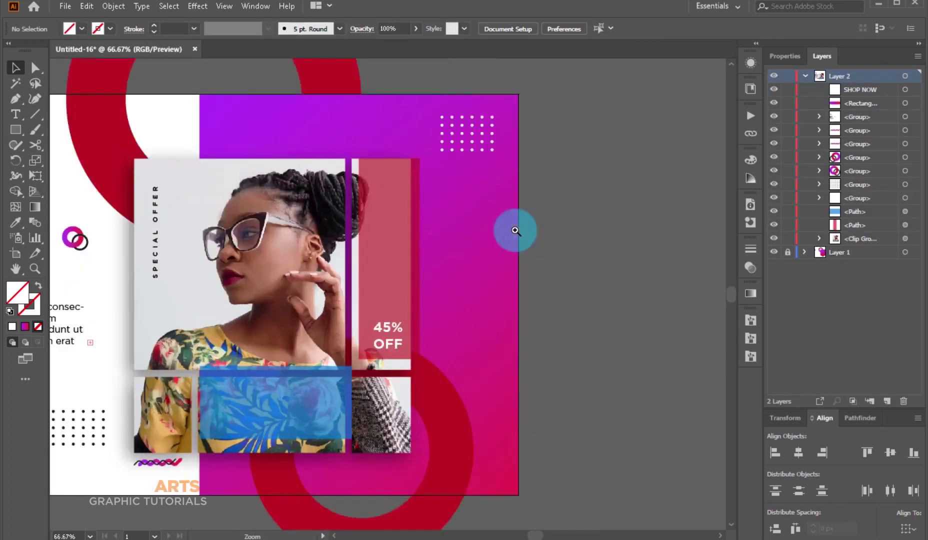
Resize the translucent blue rectangle from its right edge and top-left corner
click(564, 165)
click(276, 406)
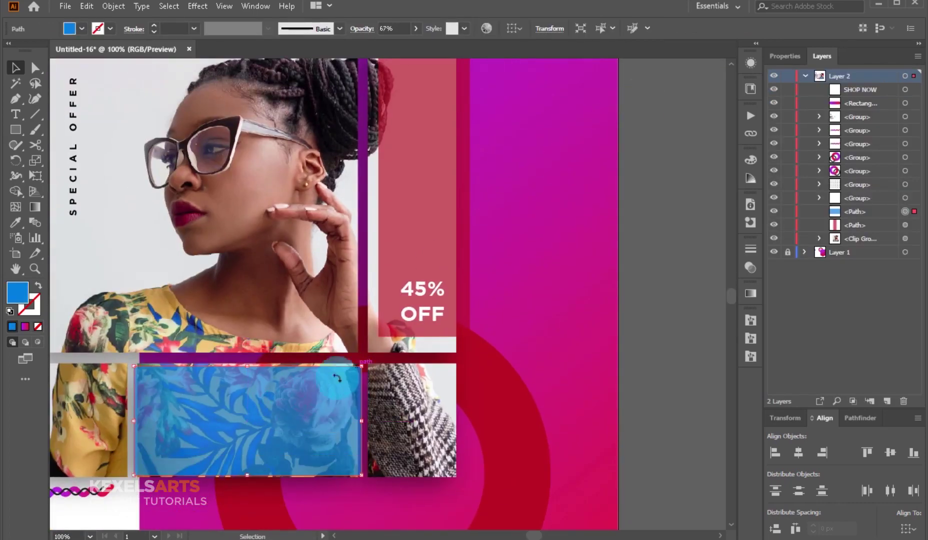
drag(361, 366, 357, 364)
drag(134, 366, 140, 367)
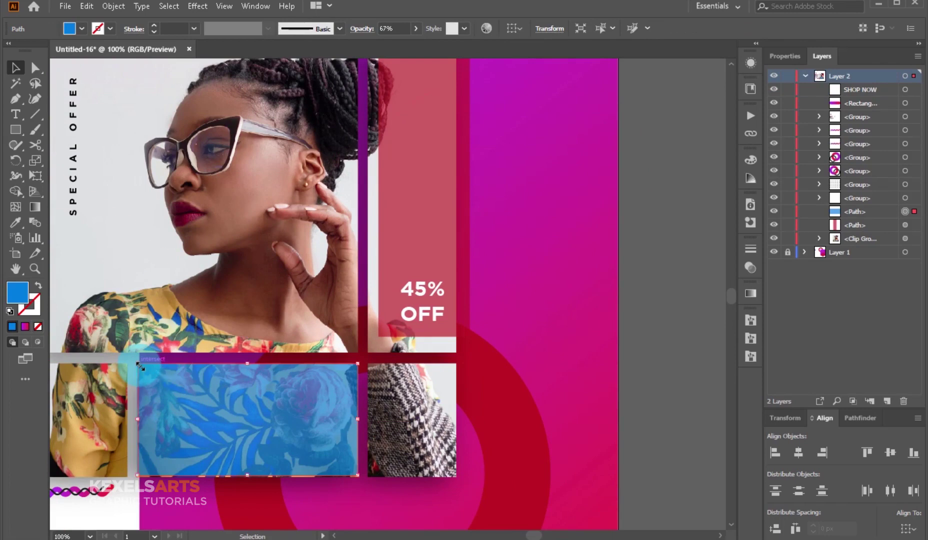
Shift the pink 45% OFF rectangle left and extend it down to the photo grid
drag(435, 234, 383, 306)
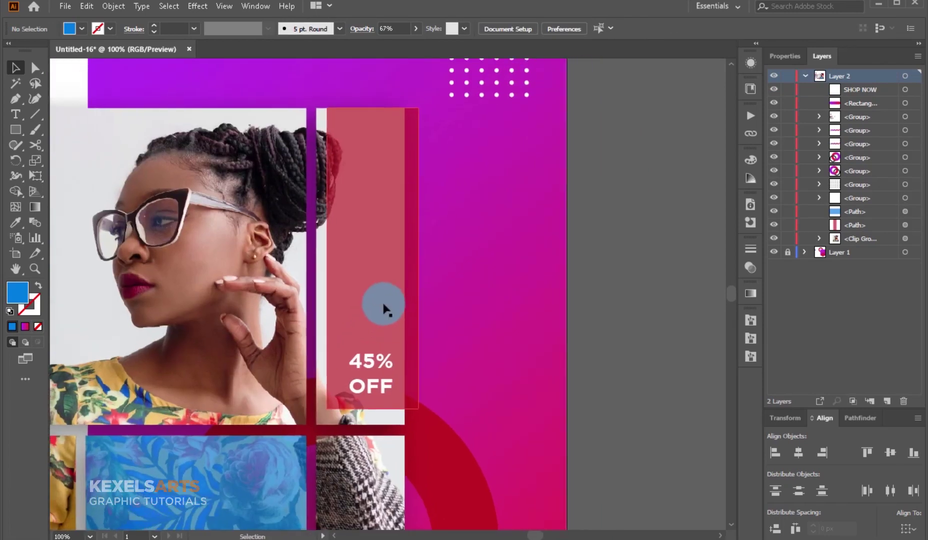
click(359, 216)
drag(359, 216, 346, 215)
drag(322, 253, 316, 258)
drag(360, 408, 360, 425)
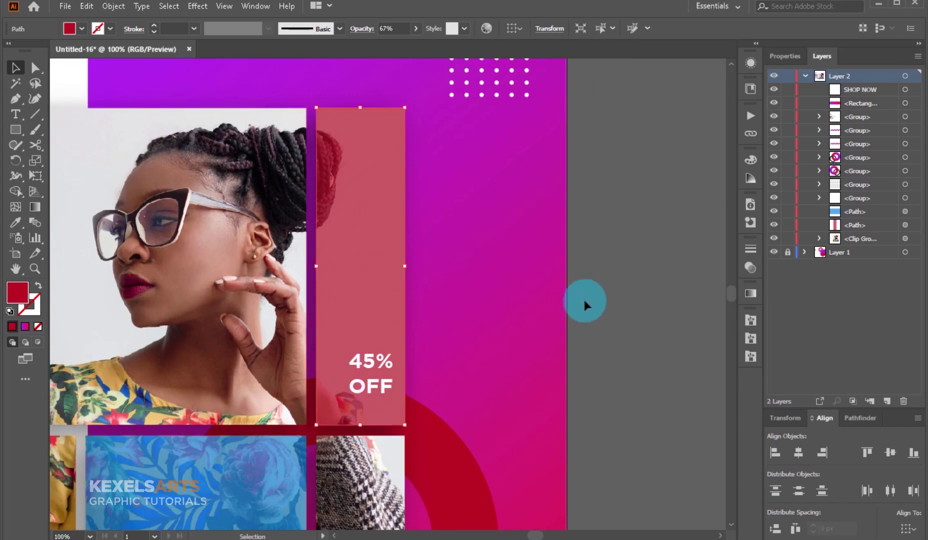
Move the 45% OFF text down and left within its isolated group
right_click(377, 367)
click(424, 236)
drag(360, 365, 355, 374)
double_click(619, 268)
key(ctrl+minus)
key(ctrl+minus)
Move the photo collage and its overlay panels up slightly
click(298, 224)
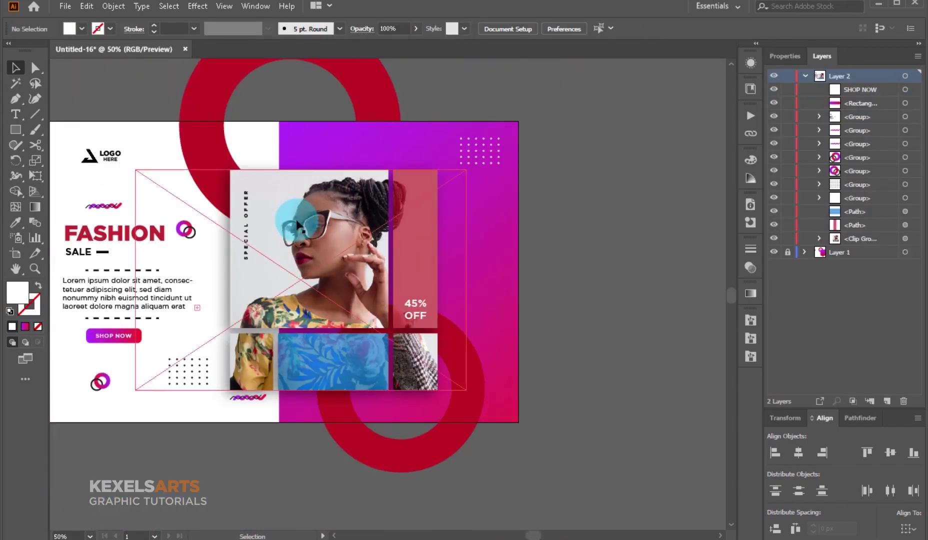
shift+click(387, 381)
drag(348, 199, 348, 189)
shift+click(349, 293)
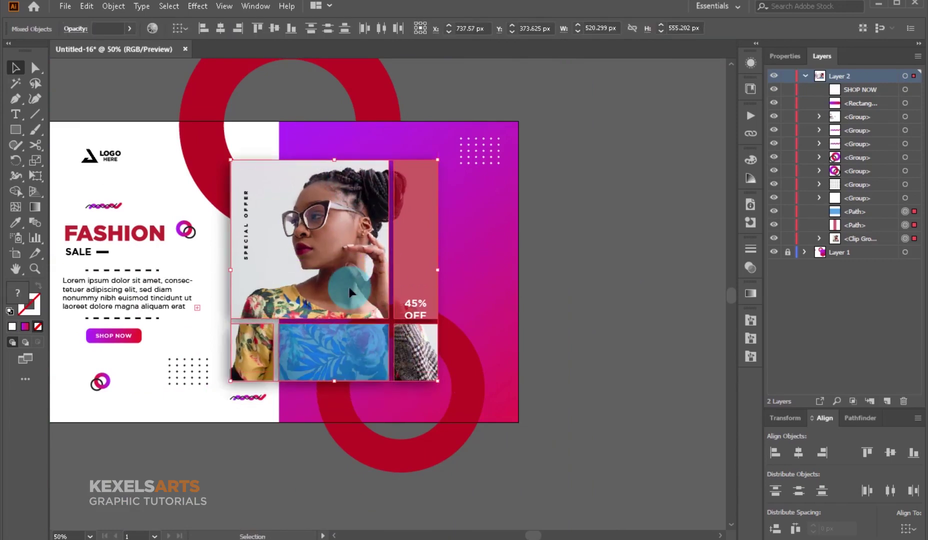
click(543, 225)
Unlock Layer 1 and move the red ring slightly right
click(788, 252)
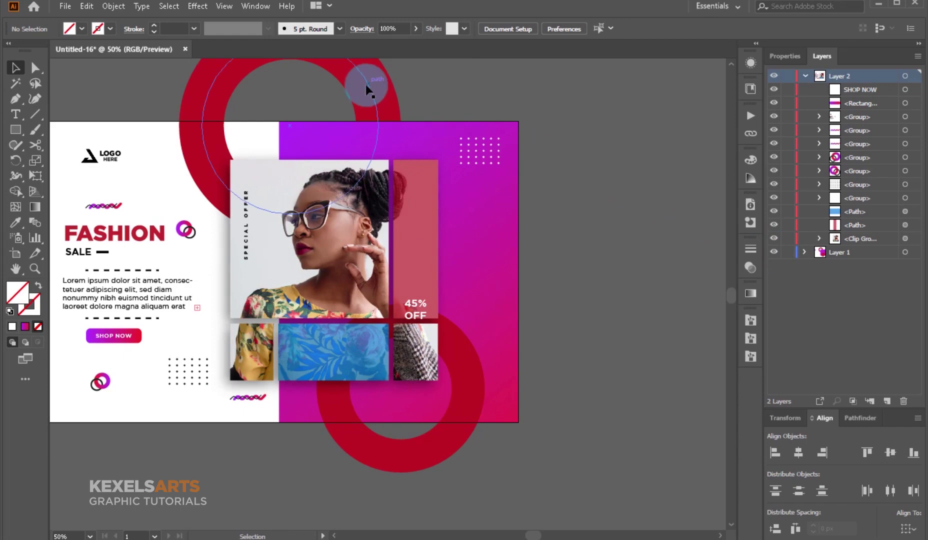
drag(369, 88, 399, 96)
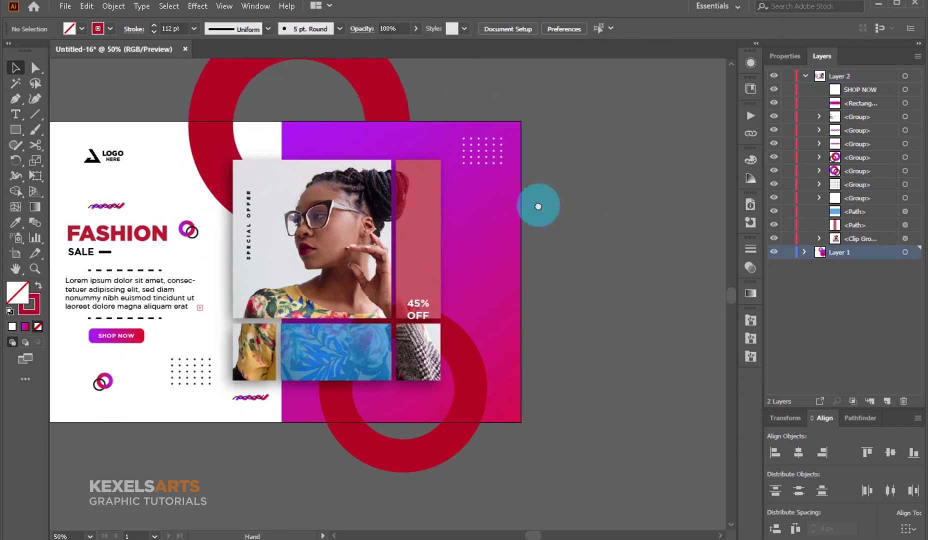
drag(539, 206, 594, 178)
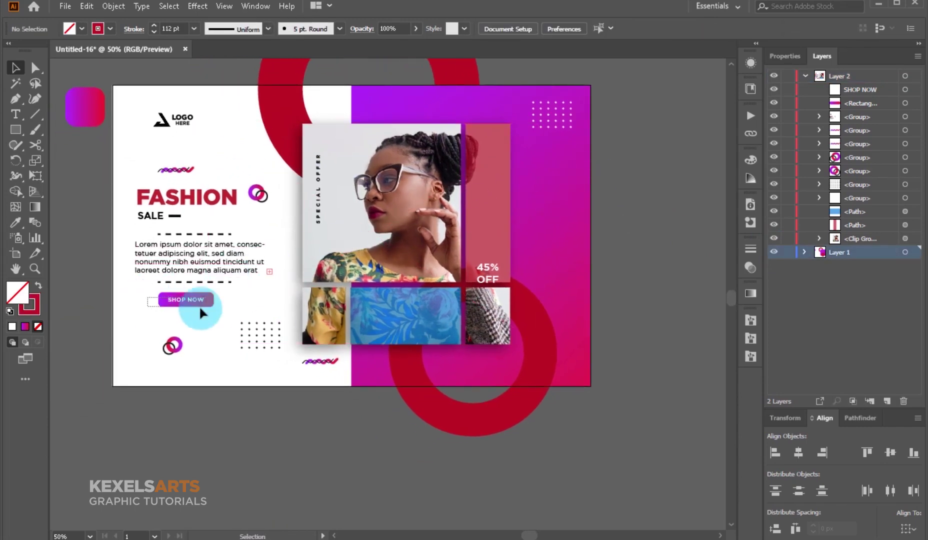
Group the SHOP NOW text with its button
drag(160, 268, 200, 305)
key(ctrl+g)
click(325, 381)
key(ctrl+plus)
Move the two-ring accent beside FASHION and nudge the FASHION, SALE and body text right
drag(332, 209, 349, 212)
drag(158, 190, 282, 300)
click(185, 276)
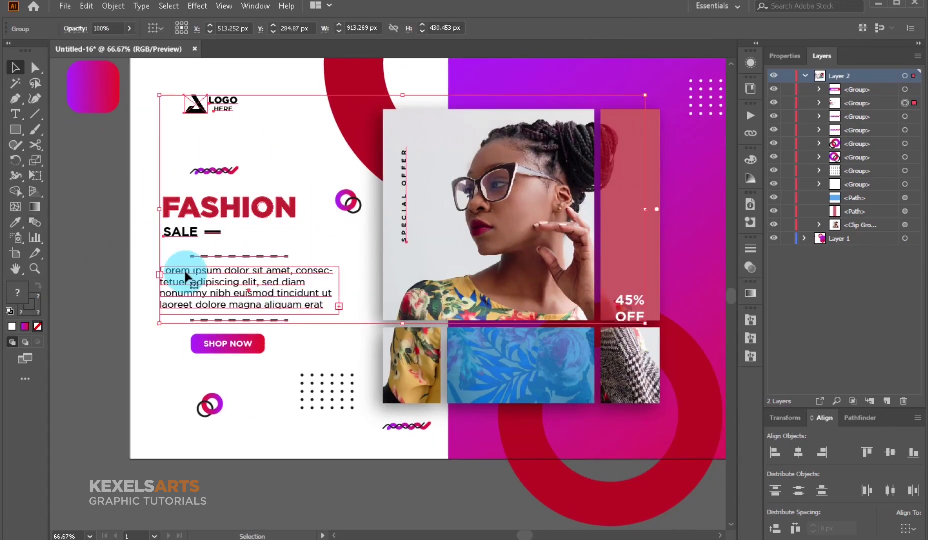
right_click(185, 276)
click(228, 364)
drag(291, 330, 291, 329)
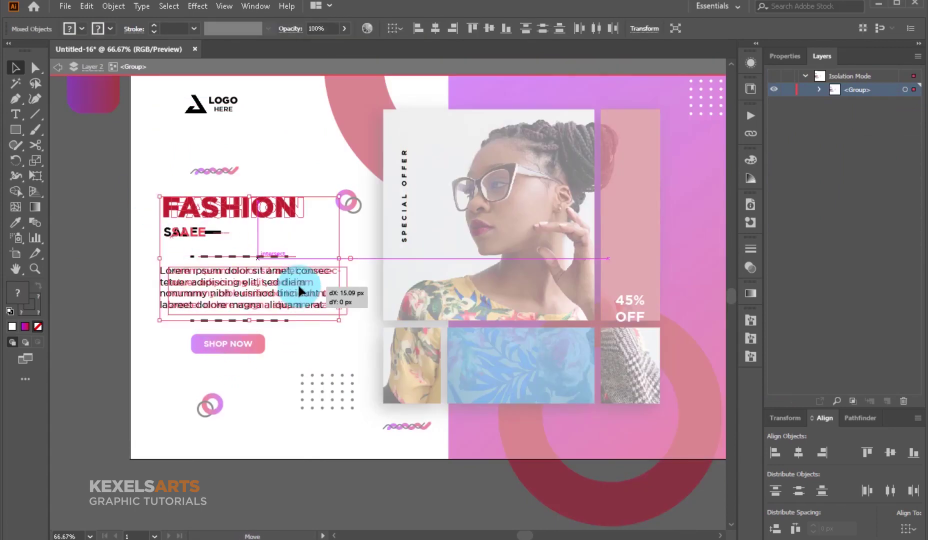
drag(300, 290, 308, 290)
double_click(108, 254)
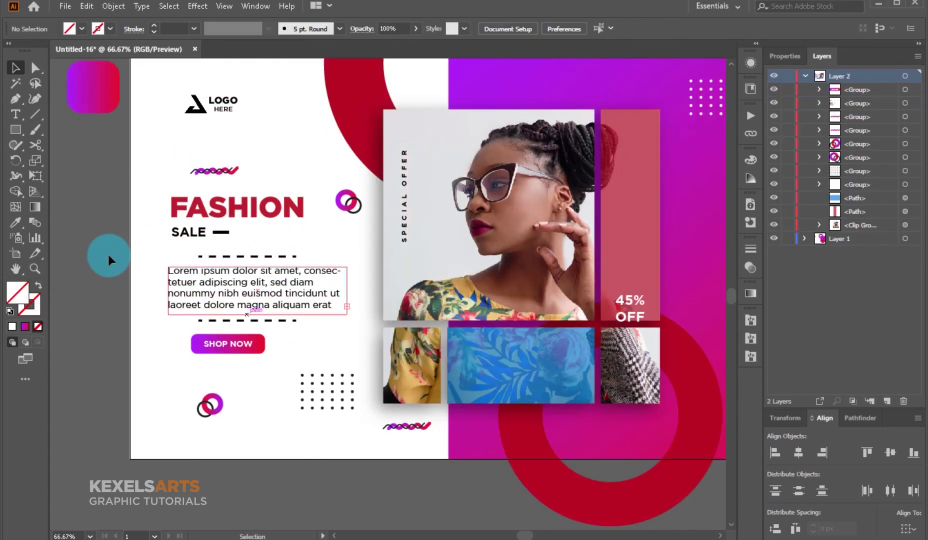
Isolate the 45% OFF group to select its text, then exit isolation
ctrl+alt+click(341, 327)
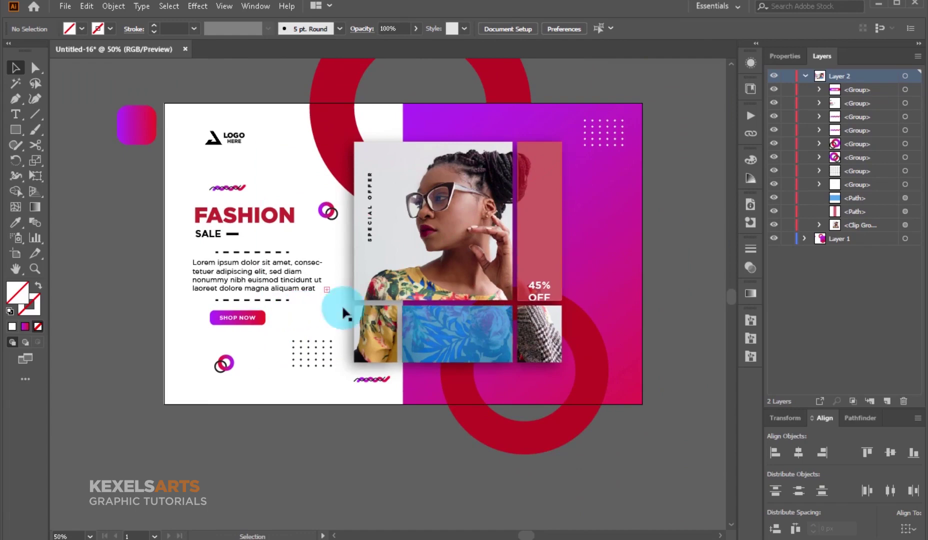
ctrl+click(321, 310)
ctrl+click(476, 282)
right_click(363, 313)
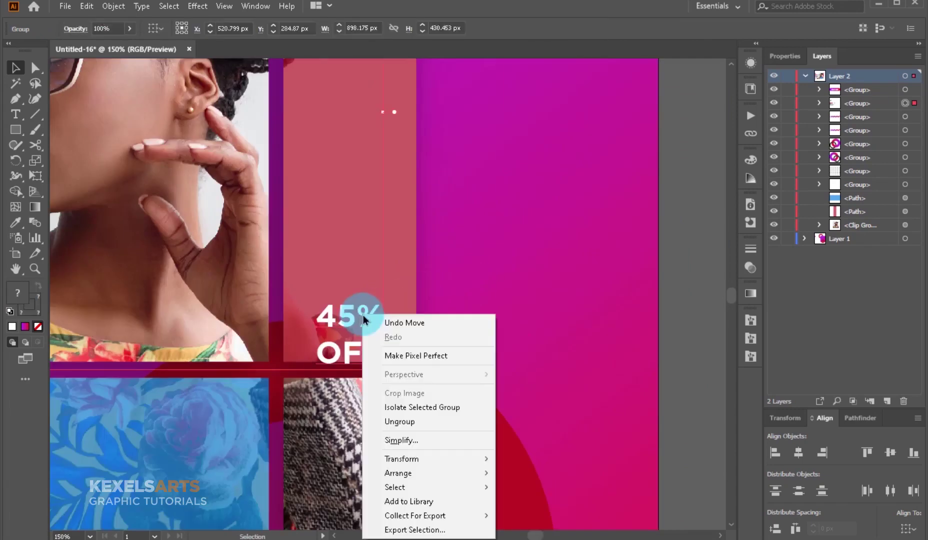
click(400, 407)
click(358, 297)
click(688, 239)
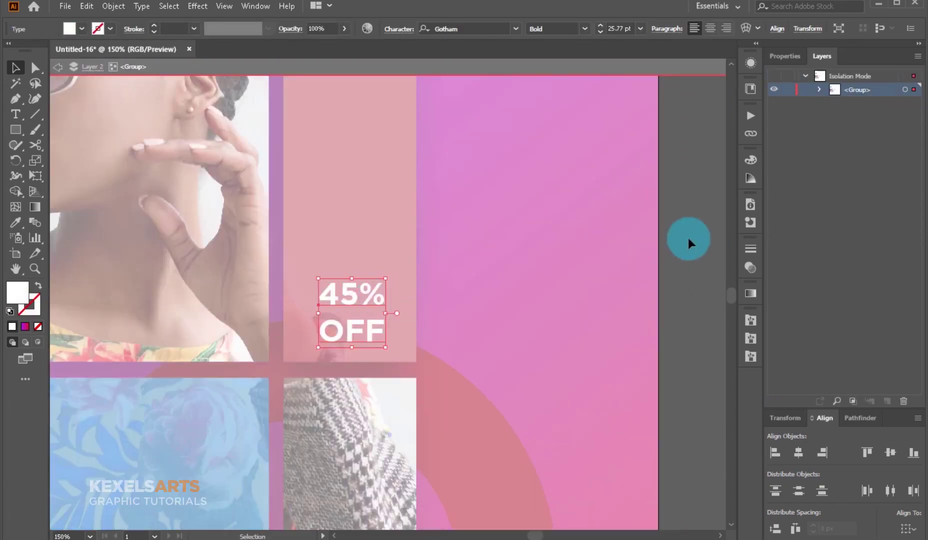
key(ctrl+minus)
key(ctrl+minus)
double_click(570, 275)
Zoom out to view the whole poster and collapse Layer 2 in the layer list
key(ctrl+minus)
drag(352, 312, 382, 294)
key(ctrl+minus)
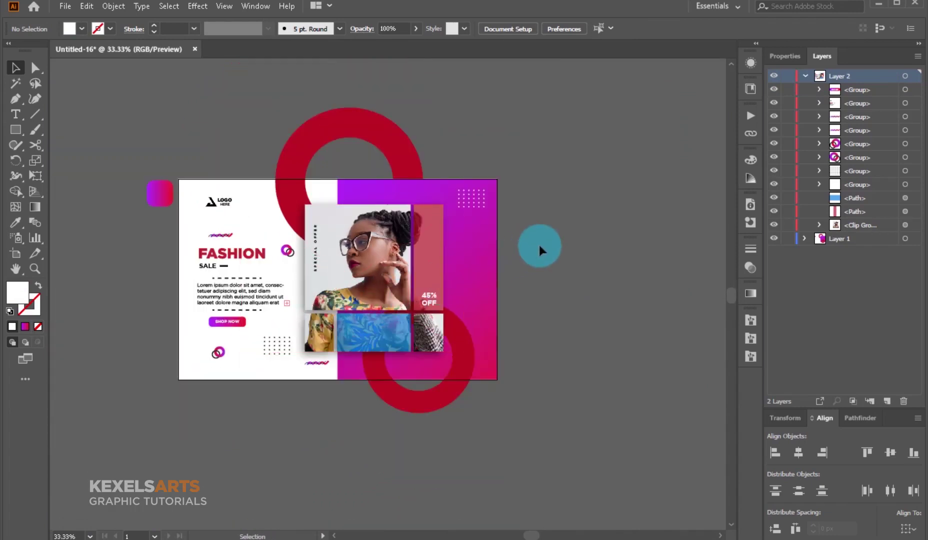
click(805, 76)
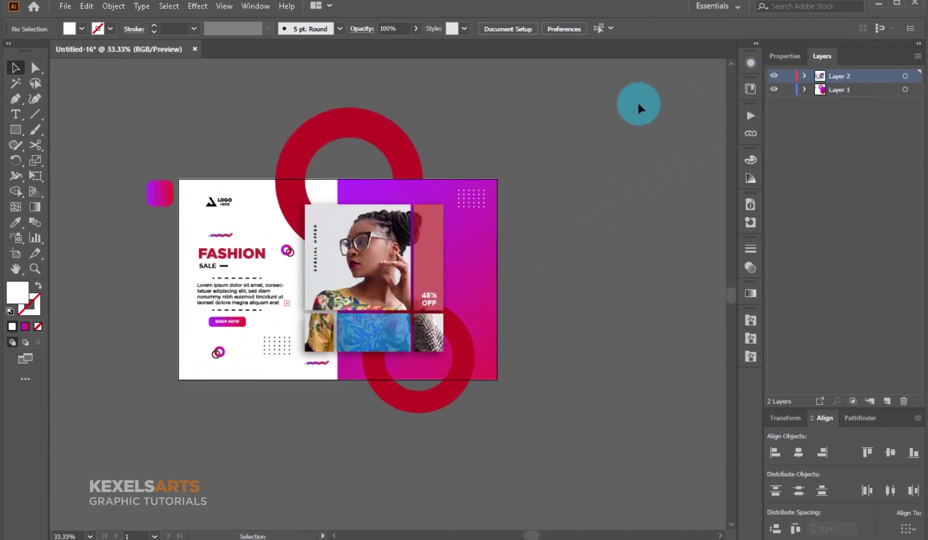
Create a 1200 × 750 px rectangle with the Rectangle tool
click(15, 131)
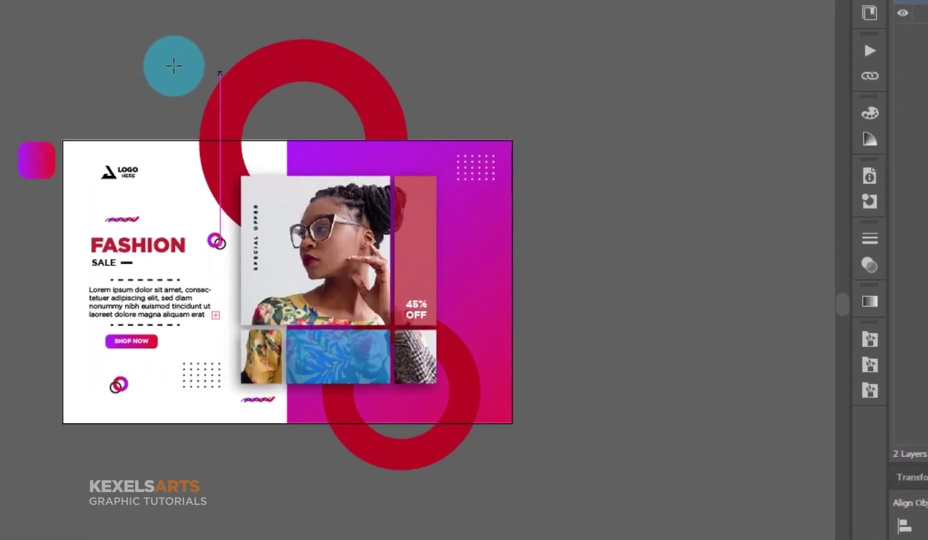
click(317, 161)
click(434, 218)
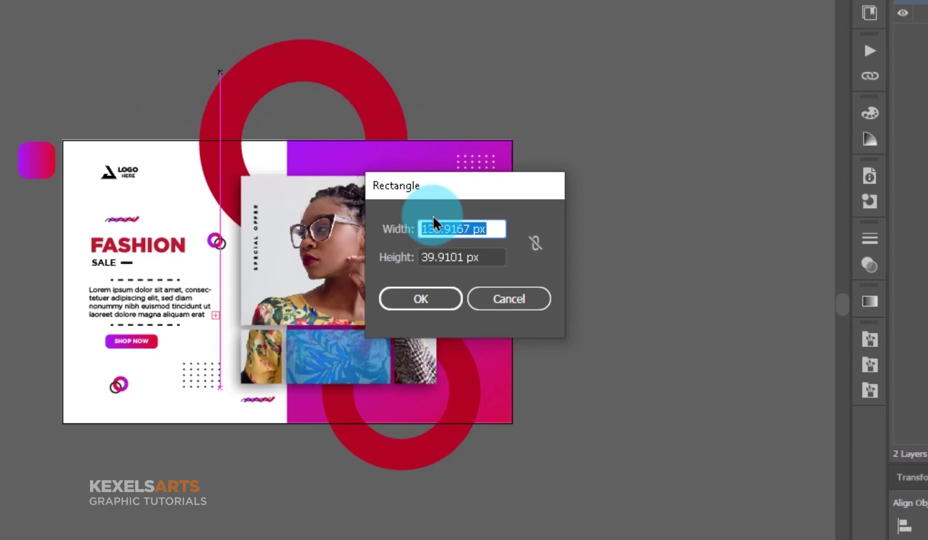
text(12)
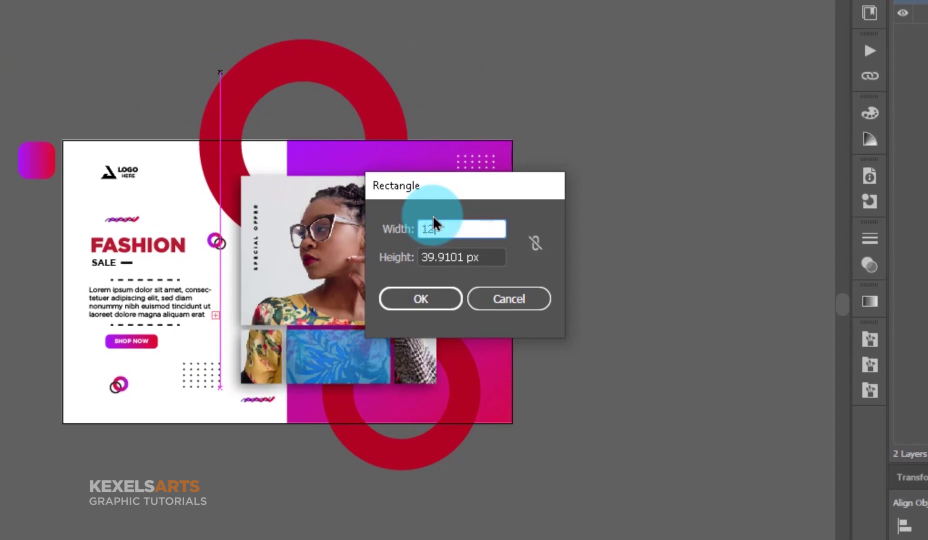
text(00)
key(Tab)
text(7)
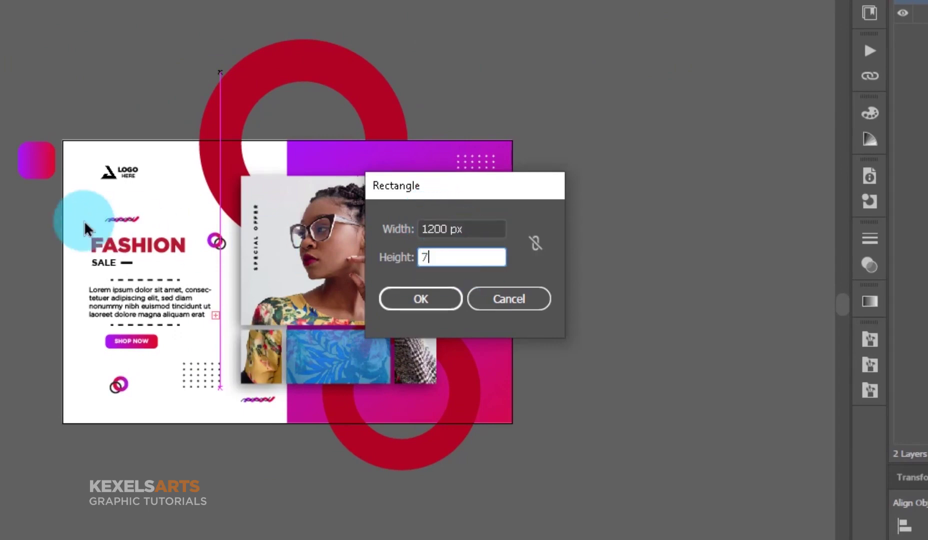
text(50)
click(446, 295)
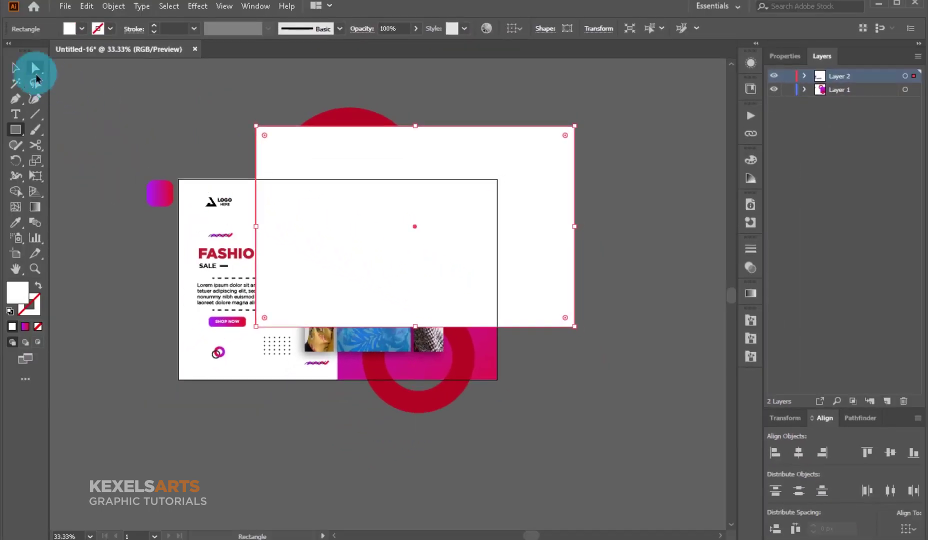
Centre the rectangle on the artboard using Align to Artboard
click(15, 67)
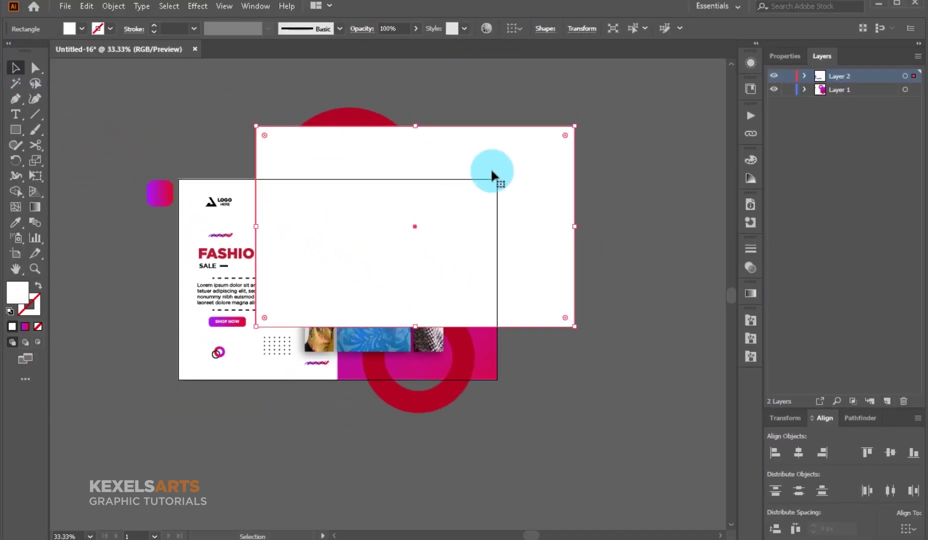
click(908, 528)
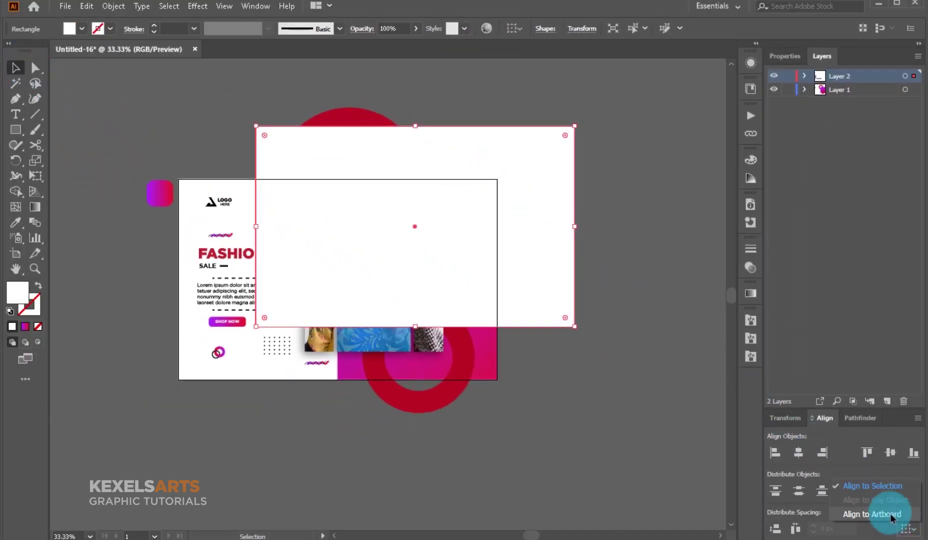
click(799, 453)
click(890, 453)
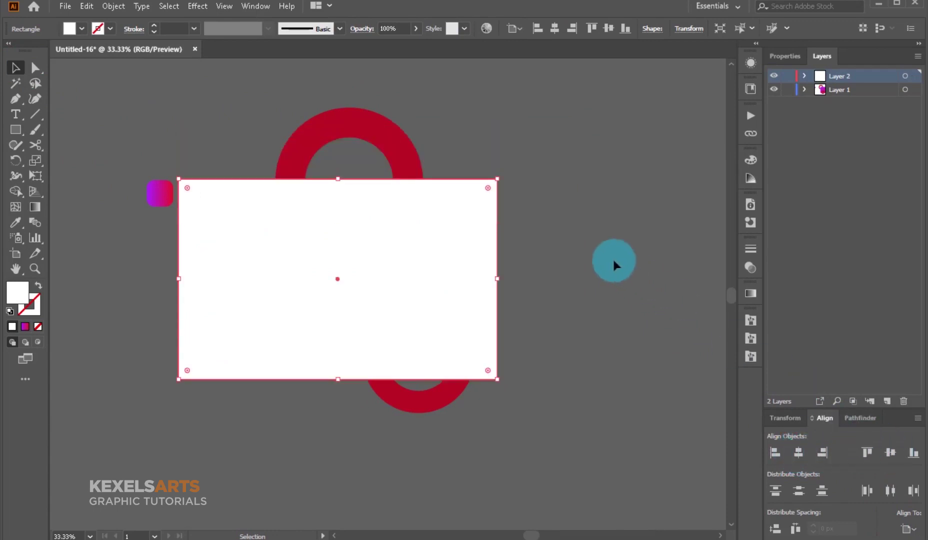
Select all the poster artwork and clip it to the rectangle with Make Clipping Mask
click(614, 265)
drag(118, 128, 578, 428)
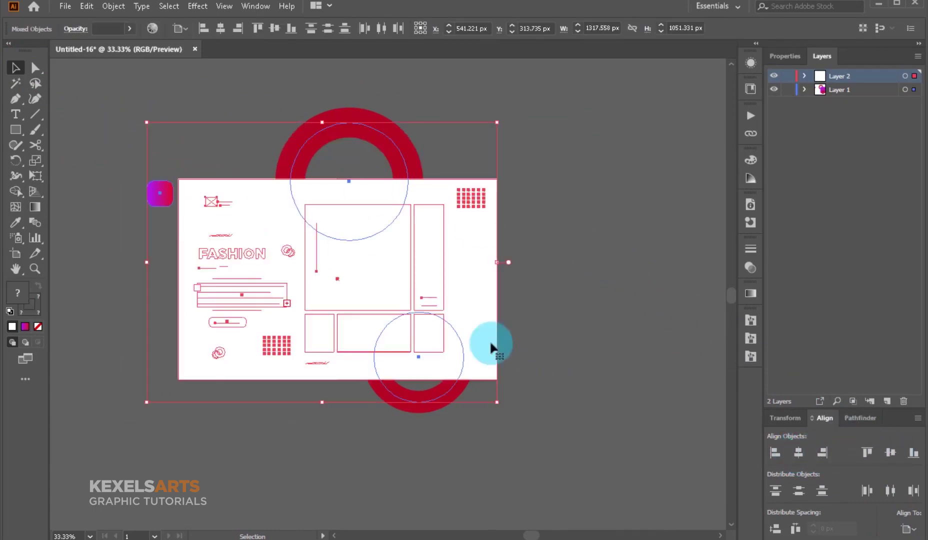
right_click(402, 252)
click(452, 367)
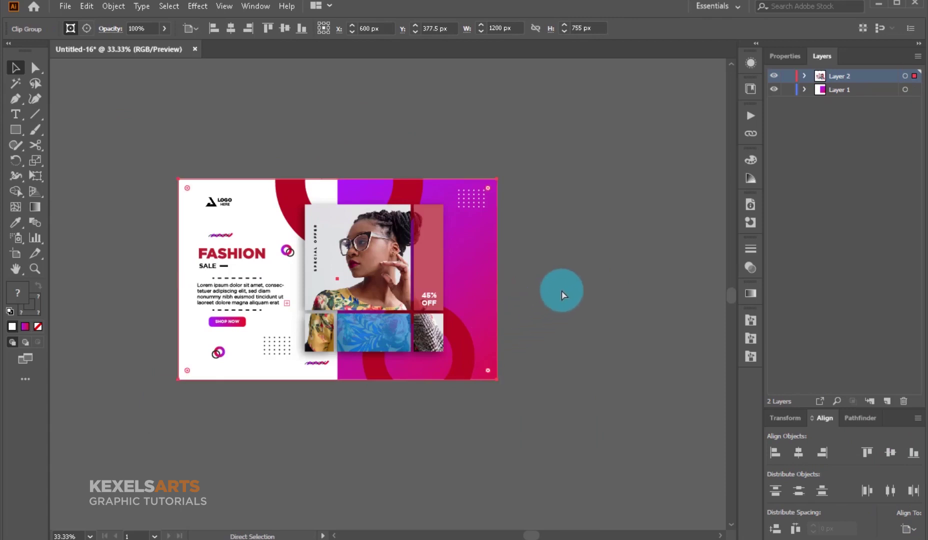
Undo the clipping mask and move the white rectangle down below the poster
key(ctrl+z)
click(575, 245)
drag(479, 294, 468, 393)
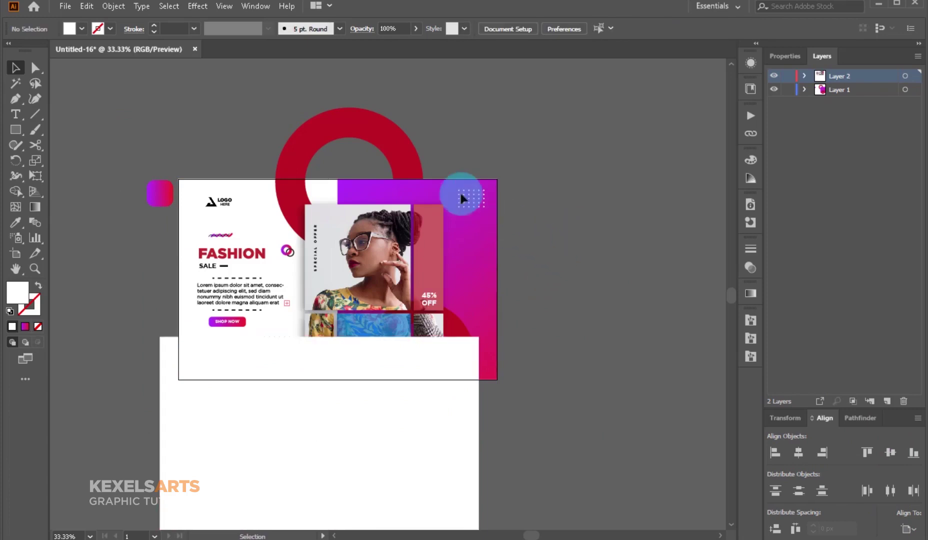
click(403, 157)
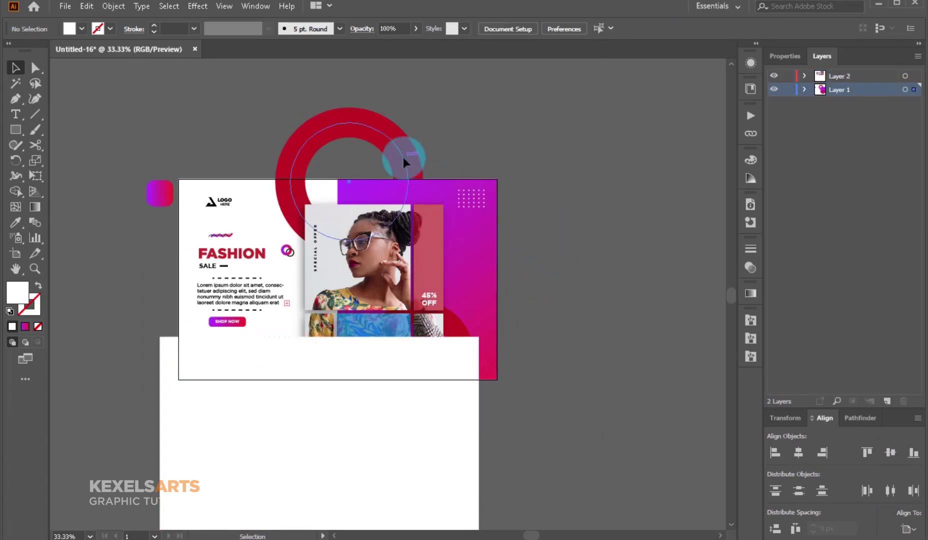
Select the two red rings via Layer 1, group them, then undo the grouping
click(803, 91)
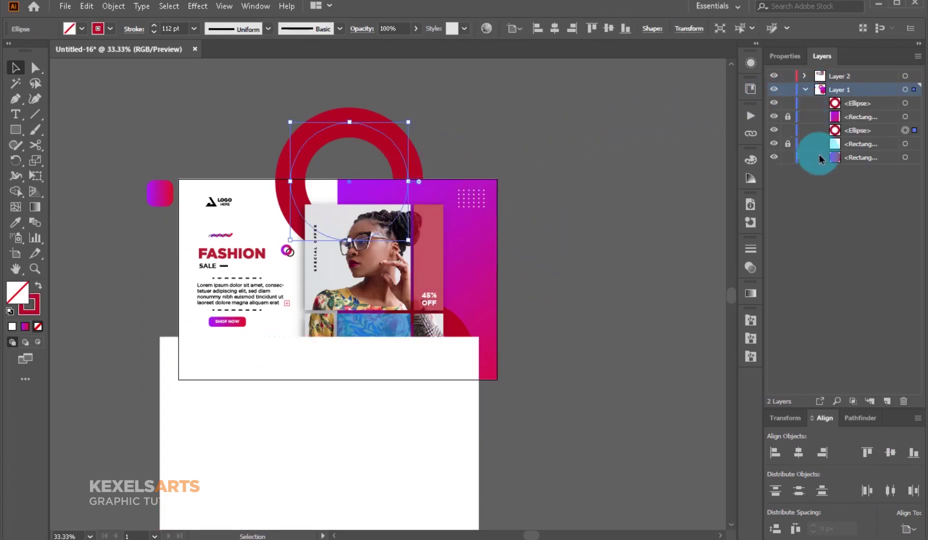
click(853, 131)
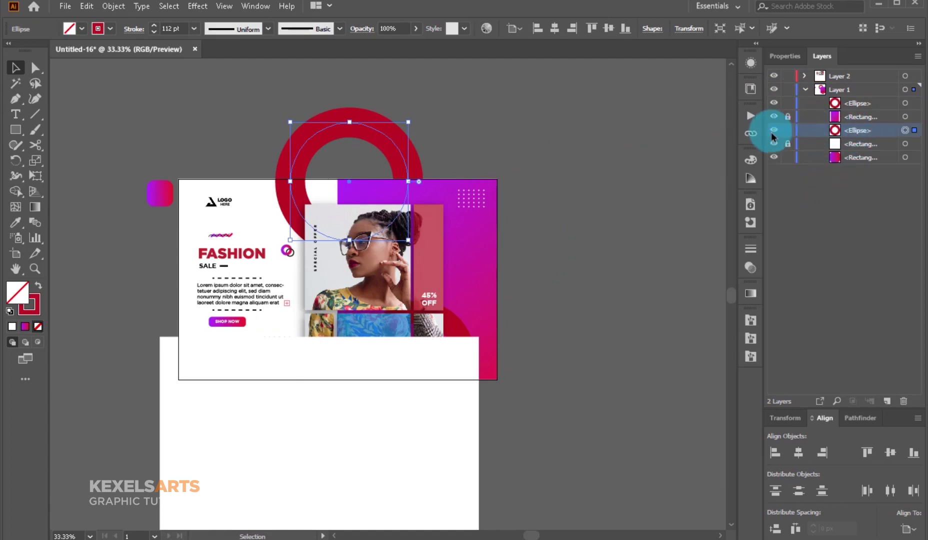
click(750, 133)
click(614, 245)
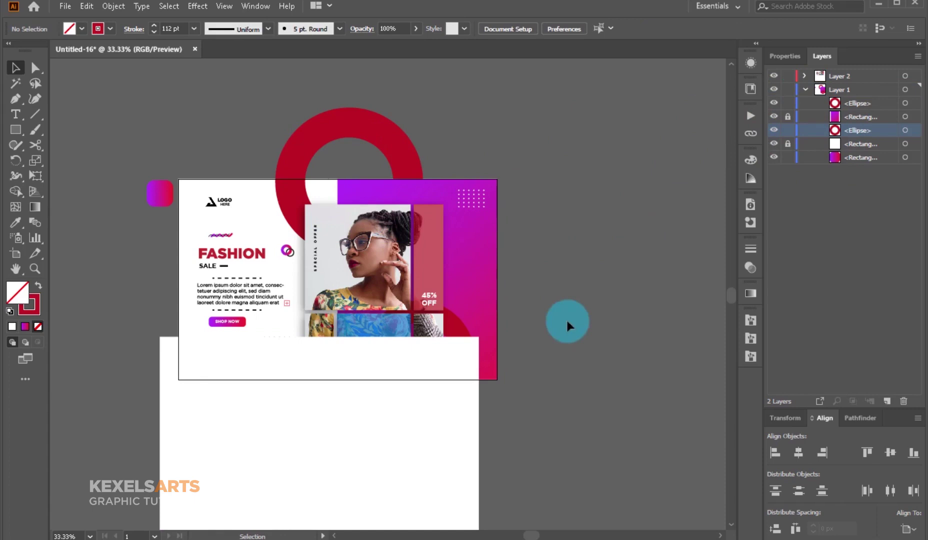
click(458, 343)
right_click(403, 158)
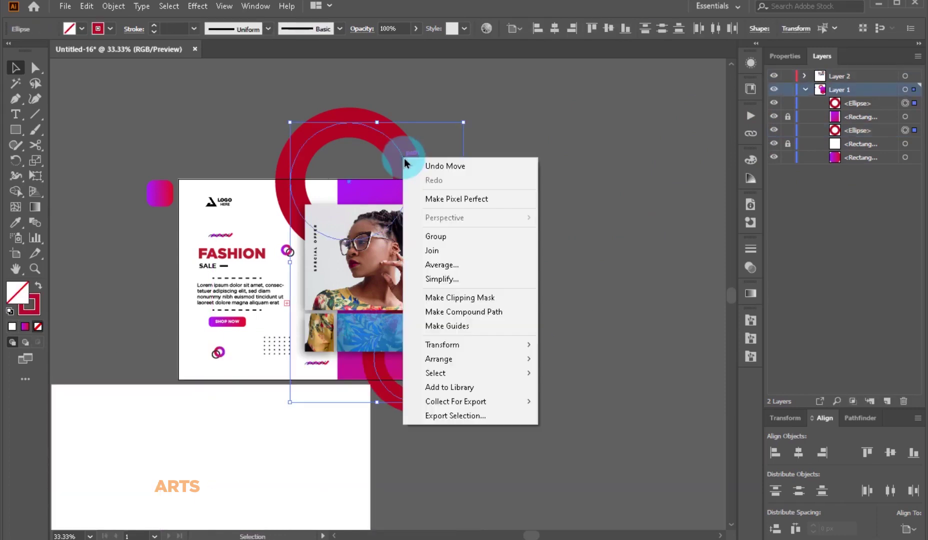
click(435, 236)
click(551, 206)
key(ctrl+z)
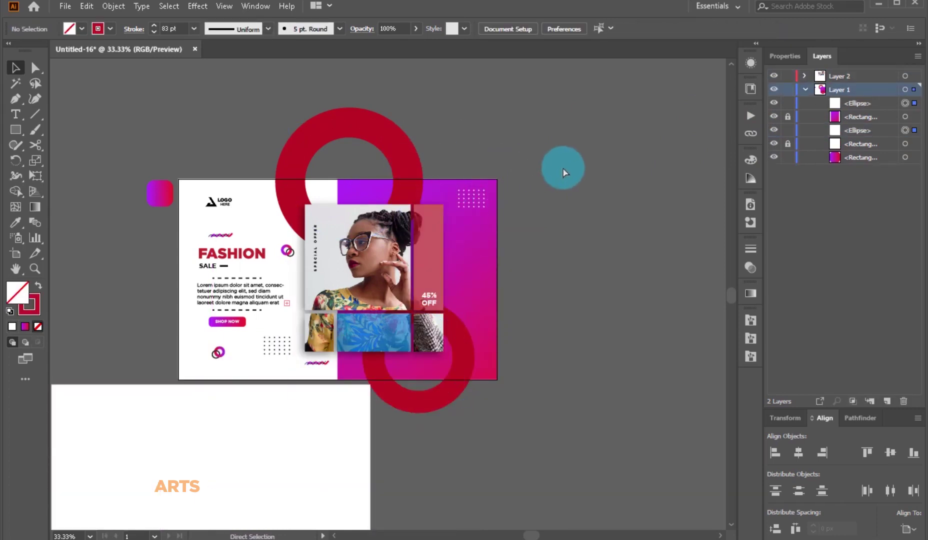
click(561, 164)
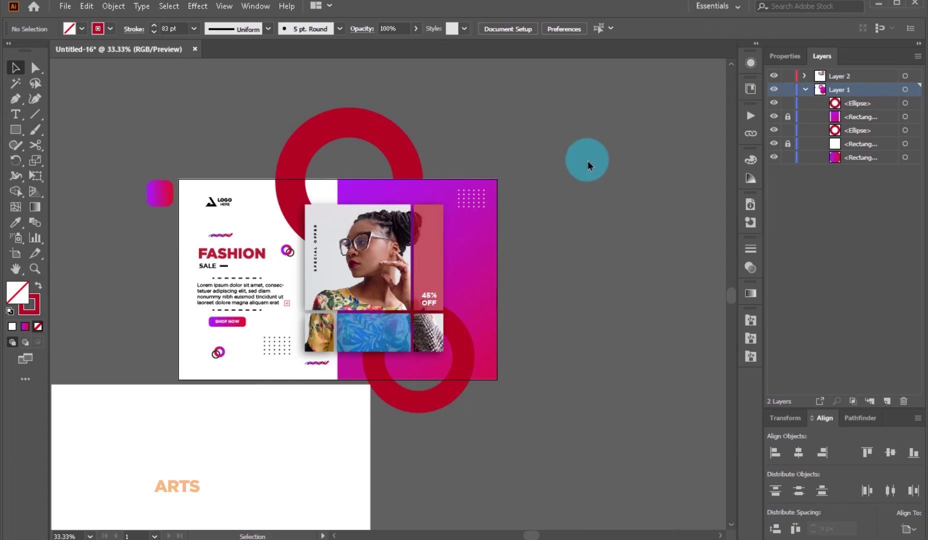
Unlock the locked rectangle in Layer 1 and select the white rectangle below the poster
click(805, 90)
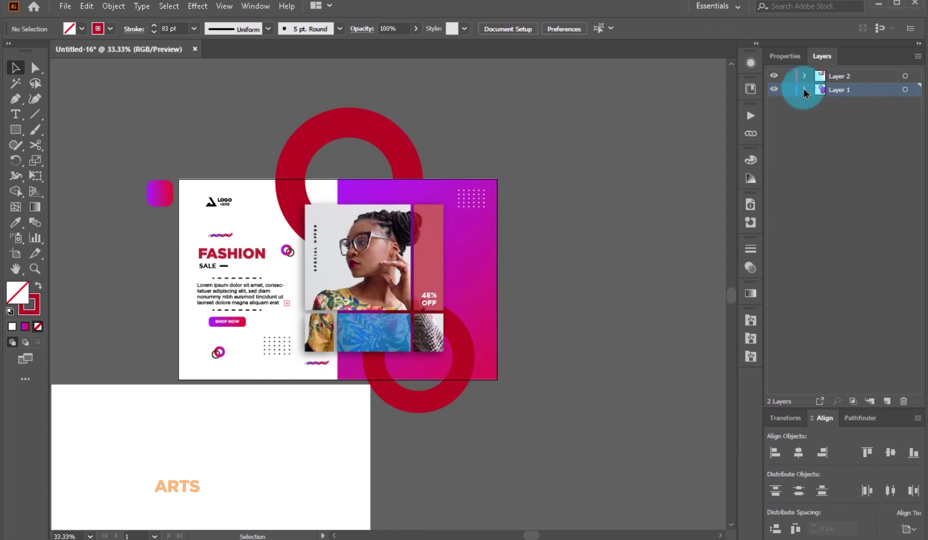
click(835, 168)
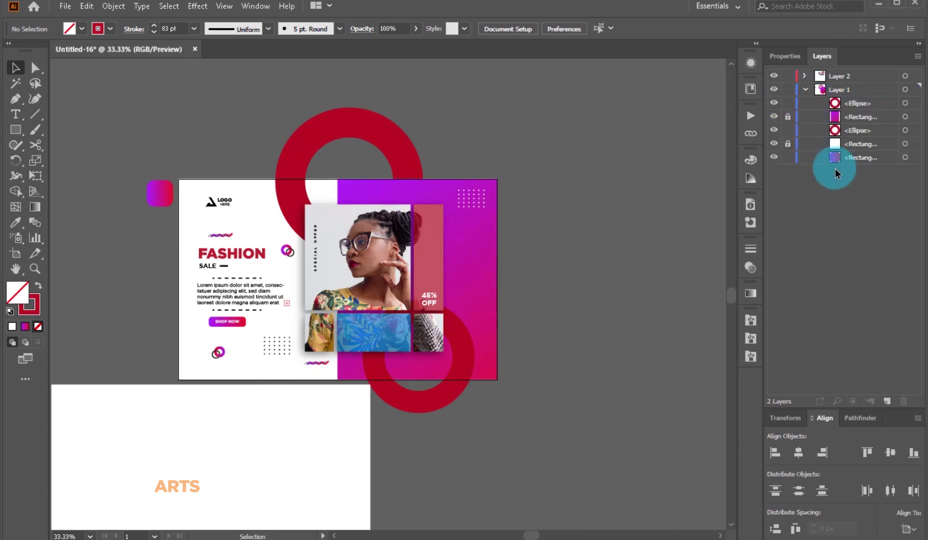
drag(835, 169, 786, 123)
click(787, 119)
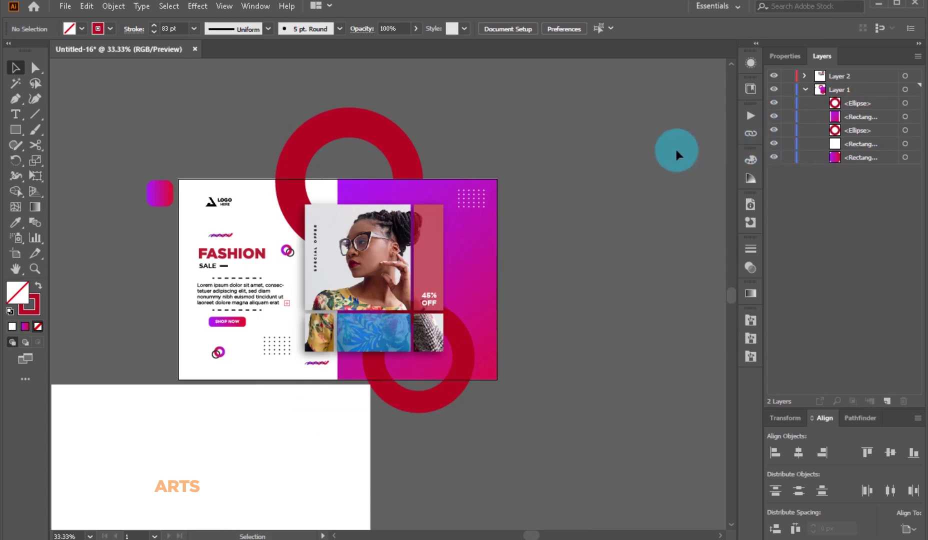
click(269, 434)
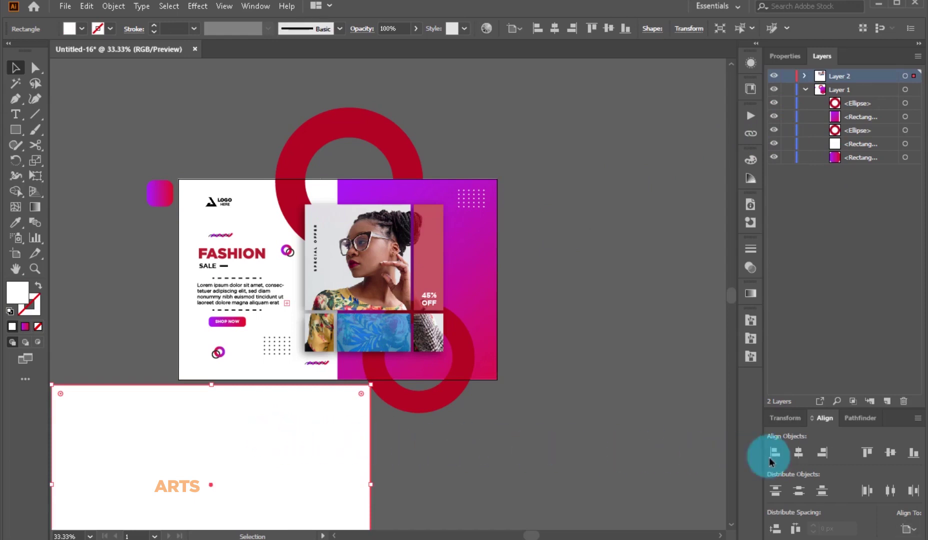
Centre the white rectangle on the artboard and clip all the poster artwork to it
click(798, 453)
click(890, 453)
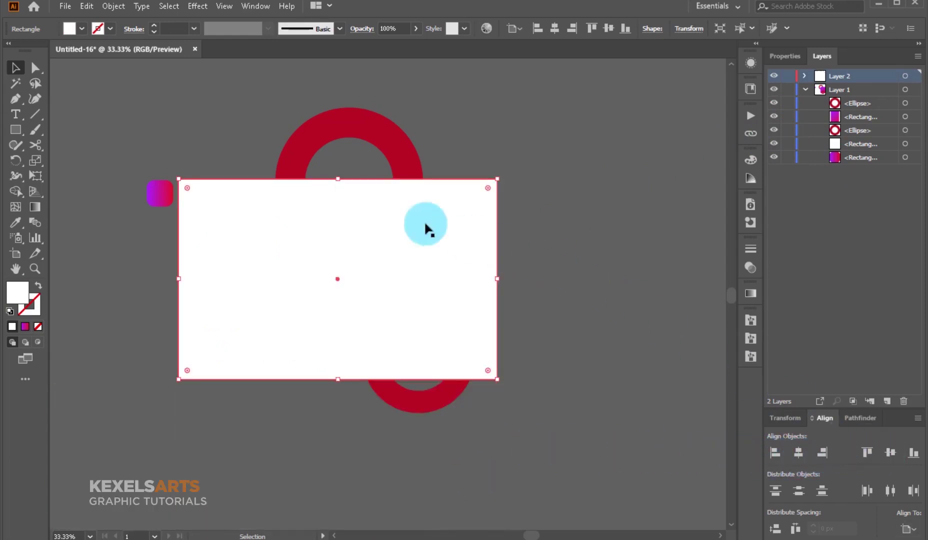
drag(113, 126, 530, 424)
right_click(442, 311)
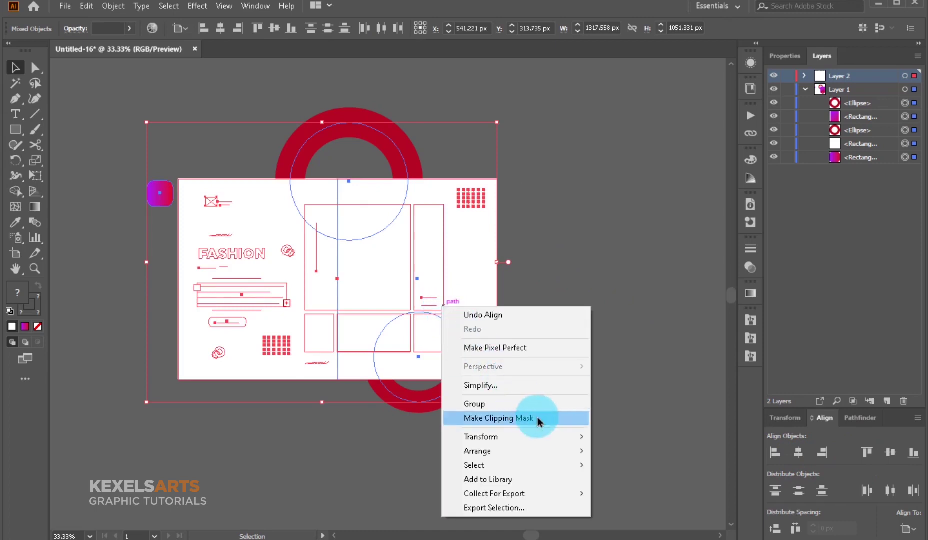
click(531, 418)
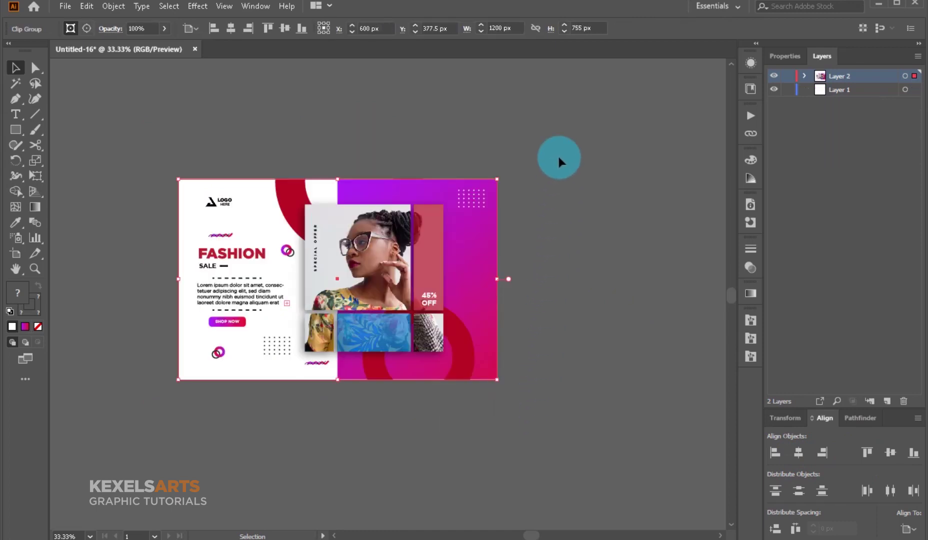
Deselect, then zoom in and pan to centre the finished poster
click(558, 159)
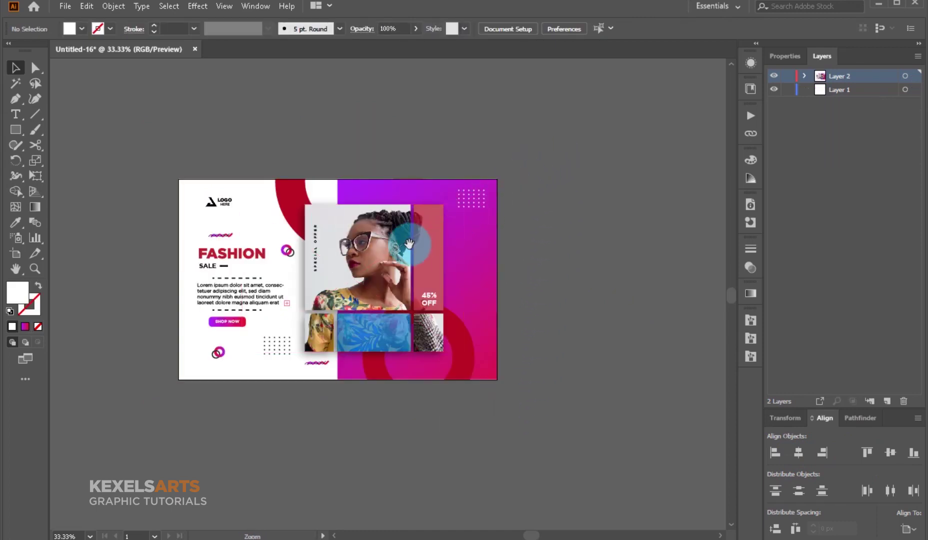
key(ctrl+plus)
drag(424, 283, 498, 234)
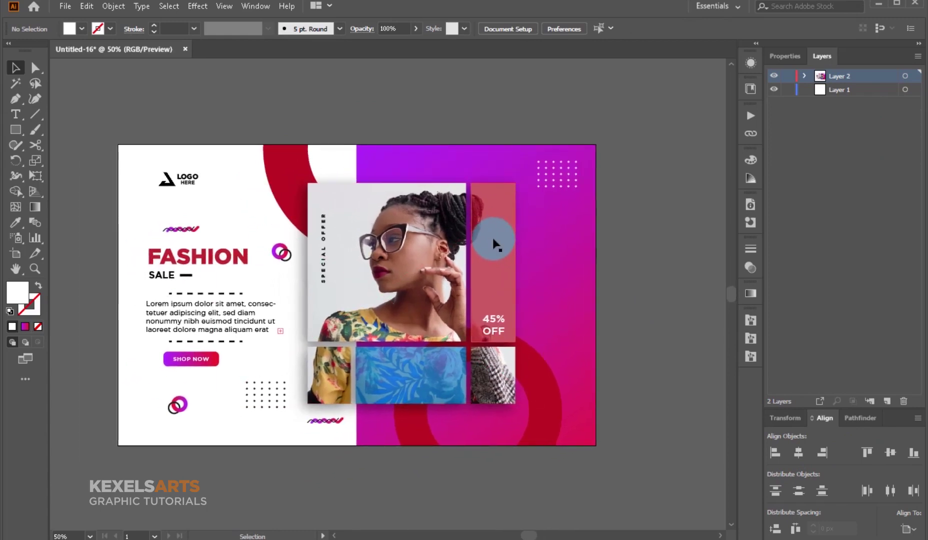